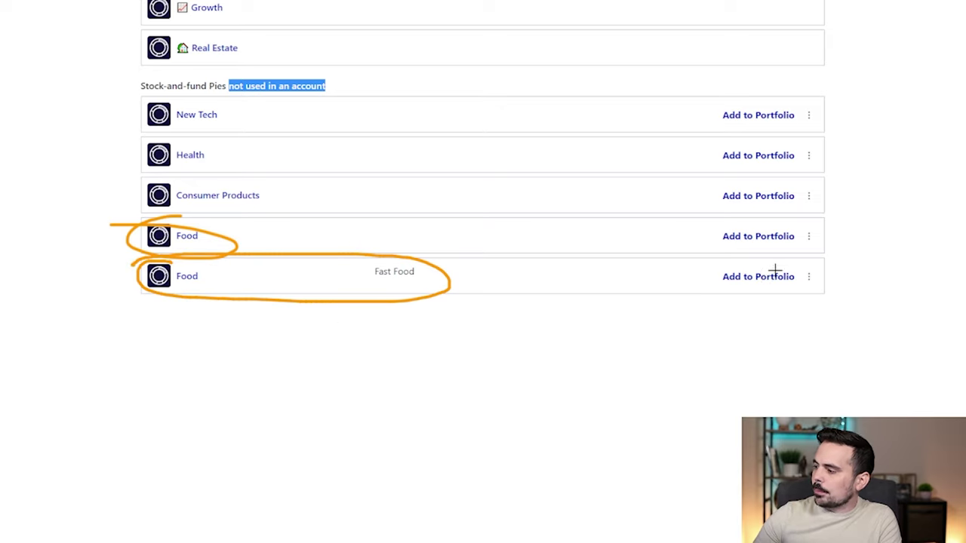
# - Circle the last Food pie's Add to Portfolio option, write "Food" over the Growth slice, circle its target, and clear the markings
pyautogui.moveTo(774, 267)
pyautogui.mouseDown()
pyautogui.moveTo(721, 295)
pyautogui.moveTo(787, 272)
pyautogui.moveTo(749, 264)
pyautogui.mouseUp()
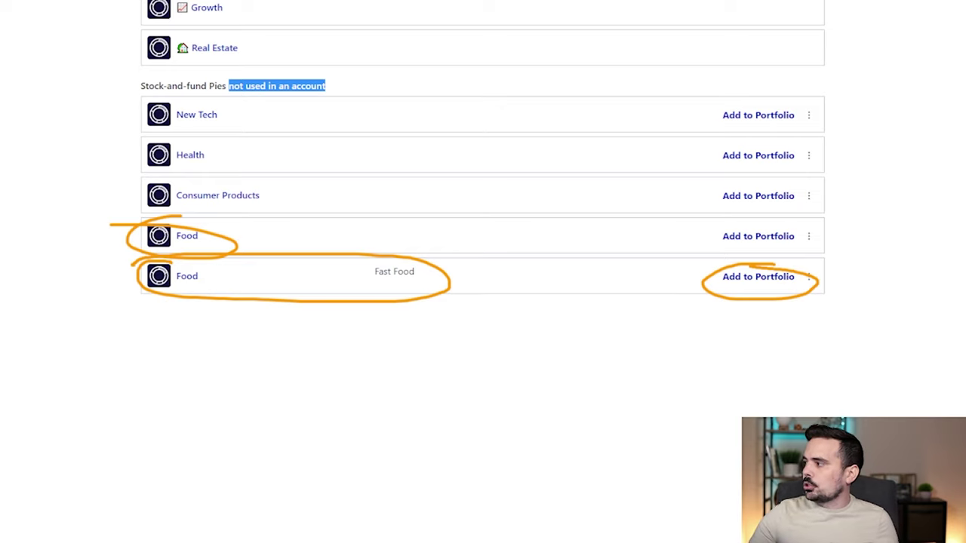
pyautogui.scroll(5, 462, 110)
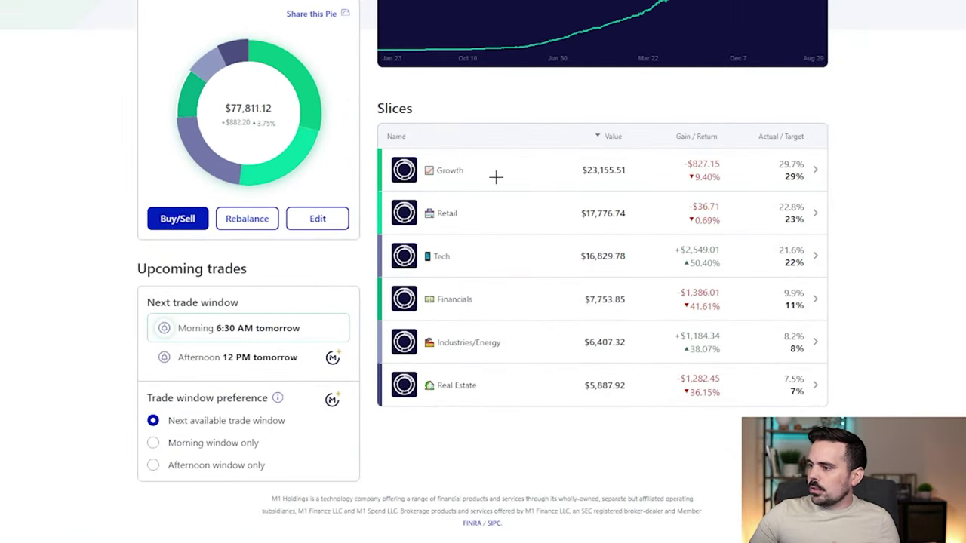
pyautogui.moveTo(439, 163)
pyautogui.mouseDown()
pyautogui.moveTo(461, 178)
pyautogui.moveTo(485, 169)
pyautogui.moveTo(490, 181)
pyautogui.mouseUp()
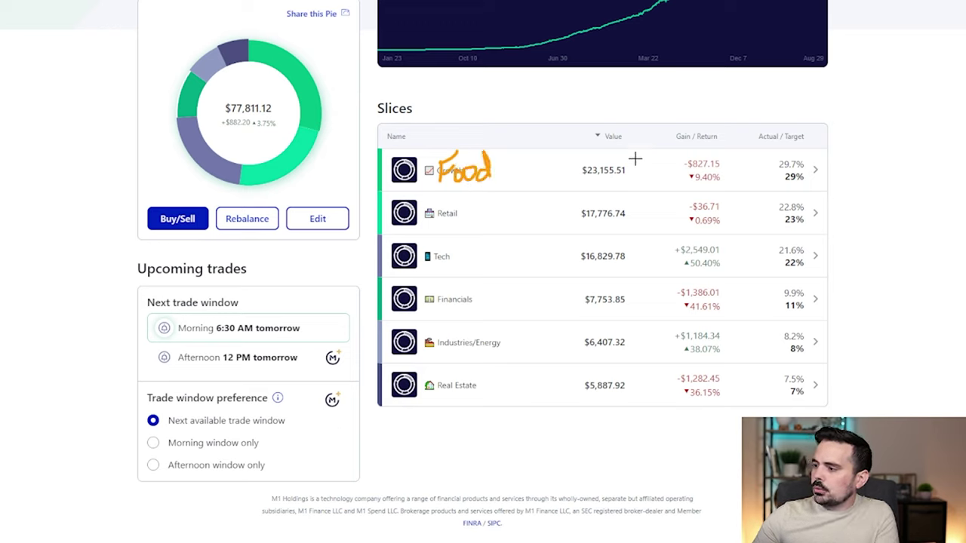
pyautogui.moveTo(794, 155)
pyautogui.mouseDown()
pyautogui.moveTo(822, 188)
pyautogui.moveTo(762, 161)
pyautogui.mouseUp()
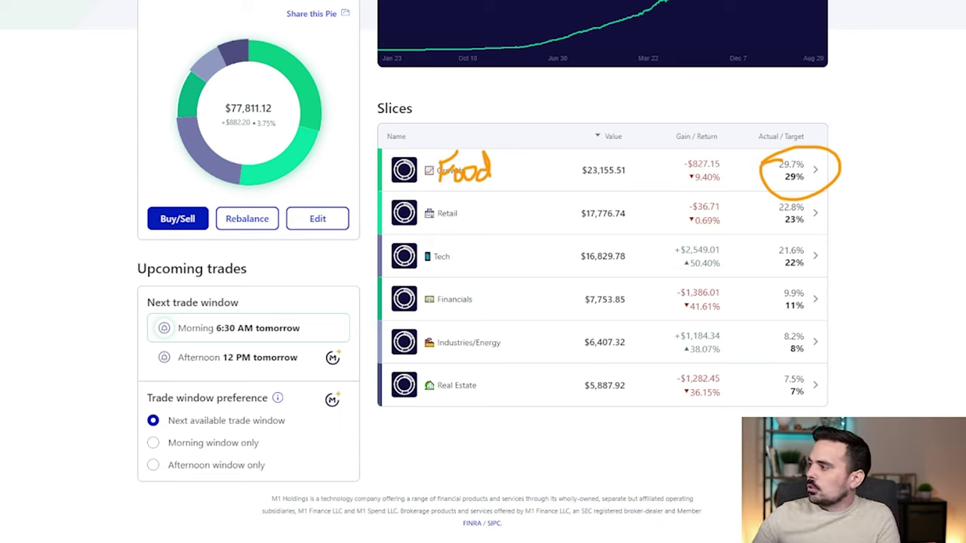
pyautogui.press('e')
# - Mark the Growth, Retail, Tech and Financials slices together with their target percentages in the portfolio's slice list
pyautogui.moveTo(420, 180); pyautogui.dragTo(484, 179)
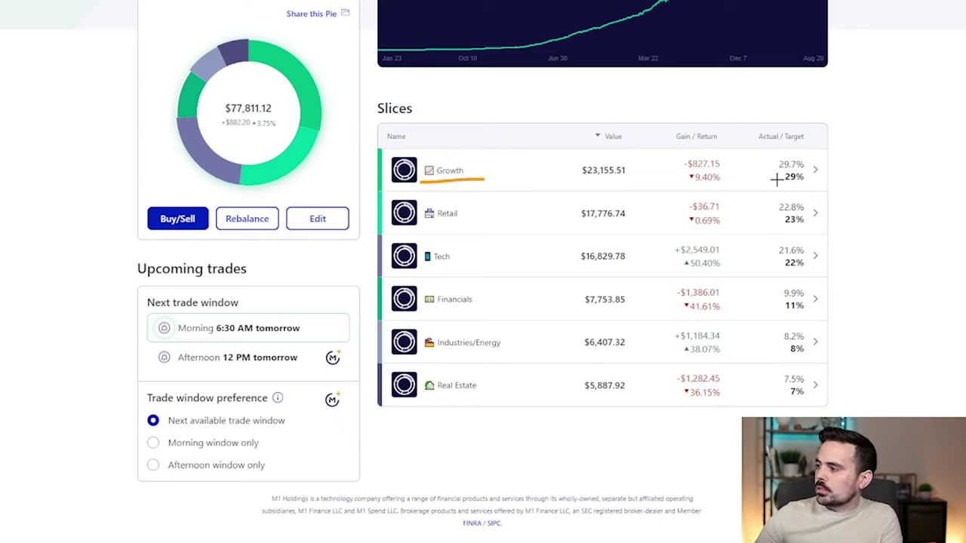
pyautogui.moveTo(777, 179)
pyautogui.mouseDown()
pyautogui.moveTo(778, 145)
pyautogui.moveTo(814, 174)
pyautogui.mouseUp()
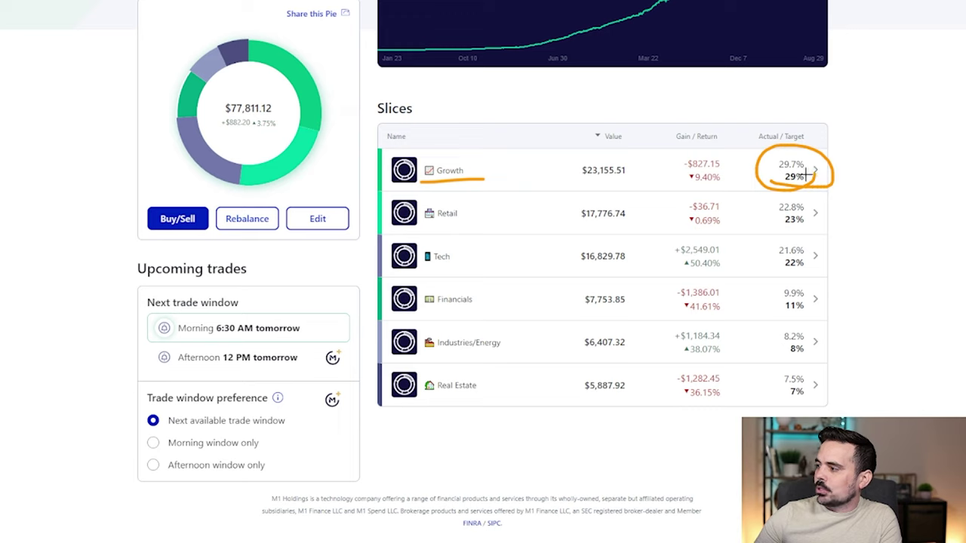
pyautogui.moveTo(423, 225); pyautogui.dragTo(468, 223)
pyautogui.moveTo(773, 227); pyautogui.dragTo(811, 226)
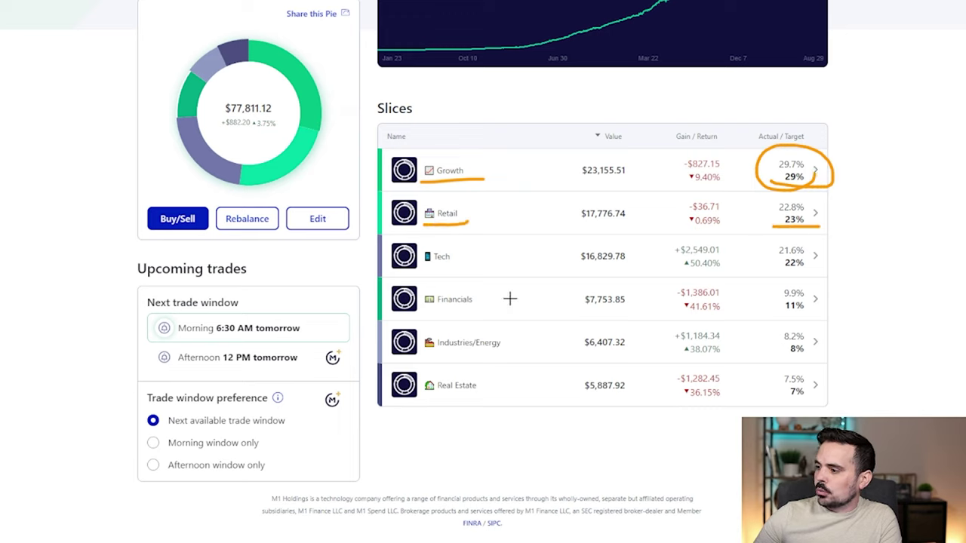
pyautogui.moveTo(420, 264); pyautogui.dragTo(457, 264)
pyautogui.moveTo(777, 271); pyautogui.dragTo(827, 265)
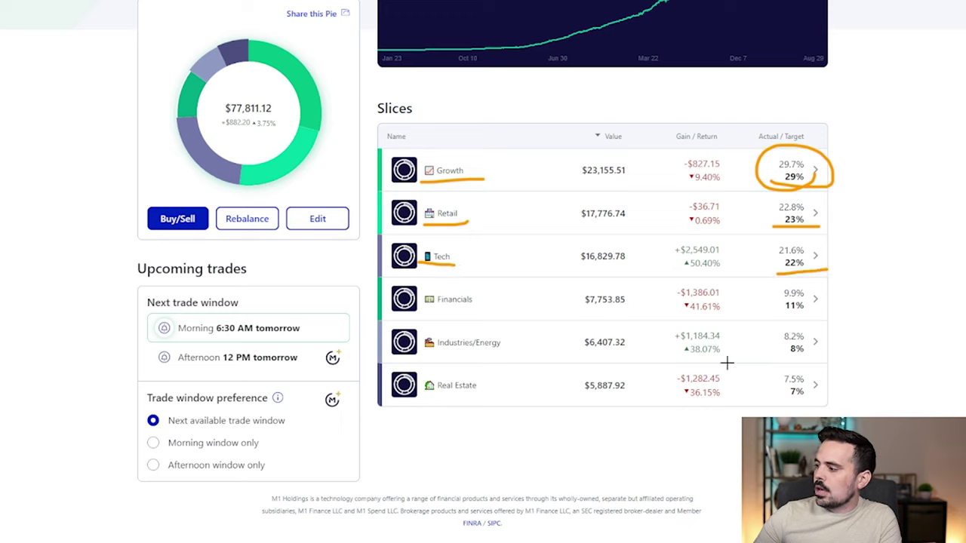
pyautogui.moveTo(421, 310); pyautogui.dragTo(491, 310)
pyautogui.moveTo(776, 310); pyautogui.dragTo(830, 311)
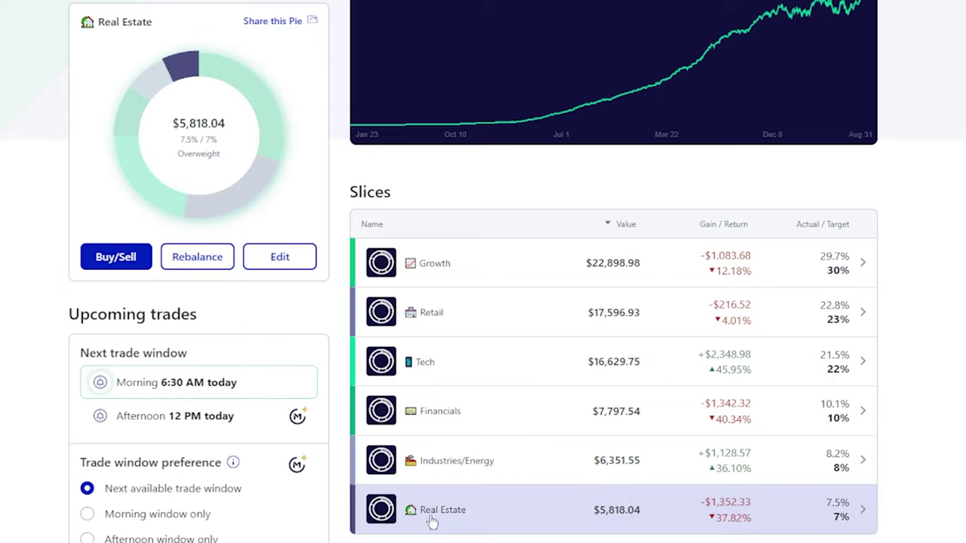
# - Review the slices inside the Real Estate pie and return to the main portfolio's slice list
pyautogui.click(430, 520)
pyautogui.scroll(-3, 432, 390)
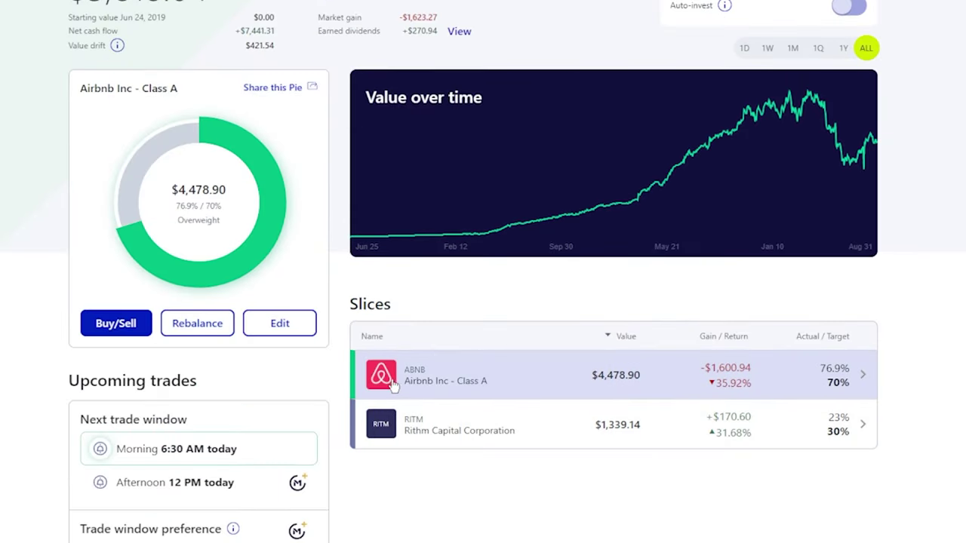
pyautogui.scroll(2, 120, 43)
pyautogui.scroll(2, 76, 114)
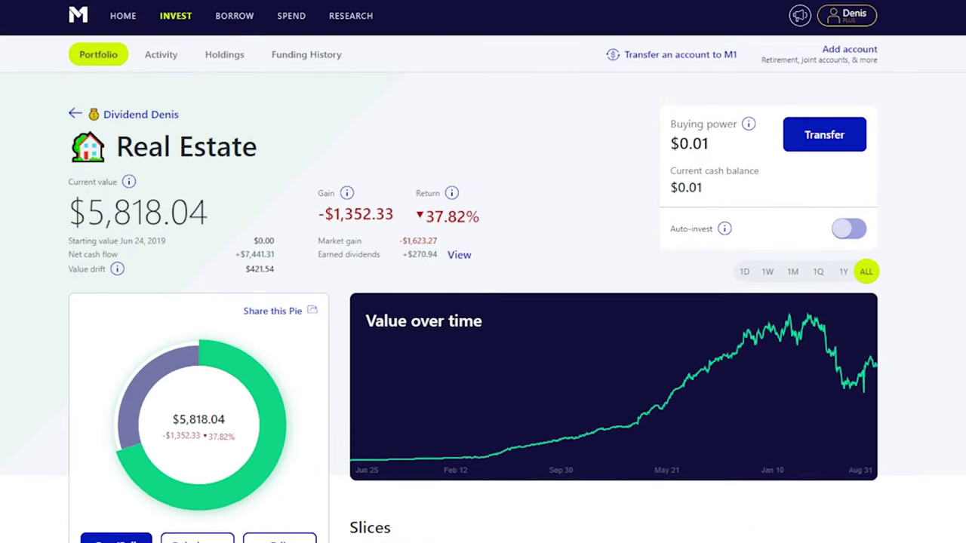
pyautogui.click(73, 111)
pyautogui.scroll(-5, 328, 368)
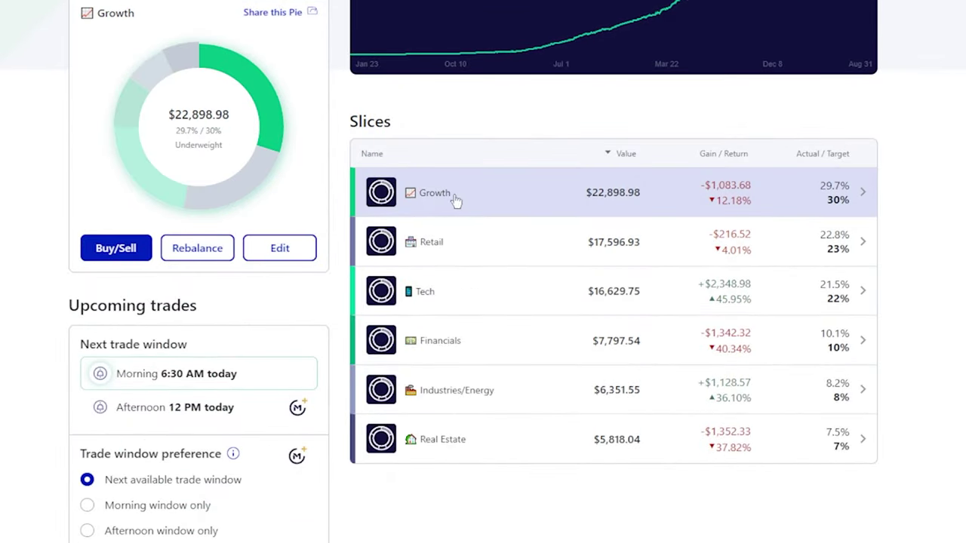
# - Open the Real Estate pie for editing and select its Airbnb Inc - Class A slice
pyautogui.click(453, 441)
pyautogui.scroll(-4, 282, 460)
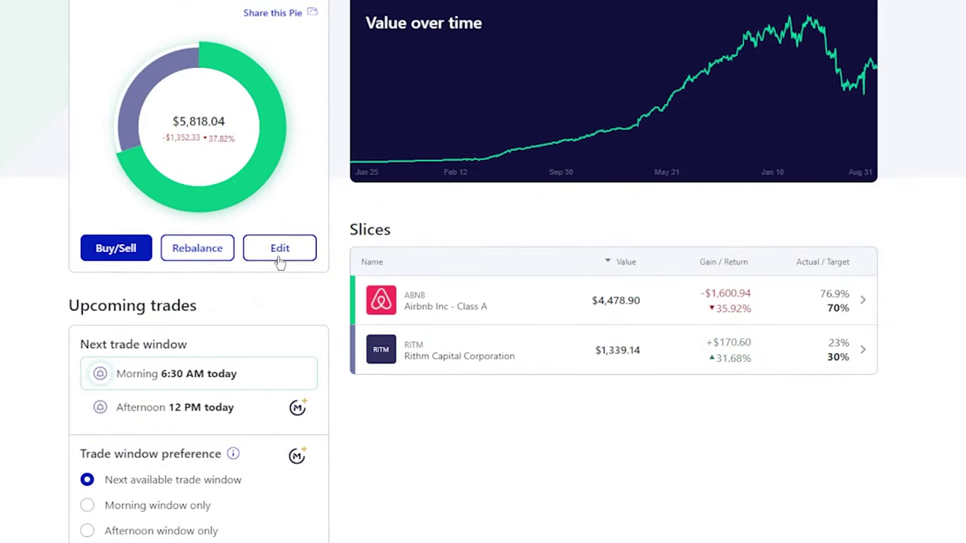
pyautogui.click(279, 250)
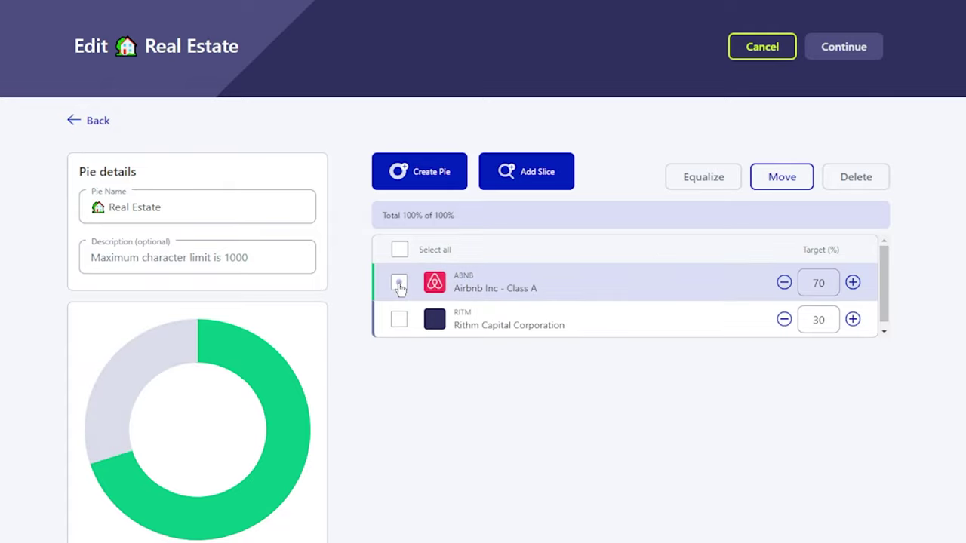
pyautogui.click(399, 285)
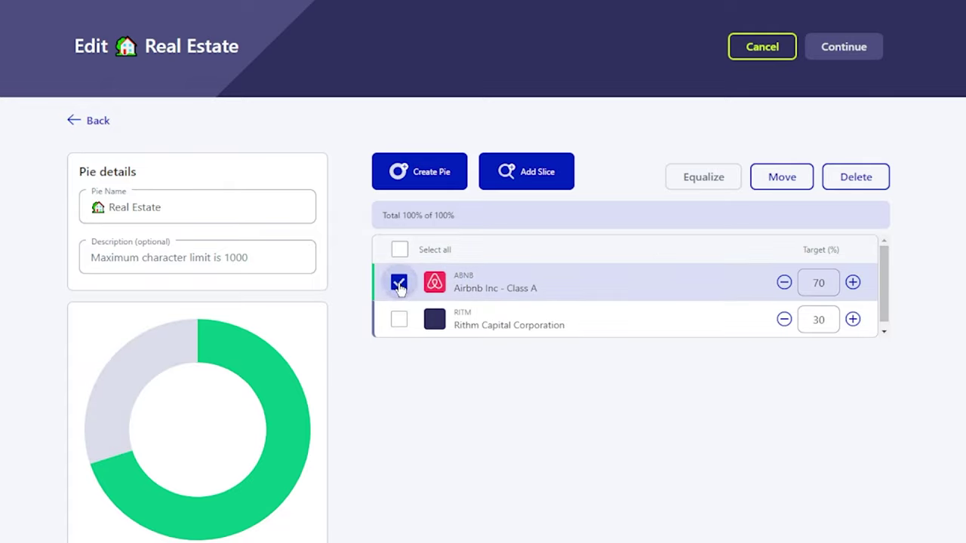
# - Read the slice-moving note and move the selected Airbnb slice into the Growth pie
pyautogui.click(772, 186)
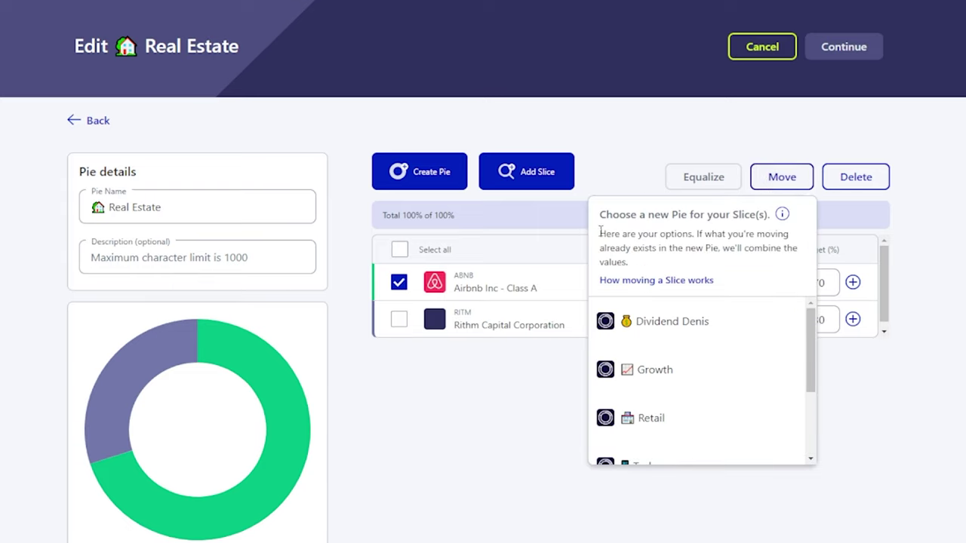
pyautogui.moveTo(602, 234); pyautogui.dragTo(746, 260)
pyautogui.press('Escape')
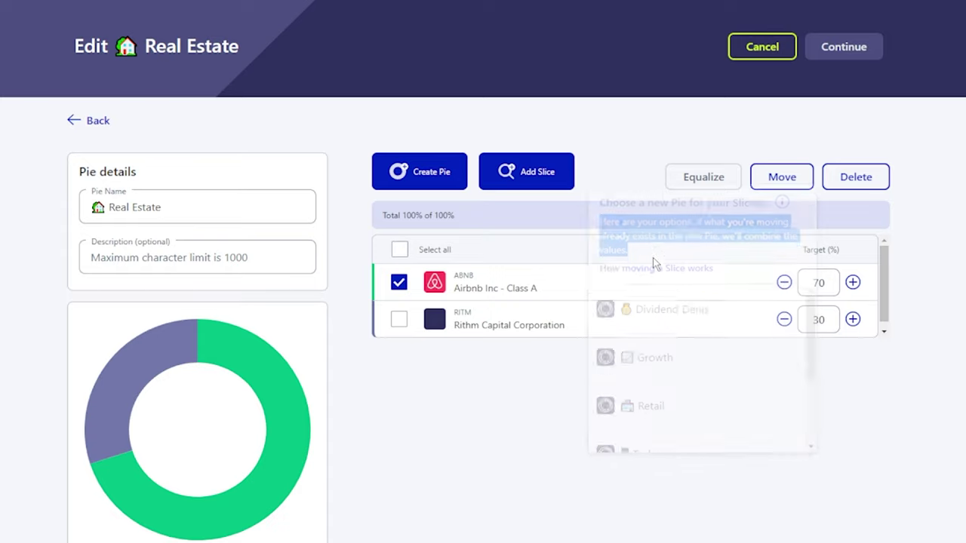
pyautogui.click(772, 181)
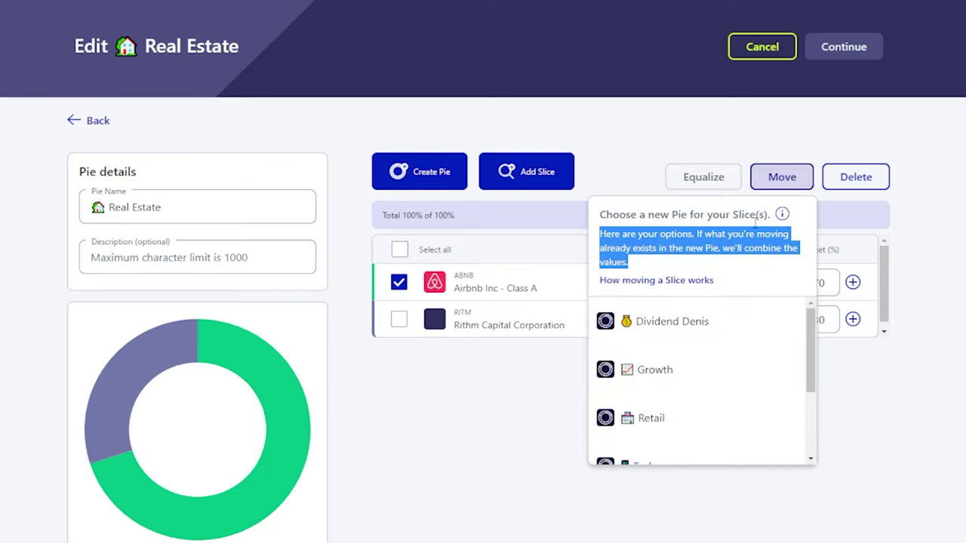
pyautogui.scroll(-2, 671, 355)
pyautogui.scroll(2, 671, 362)
pyautogui.click(670, 372)
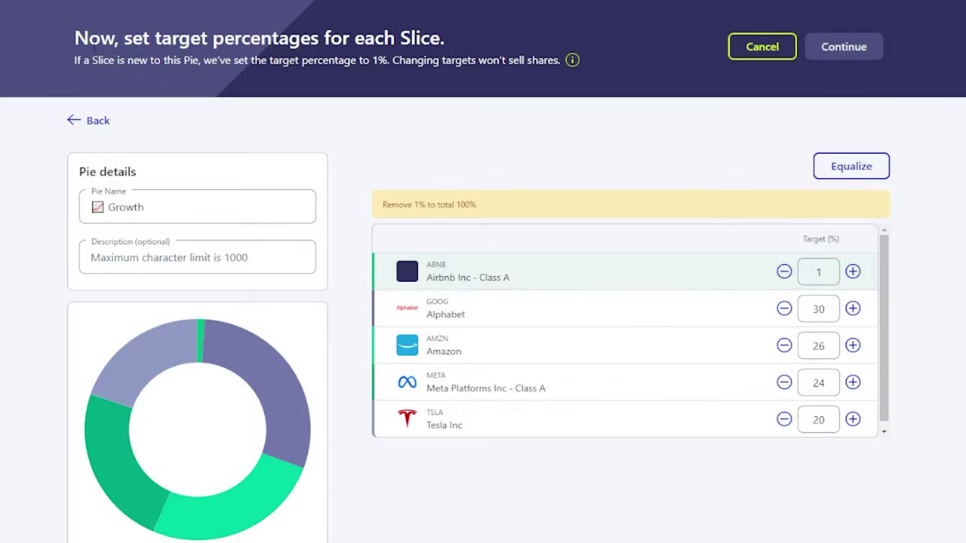
# - Set the Airbnb slice's target in the Growth pie to 12%
pyautogui.moveTo(74, 37); pyautogui.dragTo(463, 61)
pyautogui.click(552, 118)
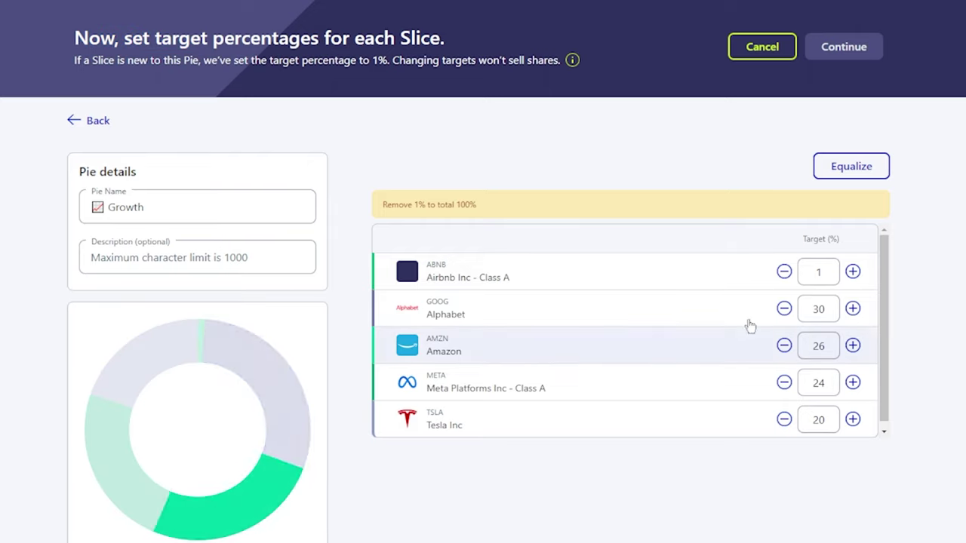
pyautogui.click(853, 270)
pyautogui.click(853, 271)
pyautogui.click(853, 271)
pyautogui.click(853, 271)
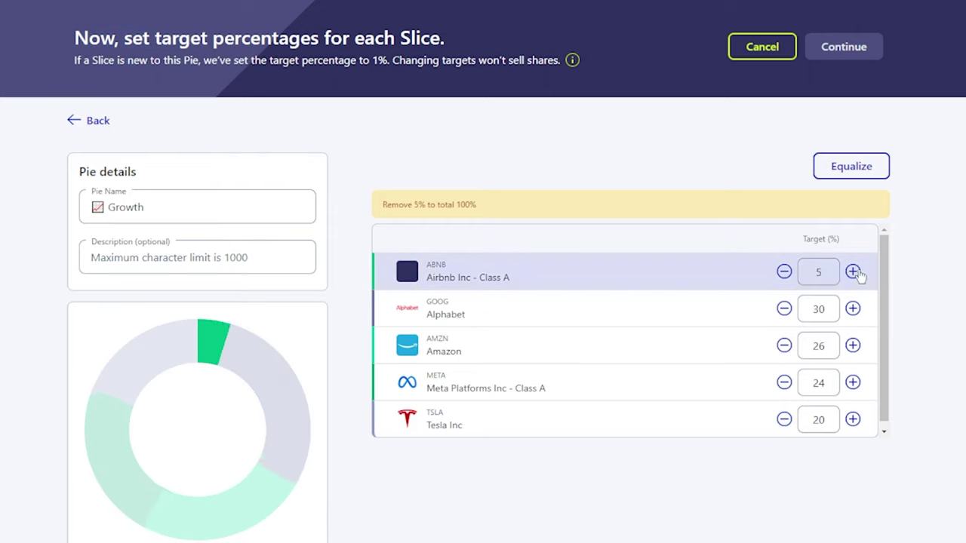
pyautogui.click(853, 271)
pyautogui.click(852, 271)
pyautogui.click(852, 272)
pyautogui.click(853, 271)
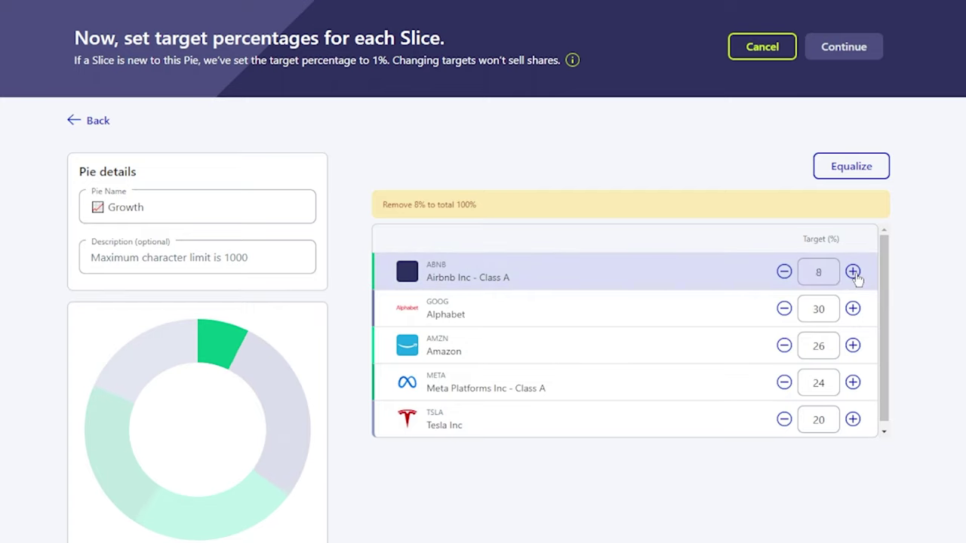
pyautogui.click(853, 272)
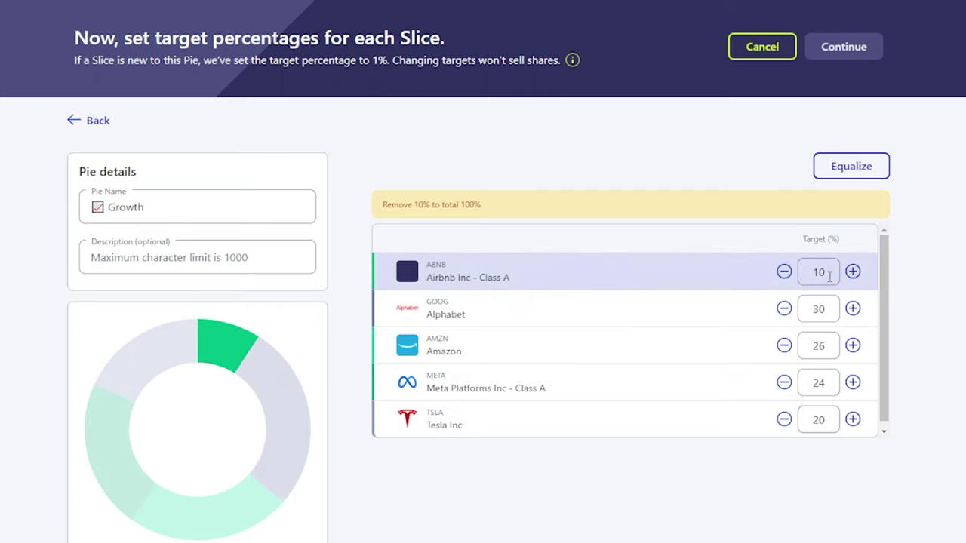
pyautogui.click(853, 271)
pyautogui.click(852, 272)
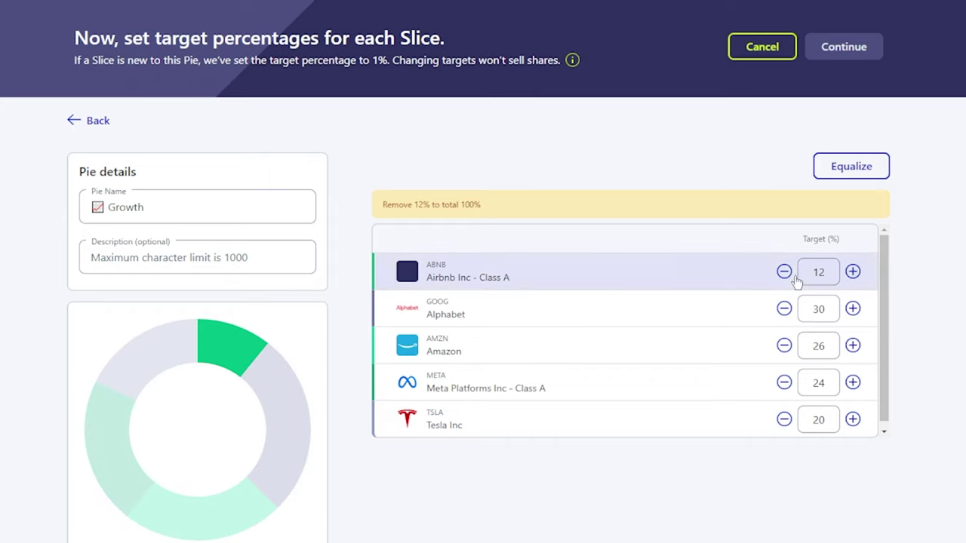
# - Reduce the Alphabet slice's target to 18% and continue with the Growth pie's new targets
pyautogui.tripleClick(784, 310)
pyautogui.tripleClick(784, 310)
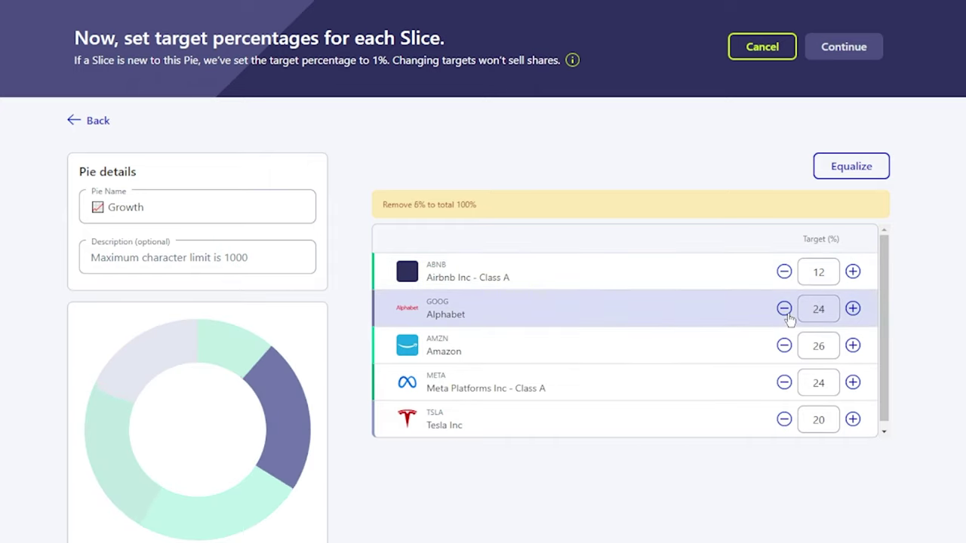
pyautogui.tripleClick(784, 309)
pyautogui.doubleClick(784, 310)
pyautogui.click(784, 309)
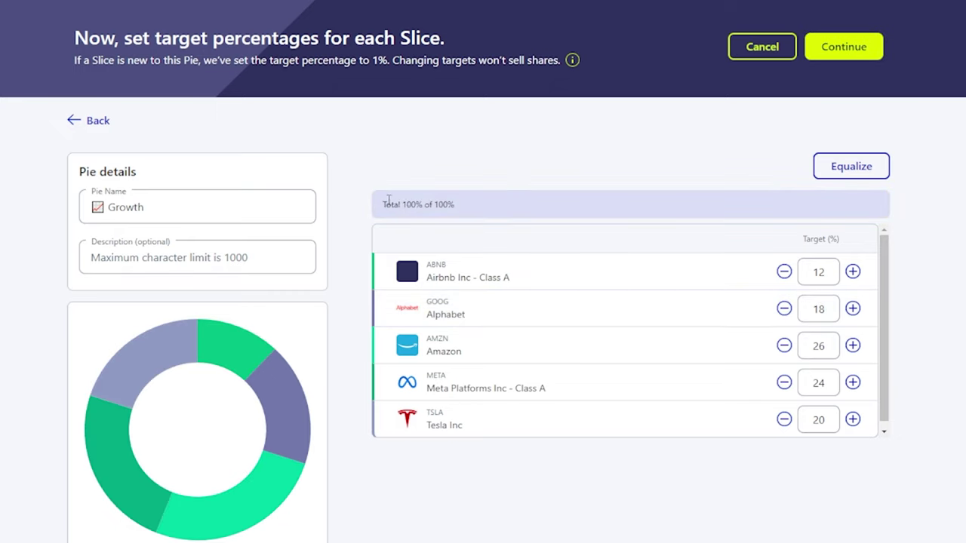
pyautogui.moveTo(383, 205); pyautogui.dragTo(505, 205)
pyautogui.click(505, 205)
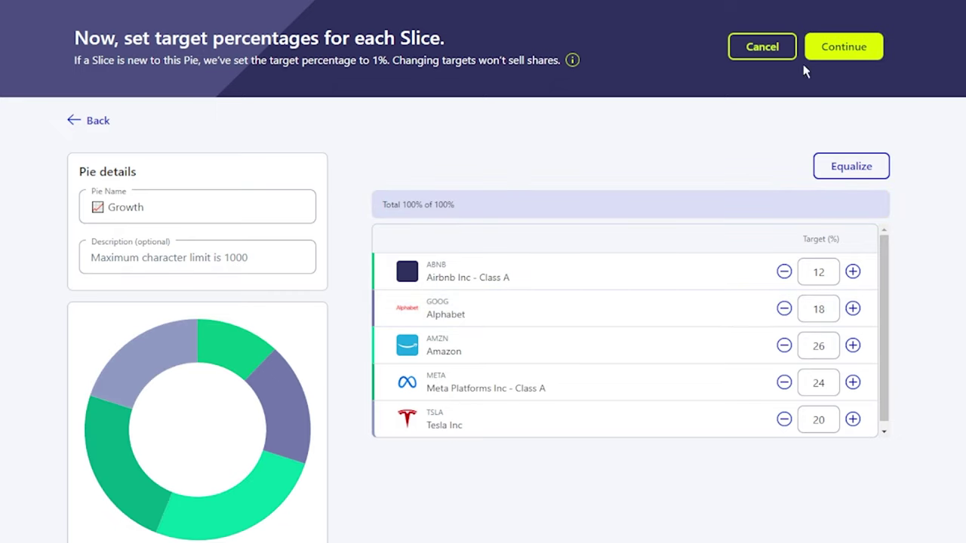
pyautogui.click(842, 49)
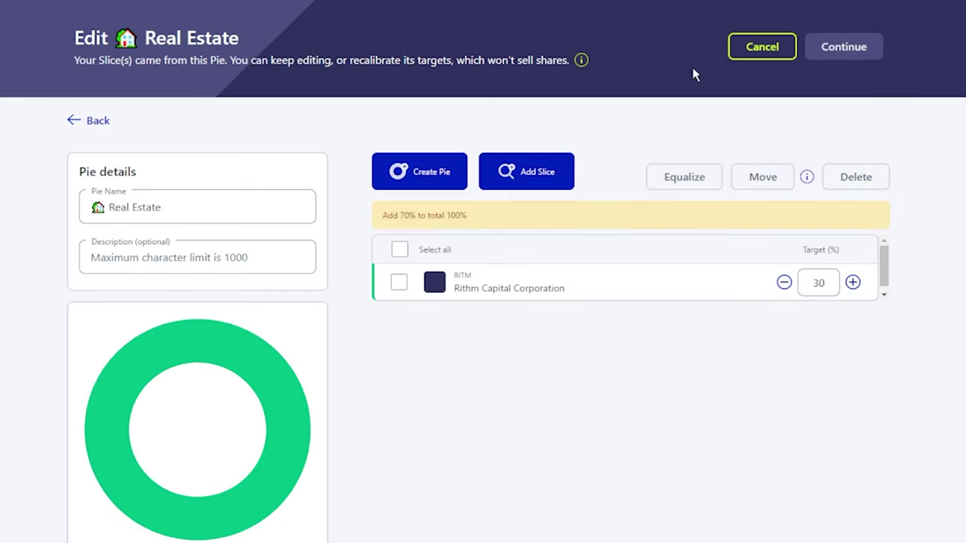
# - Read the notes about the Real Estate pie's remaining allocation and set the Rithm Capital Corporation target to 100%
pyautogui.moveTo(74, 61); pyautogui.dragTo(608, 98)
pyautogui.click(608, 98)
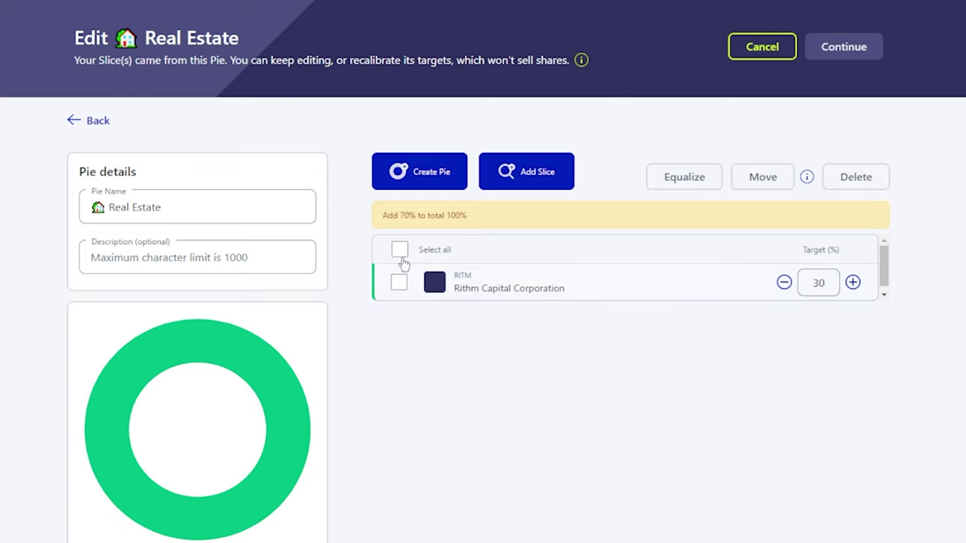
pyautogui.moveTo(382, 217); pyautogui.dragTo(467, 219)
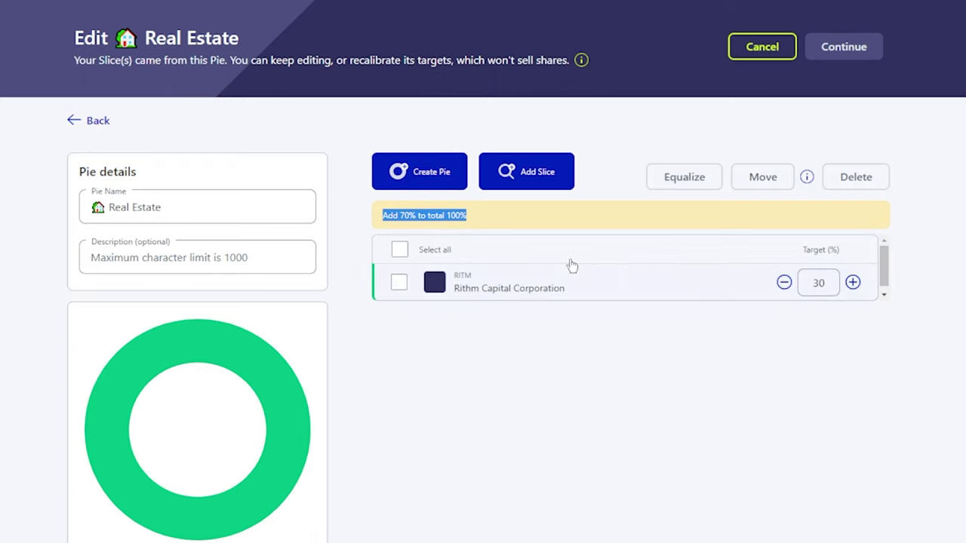
pyautogui.doubleClick(825, 284)
pyautogui.write('100')
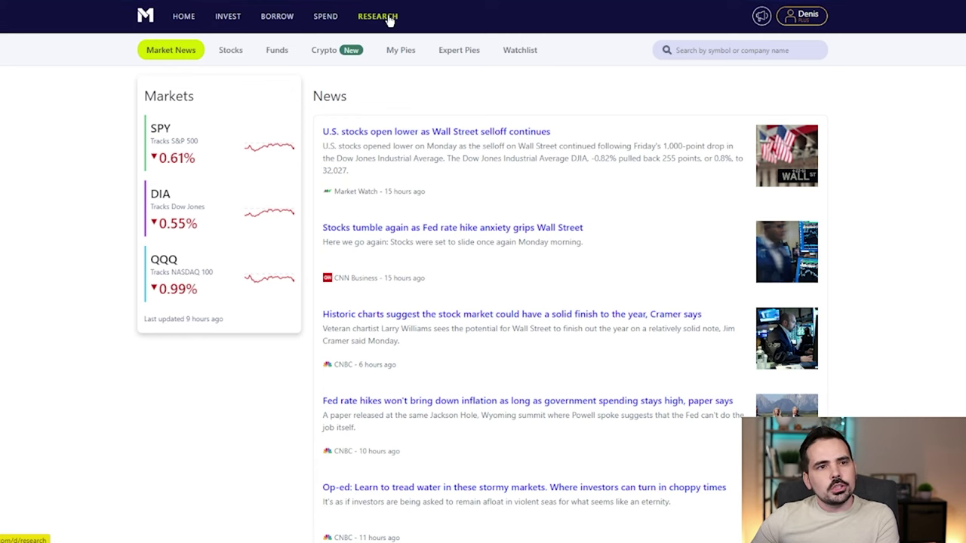
# - Open the Expert Pies and review the six categories from General Investing to Just Stocks & Bonds
pyautogui.click(460, 51)
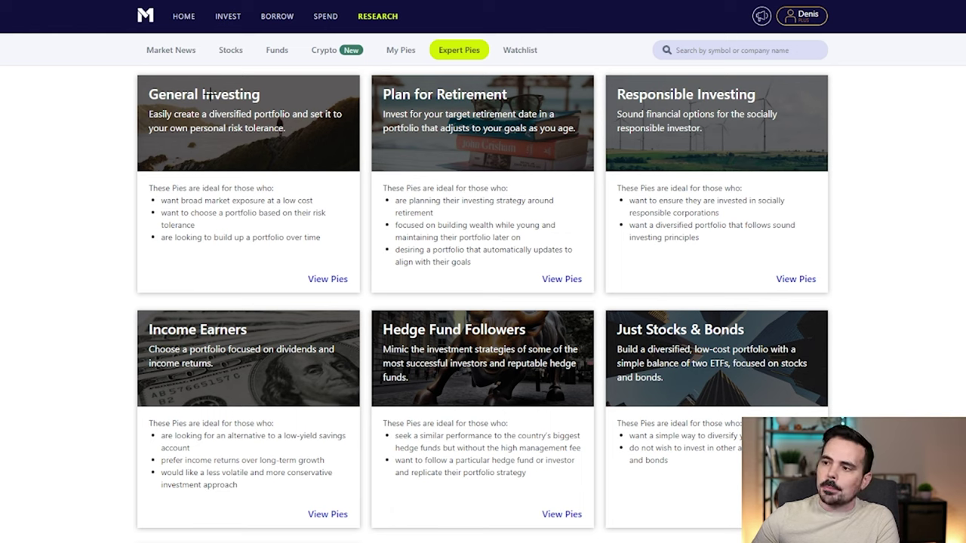
pyautogui.moveTo(183, 72)
pyautogui.mouseDown()
pyautogui.moveTo(95, 139)
pyautogui.moveTo(146, 262)
pyautogui.mouseUp()
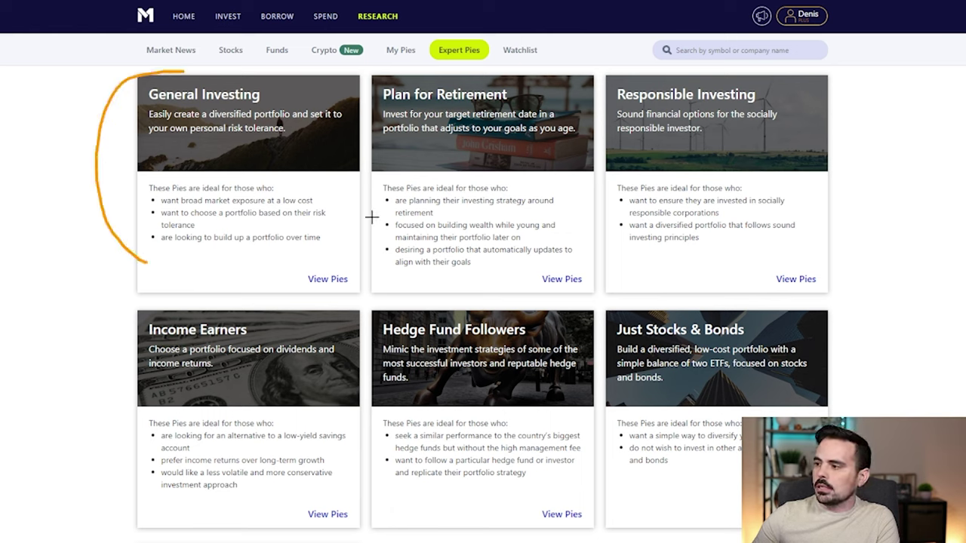
pyautogui.moveTo(415, 68); pyautogui.dragTo(399, 300)
pyautogui.moveTo(642, 74)
pyautogui.mouseDown()
pyautogui.moveTo(596, 218)
pyautogui.moveTo(626, 284)
pyautogui.mouseUp()
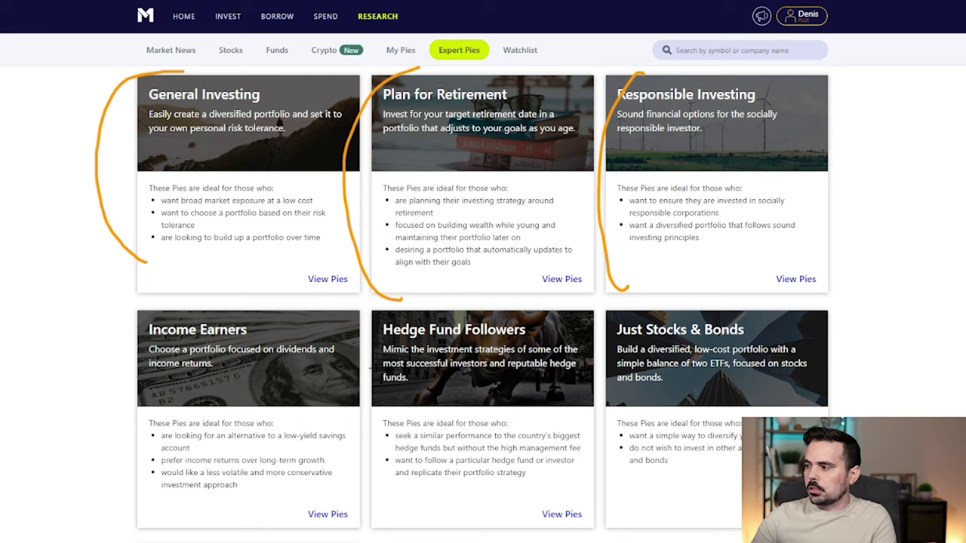
pyautogui.moveTo(174, 302)
pyautogui.mouseDown()
pyautogui.moveTo(123, 495)
pyautogui.moveTo(145, 507)
pyautogui.mouseUp()
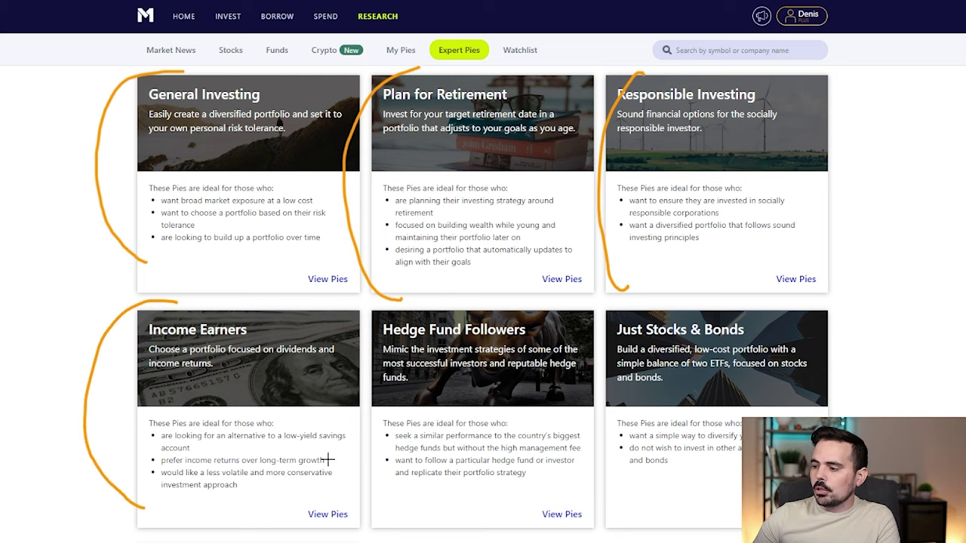
pyautogui.moveTo(422, 306)
pyautogui.mouseDown()
pyautogui.moveTo(396, 515)
pyautogui.moveTo(424, 515)
pyautogui.mouseUp()
pyautogui.moveTo(661, 305)
pyautogui.mouseDown()
pyautogui.moveTo(630, 309)
pyautogui.moveTo(608, 494)
pyautogui.moveTo(628, 500)
pyautogui.mouseUp()
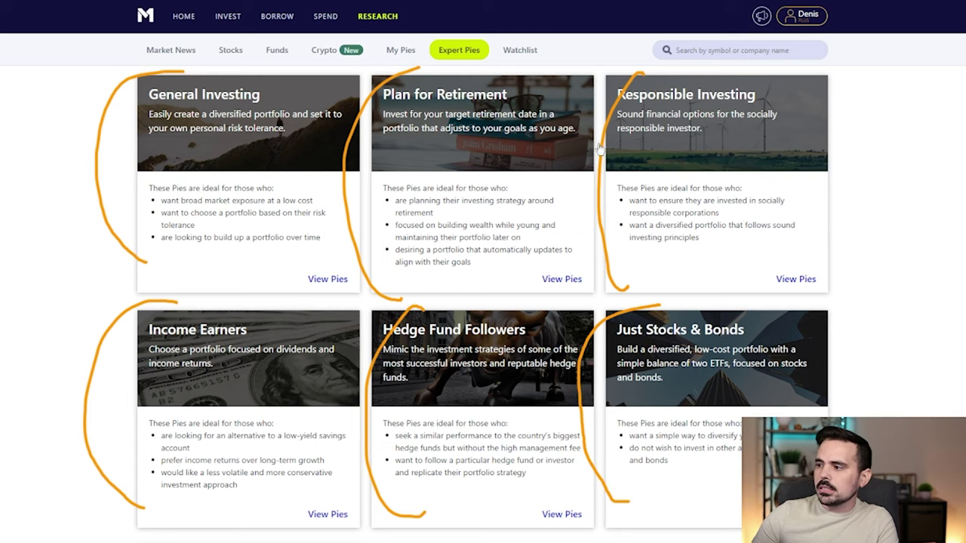
# - View the General Investing pies and compare their holdings, dividend yield, performance and risk levels
pyautogui.click(332, 280)
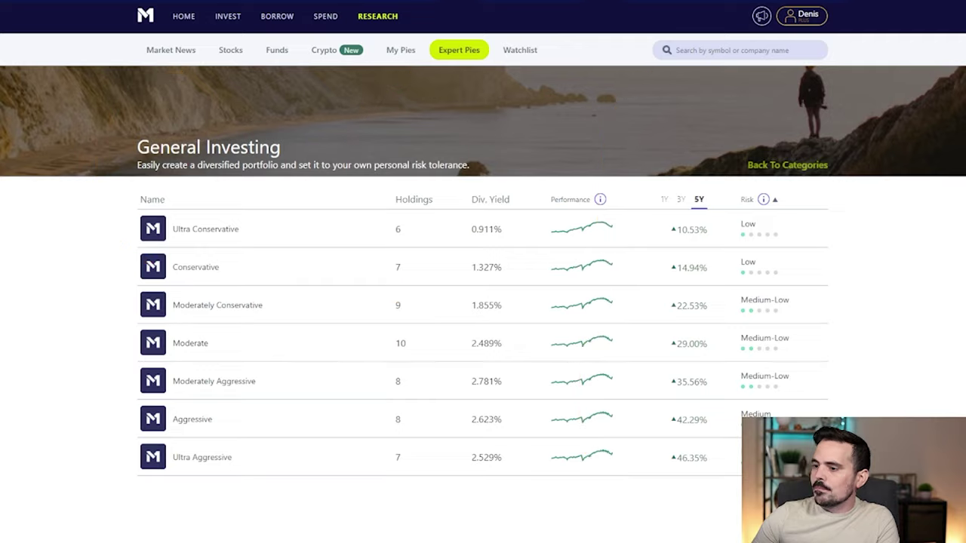
pyautogui.scroll(-2, 308, 286)
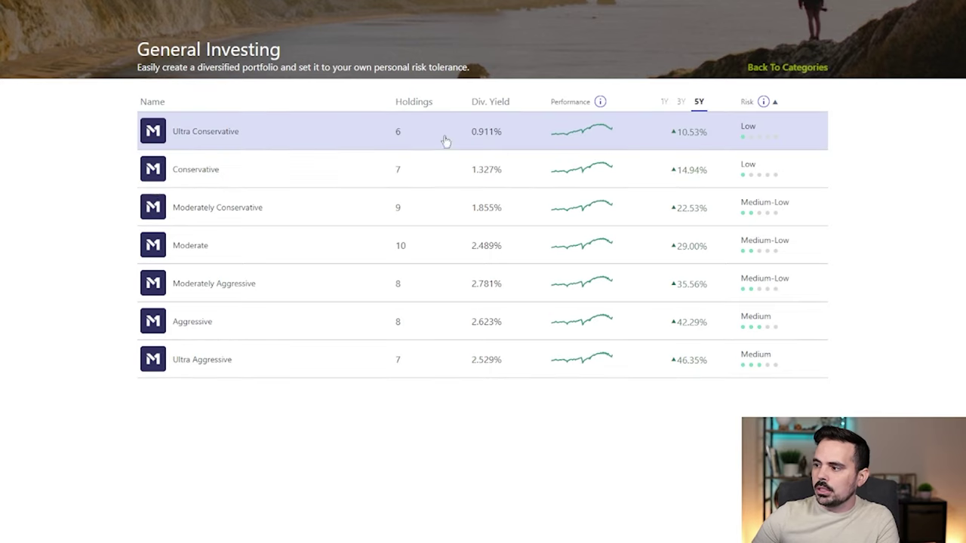
pyautogui.scroll(1, 730, 348)
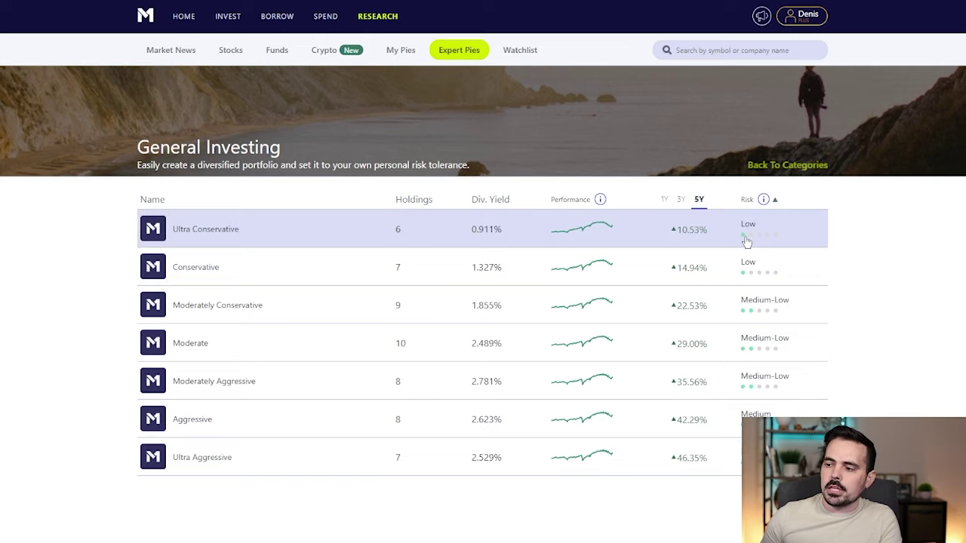
pyautogui.scroll(-1, 159, 317)
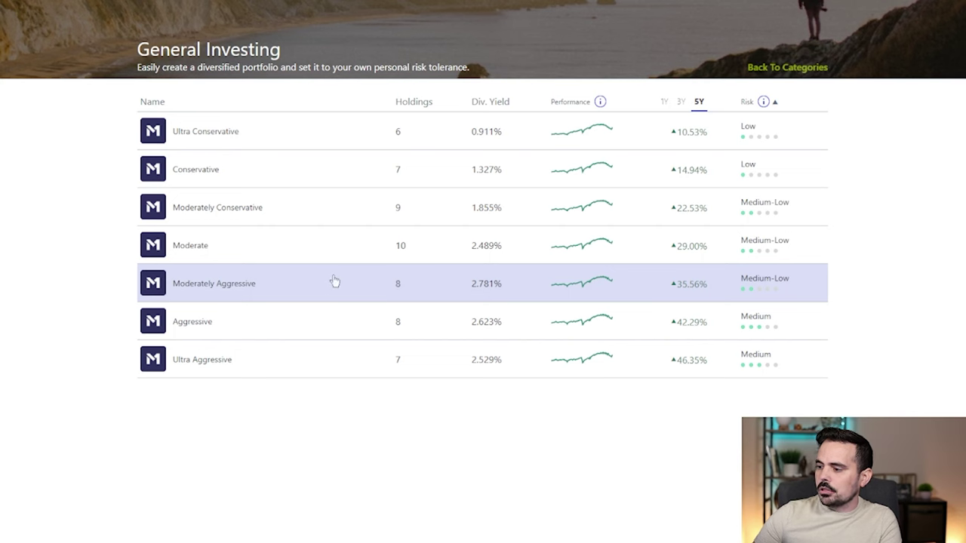
# - Open the Moderately Aggressive pie, check its 3-year and 1-year performance, and review its profile, methodology and slices
pyautogui.click(275, 290)
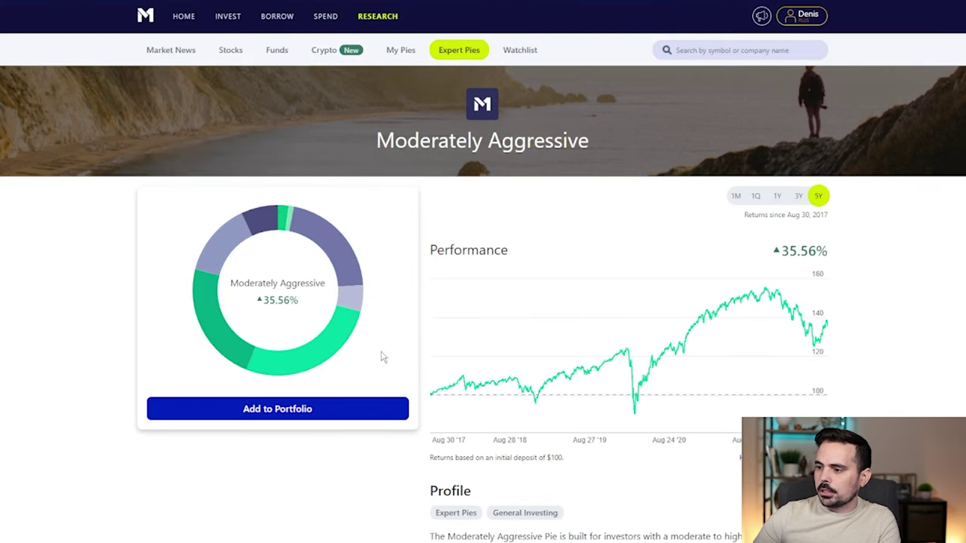
pyautogui.scroll(-2, 513, 332)
pyautogui.scroll(1, 303, 160)
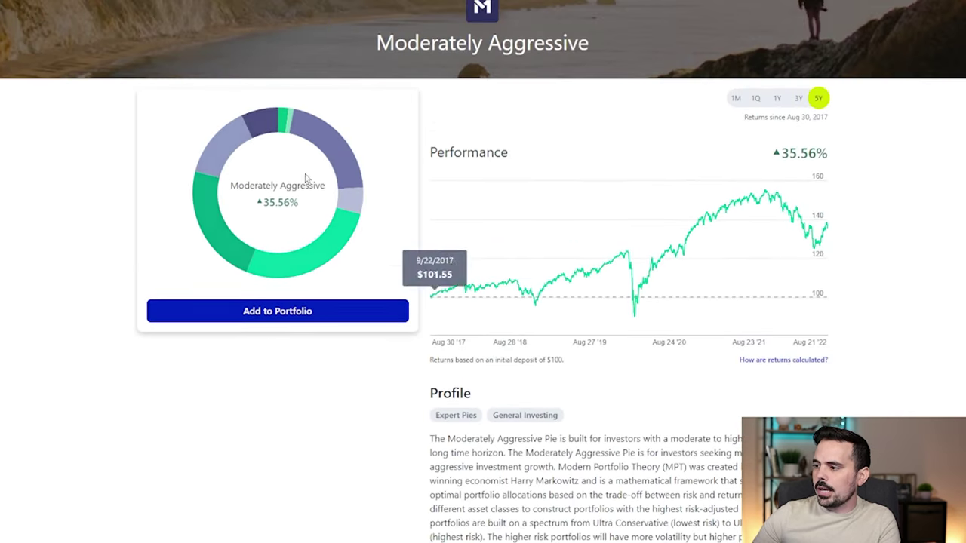
pyautogui.click(798, 99)
pyautogui.click(776, 98)
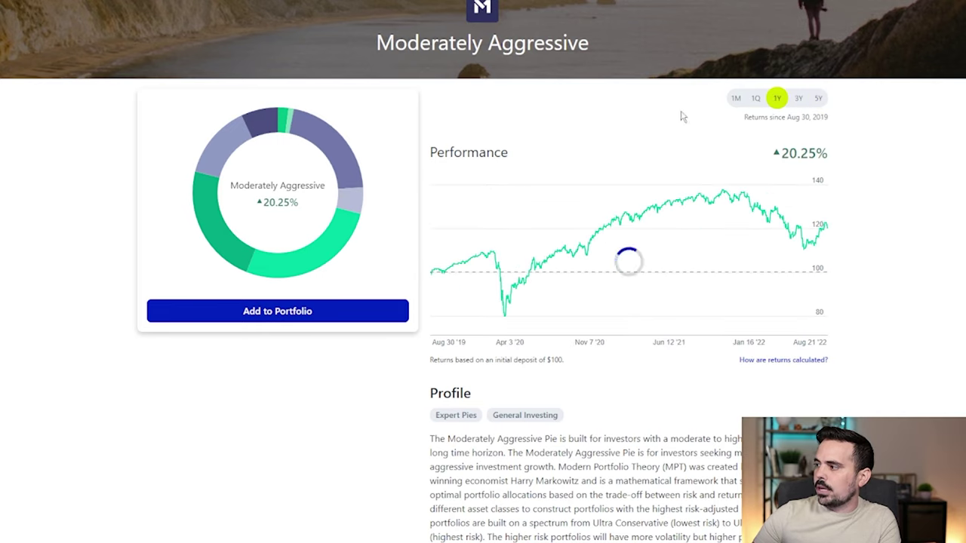
pyautogui.scroll(-7, 765, 225)
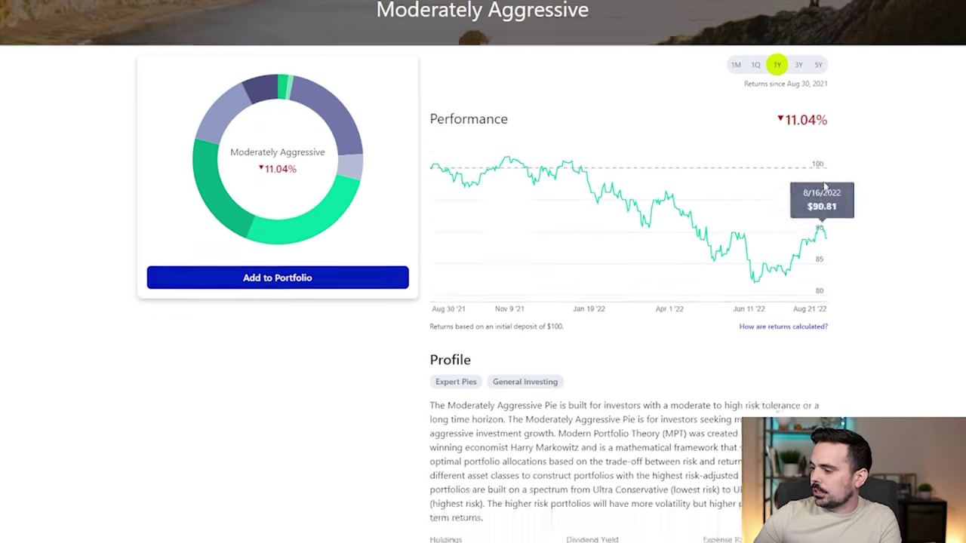
pyautogui.scroll(-1, 766, 225)
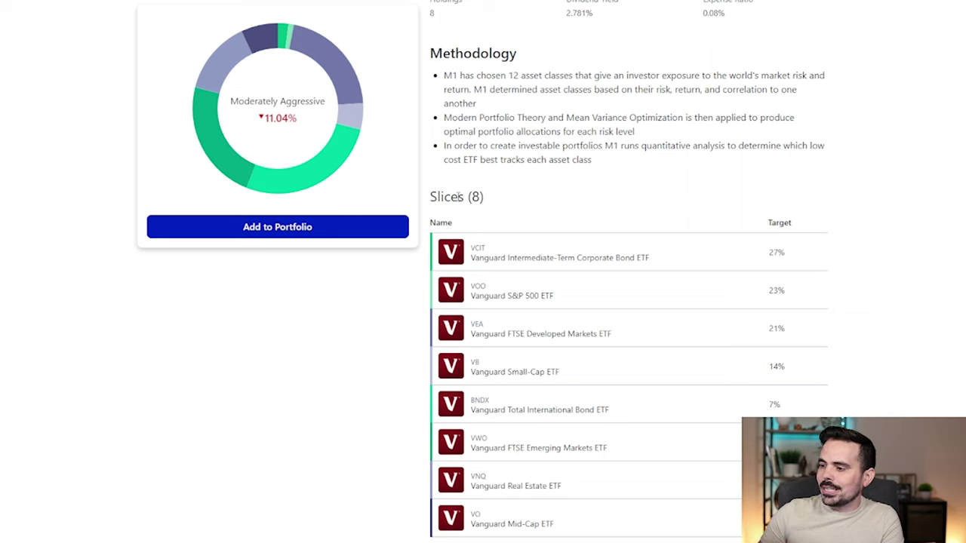
# - Add the Moderately Aggressive pie to the portfolio and raise its slice target to 10%
pyautogui.click(244, 232)
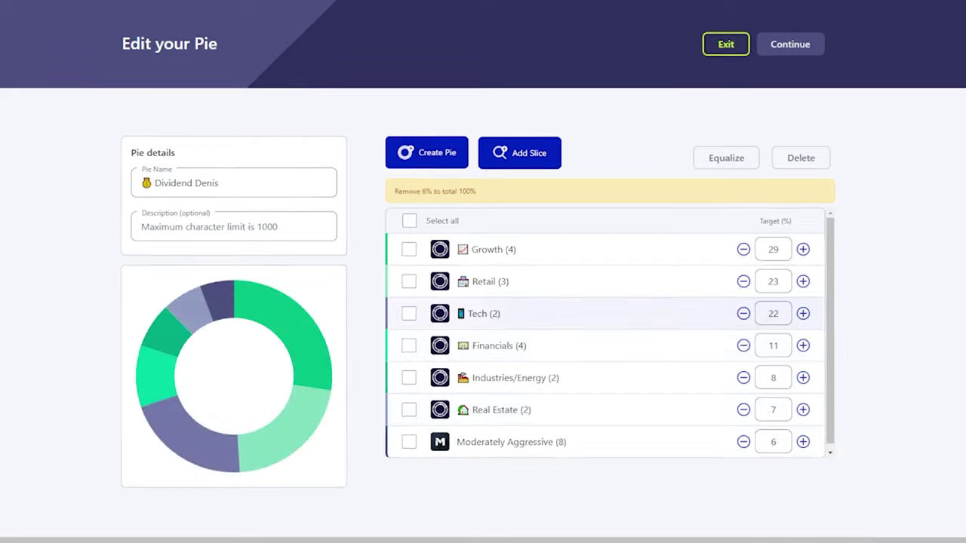
pyautogui.click(802, 442)
pyautogui.click(802, 442)
pyautogui.click(802, 442)
pyautogui.click(802, 442)
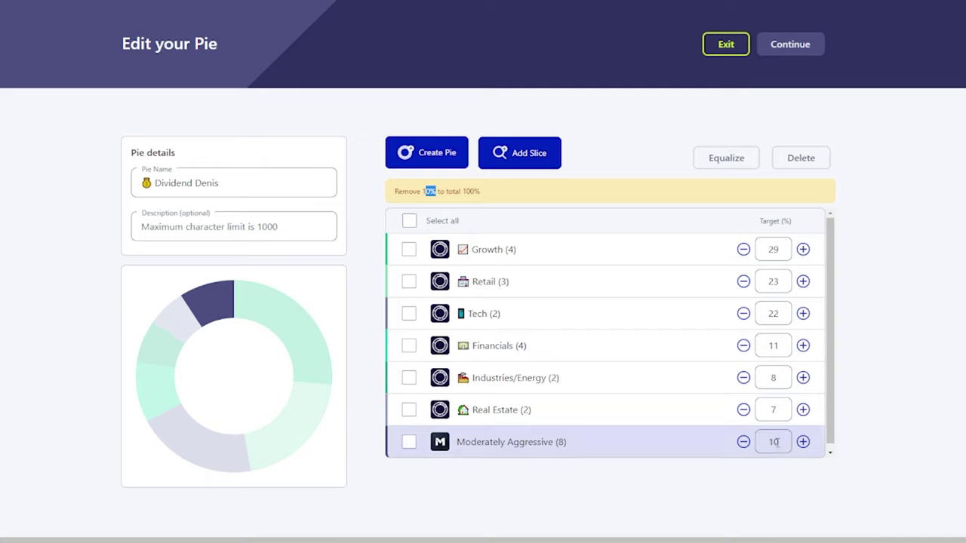
# - Reduce the Growth slice's target to 25% and the Retail slice's target to 19%
pyautogui.click(743, 249)
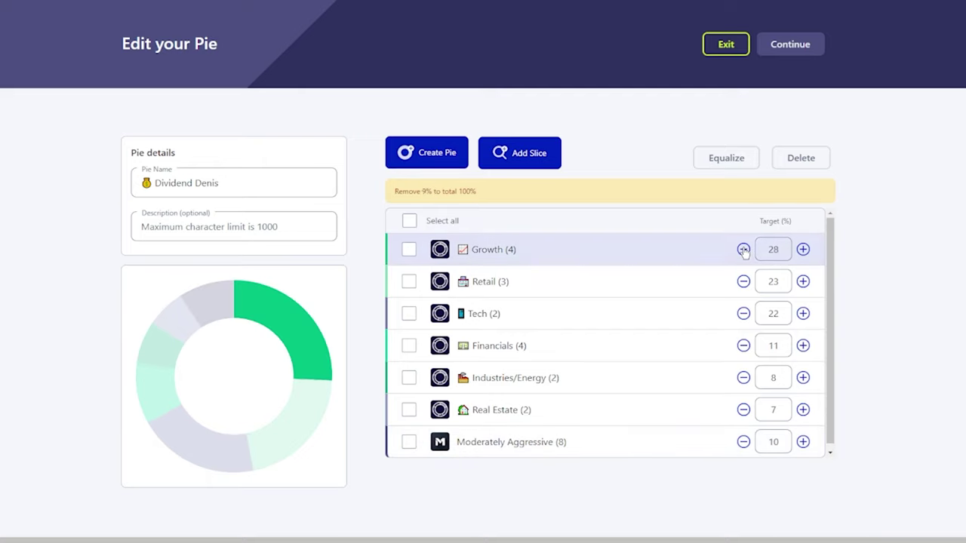
pyautogui.click(743, 249)
pyautogui.click(743, 249)
pyautogui.click(743, 249)
pyautogui.click(743, 281)
pyautogui.click(743, 281)
pyautogui.click(743, 281)
pyautogui.click(743, 282)
# - Lower the Tech slice's target and adjust the Financials target to balance the pie toward 100%
pyautogui.click(743, 313)
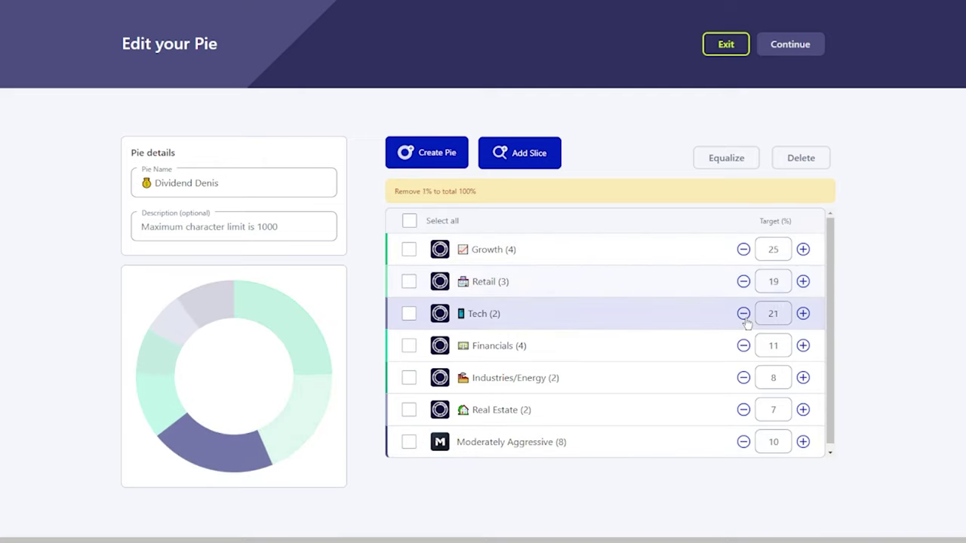
pyautogui.click(743, 313)
pyautogui.click(743, 313)
pyautogui.click(743, 346)
pyautogui.click(743, 346)
pyautogui.click(802, 346)
pyautogui.click(803, 346)
pyautogui.click(802, 345)
pyautogui.moveTo(394, 191); pyautogui.dragTo(458, 196)
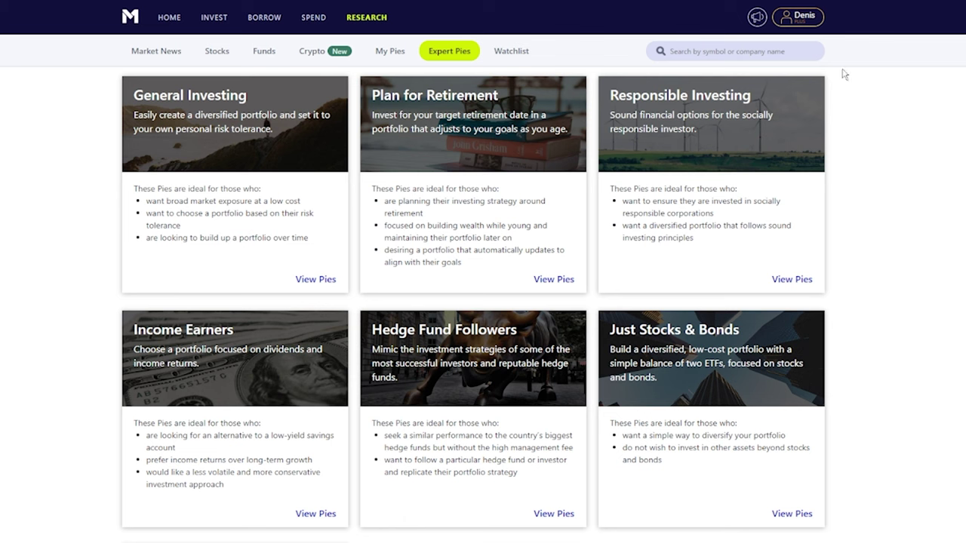
# - Open the Responsible Investing pie in the Responsible Investing category and read its profile description
pyautogui.click(661, 93)
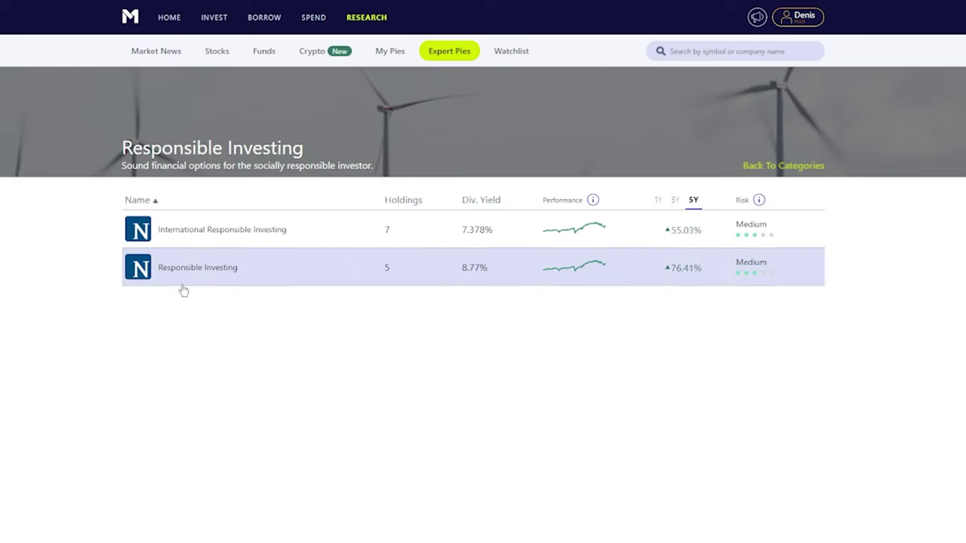
pyautogui.click(211, 276)
pyautogui.scroll(-2, 700, 344)
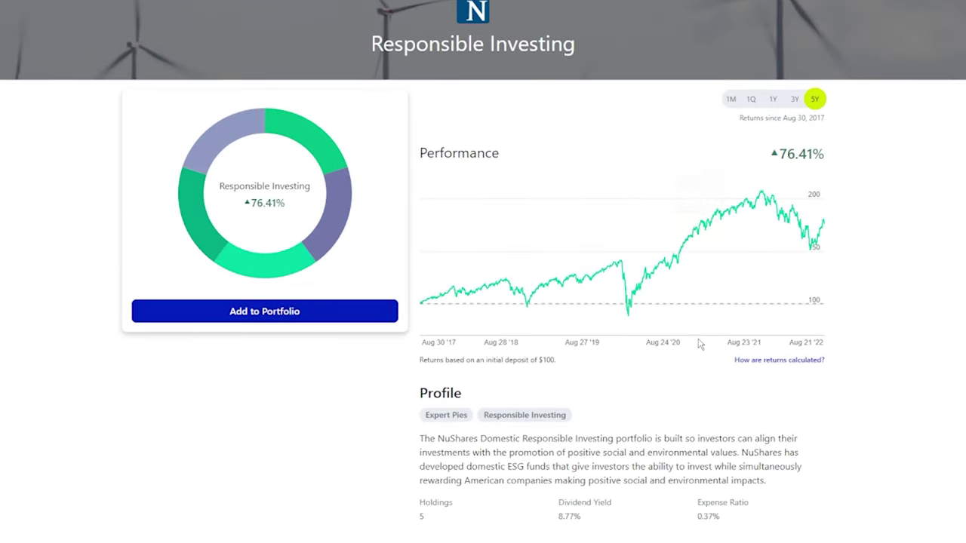
pyautogui.scroll(-3, 485, 184)
pyautogui.moveTo(420, 243); pyautogui.dragTo(797, 294)
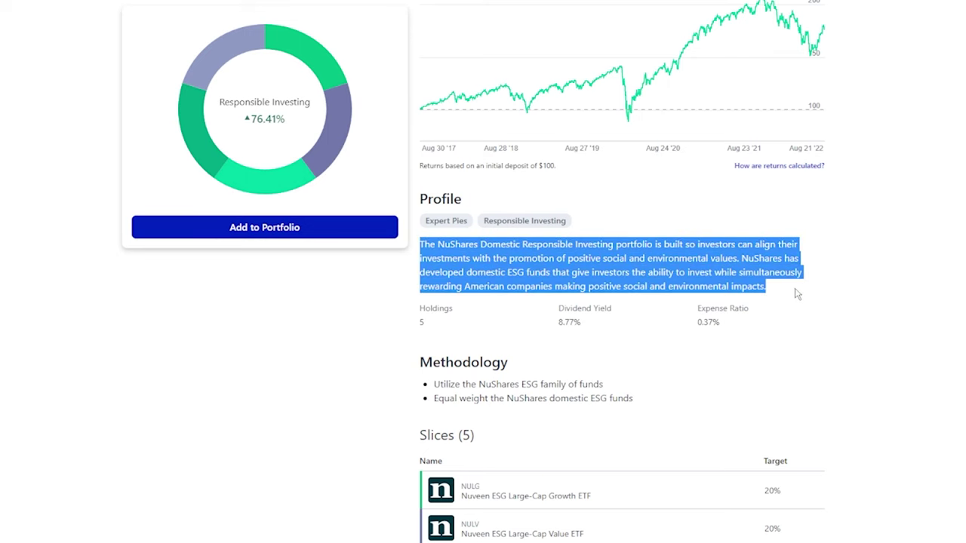
# - Check the Responsible Investing pie's expense ratio, dividend yield and slice allocations
pyautogui.scroll(-3, 792, 292)
pyautogui.moveTo(729, 141); pyautogui.dragTo(707, 185)
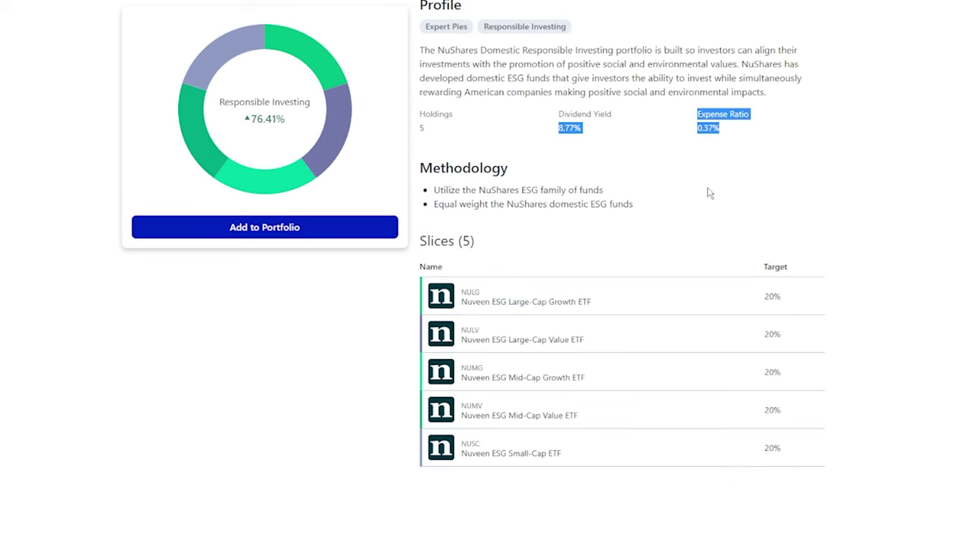
pyautogui.click(727, 180)
pyautogui.moveTo(579, 137); pyautogui.dragTo(558, 114)
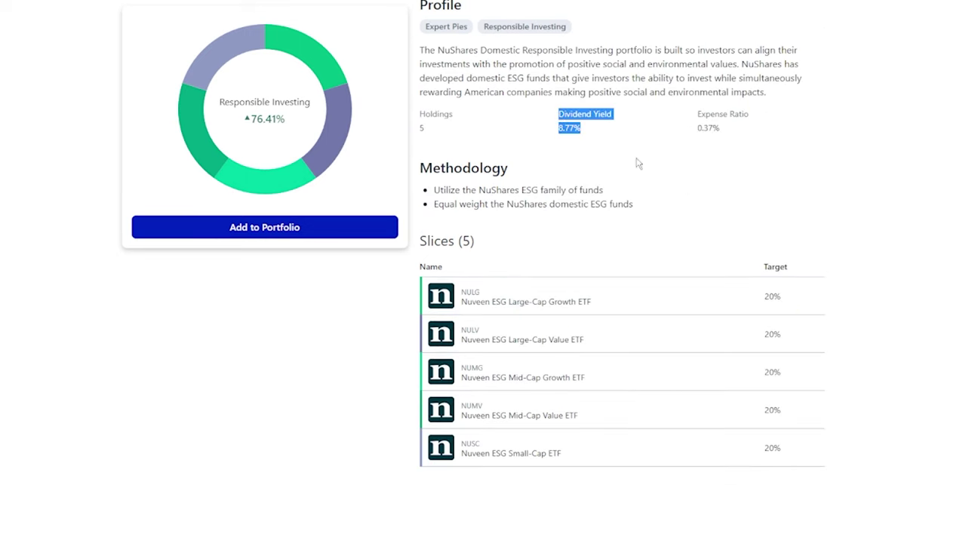
pyautogui.scroll(-3, 619, 136)
pyautogui.scroll(5, 526, 282)
# - Return to the Expert Pies categories and browse the list of Hedge Fund Followers pies
pyautogui.hotkey('alt', 'Left')
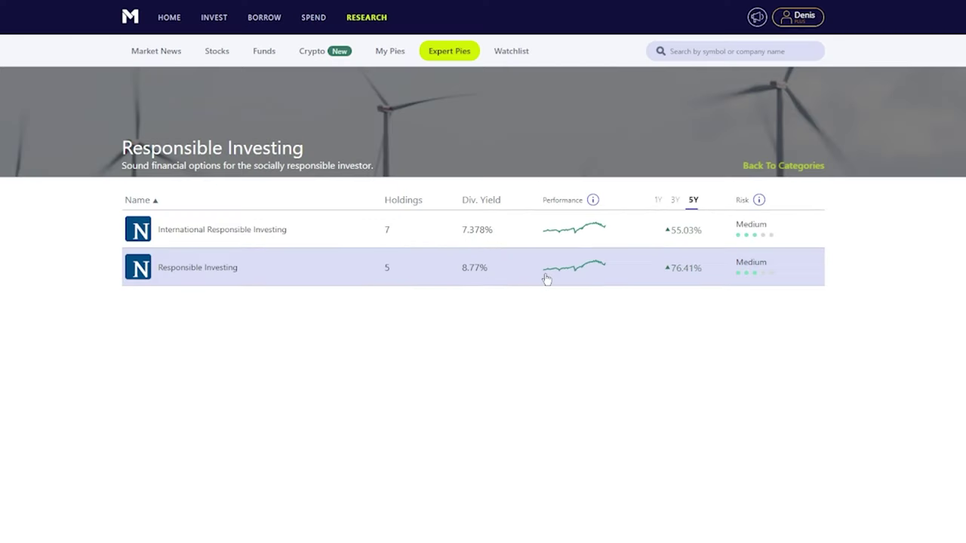
pyautogui.hotkey('alt', 'Left')
pyautogui.scroll(-3, 222, 241)
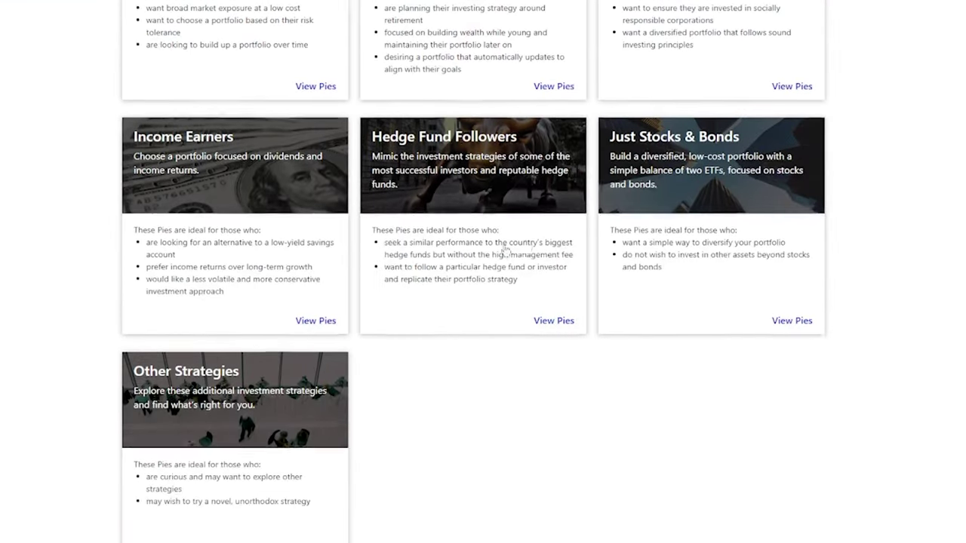
pyautogui.click(504, 251)
pyautogui.scroll(-3, 427, 244)
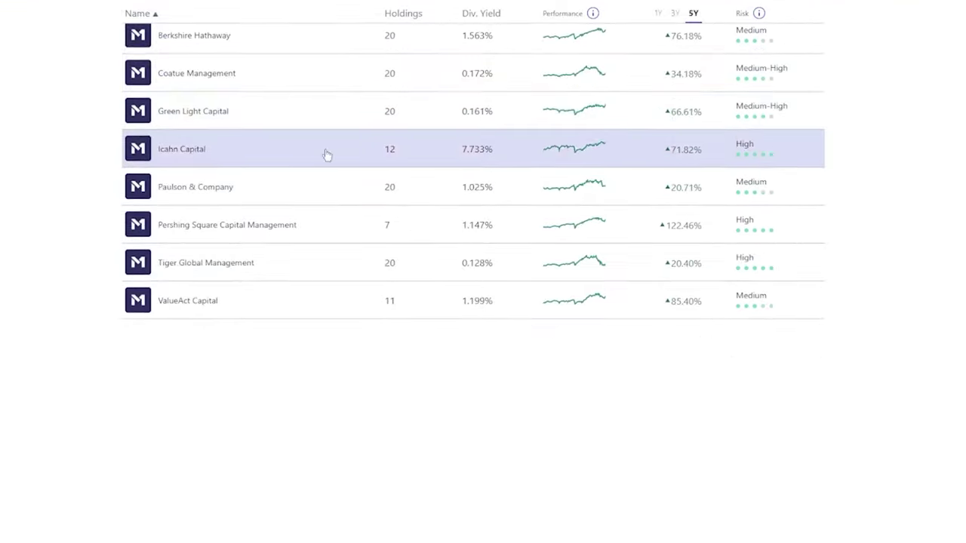
pyautogui.scroll(2, 326, 155)
pyautogui.scroll(2, 502, 390)
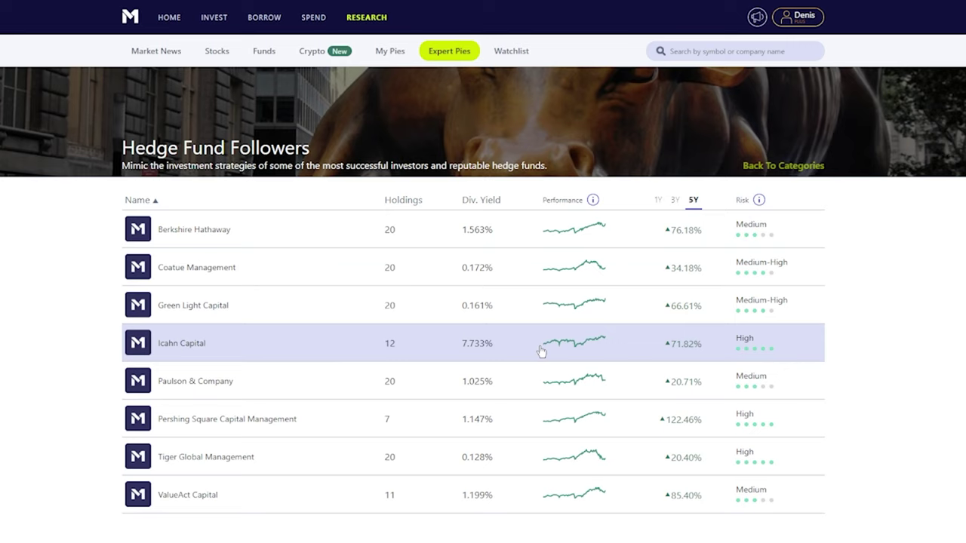
# - Browse the Stocks research list, then open Microsoft (MSFT) and add it to the watchlist
pyautogui.click(217, 54)
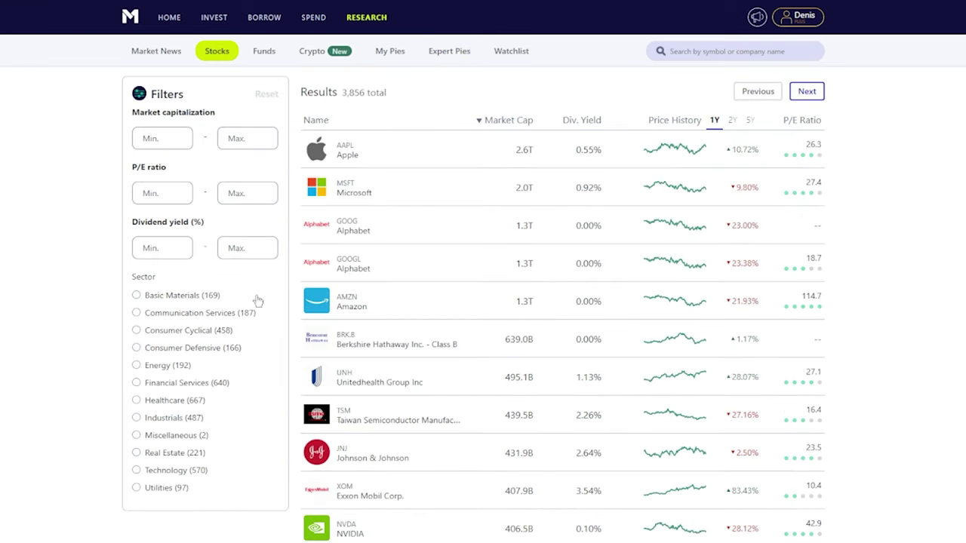
pyautogui.scroll(-1, 257, 301)
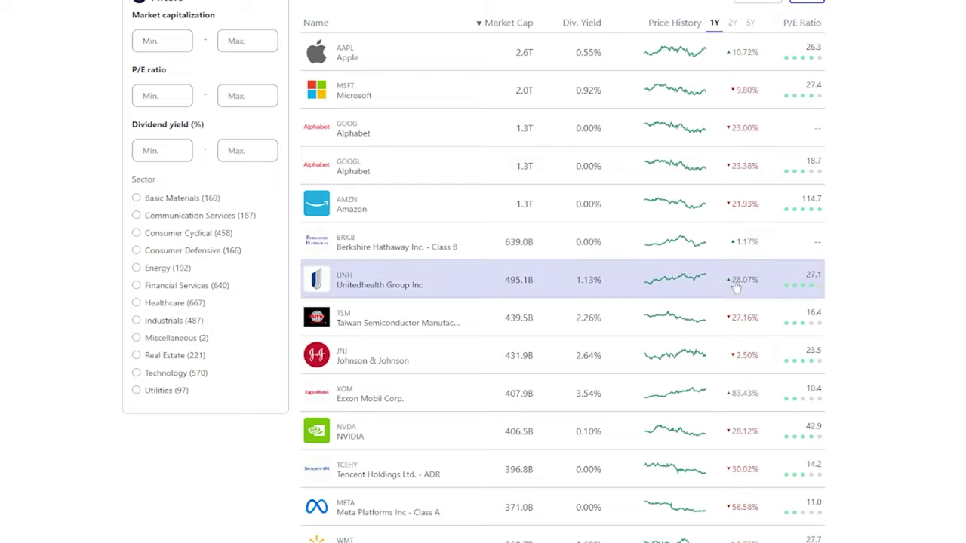
pyautogui.scroll(1, 736, 287)
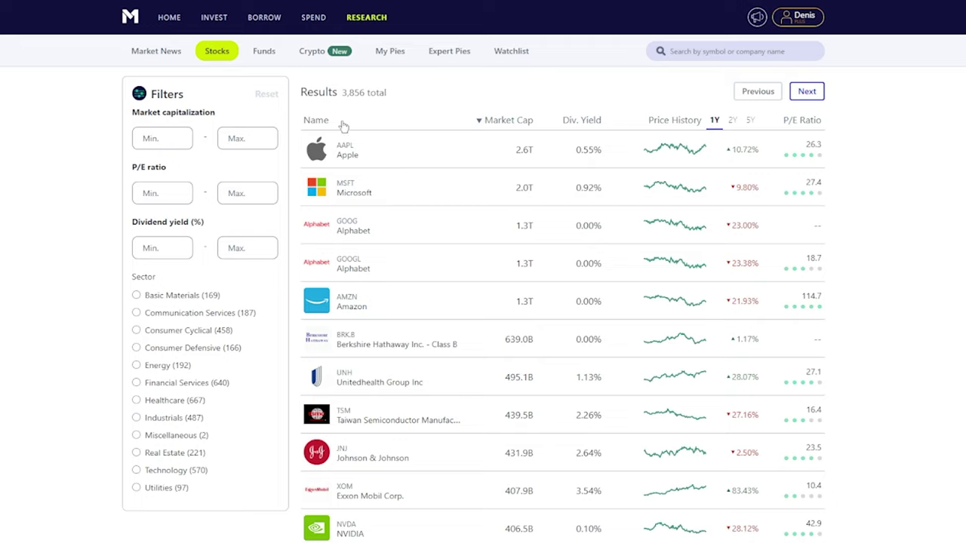
pyautogui.click(383, 197)
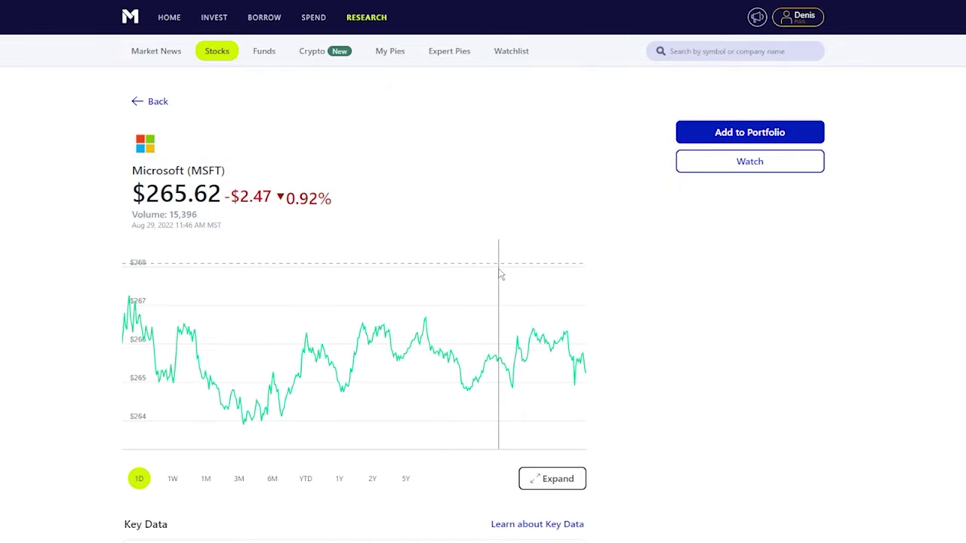
pyautogui.click(737, 168)
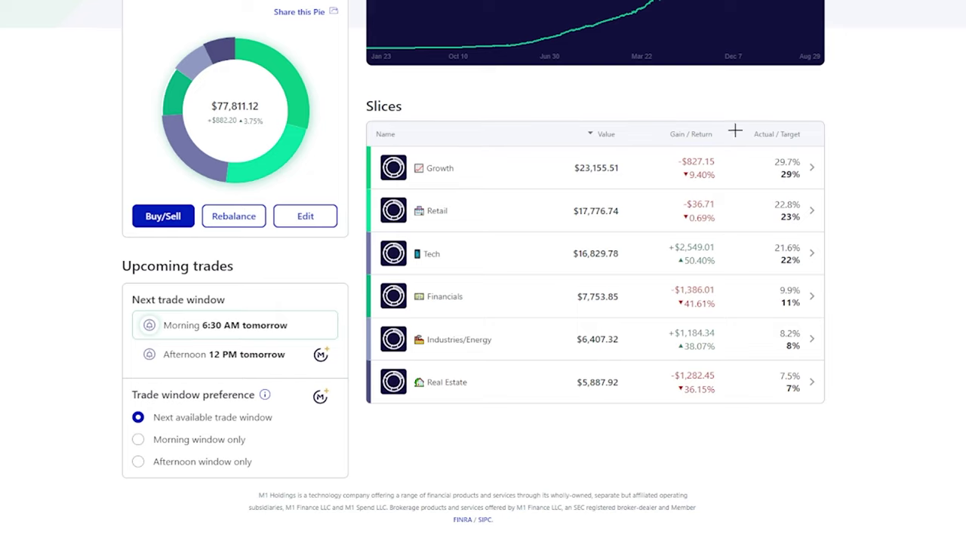
# - Compare the actual and target percentages of the Growth, Tech, Financials and Industries/Energy slices in the portfolio
pyautogui.moveTo(780, 141)
pyautogui.mouseDown()
pyautogui.moveTo(800, 144)
pyautogui.moveTo(766, 142)
pyautogui.mouseUp()
pyautogui.moveTo(800, 174); pyautogui.dragTo(823, 175)
pyautogui.moveTo(803, 161); pyautogui.dragTo(841, 159)
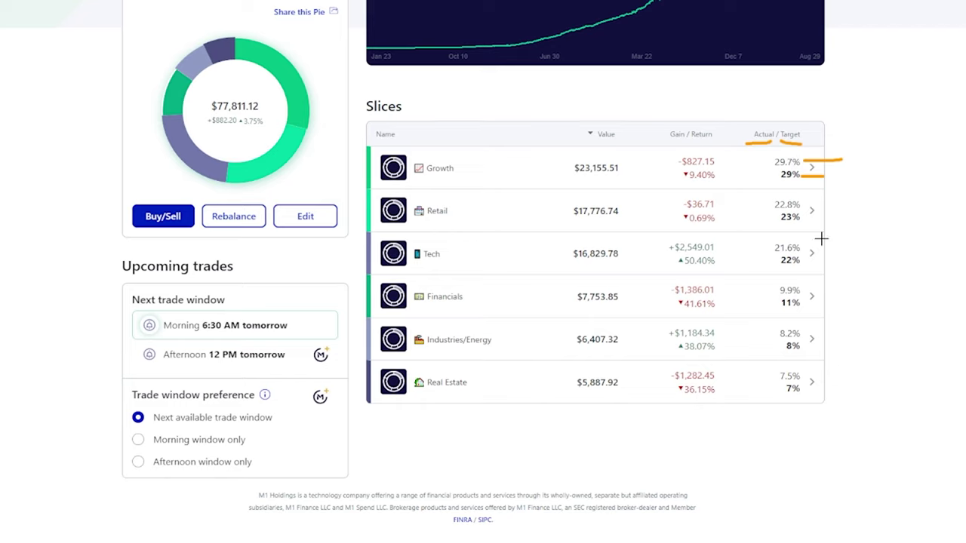
pyautogui.moveTo(782, 261); pyautogui.dragTo(816, 260)
pyautogui.moveTo(801, 303)
pyautogui.mouseDown()
pyautogui.moveTo(819, 302)
pyautogui.moveTo(820, 291)
pyautogui.mouseUp()
pyautogui.moveTo(808, 348)
pyautogui.mouseDown()
pyautogui.moveTo(830, 348)
pyautogui.moveTo(822, 333)
pyautogui.moveTo(831, 333)
pyautogui.mouseUp()
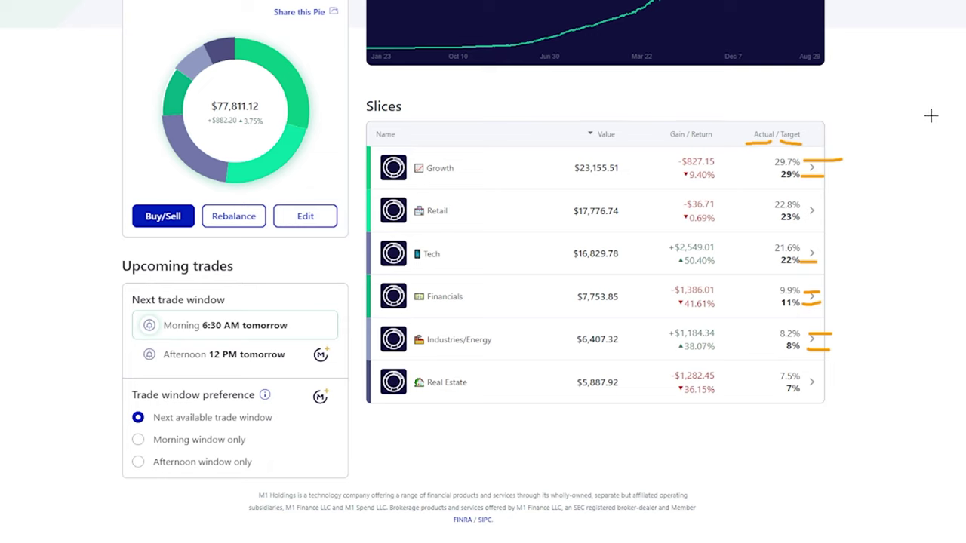
# - Open the main pie for editing and try the Growth slice's target at 28, 1 and 29 percent
pyautogui.click(306, 217)
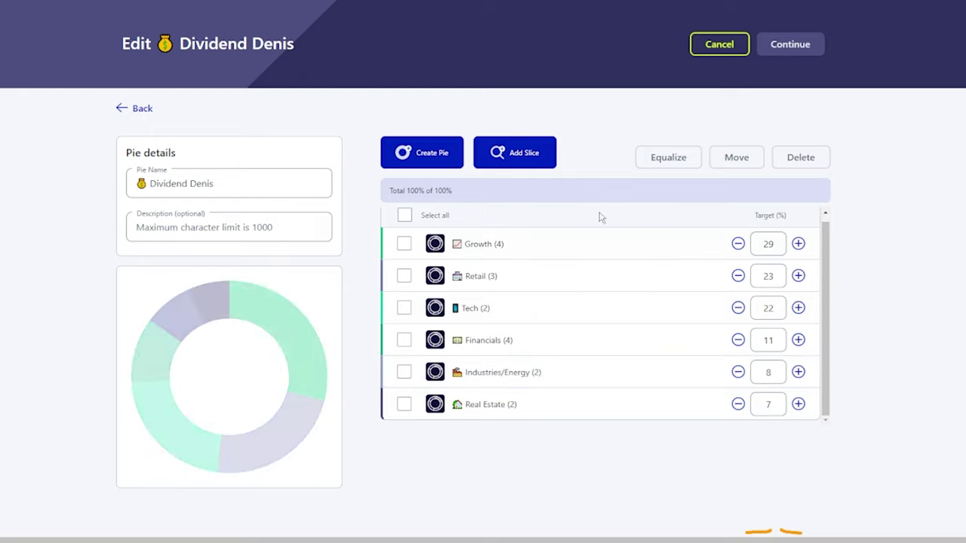
pyautogui.click(737, 244)
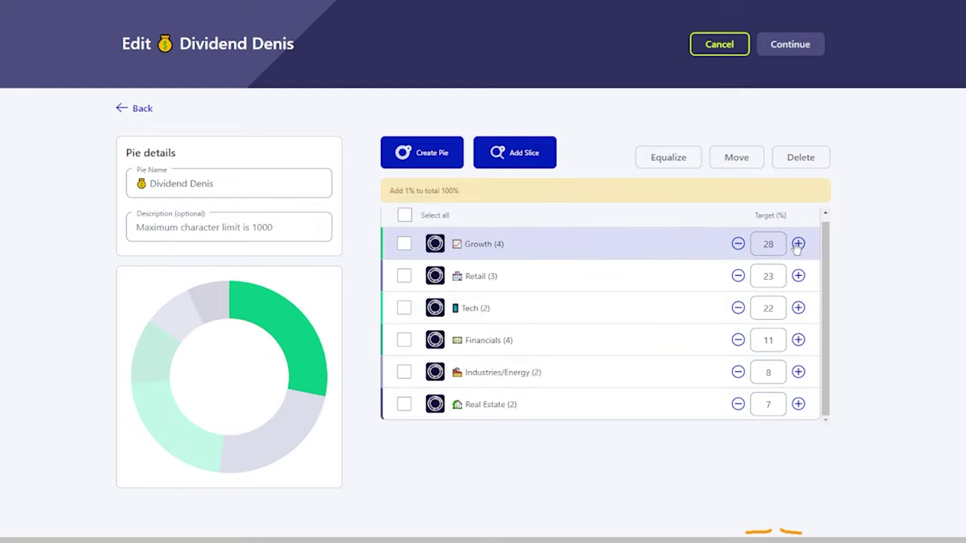
pyautogui.click(756, 245)
pyautogui.write('1')
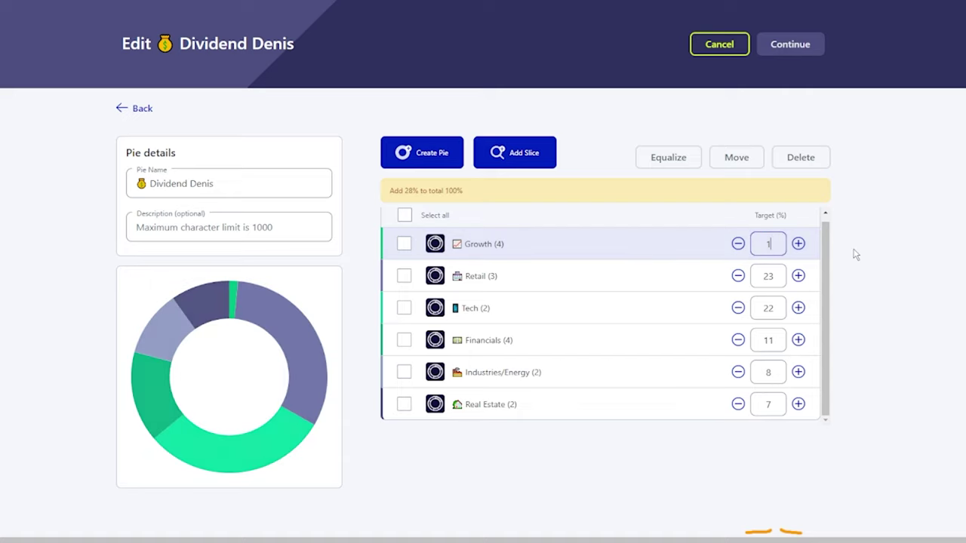
pyautogui.press('BackSpace')
pyautogui.write('29')
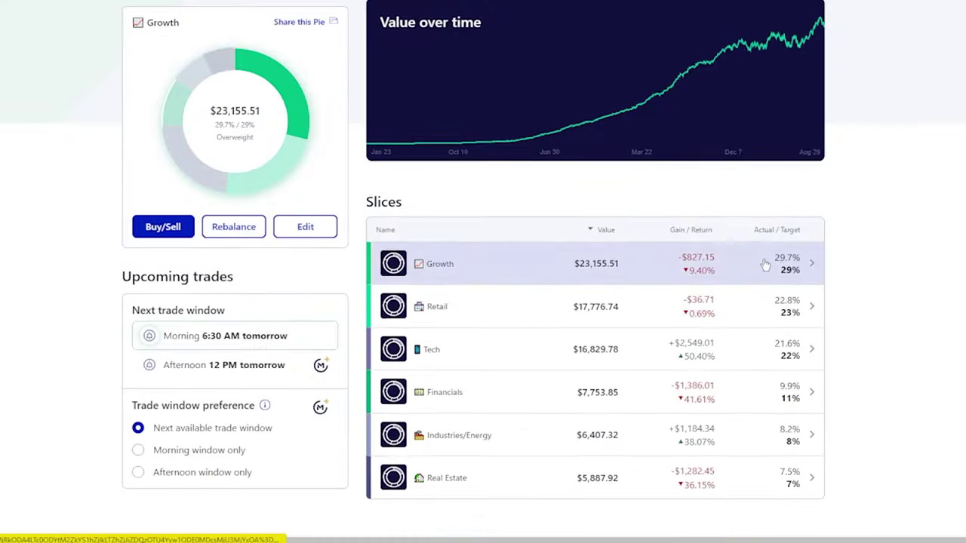
# - Open the Growth pie and compare the actual and target percentages of Alphabet, Amazon, Meta and Tesla
pyautogui.scroll(-2, 765, 263)
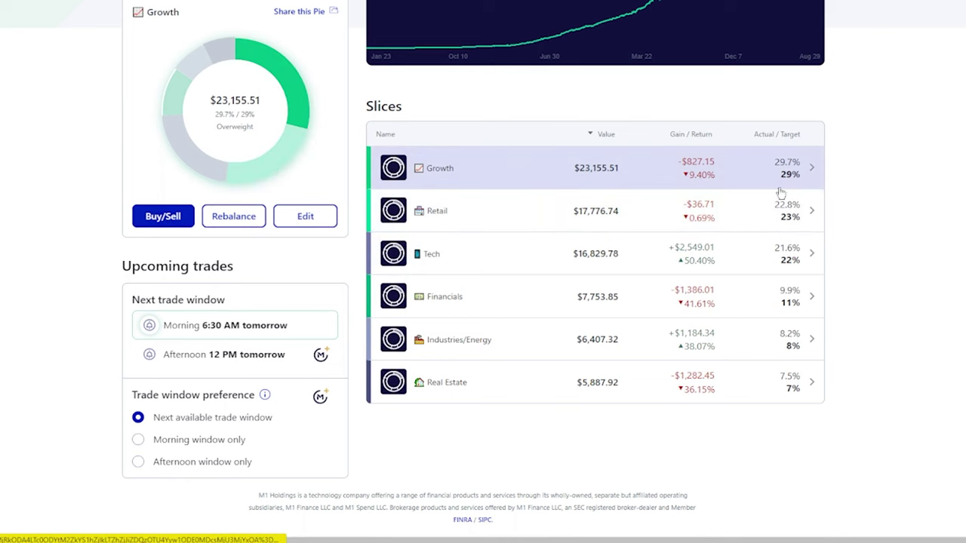
pyautogui.click(484, 178)
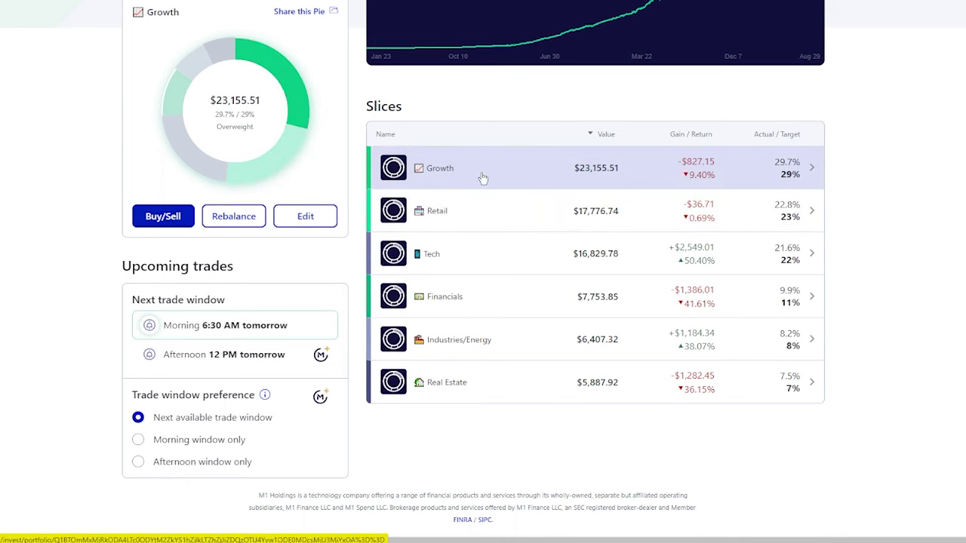
pyautogui.scroll(-5, 730, 351)
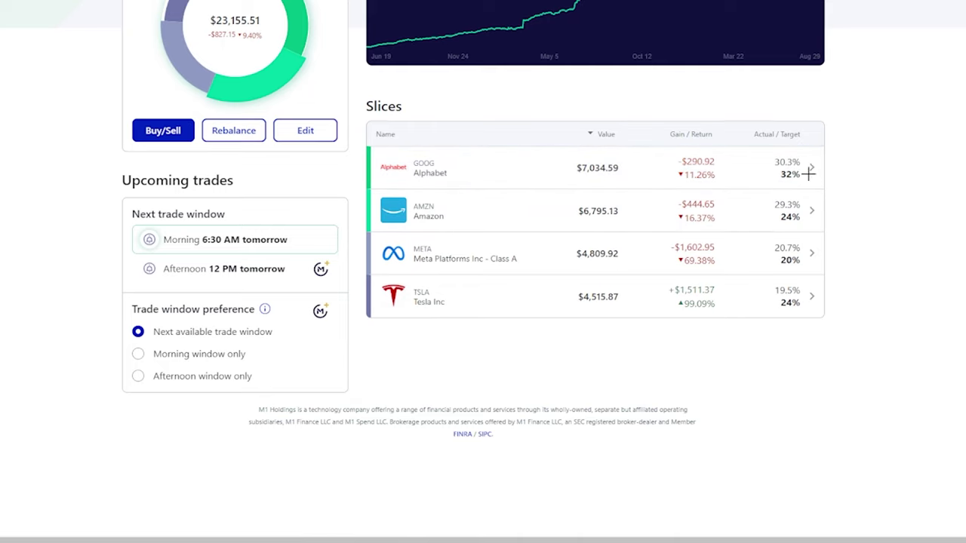
pyautogui.moveTo(806, 175); pyautogui.dragTo(835, 175)
pyautogui.moveTo(803, 218); pyautogui.dragTo(824, 215)
pyautogui.moveTo(802, 262); pyautogui.dragTo(822, 257)
pyautogui.moveTo(804, 303); pyautogui.dragTo(855, 297)
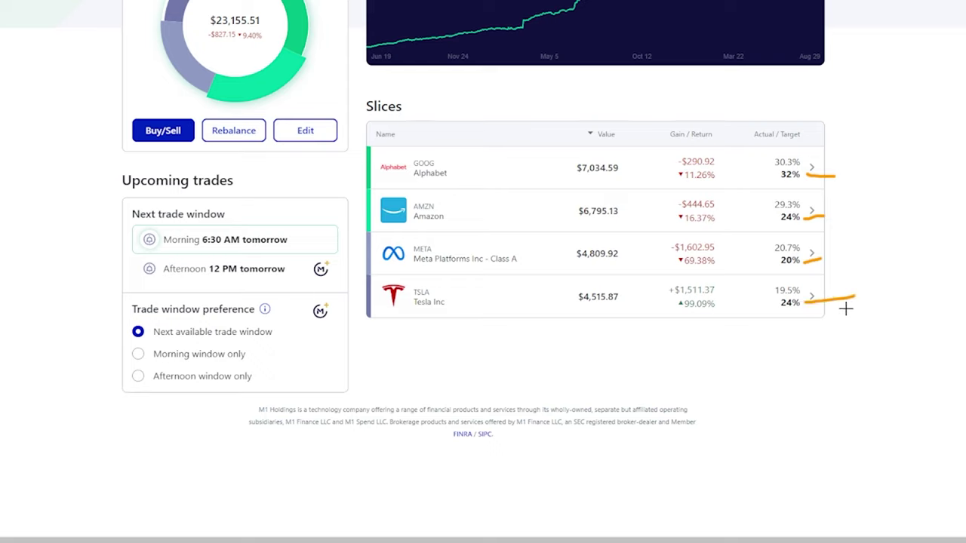
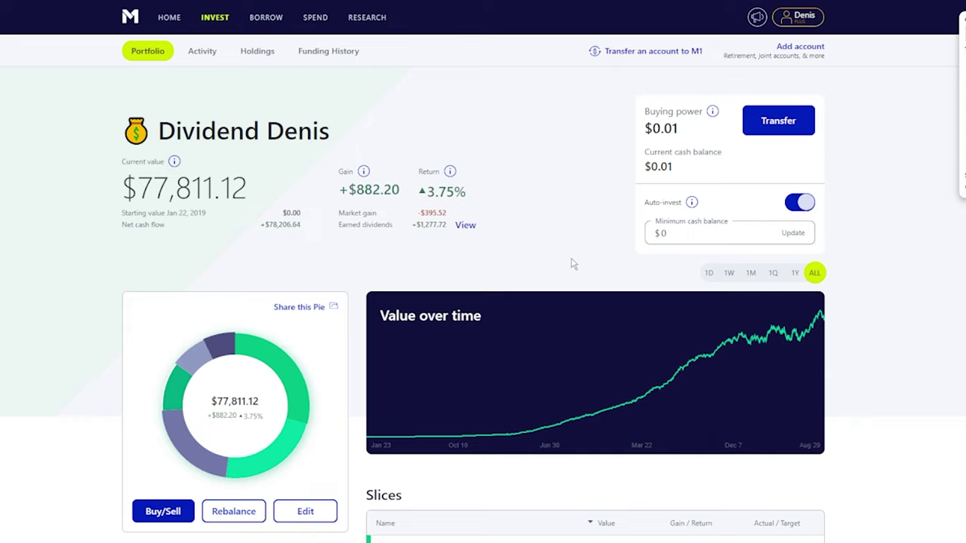
# - View the account's holdings and check the number of Microsoft shares held
pyautogui.click(256, 55)
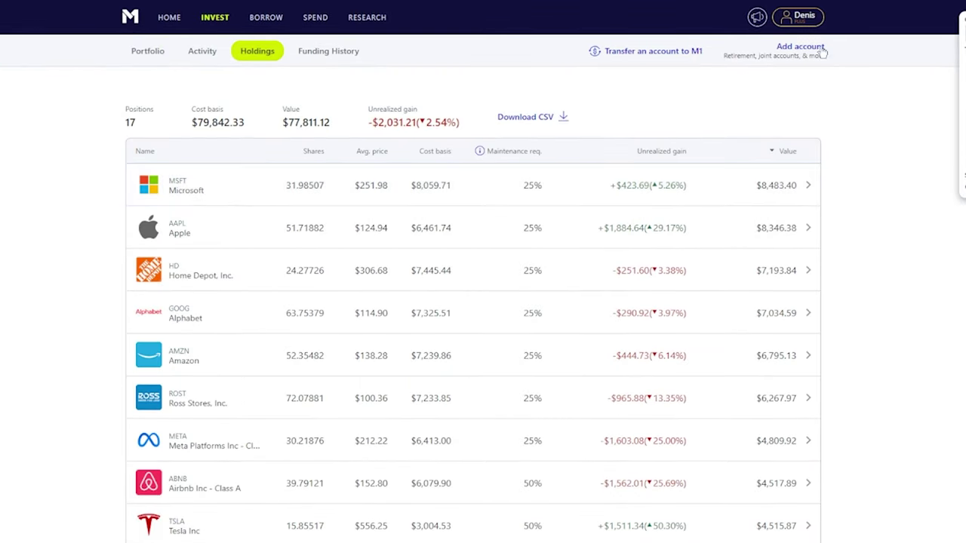
pyautogui.moveTo(119, 200); pyautogui.dragTo(227, 198)
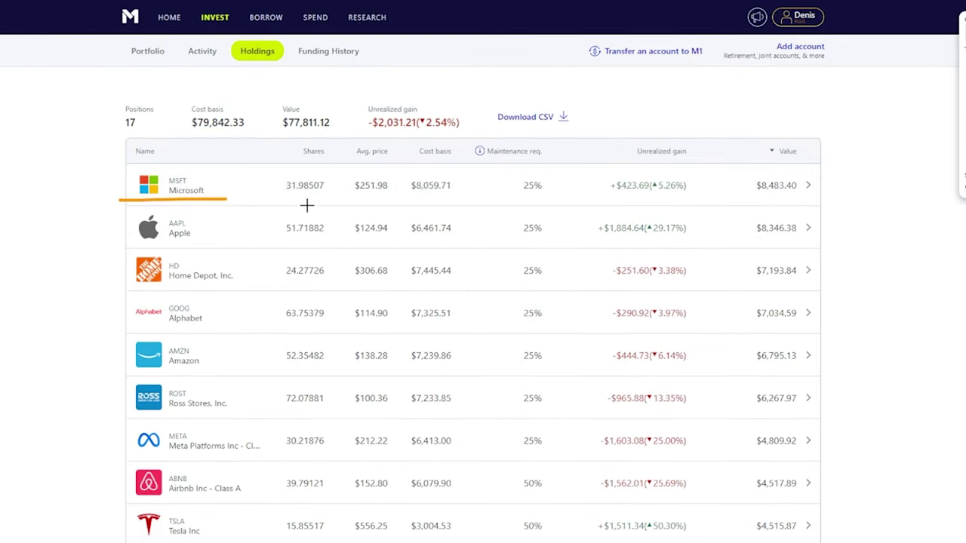
pyautogui.moveTo(301, 176)
pyautogui.mouseDown()
pyautogui.moveTo(272, 168)
pyautogui.moveTo(317, 180)
pyautogui.moveTo(297, 155)
pyautogui.mouseUp()
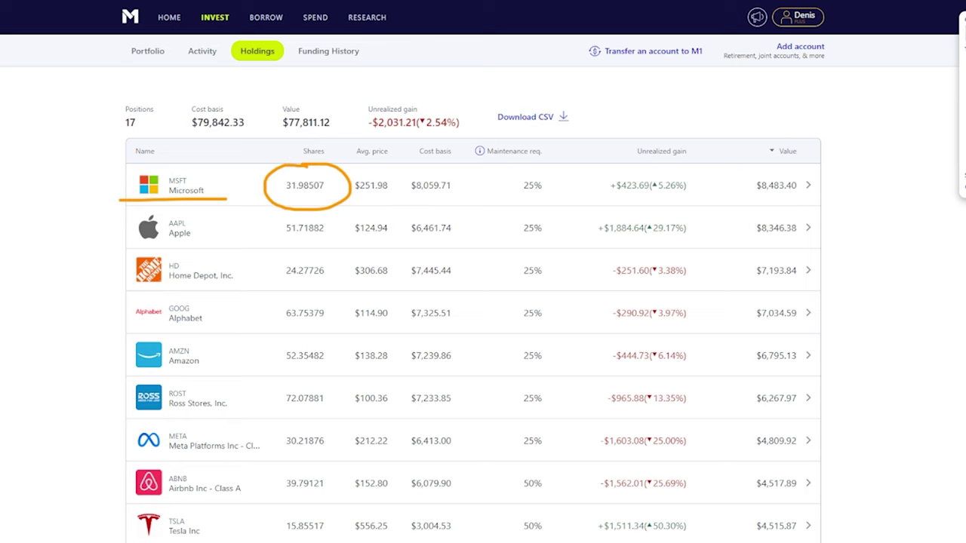
# - Return to the portfolio and open the Microsoft holding inside the Tech pie
pyautogui.click(137, 53)
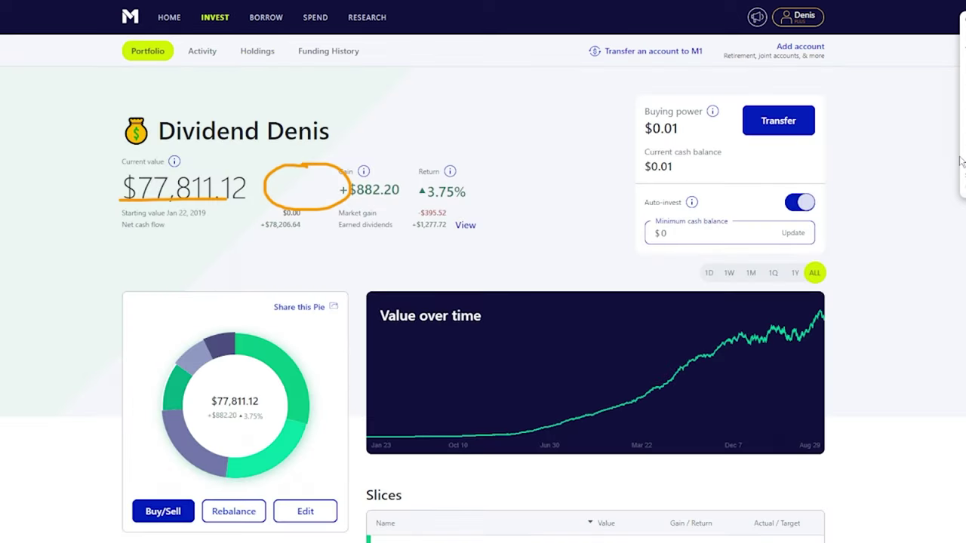
pyautogui.scroll(-5, 474, 239)
pyautogui.click(448, 249)
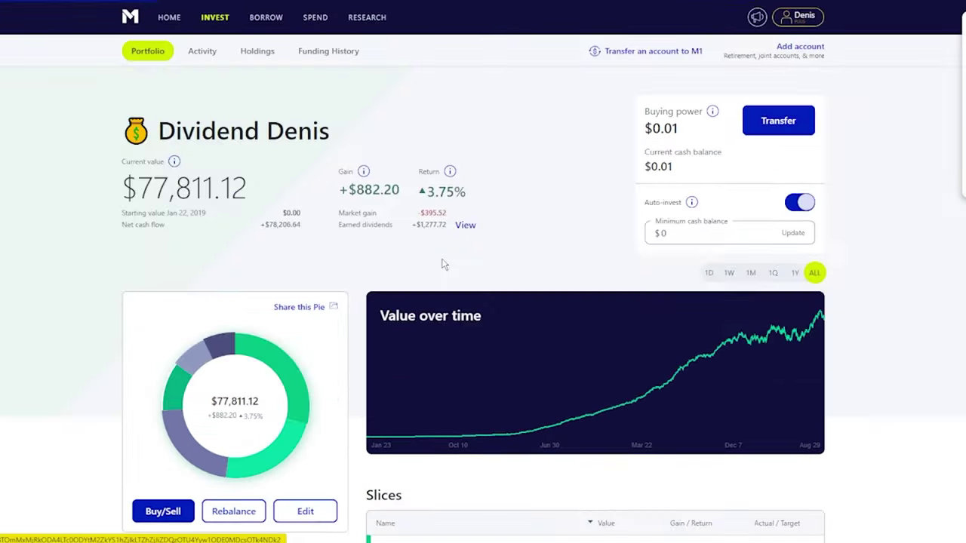
pyautogui.scroll(-4, 442, 264)
pyautogui.click(434, 276)
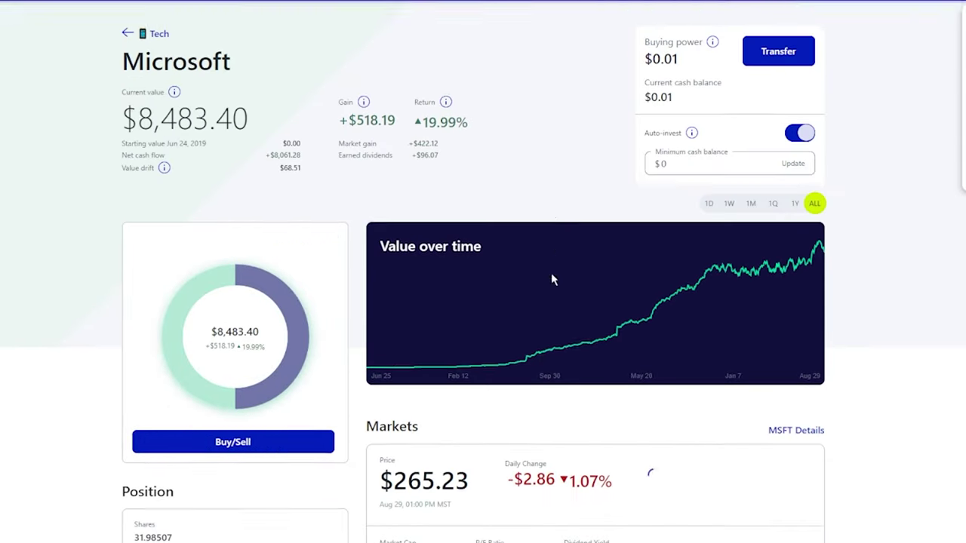
# - Check Microsoft's current market price and the share count in its position details
pyautogui.scroll(-1, 550, 272)
pyautogui.scroll(-4, 547, 271)
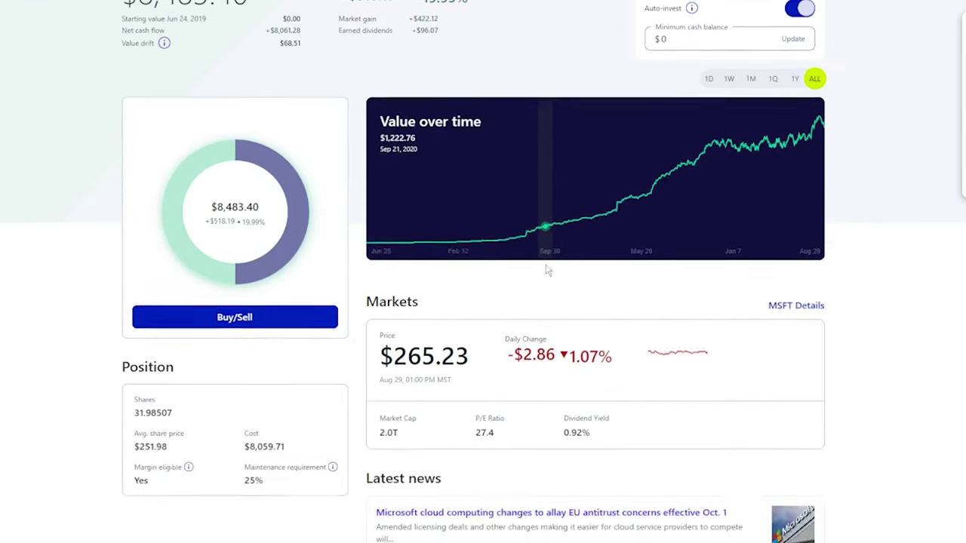
pyautogui.moveTo(393, 162); pyautogui.dragTo(490, 170)
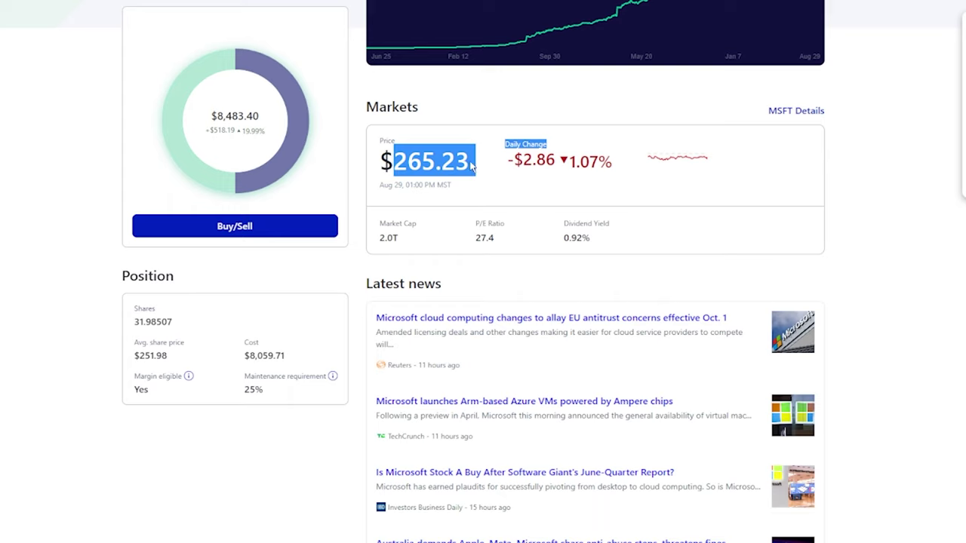
pyautogui.click(474, 169)
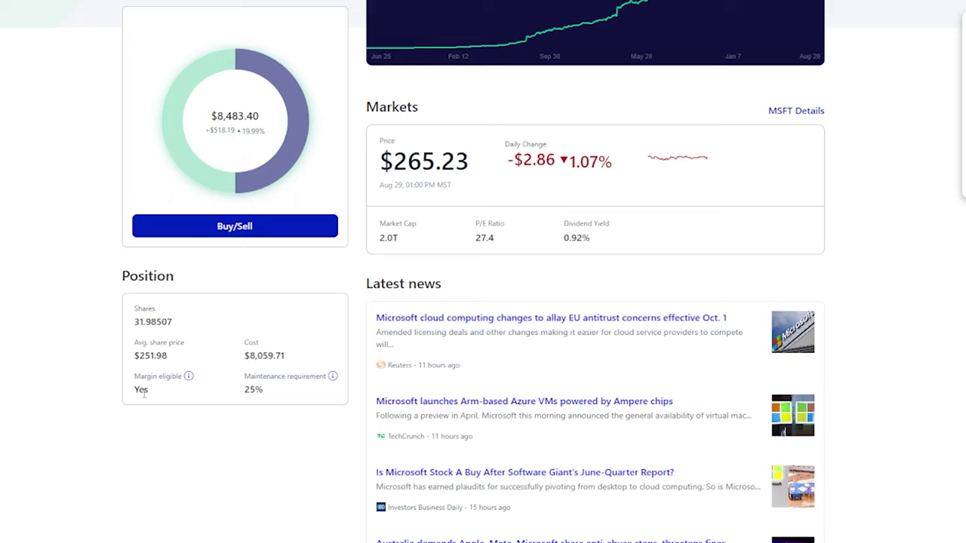
pyautogui.moveTo(145, 322); pyautogui.dragTo(156, 322)
# - Review the Microsoft holding's current value, starting value, net cash flow and value drift
pyautogui.scroll(3, 477, 324)
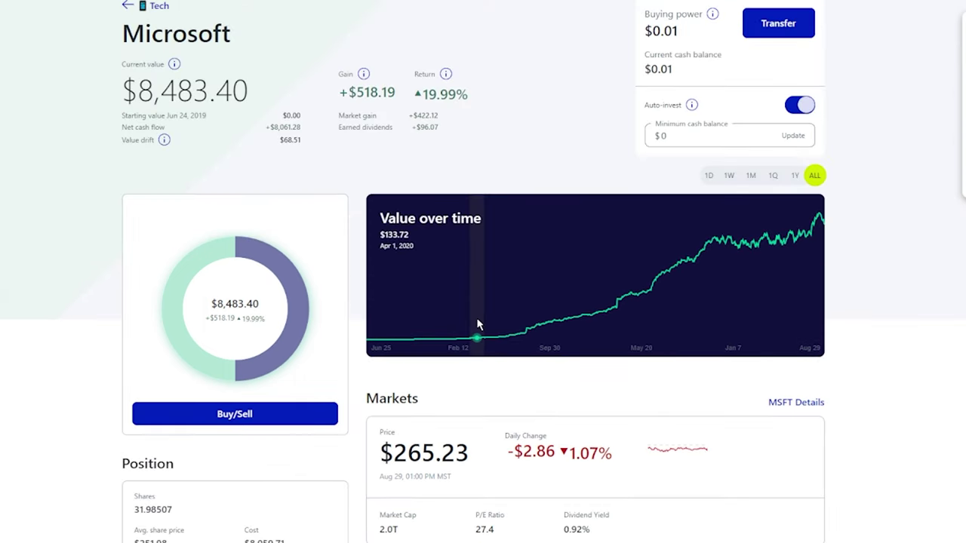
pyautogui.scroll(1, 596, 340)
pyautogui.scroll(-1, 599, 341)
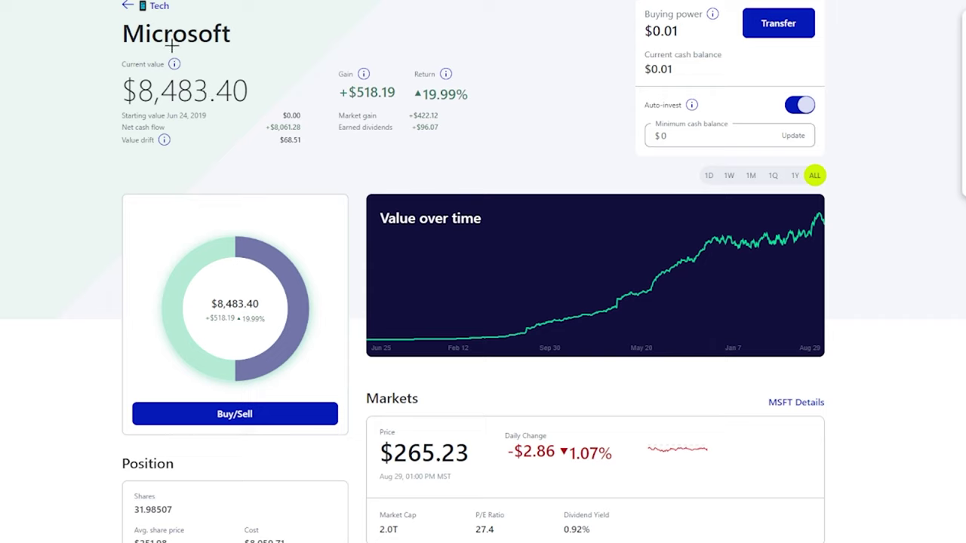
pyautogui.moveTo(173, 46)
pyautogui.mouseDown()
pyautogui.moveTo(82, 92)
pyautogui.moveTo(208, 166)
pyautogui.moveTo(343, 168)
pyautogui.mouseUp()
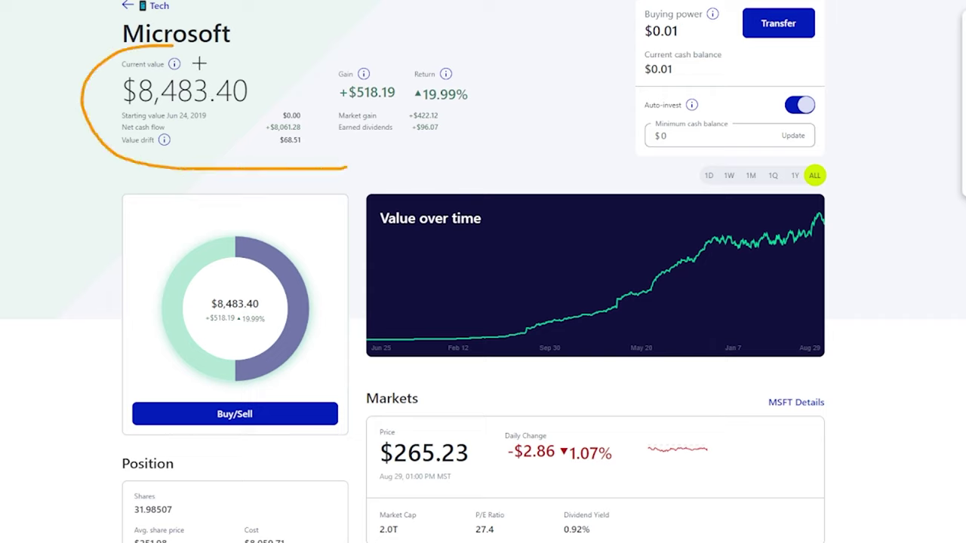
pyautogui.moveTo(170, 56)
pyautogui.mouseDown()
pyautogui.moveTo(101, 75)
pyautogui.moveTo(188, 105)
pyautogui.moveTo(141, 52)
pyautogui.mouseUp()
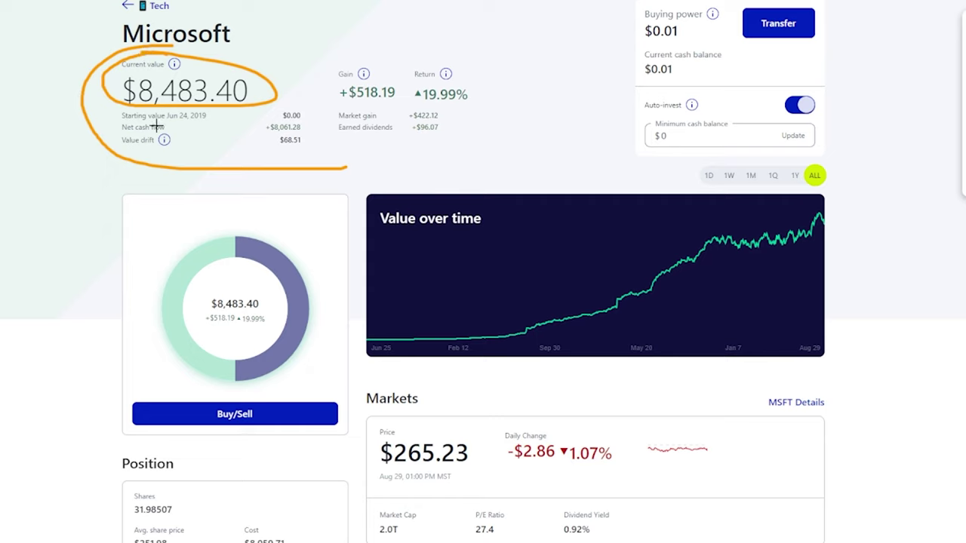
pyautogui.moveTo(205, 116); pyautogui.dragTo(234, 113)
pyautogui.moveTo(169, 127); pyautogui.dragTo(259, 127)
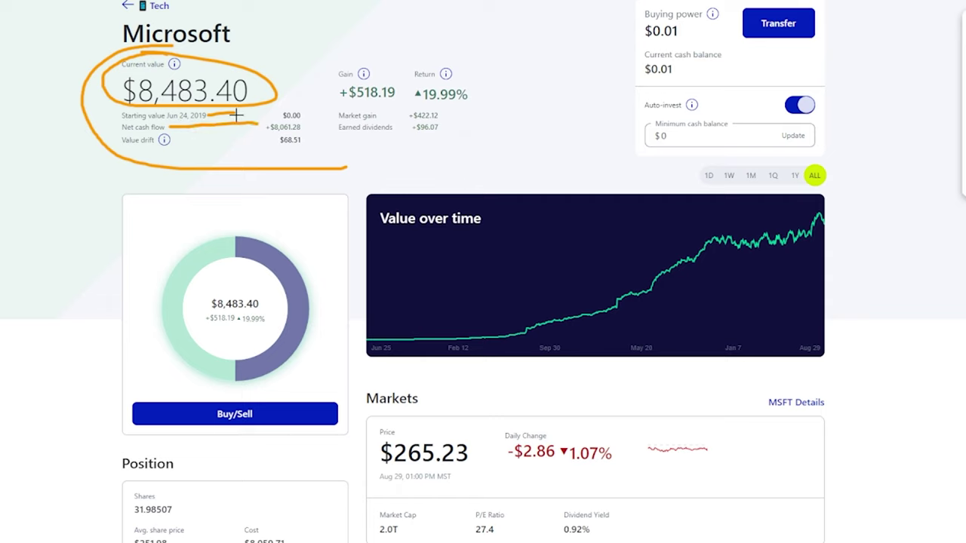
pyautogui.moveTo(181, 141); pyautogui.dragTo(267, 141)
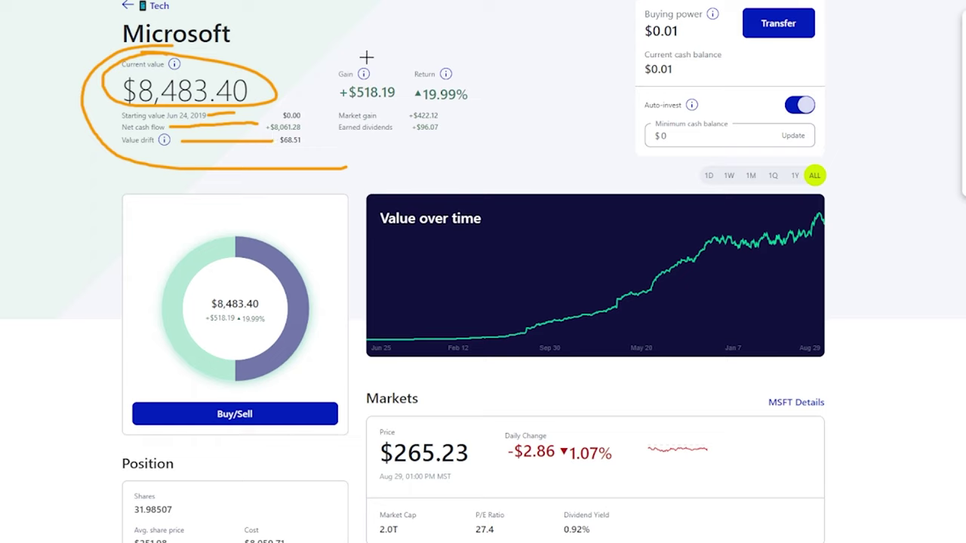
# - Review Microsoft's all-time gain, return, market gain and earned dividends
pyautogui.moveTo(370, 54)
pyautogui.mouseDown()
pyautogui.moveTo(319, 95)
pyautogui.moveTo(381, 153)
pyautogui.moveTo(422, 37)
pyautogui.moveTo(359, 47)
pyautogui.moveTo(385, 60)
pyautogui.moveTo(387, 81)
pyautogui.mouseUp()
pyautogui.moveTo(377, 66); pyautogui.dragTo(387, 80)
pyautogui.moveTo(836, 160)
pyautogui.mouseDown()
pyautogui.moveTo(807, 162)
pyautogui.moveTo(828, 198)
pyautogui.moveTo(836, 160)
pyautogui.mouseUp()
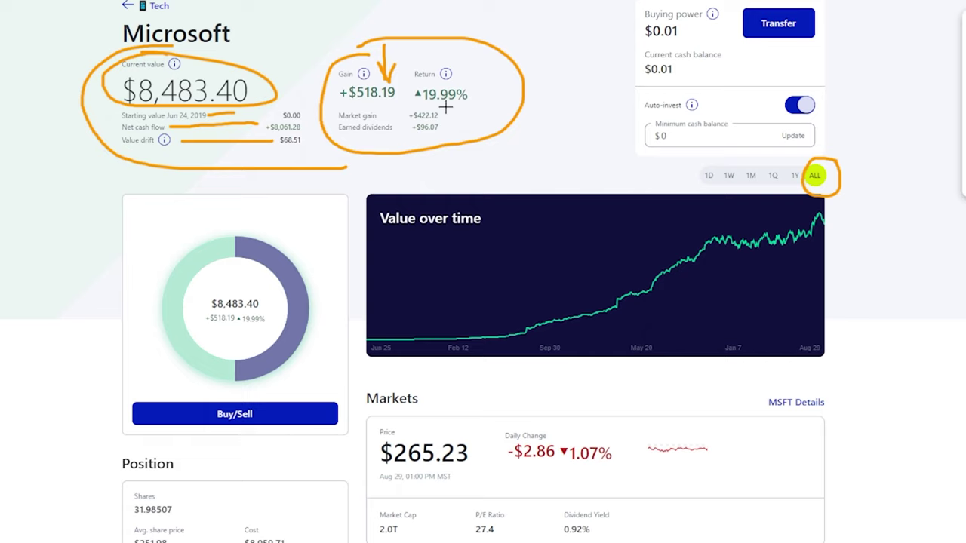
pyautogui.moveTo(413, 104); pyautogui.dragTo(492, 103)
pyautogui.moveTo(439, 116); pyautogui.dragTo(510, 116)
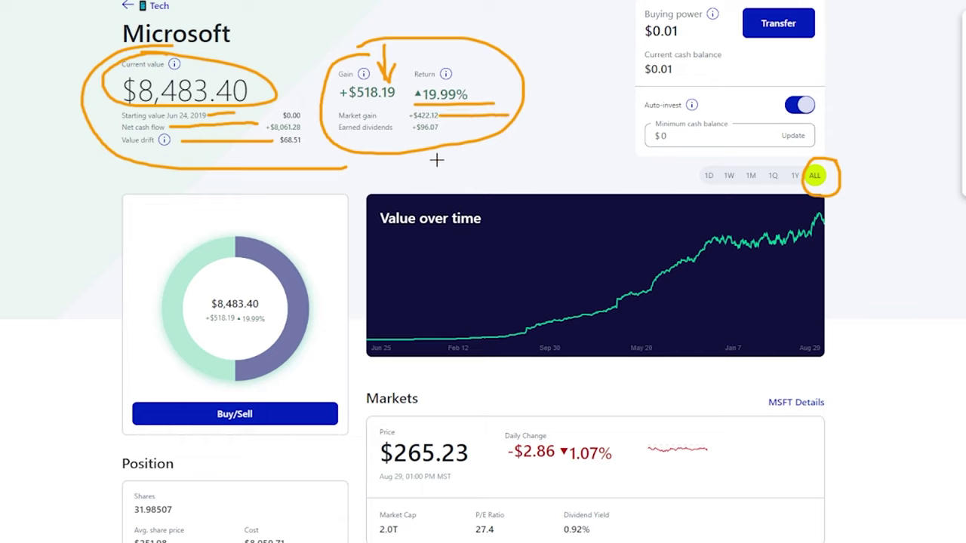
pyautogui.moveTo(439, 126); pyautogui.dragTo(480, 126)
pyautogui.press('Escape')
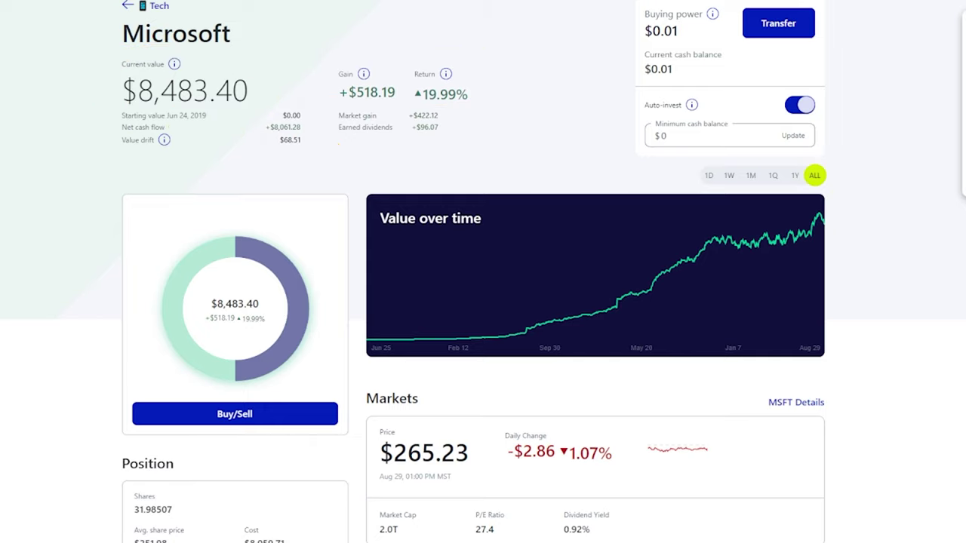
# - Compare Microsoft's performance across the 1Y, 1Q, 1M and ALL periods, ending on 1Q
pyautogui.click(795, 178)
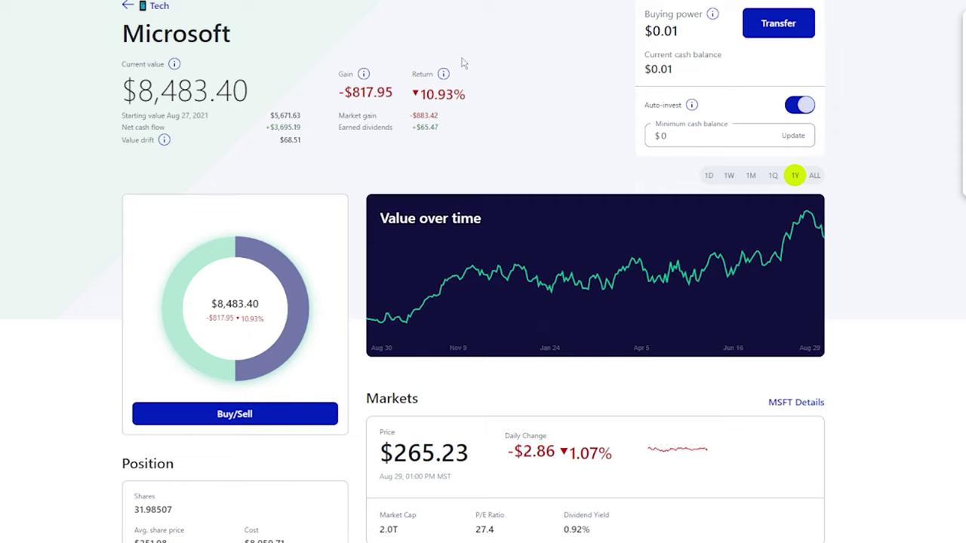
pyautogui.click(774, 176)
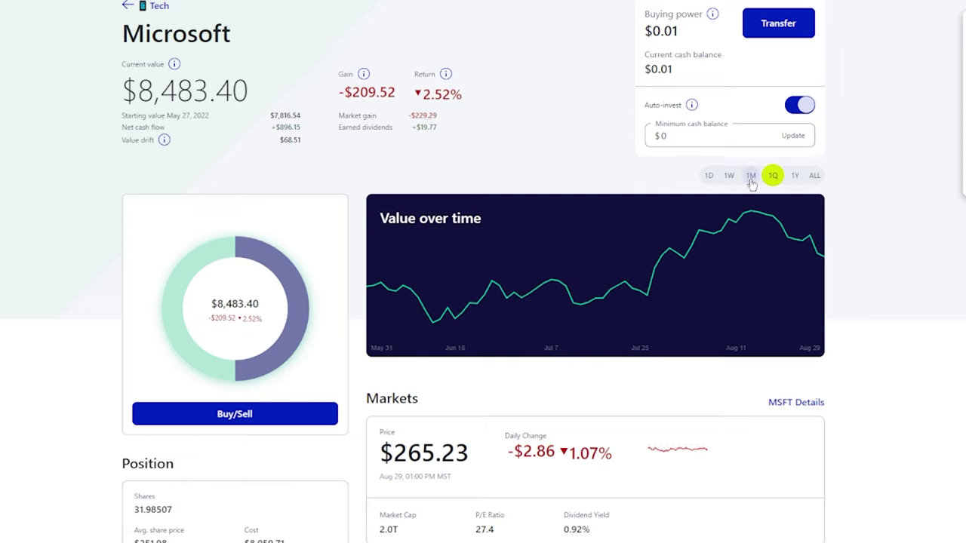
pyautogui.click(750, 176)
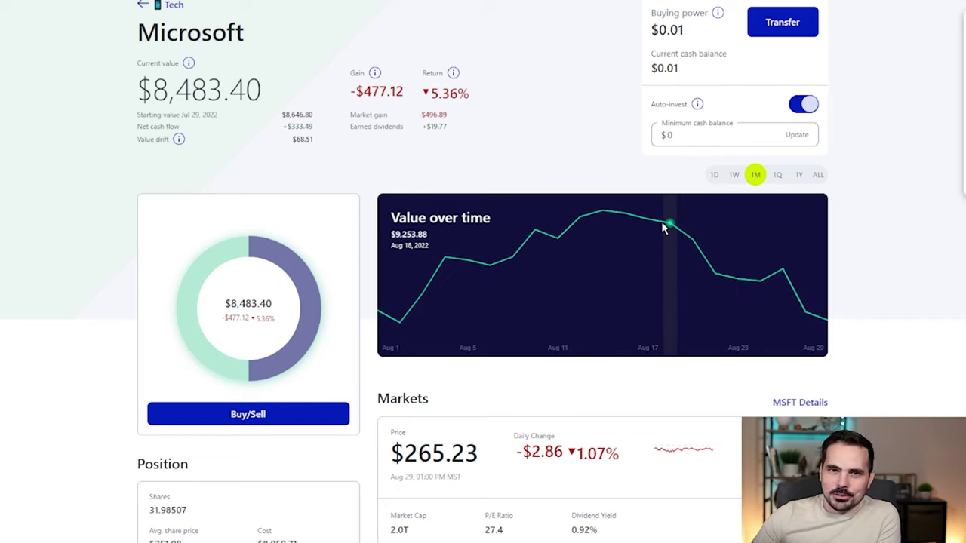
pyautogui.click(798, 175)
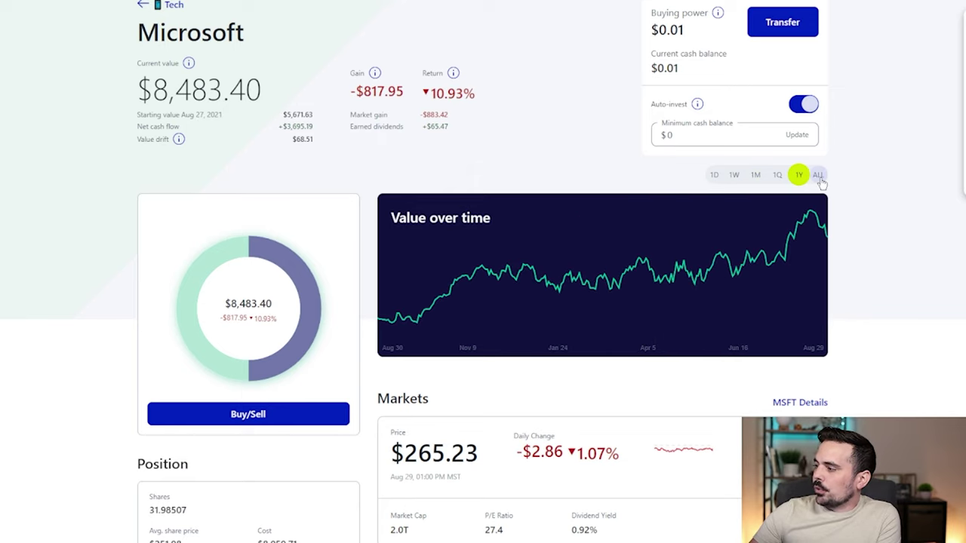
pyautogui.click(817, 175)
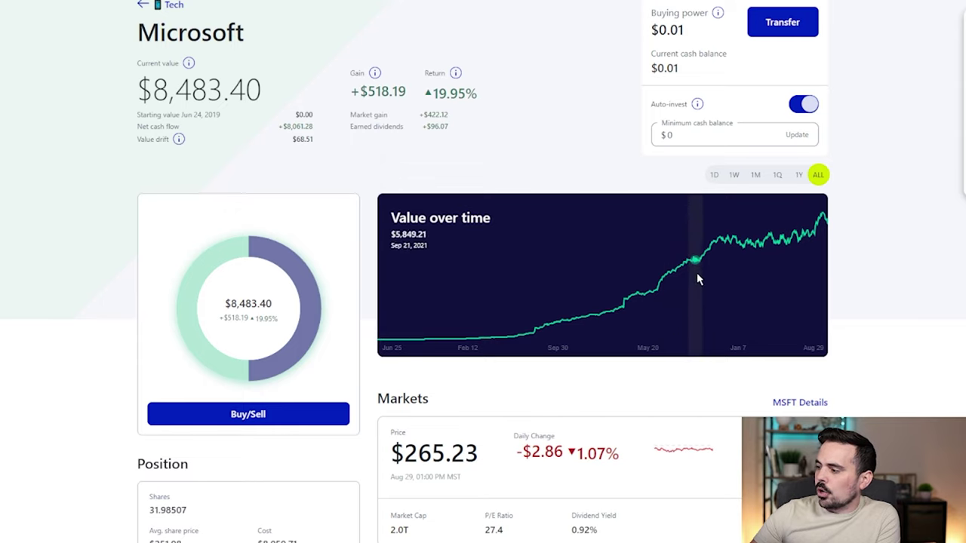
pyautogui.click(780, 176)
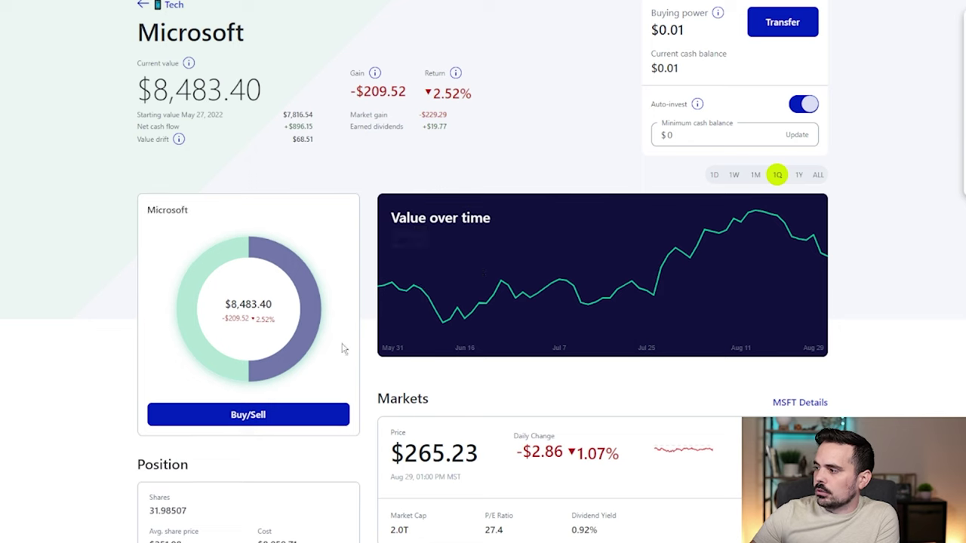
# - Recheck the number of shares in Microsoft's position details
pyautogui.scroll(-3, 573, 263)
pyautogui.scroll(-1, 473, 246)
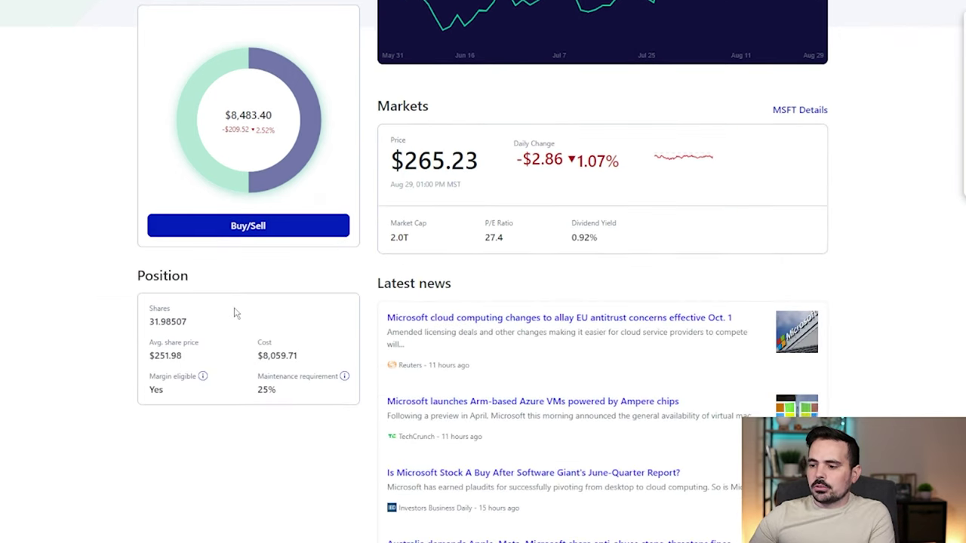
pyautogui.moveTo(181, 320); pyautogui.dragTo(149, 314)
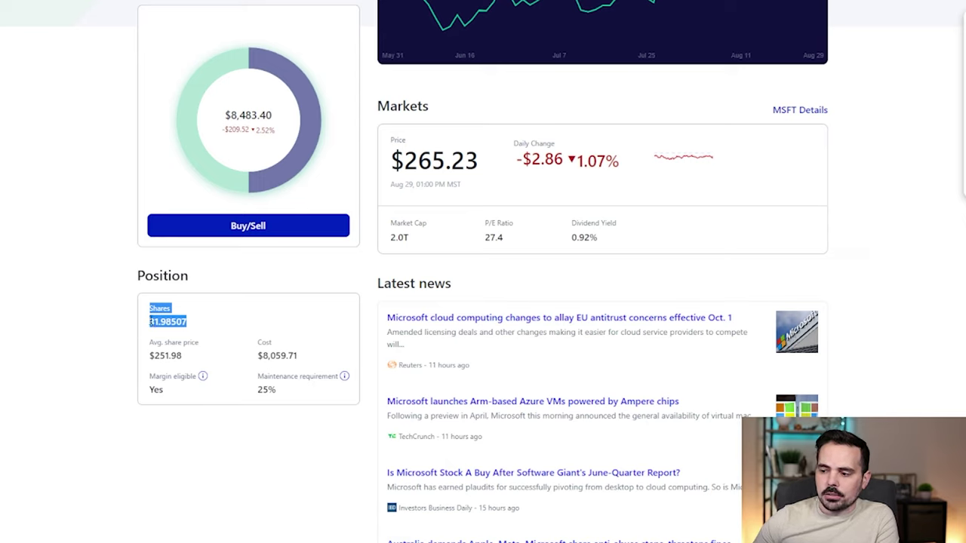
# - Review the share count, cost, margin eligibility and maintenance requirement in Microsoft's position details
pyautogui.click(154, 325)
pyautogui.moveTo(150, 322); pyautogui.dragTo(187, 324)
pyautogui.click(192, 322)
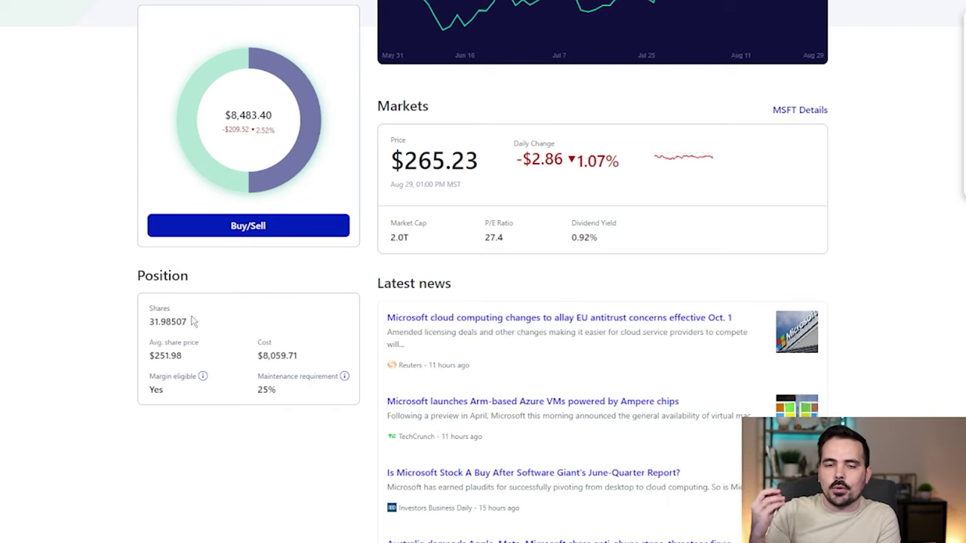
pyautogui.moveTo(256, 355); pyautogui.dragTo(332, 363)
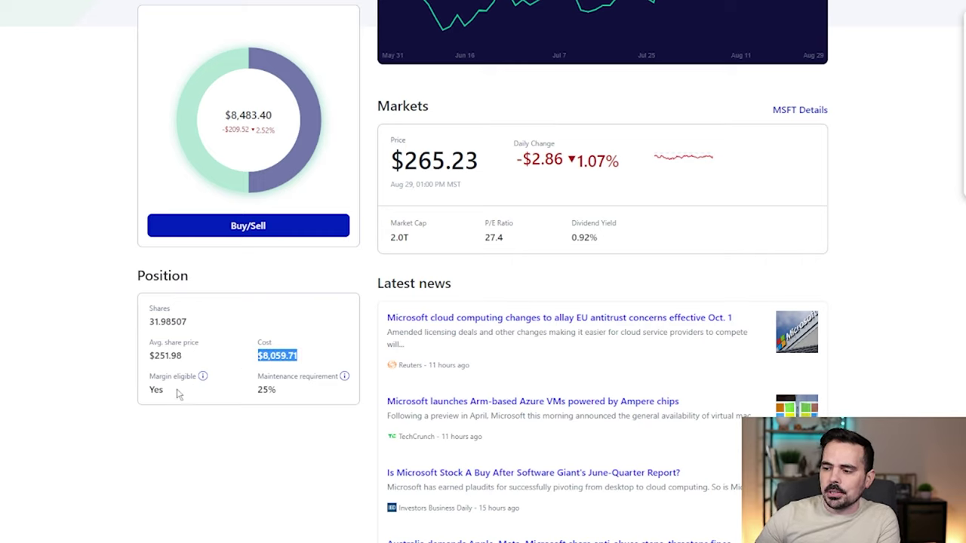
pyautogui.moveTo(178, 393); pyautogui.dragTo(144, 400)
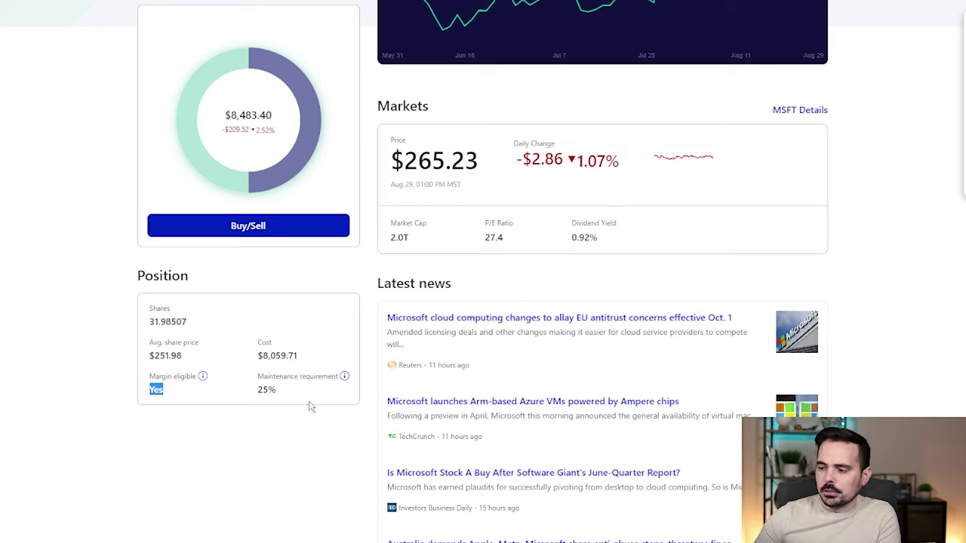
pyautogui.moveTo(279, 392); pyautogui.dragTo(256, 399)
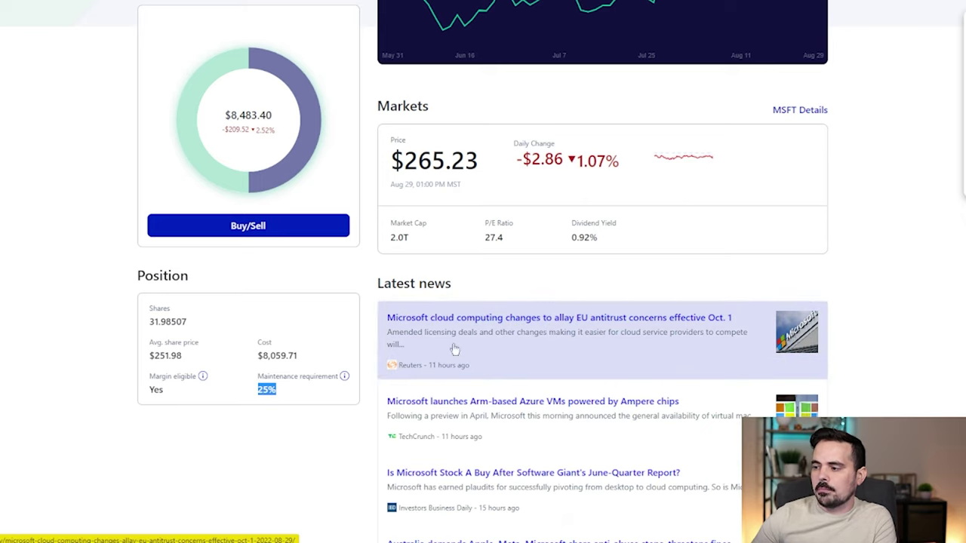
# - Review Microsoft's market data, including market cap, P/E ratio, daily change and the price's timestamp
pyautogui.moveTo(392, 237); pyautogui.dragTo(528, 243)
pyautogui.click(654, 247)
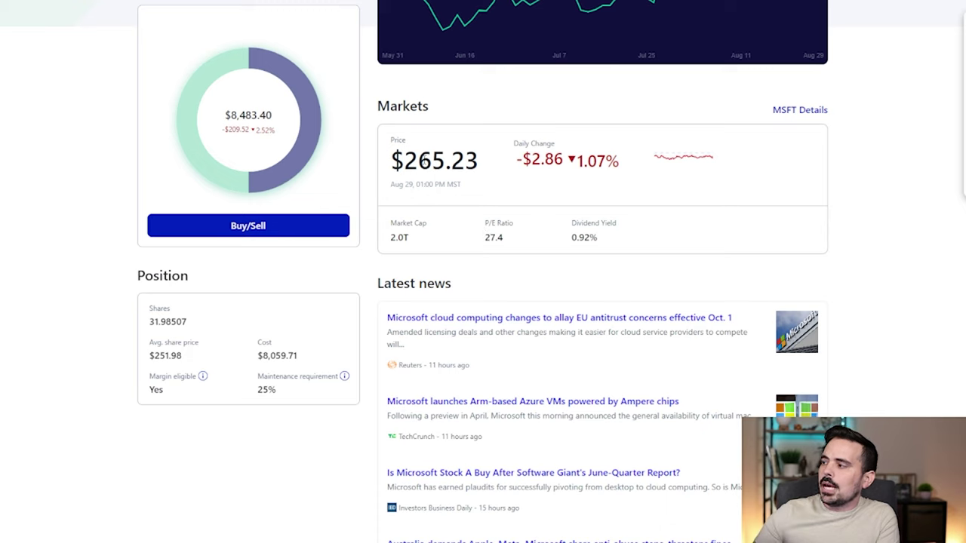
pyautogui.scroll(1, 548, 254)
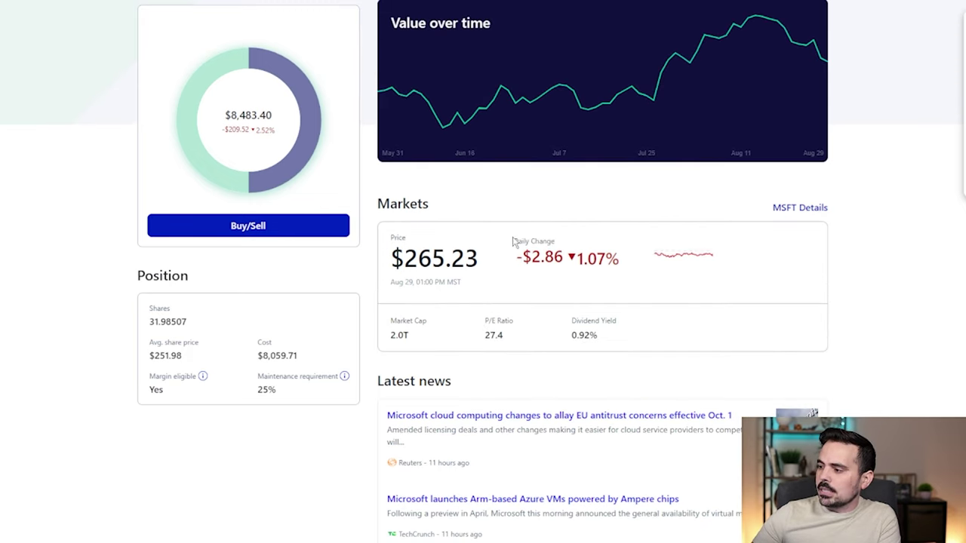
pyautogui.moveTo(511, 241); pyautogui.dragTo(571, 243)
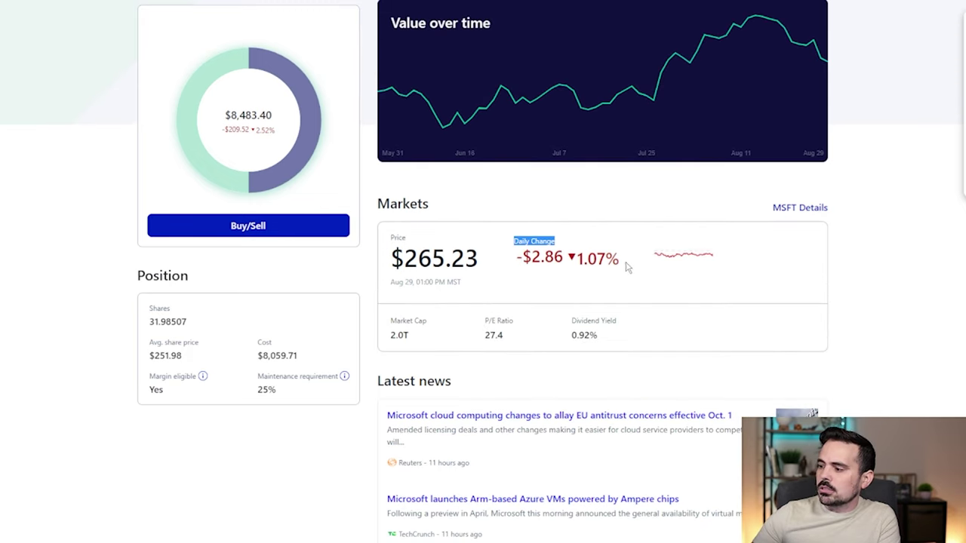
pyautogui.moveTo(625, 265); pyautogui.dragTo(498, 261)
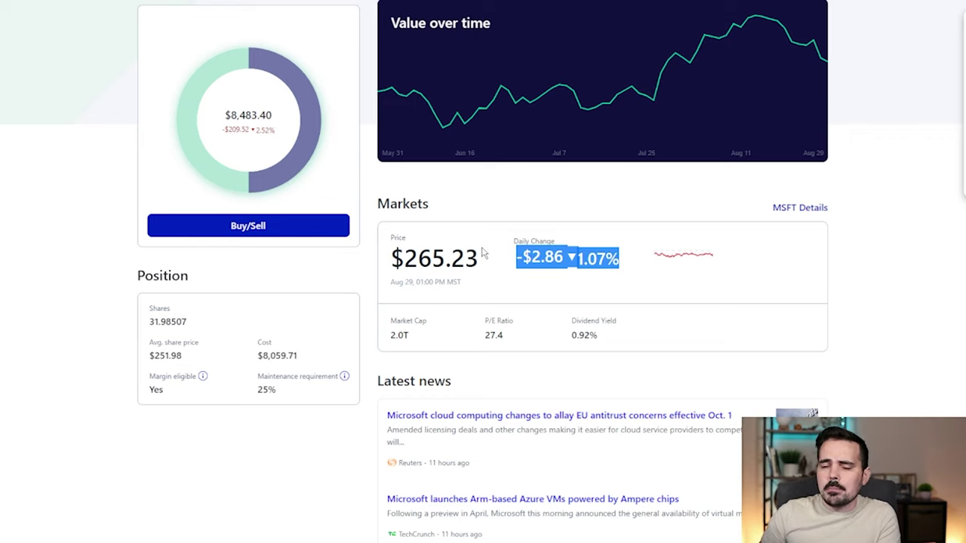
pyautogui.click(498, 253)
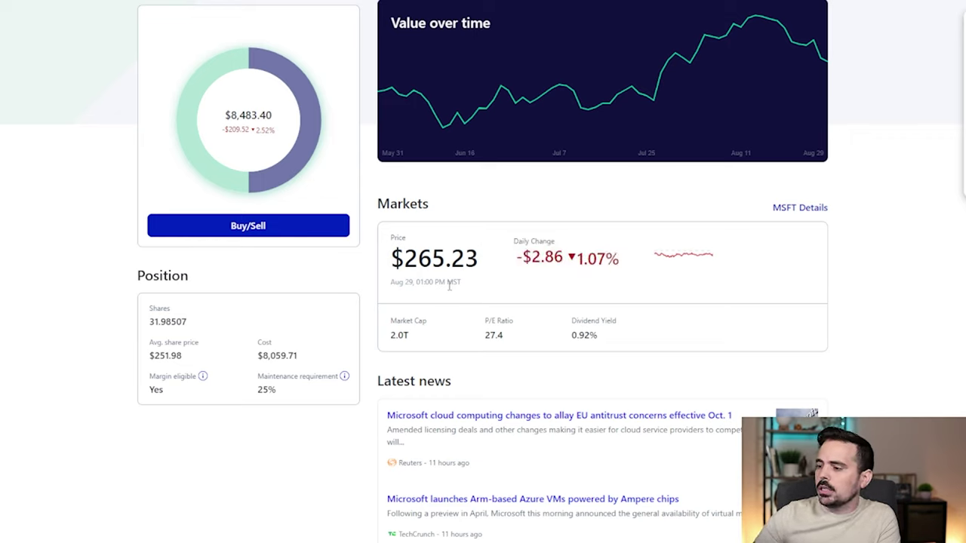
pyautogui.moveTo(475, 286); pyautogui.dragTo(391, 285)
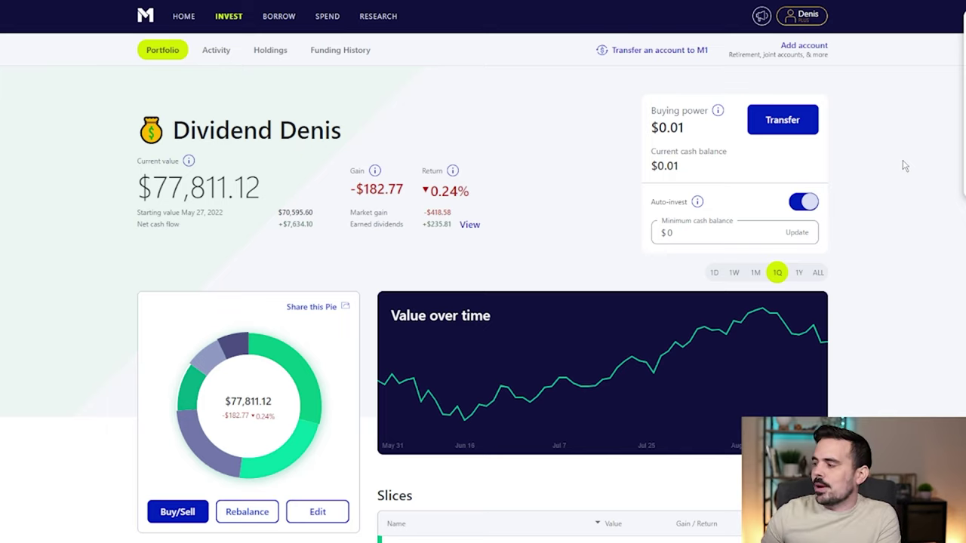
# - Open the money transfer options from the portfolio overview
pyautogui.moveTo(774, 87)
pyautogui.mouseDown()
pyautogui.moveTo(823, 163)
pyautogui.moveTo(722, 80)
pyautogui.moveTo(828, 151)
pyautogui.moveTo(855, 108)
pyautogui.moveTo(732, 110)
pyautogui.mouseUp()
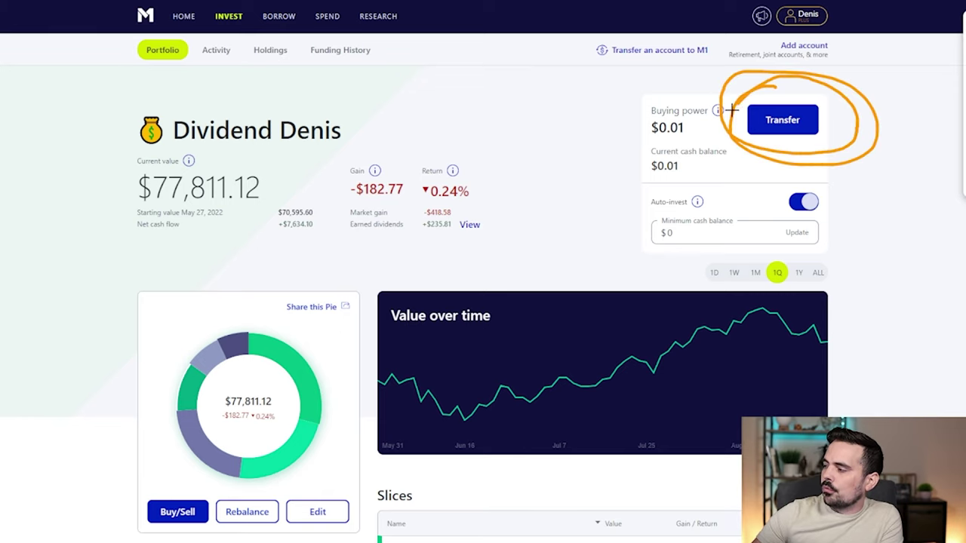
pyautogui.moveTo(875, 135); pyautogui.dragTo(883, 149)
pyautogui.click(796, 133)
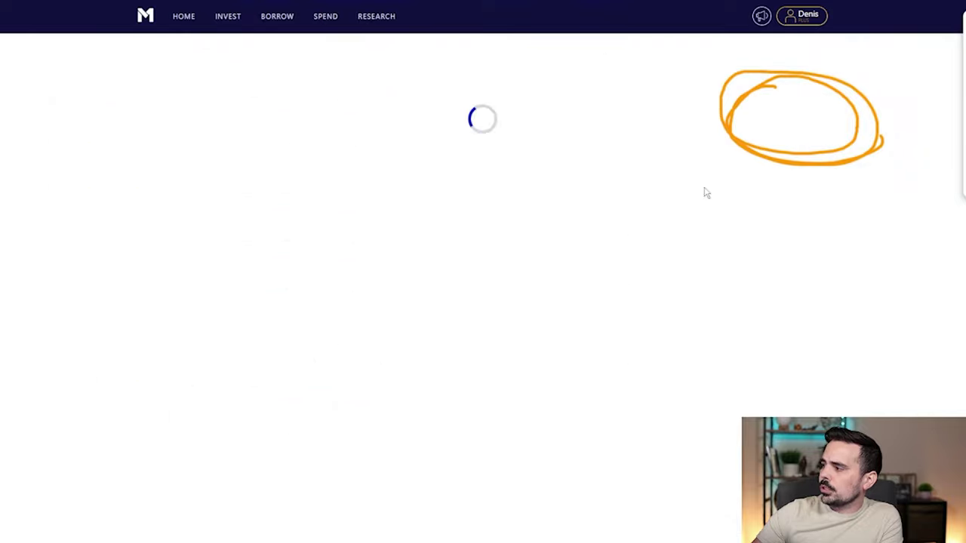
pyautogui.scroll(-2, 571, 247)
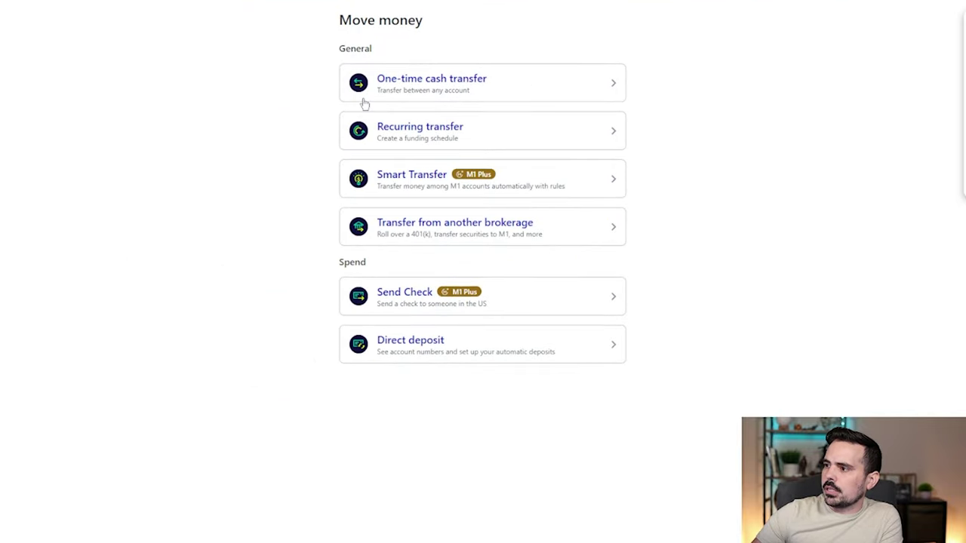
pyautogui.scroll(2, 362, 101)
pyautogui.scroll(-2, 385, 128)
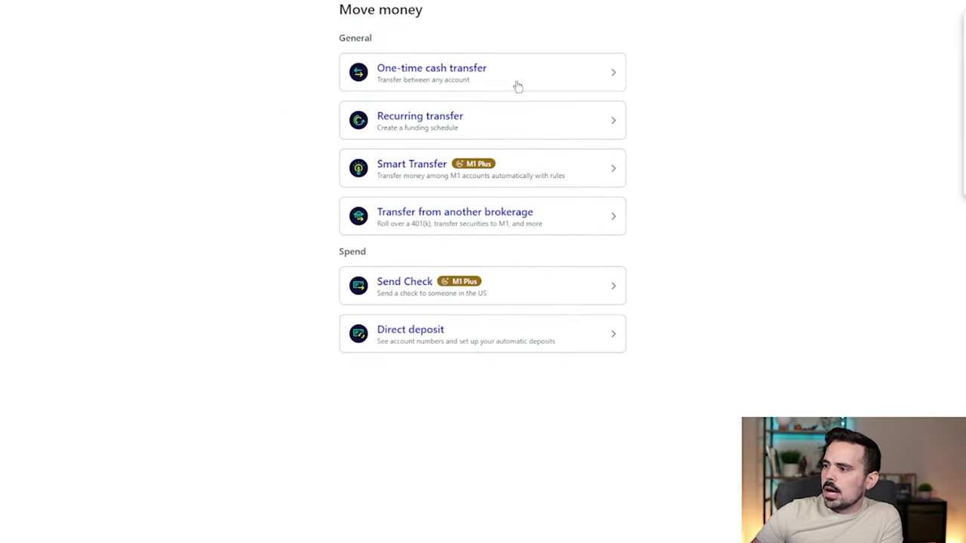
# - Examine the general transfer options, from one-time cash transfer to brokerage transfer, and the Spend options Send Check and Direct deposit
pyautogui.moveTo(653, 52)
pyautogui.mouseDown()
pyautogui.moveTo(507, 71)
pyautogui.moveTo(520, 54)
pyautogui.moveTo(529, 77)
pyautogui.moveTo(479, 121)
pyautogui.moveTo(500, 125)
pyautogui.mouseUp()
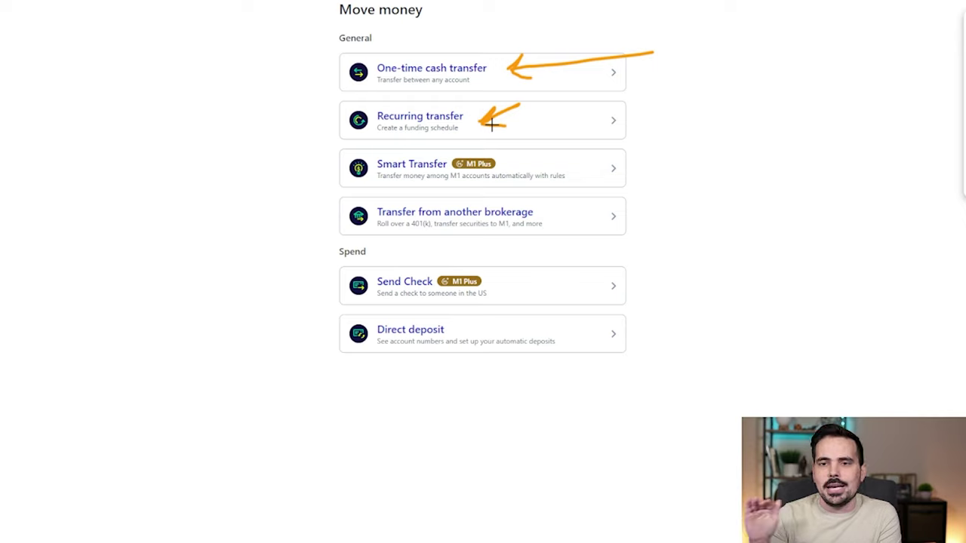
pyautogui.moveTo(608, 127)
pyautogui.mouseDown()
pyautogui.moveTo(521, 158)
pyautogui.moveTo(545, 163)
pyautogui.mouseUp()
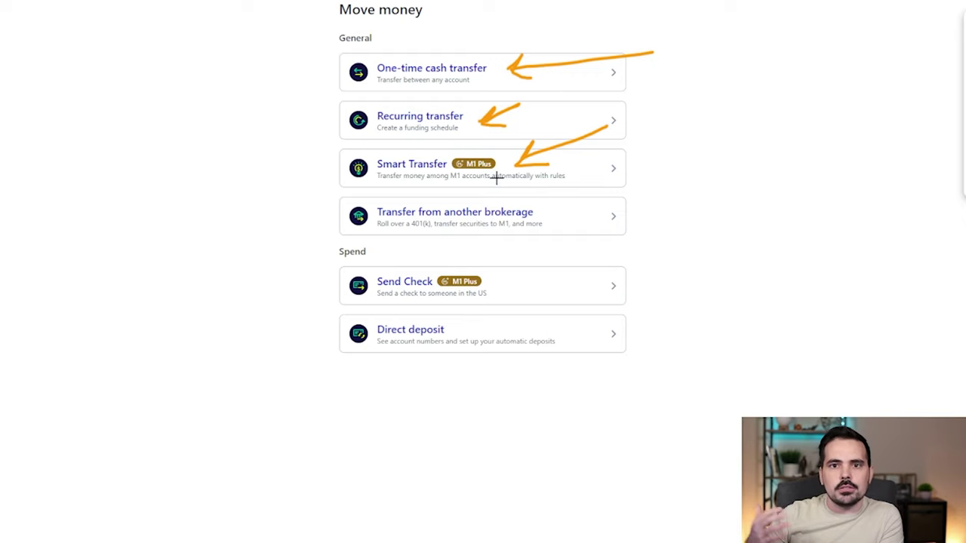
pyautogui.moveTo(550, 209)
pyautogui.mouseDown()
pyautogui.moveTo(659, 185)
pyautogui.moveTo(583, 199)
pyautogui.moveTo(587, 215)
pyautogui.mouseUp()
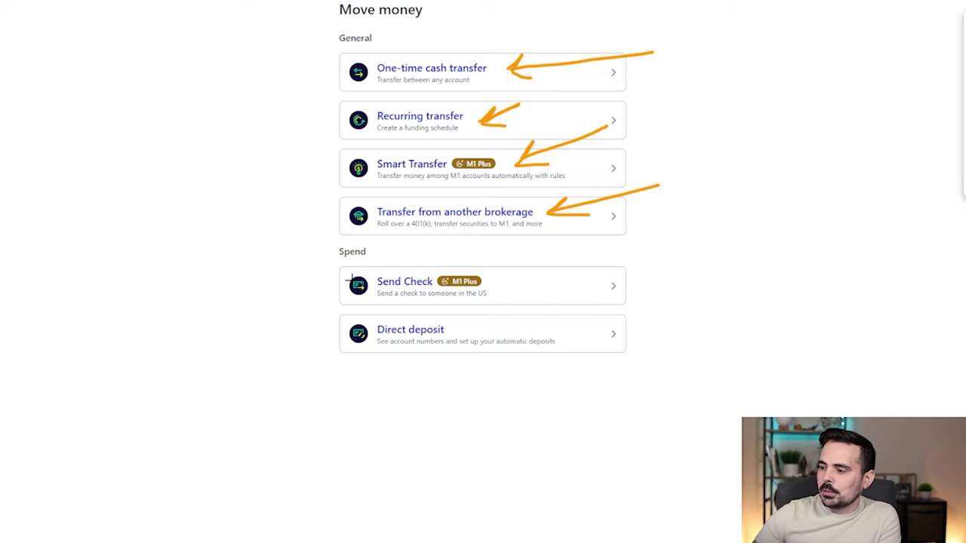
pyautogui.moveTo(377, 246)
pyautogui.mouseDown()
pyautogui.moveTo(358, 244)
pyautogui.moveTo(311, 273)
pyautogui.mouseUp()
pyautogui.moveTo(524, 282); pyautogui.dragTo(595, 265)
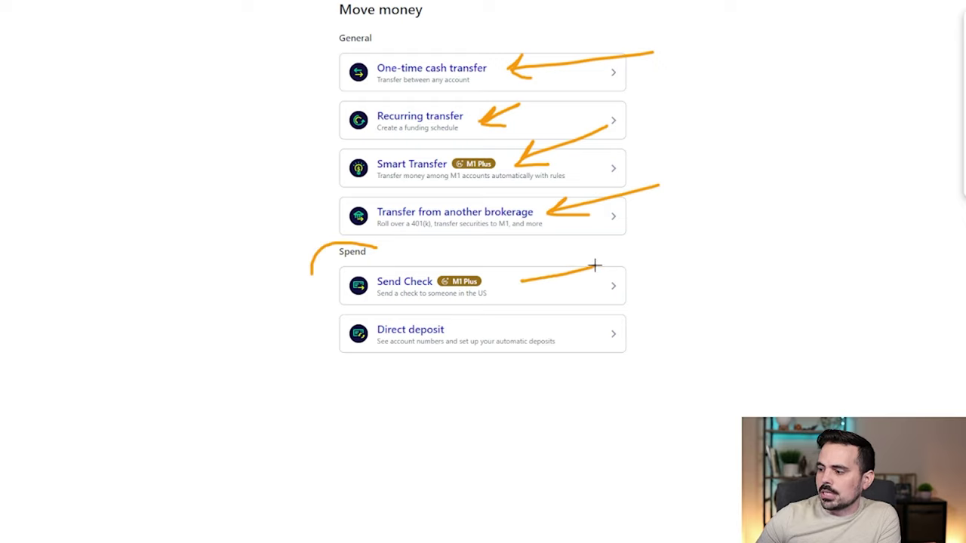
pyautogui.moveTo(517, 280); pyautogui.dragTo(562, 292)
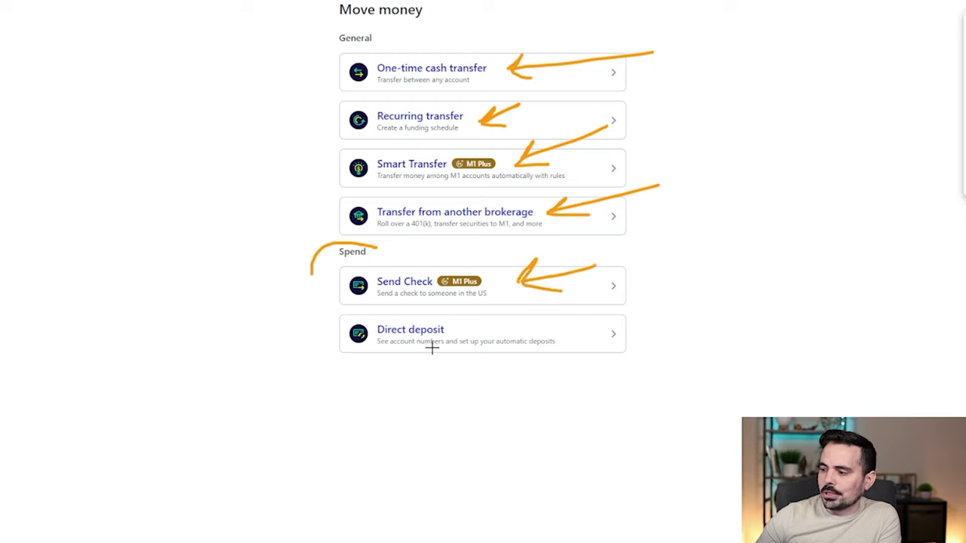
pyautogui.moveTo(498, 328); pyautogui.dragTo(561, 316)
pyautogui.moveTo(494, 328)
pyautogui.mouseDown()
pyautogui.moveTo(509, 319)
pyautogui.moveTo(522, 328)
pyautogui.mouseUp()
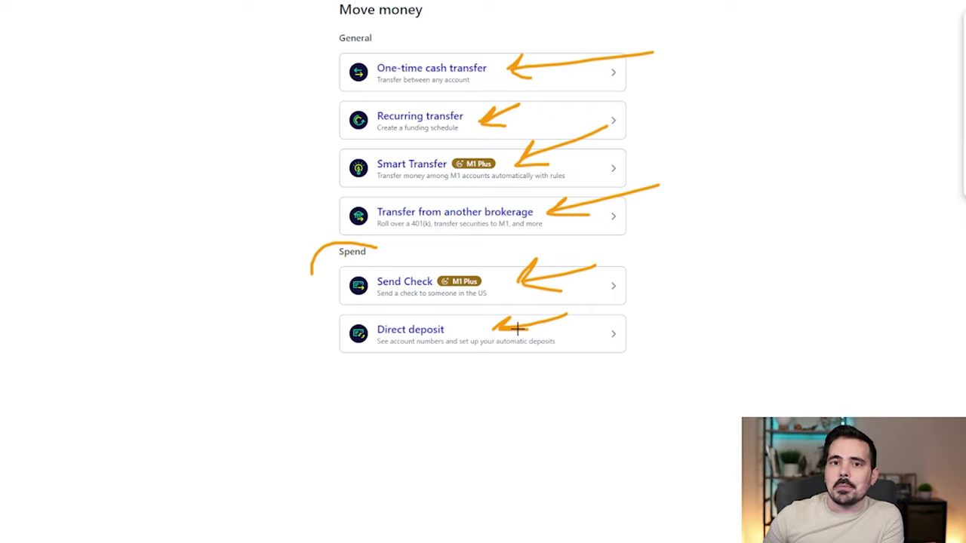
pyautogui.click(961, 103)
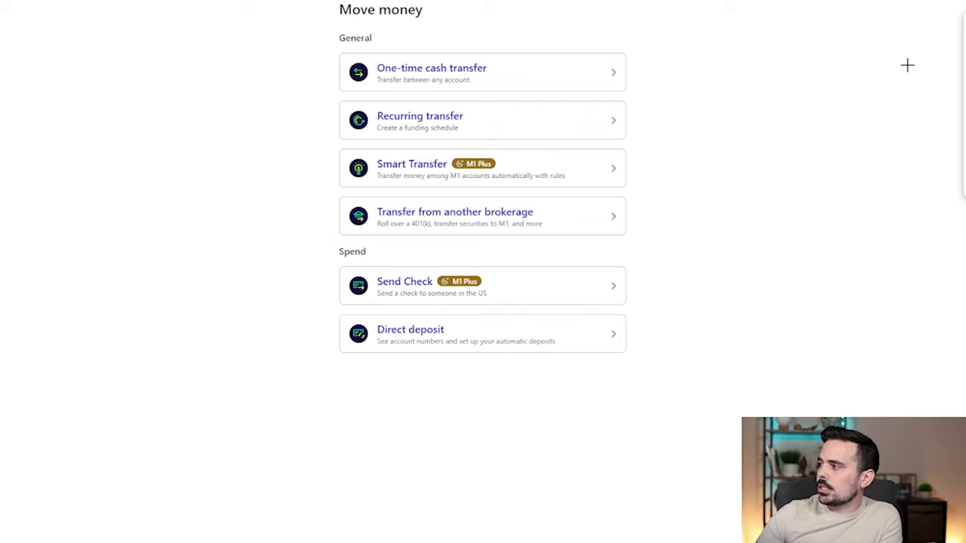
# - Start a one-time cash transfer from the external Capital One checking account to the Invest portfolio
pyautogui.moveTo(441, 37)
pyautogui.mouseDown()
pyautogui.moveTo(320, 71)
pyautogui.moveTo(491, 30)
pyautogui.moveTo(445, 34)
pyautogui.mouseUp()
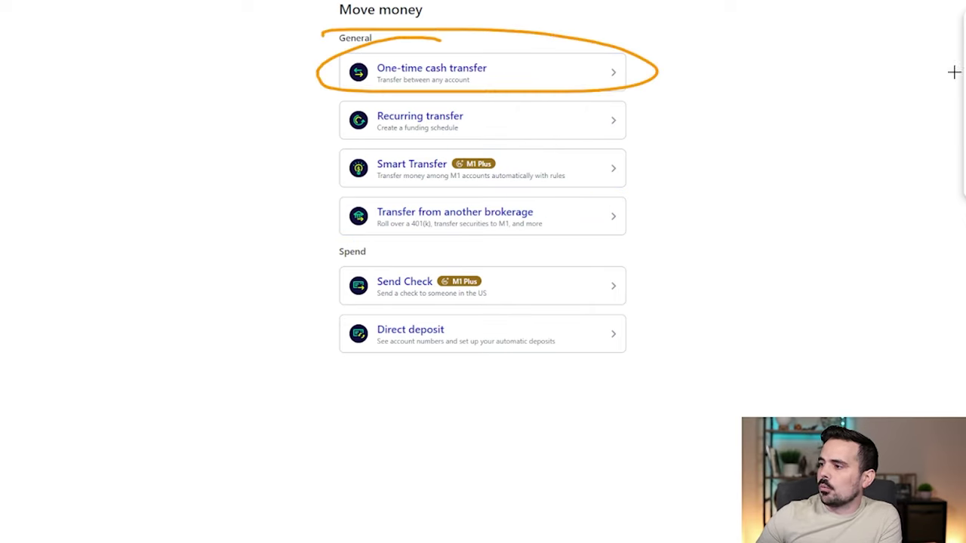
pyautogui.click(442, 74)
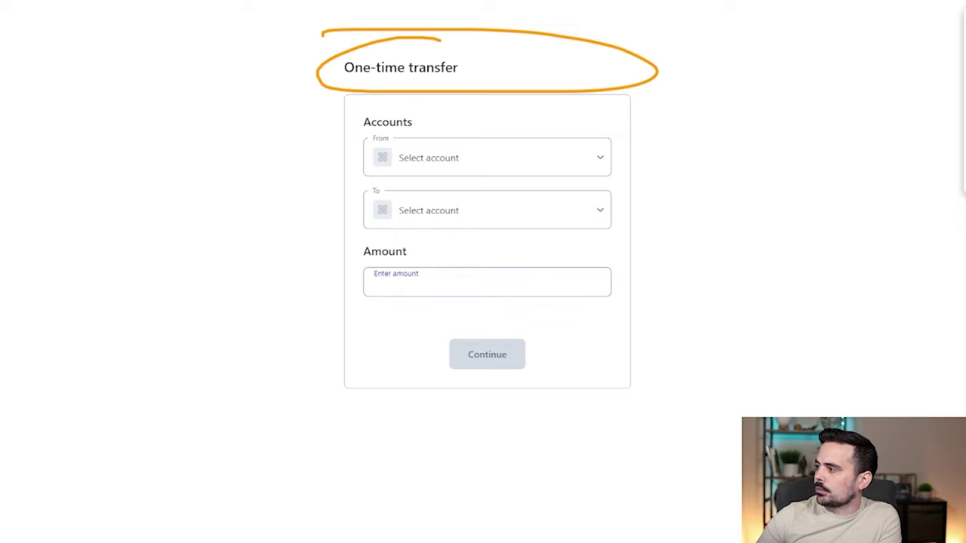
pyautogui.moveTo(419, 111)
pyautogui.mouseDown()
pyautogui.moveTo(397, 177)
pyautogui.moveTo(379, 176)
pyautogui.moveTo(393, 251)
pyautogui.moveTo(338, 261)
pyautogui.moveTo(423, 327)
pyautogui.mouseUp()
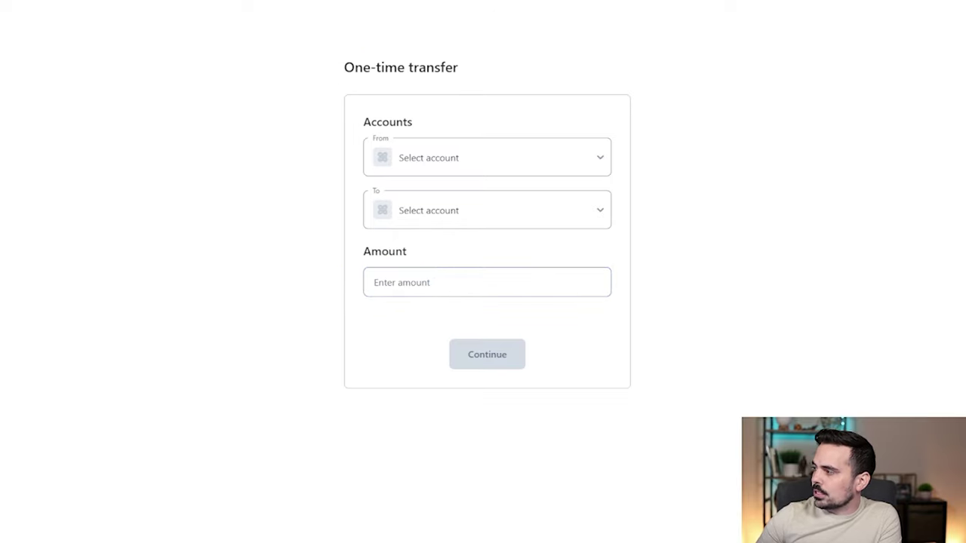
pyautogui.click(474, 153)
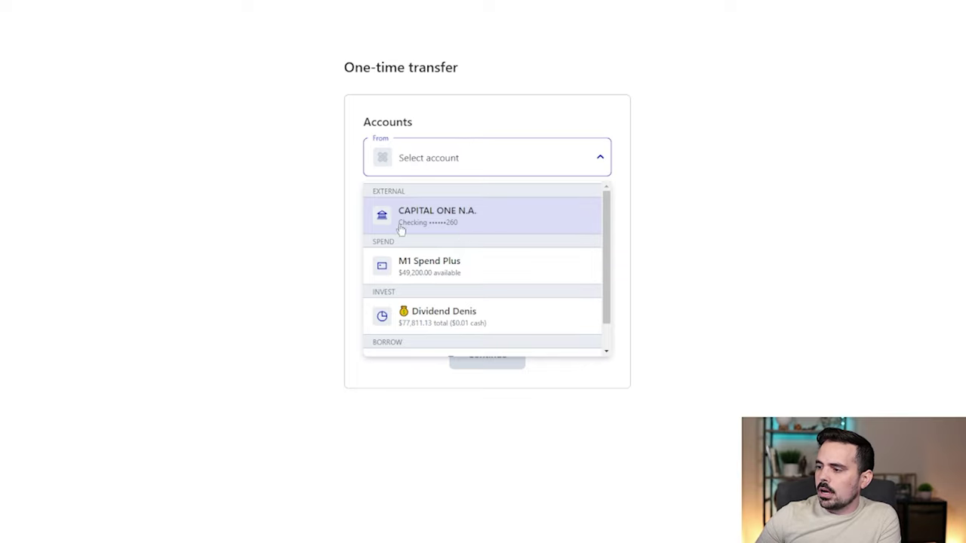
pyautogui.click(432, 220)
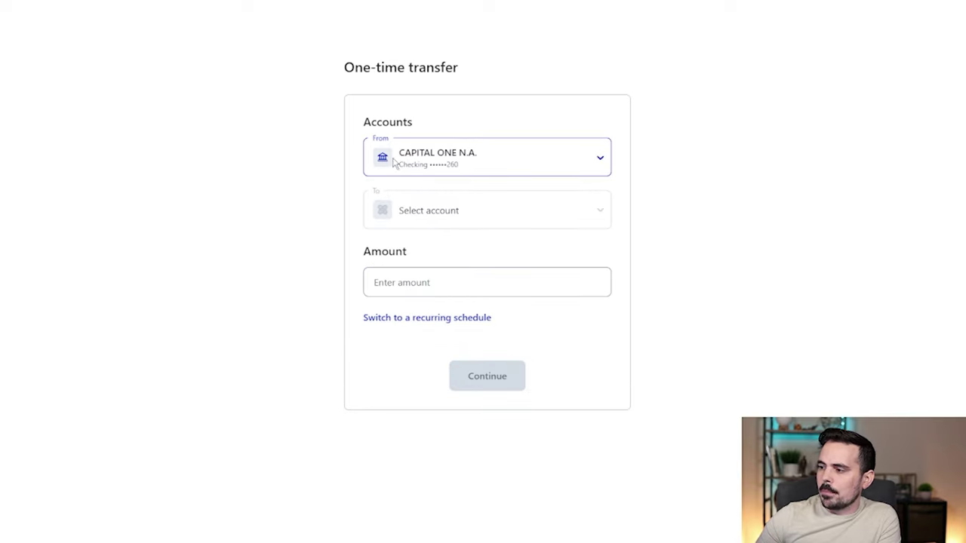
pyautogui.click(435, 217)
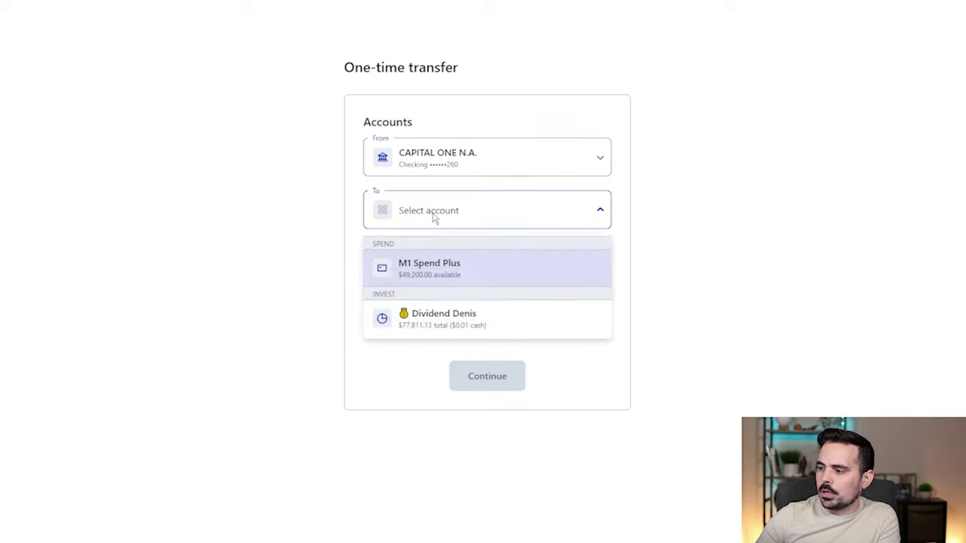
pyautogui.click(412, 325)
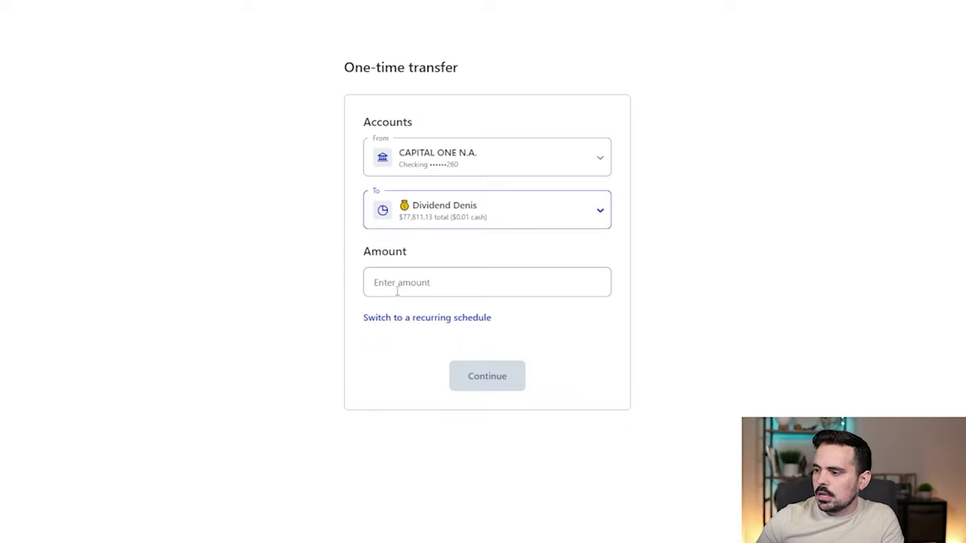
# - Set the one-time transfer amount to $200
pyautogui.click(420, 284)
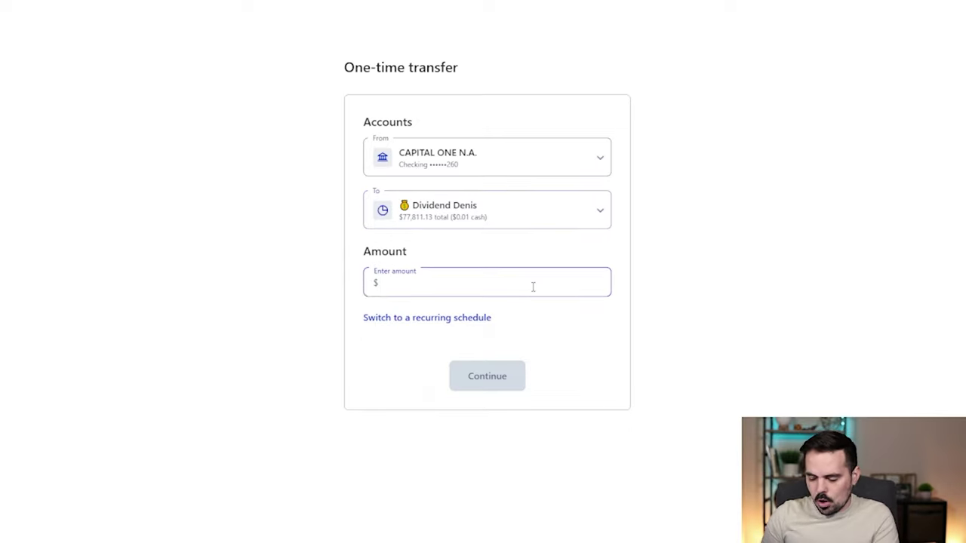
pyautogui.write('10')
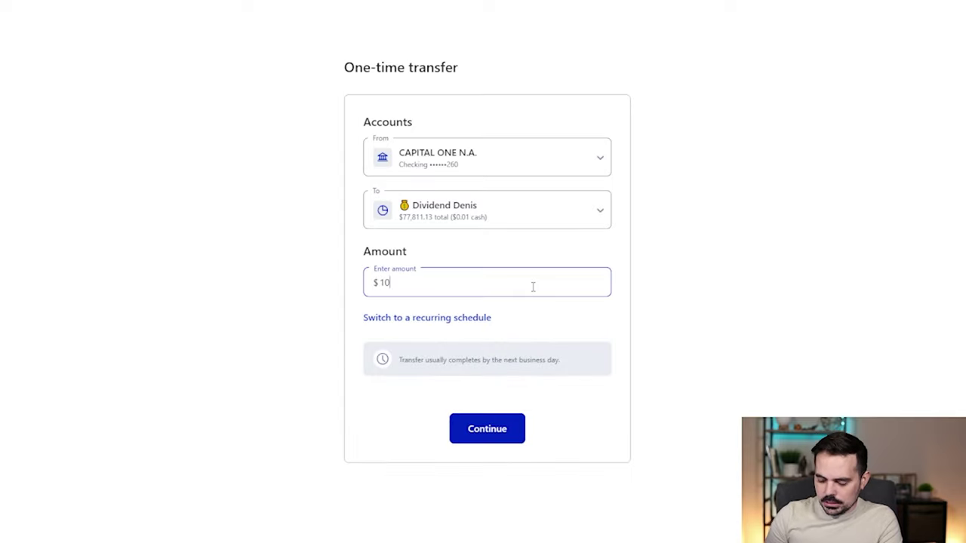
pyautogui.press('BackSpace')
pyautogui.press('BackSpace')
pyautogui.write('200')
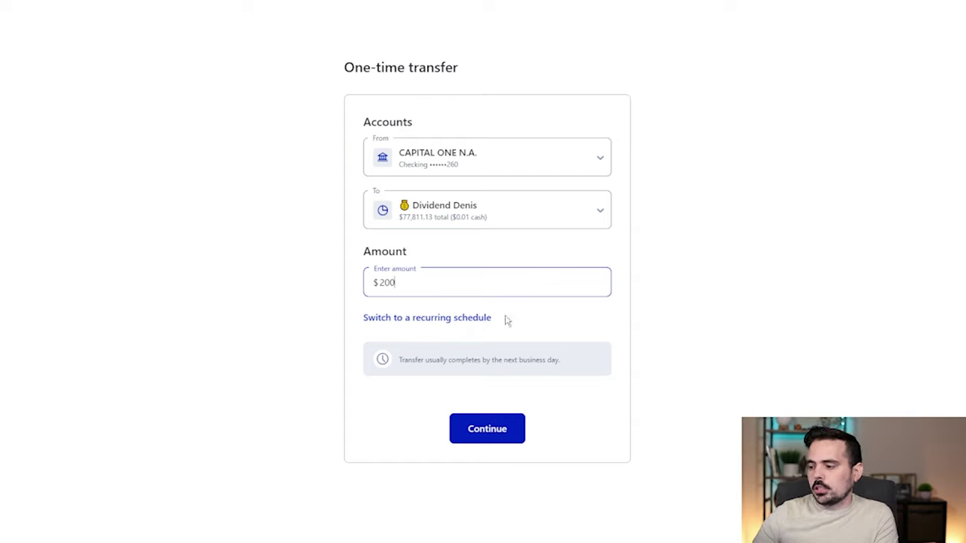
# - Check the transfer's expected completion time, then submit and confirm the $200 one-time transfer
pyautogui.moveTo(401, 360); pyautogui.dragTo(565, 367)
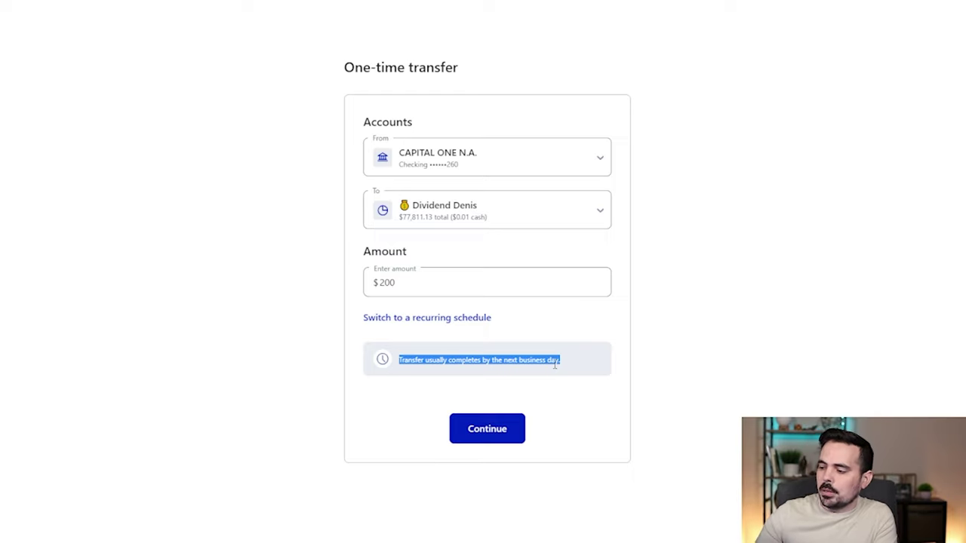
pyautogui.click(474, 434)
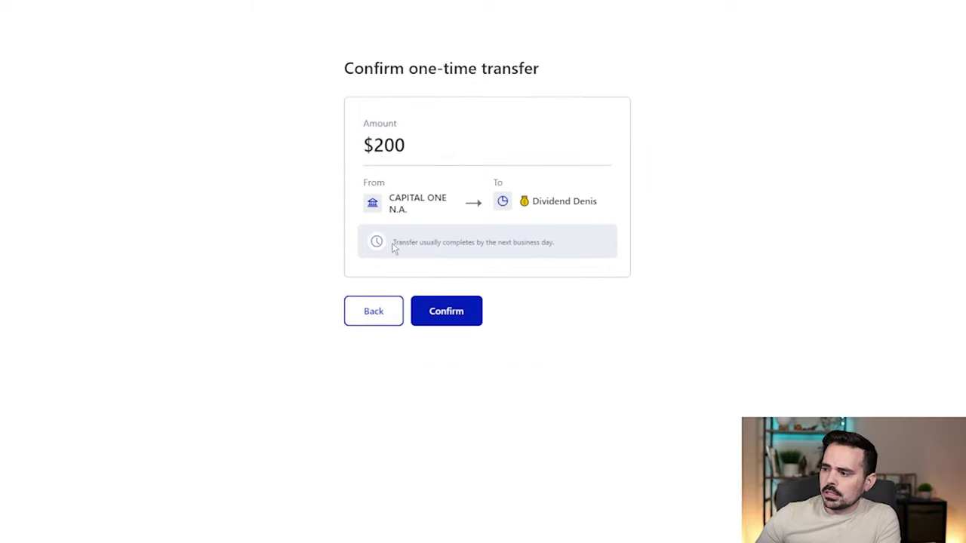
pyautogui.click(455, 315)
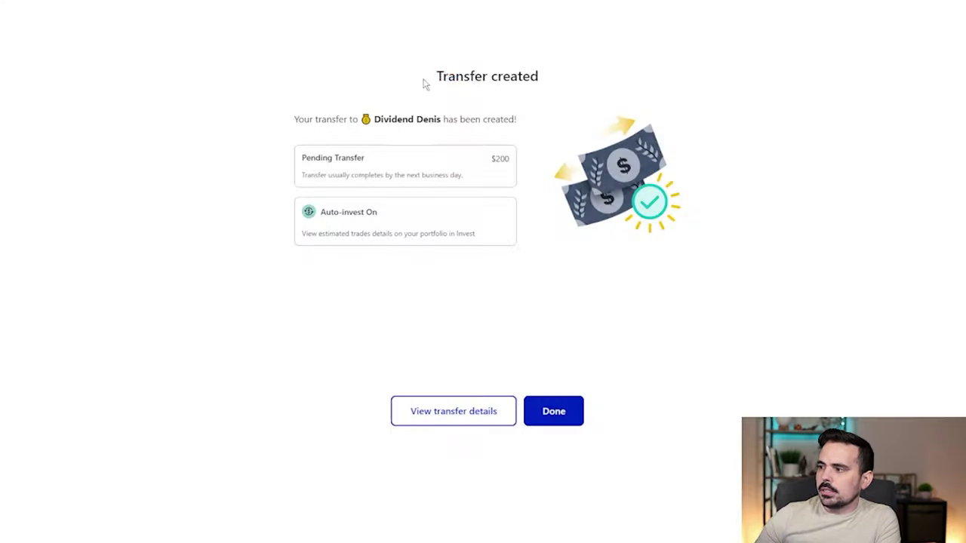
pyautogui.moveTo(425, 85); pyautogui.dragTo(543, 82)
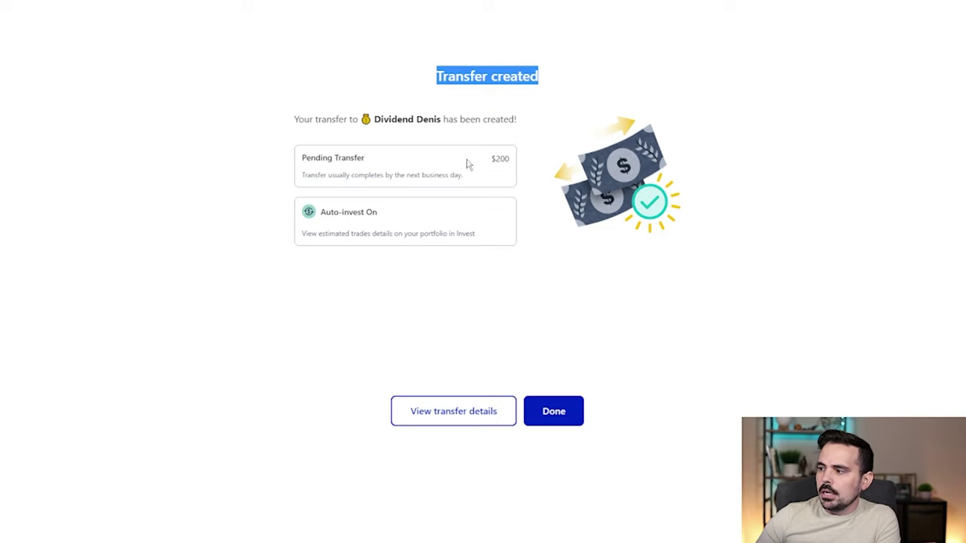
# - Check the Auto-invest status in the transfer confirmation, finish it, and check the portfolio's buying power
pyautogui.moveTo(311, 212); pyautogui.dragTo(390, 220)
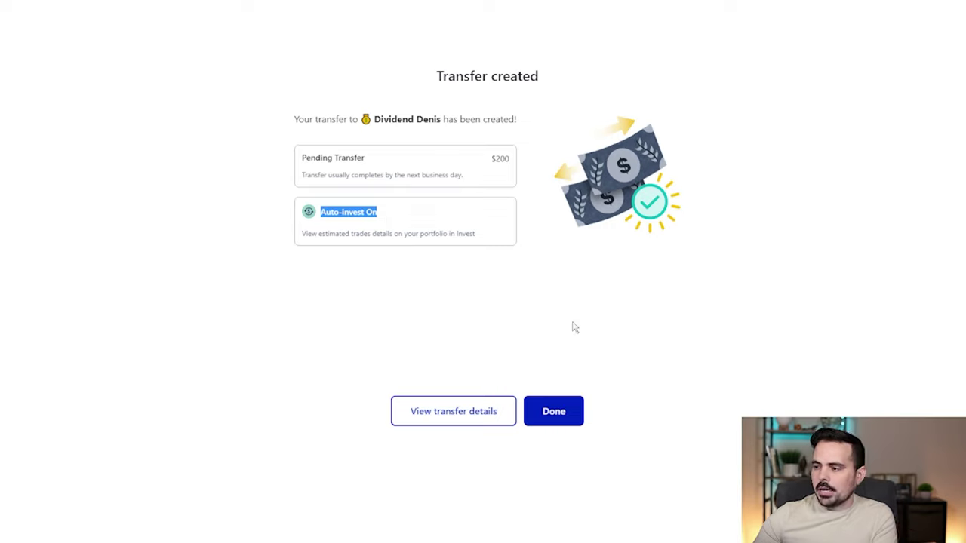
pyautogui.click(549, 416)
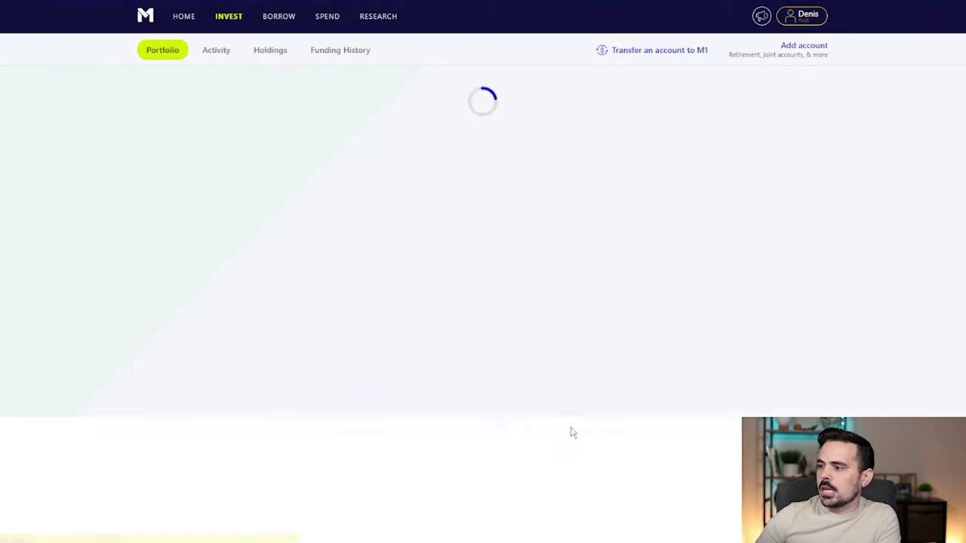
pyautogui.moveTo(702, 130); pyautogui.dragTo(651, 131)
pyautogui.click(653, 129)
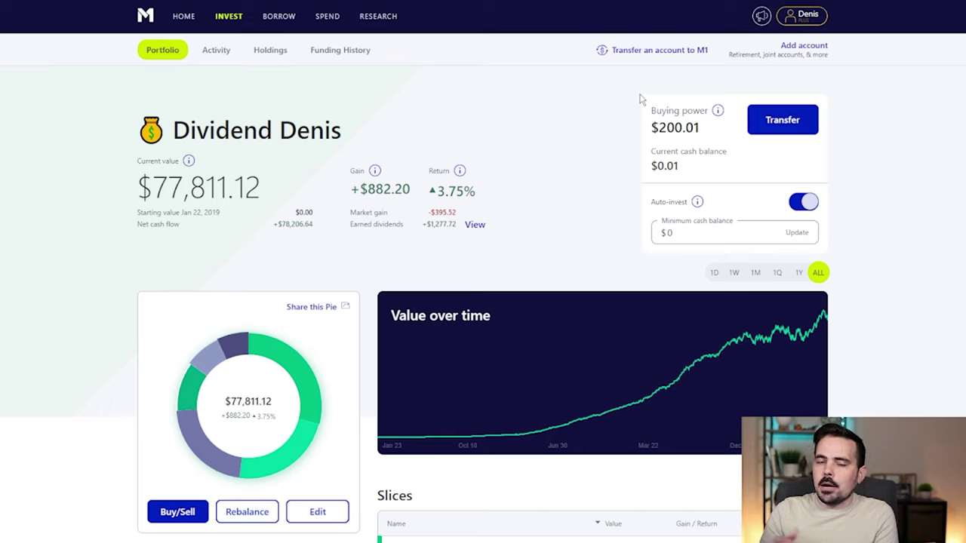
# - Read the explanation of the Auto-invest setting and its cash threshold on the portfolio page
pyautogui.moveTo(647, 202); pyautogui.dragTo(754, 211)
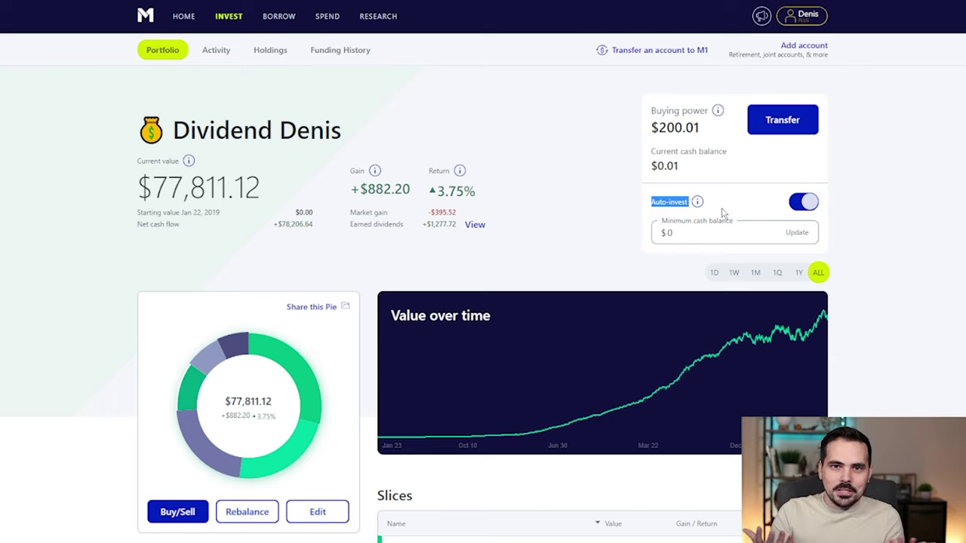
pyautogui.click(727, 208)
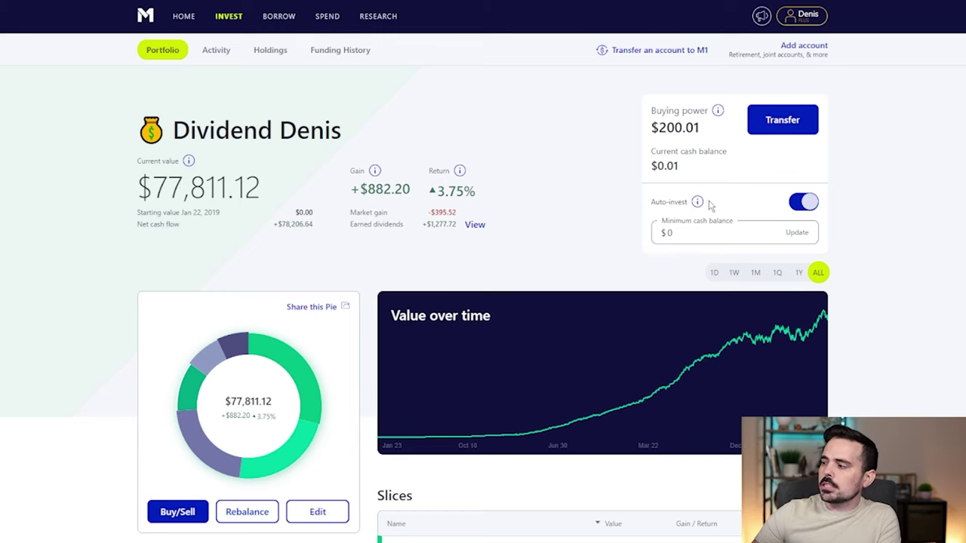
pyautogui.moveTo(699, 202)
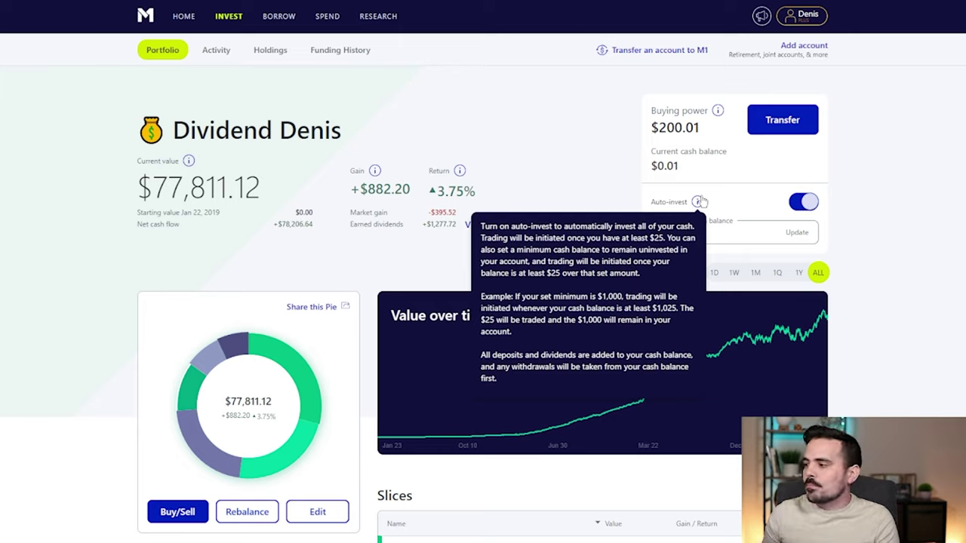
# - Try a minimum cash balance of $100 for auto-invest and clear the entry without updating it
pyautogui.click(690, 231)
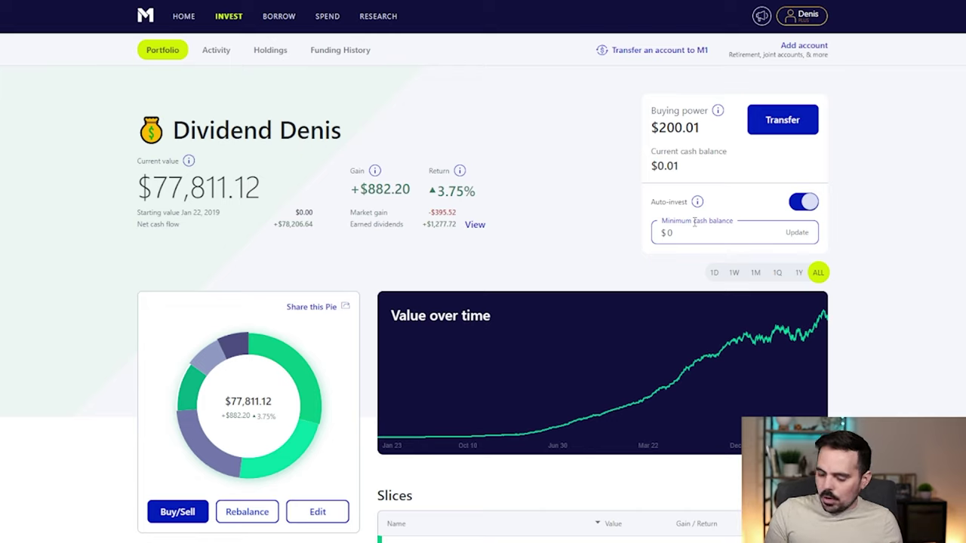
pyautogui.write('100')
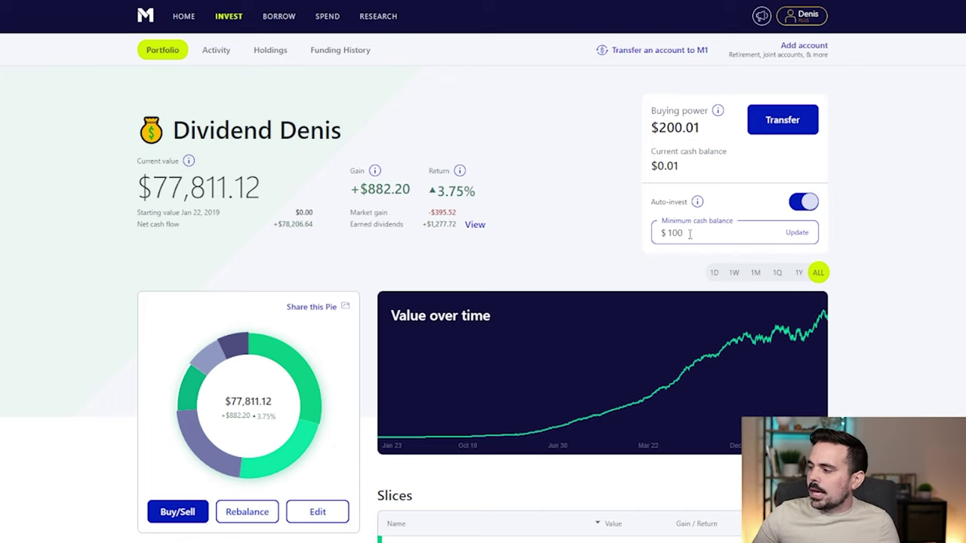
pyautogui.moveTo(685, 233); pyautogui.dragTo(649, 240)
pyautogui.press('BackSpace')
pyautogui.click(902, 230)
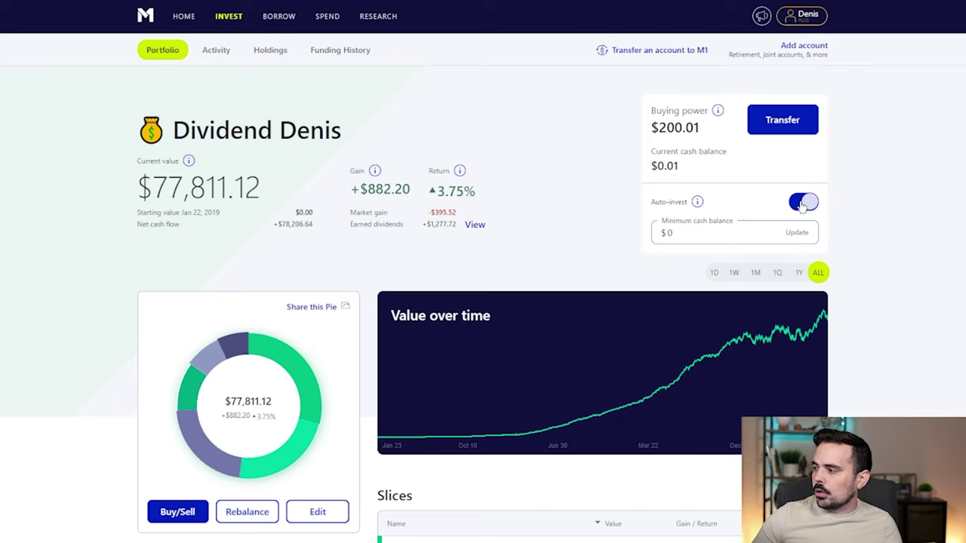
# - Review the pending transfers and upcoming trades summaries, and open the upcoming trades details
pyautogui.scroll(-5, 293, 239)
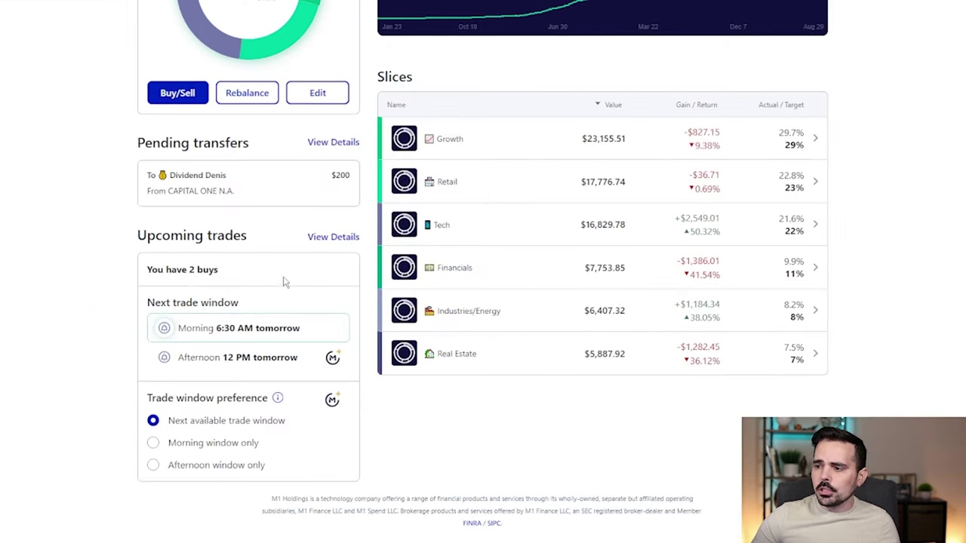
pyautogui.moveTo(132, 144); pyautogui.dragTo(255, 151)
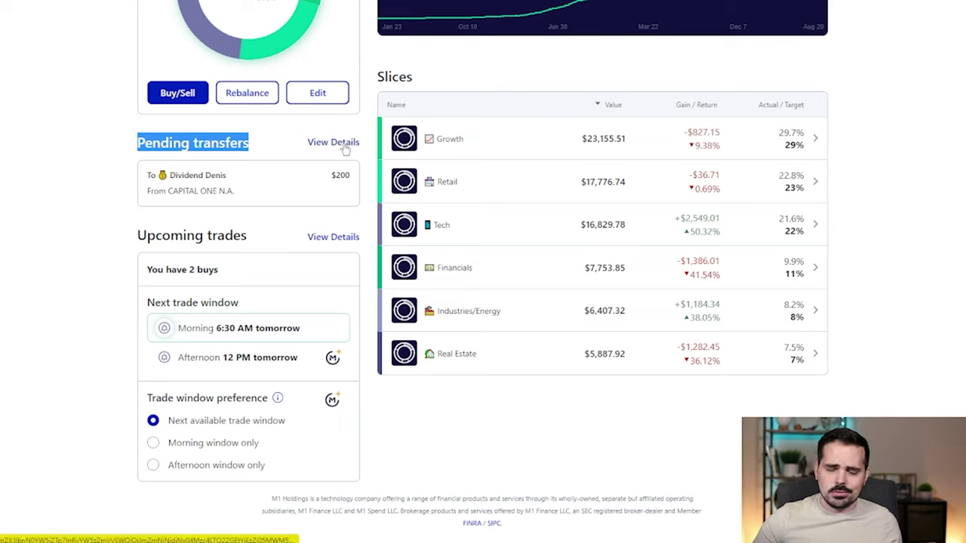
pyautogui.moveTo(137, 235); pyautogui.dragTo(256, 238)
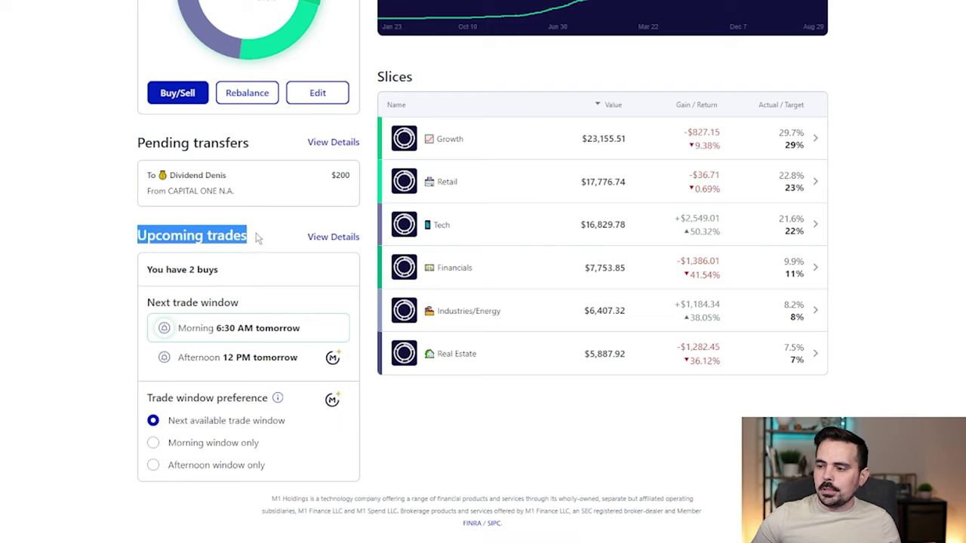
pyautogui.moveTo(145, 269); pyautogui.dragTo(232, 274)
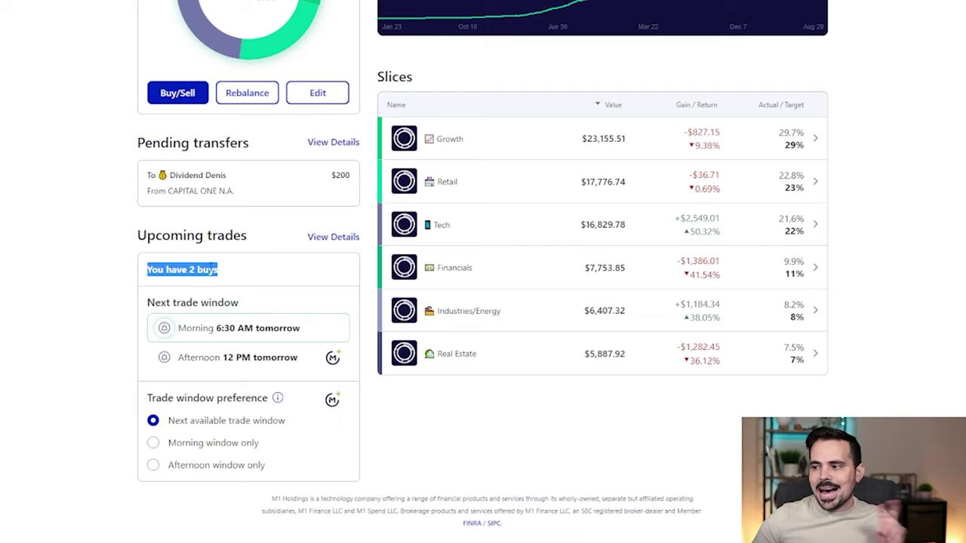
pyautogui.click(327, 238)
pyautogui.scroll(-1, 357, 246)
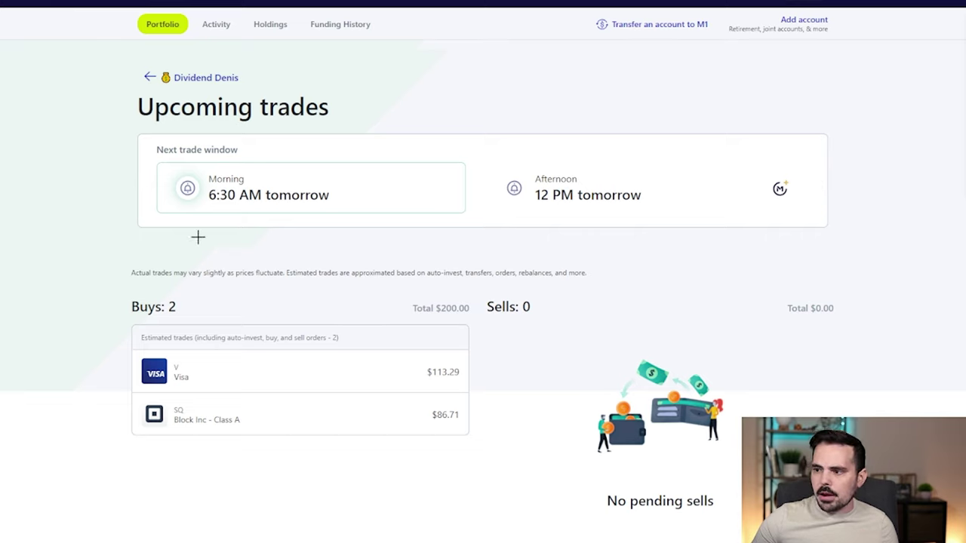
# - Examine the morning and afternoon trade windows for the upcoming trades and the M1 badge beside the afternoon one
pyautogui.moveTo(163, 129)
pyautogui.mouseDown()
pyautogui.moveTo(134, 206)
pyautogui.moveTo(282, 239)
pyautogui.moveTo(357, 144)
pyautogui.moveTo(103, 136)
pyautogui.mouseUp()
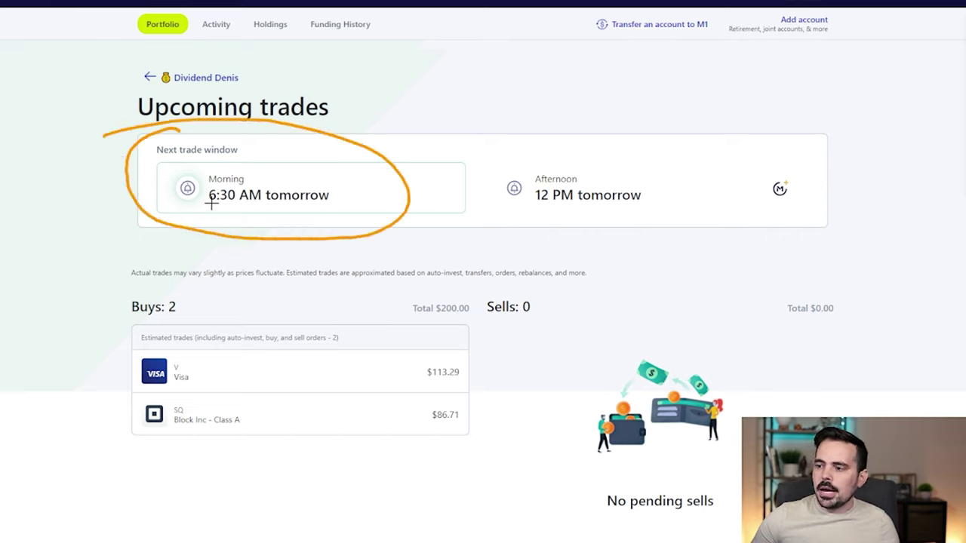
pyautogui.moveTo(210, 204); pyautogui.dragTo(346, 204)
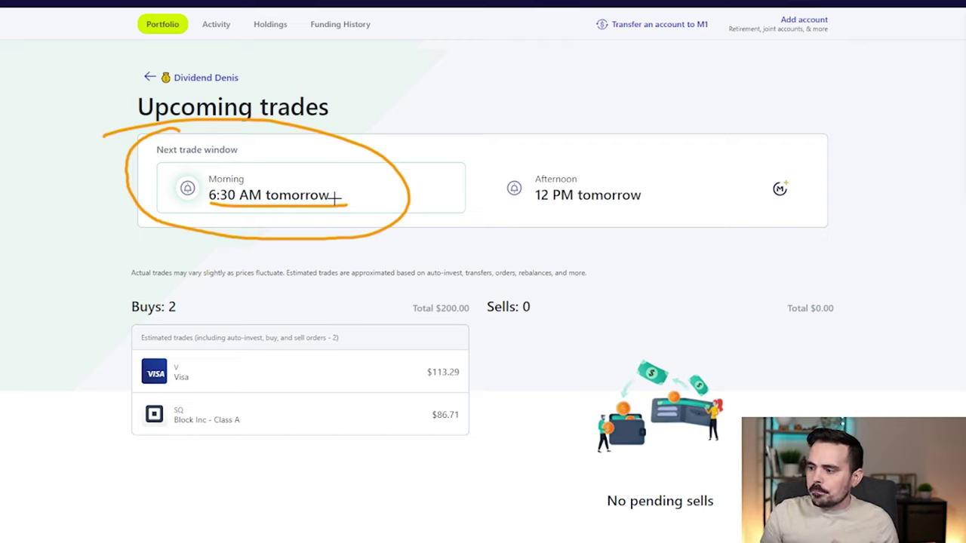
pyautogui.moveTo(596, 143)
pyautogui.mouseDown()
pyautogui.moveTo(513, 144)
pyautogui.moveTo(640, 235)
pyautogui.moveTo(655, 125)
pyautogui.moveTo(528, 137)
pyautogui.mouseUp()
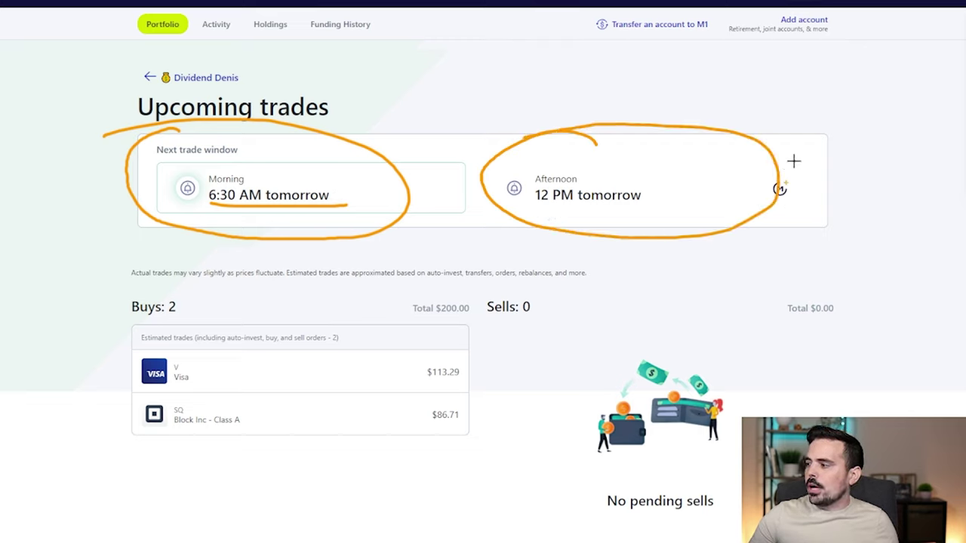
pyautogui.moveTo(793, 161); pyautogui.dragTo(811, 210)
pyautogui.press('e')
pyautogui.moveTo(777, 160)
pyautogui.mouseDown()
pyautogui.moveTo(836, 216)
pyautogui.moveTo(733, 173)
pyautogui.mouseUp()
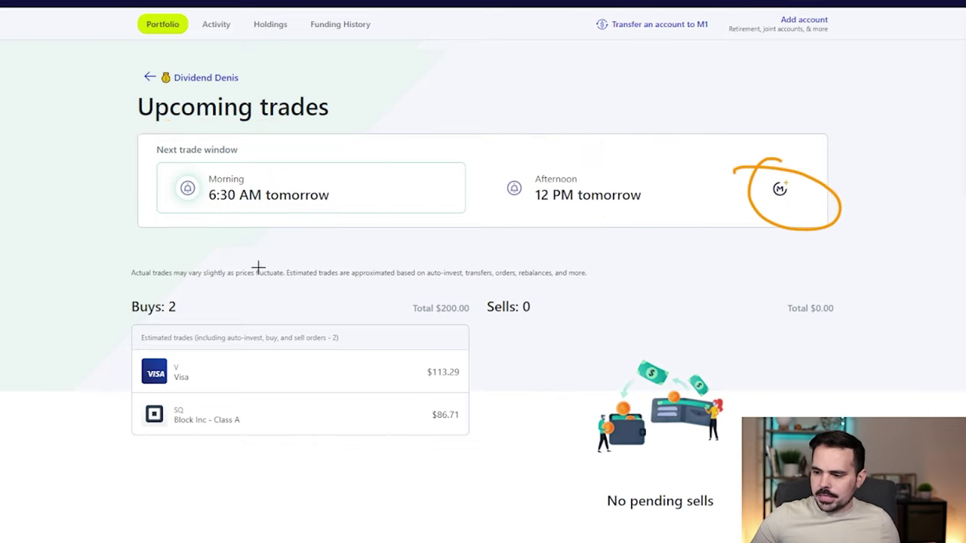
# - Examine the estimated Visa and Block Inc buys and the pending sells in the upcoming trades
pyautogui.moveTo(160, 288)
pyautogui.mouseDown()
pyautogui.moveTo(135, 288)
pyautogui.moveTo(123, 317)
pyautogui.moveTo(193, 322)
pyautogui.moveTo(135, 291)
pyautogui.mouseUp()
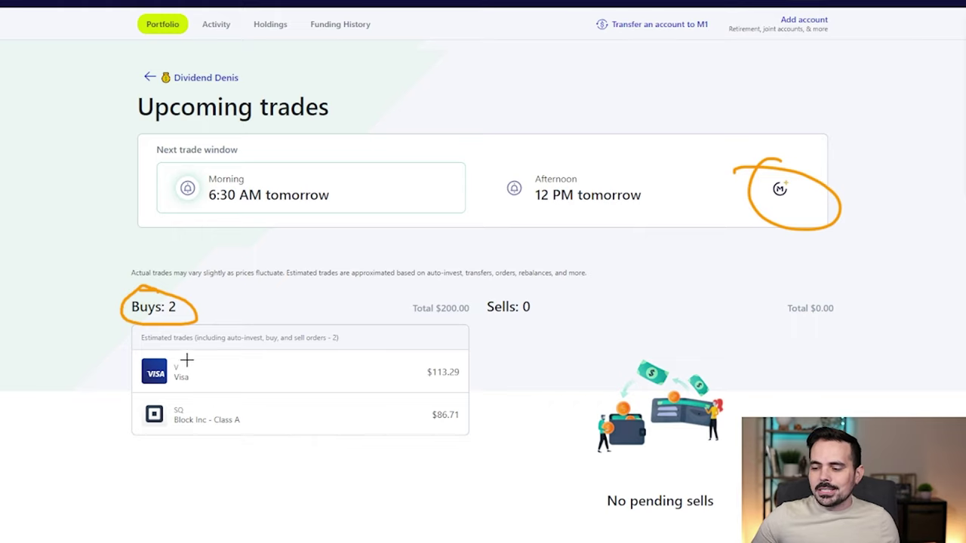
pyautogui.moveTo(154, 347)
pyautogui.mouseDown()
pyautogui.moveTo(112, 368)
pyautogui.moveTo(113, 404)
pyautogui.moveTo(206, 441)
pyautogui.moveTo(411, 441)
pyautogui.moveTo(421, 321)
pyautogui.moveTo(118, 336)
pyautogui.moveTo(233, 457)
pyautogui.moveTo(257, 456)
pyautogui.mouseUp()
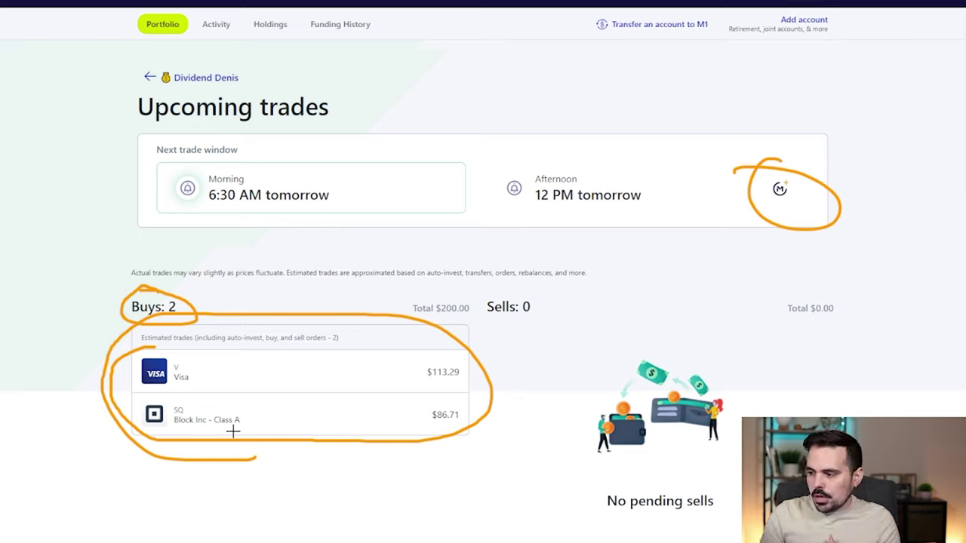
pyautogui.moveTo(219, 376); pyautogui.dragTo(418, 377)
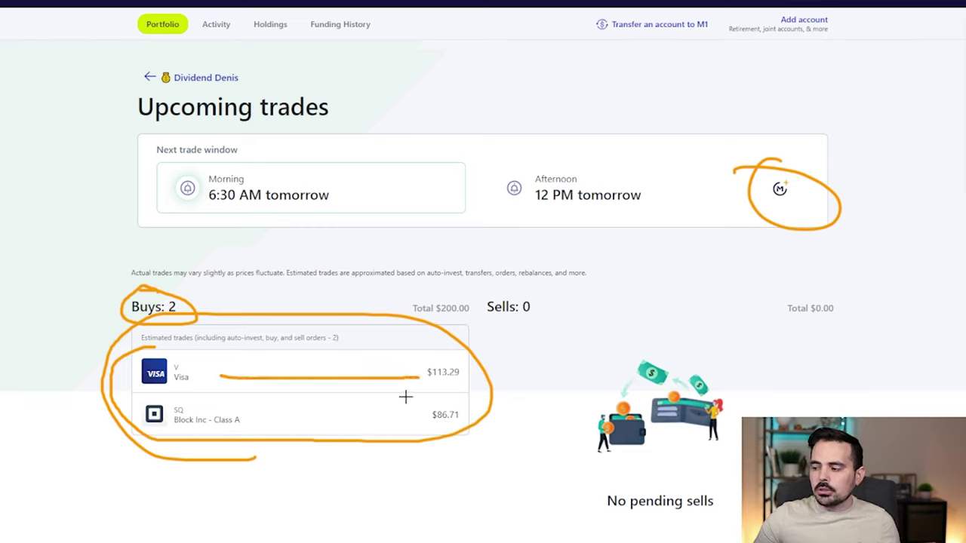
pyautogui.moveTo(239, 411); pyautogui.dragTo(417, 409)
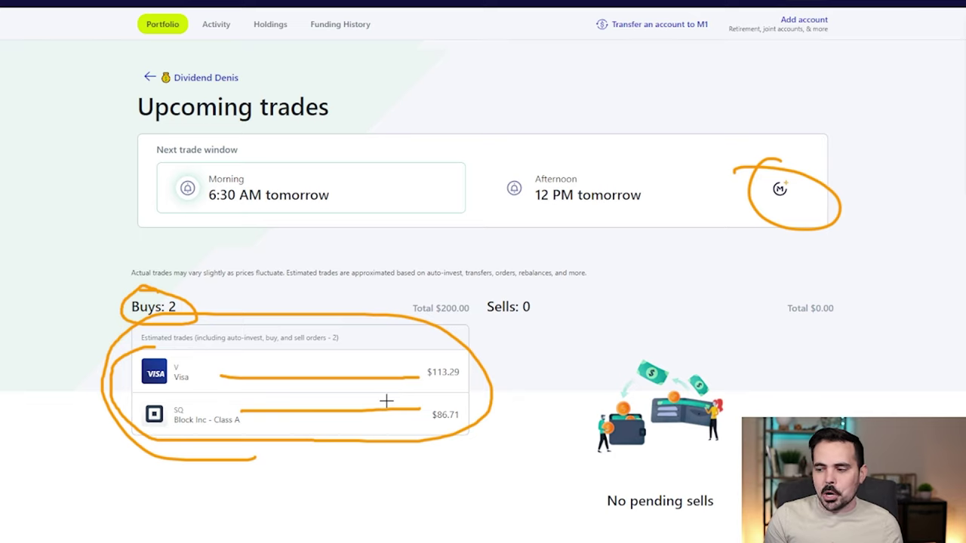
pyautogui.moveTo(549, 297)
pyautogui.mouseDown()
pyautogui.moveTo(556, 345)
pyautogui.moveTo(510, 293)
pyautogui.mouseUp()
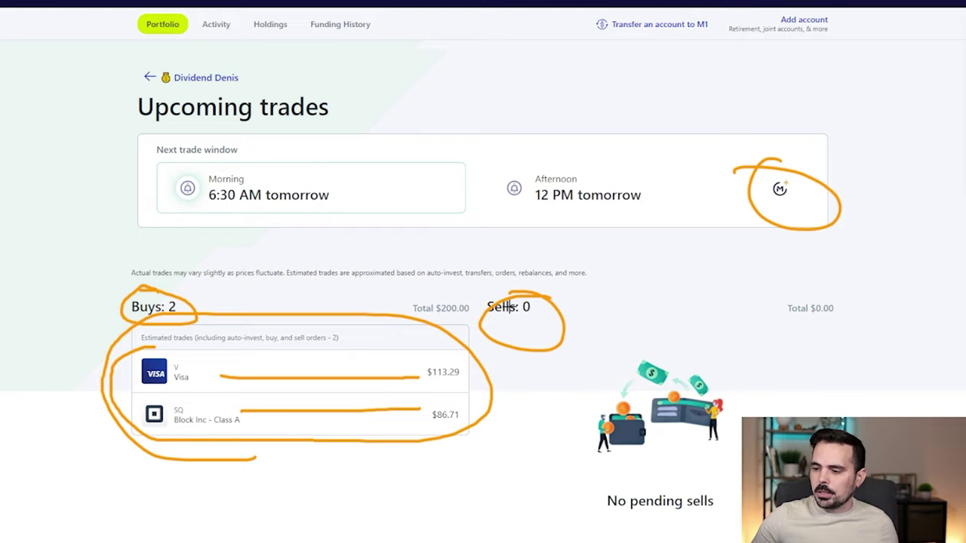
pyautogui.press('Escape')
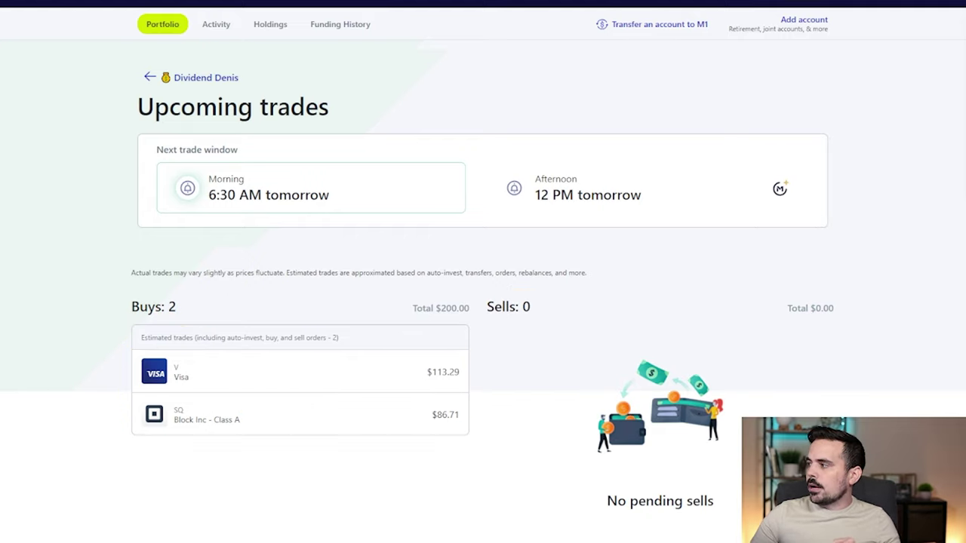
# - Edit the main portfolio pie to set the Growth target to 30% and the Financials target to 10%, and save it
pyautogui.click(161, 27)
pyautogui.scroll(-5, 239, 241)
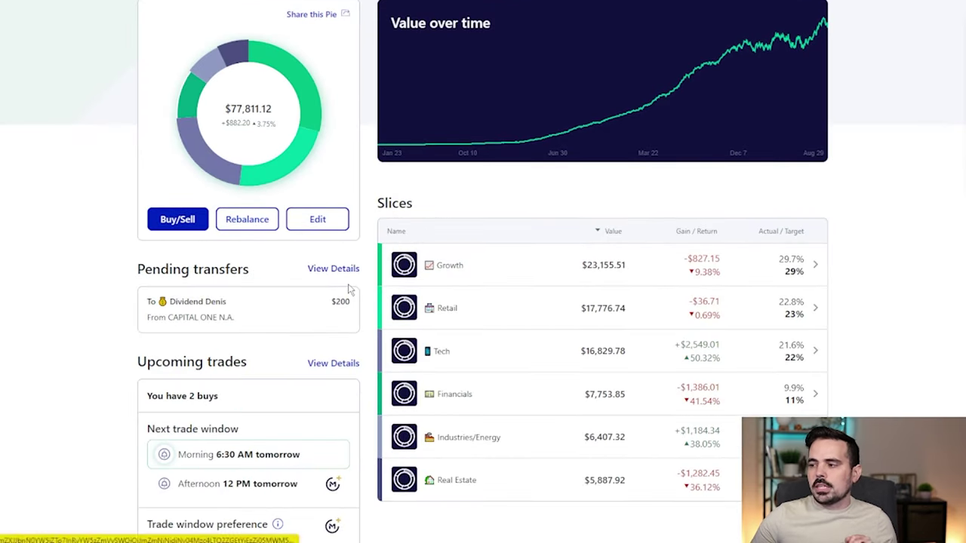
pyautogui.scroll(-3, 350, 289)
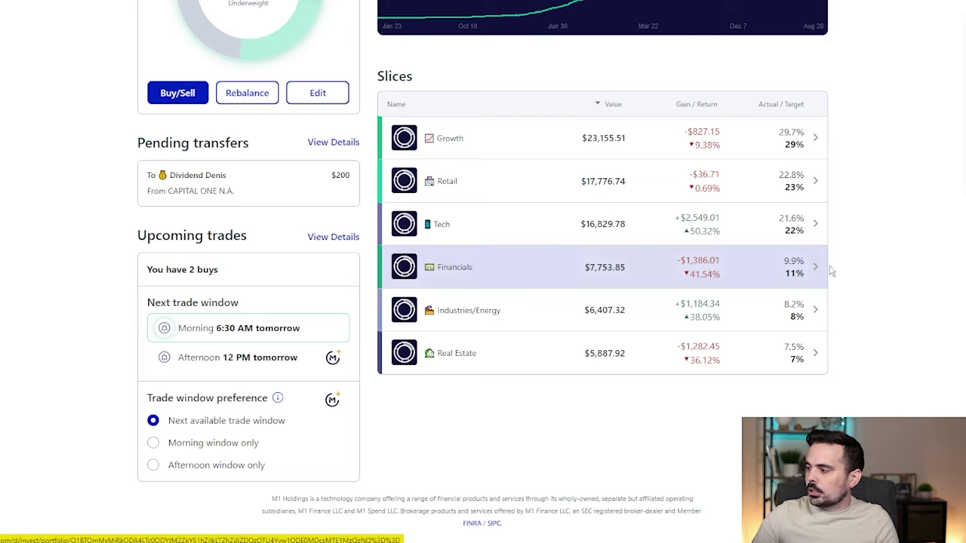
pyautogui.click(316, 93)
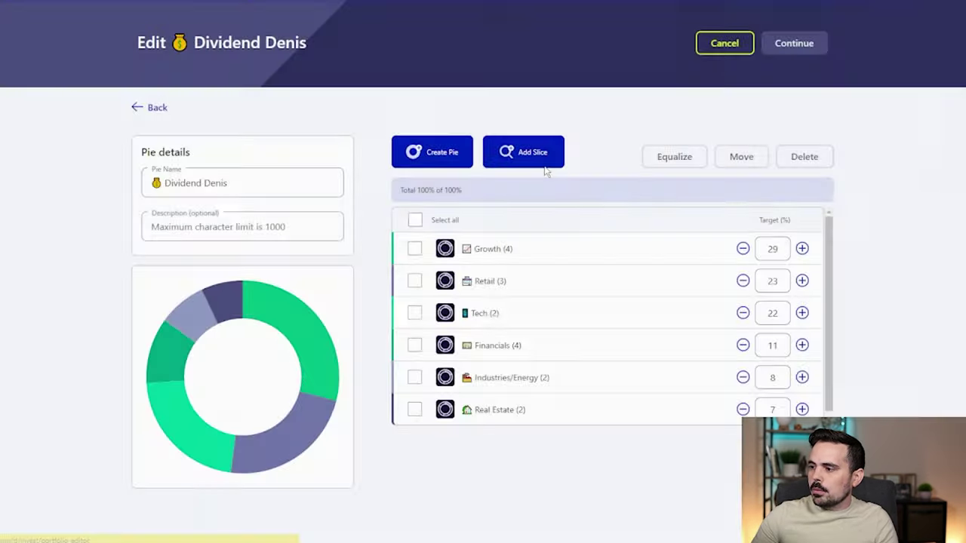
pyautogui.click(743, 248)
pyautogui.click(802, 248)
pyautogui.click(801, 248)
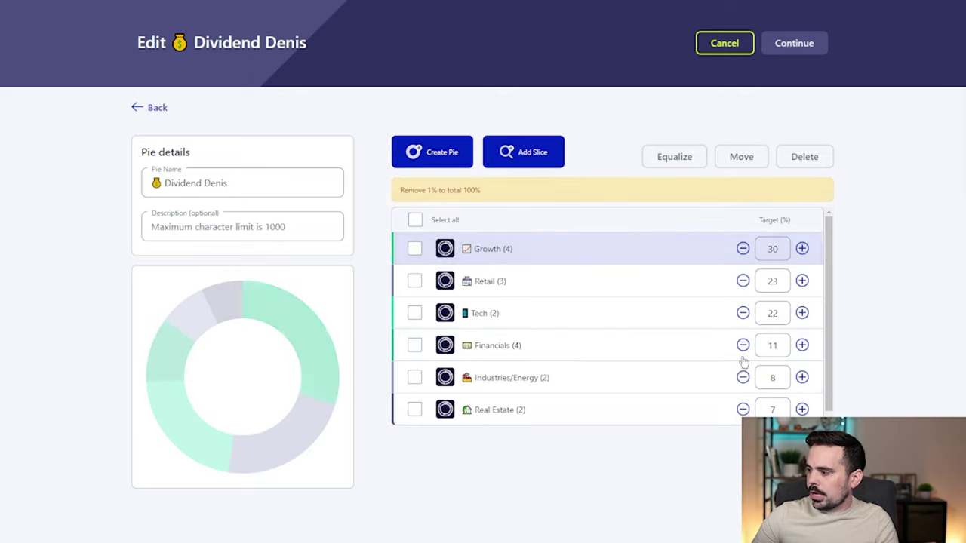
pyautogui.click(743, 345)
pyautogui.click(794, 43)
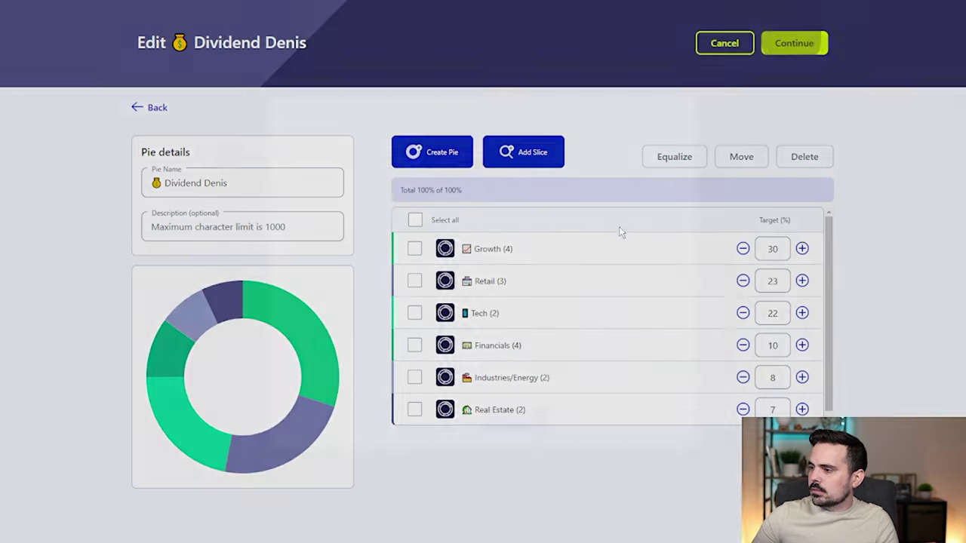
pyautogui.click(516, 405)
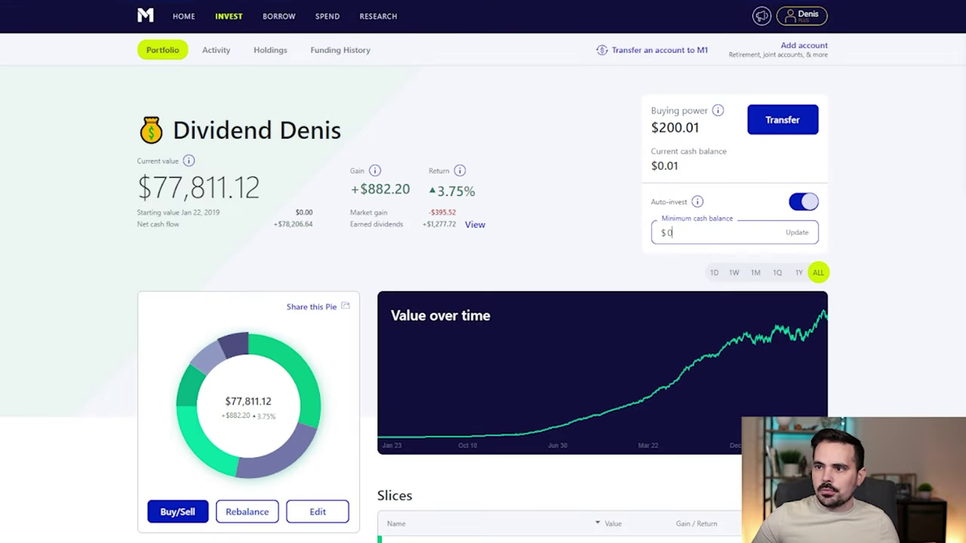
# - Compare actual and target percentages for the Financials and Growth slices, and open the updated upcoming trades details
pyautogui.scroll(-5, 420, 458)
pyautogui.moveTo(414, 280); pyautogui.dragTo(508, 279)
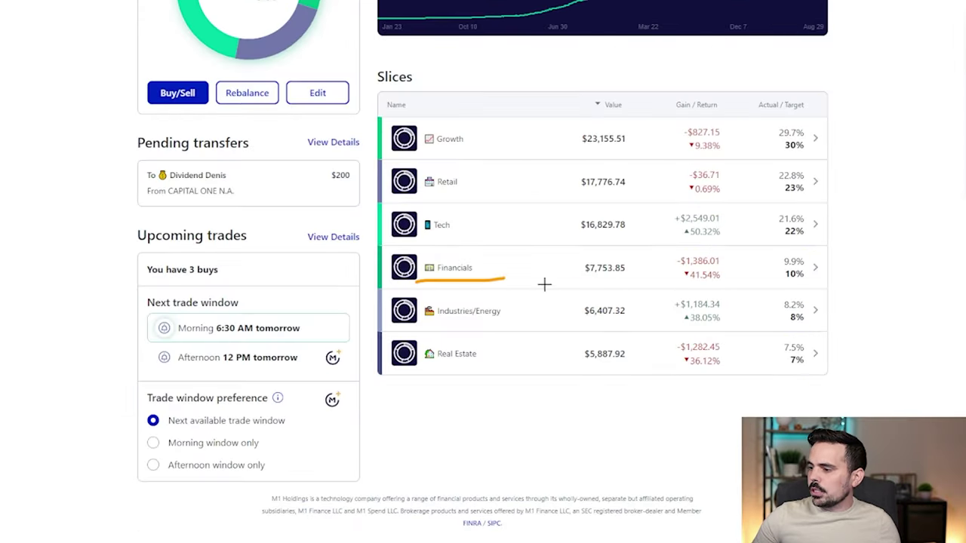
pyautogui.moveTo(781, 280)
pyautogui.mouseDown()
pyautogui.moveTo(823, 281)
pyautogui.moveTo(828, 256)
pyautogui.mouseUp()
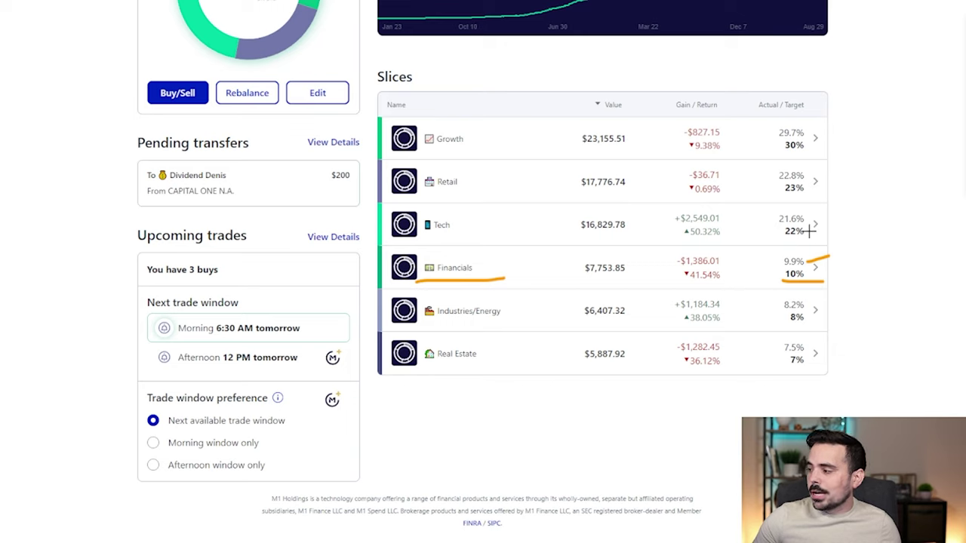
pyautogui.moveTo(802, 139)
pyautogui.mouseDown()
pyautogui.moveTo(859, 137)
pyautogui.moveTo(837, 127)
pyautogui.mouseUp()
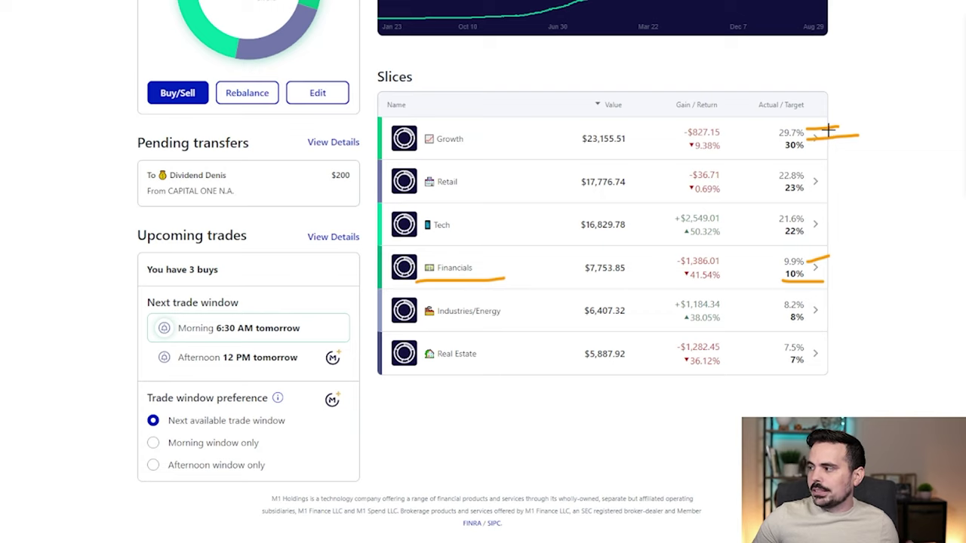
pyautogui.press('Escape')
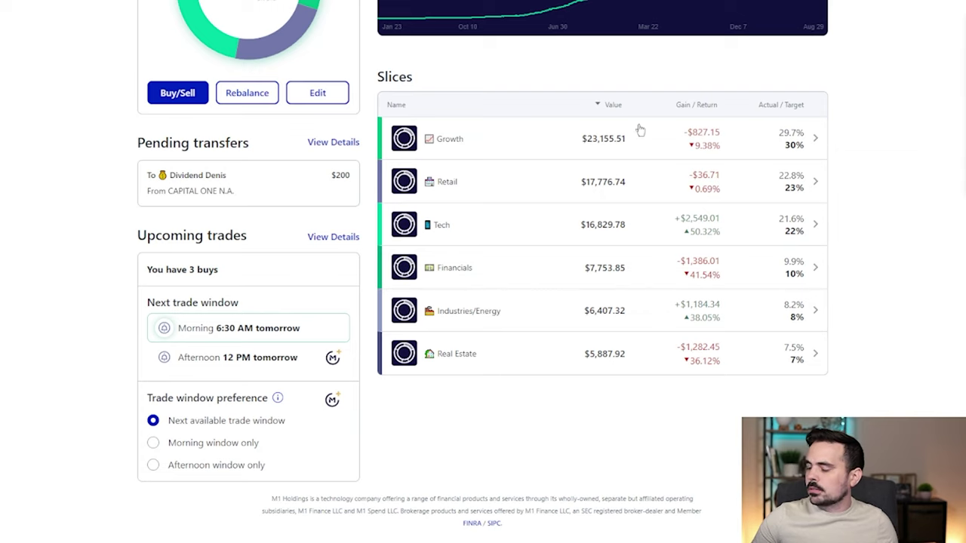
pyautogui.click(310, 246)
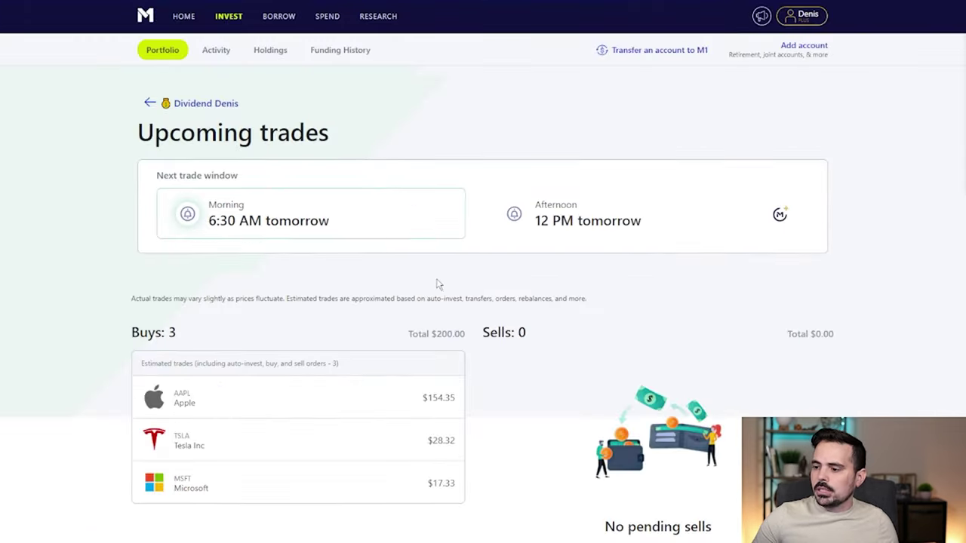
# - Examine the estimated Apple, Tesla Inc and Microsoft buys and their amounts in the upcoming trades
pyautogui.scroll(-3, 428, 280)
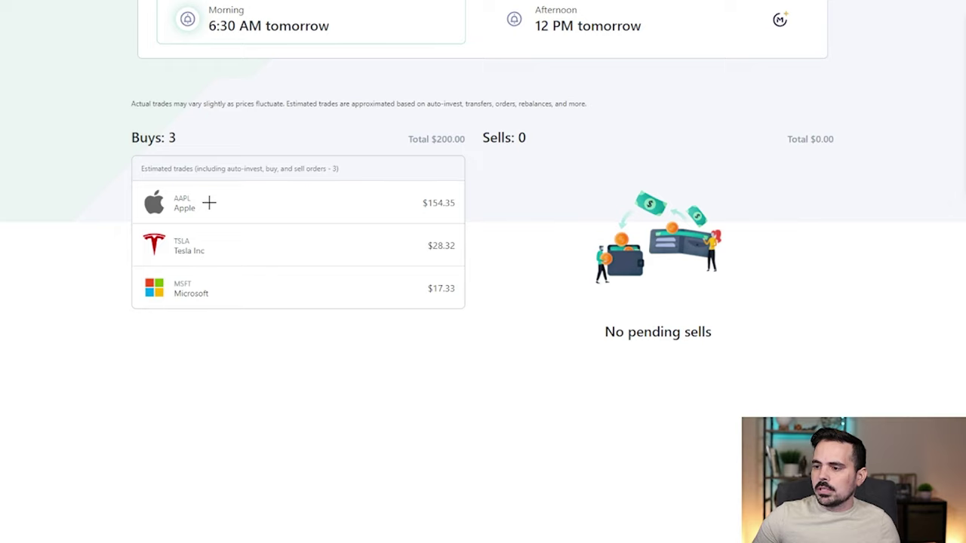
pyautogui.moveTo(209, 202); pyautogui.dragTo(412, 206)
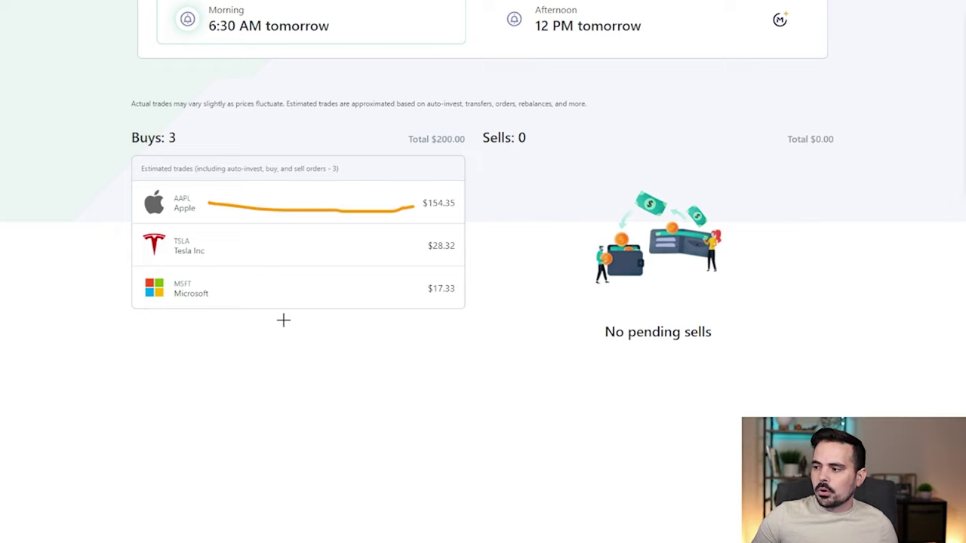
pyautogui.moveTo(224, 243); pyautogui.dragTo(408, 242)
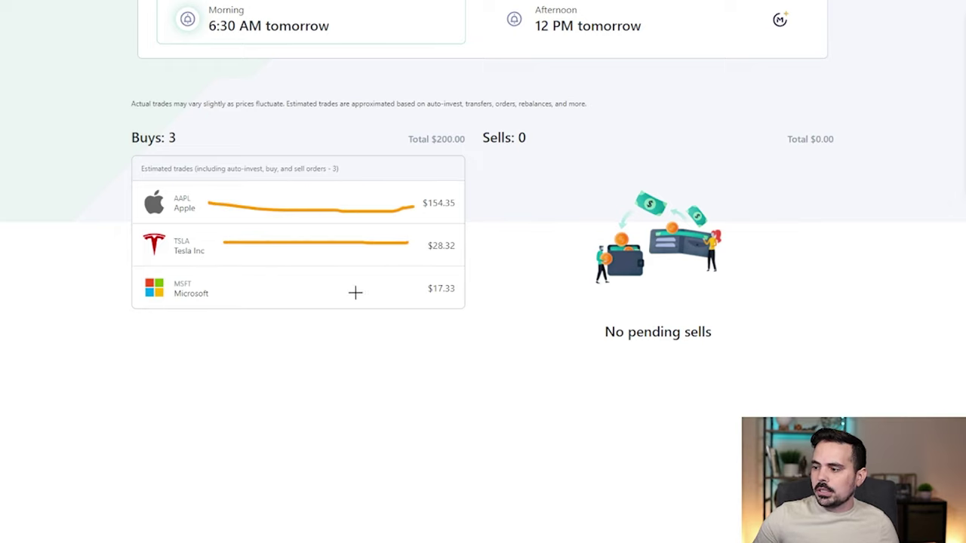
pyautogui.moveTo(229, 287); pyautogui.dragTo(411, 288)
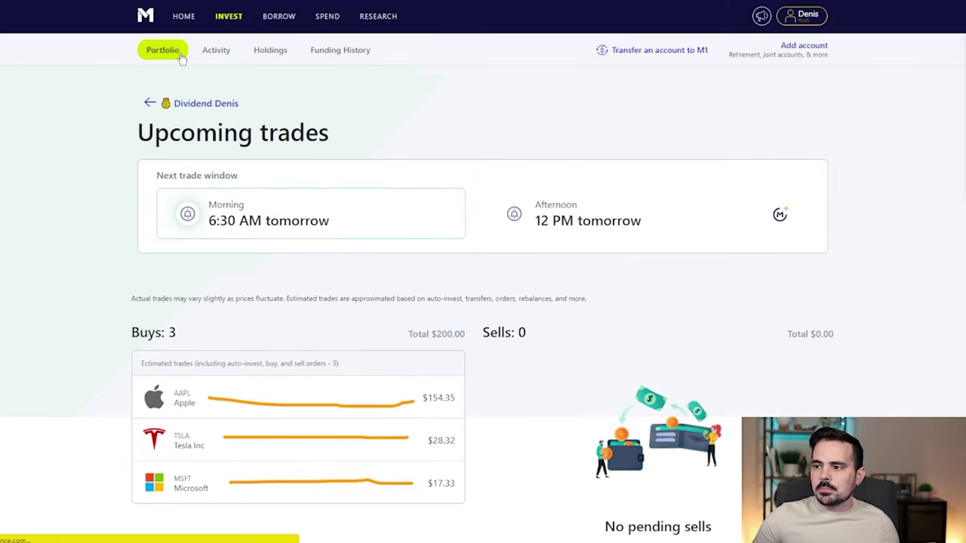
# - Return to the portfolio and compare the gaps between actual and target percentages for the Growth and Tech slices
pyautogui.click(179, 57)
pyautogui.scroll(-5, 720, 351)
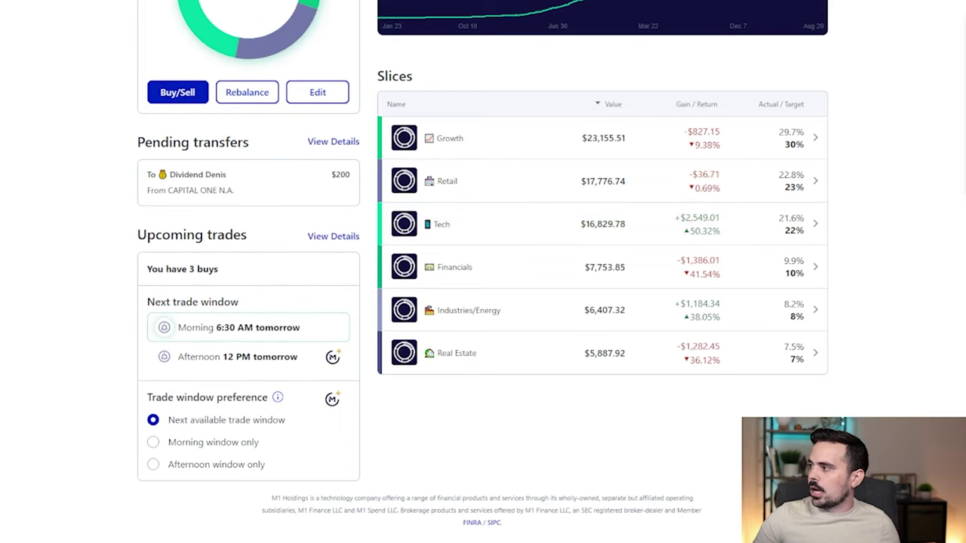
pyautogui.moveTo(811, 231)
pyautogui.mouseDown()
pyautogui.moveTo(834, 230)
pyautogui.moveTo(832, 214)
pyautogui.moveTo(893, 215)
pyautogui.moveTo(890, 249)
pyautogui.mouseUp()
pyautogui.click(861, 233)
pyautogui.click(846, 141)
pyautogui.moveTo(853, 117); pyautogui.dragTo(879, 135)
pyautogui.click(895, 98)
pyautogui.moveTo(910, 92); pyautogui.dragTo(909, 149)
pyautogui.click(907, 198)
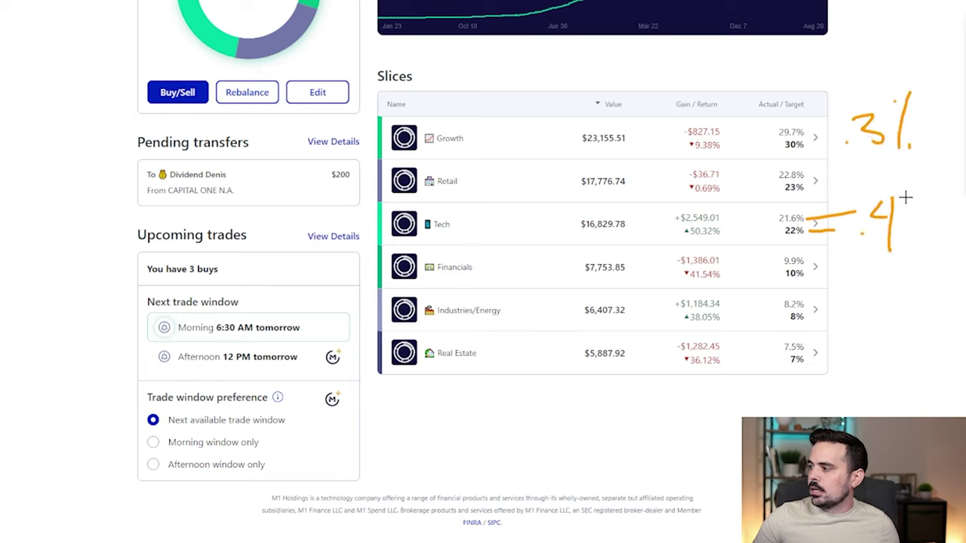
pyautogui.moveTo(931, 194); pyautogui.dragTo(918, 264)
pyautogui.click(929, 256)
pyautogui.moveTo(793, 204)
pyautogui.mouseDown()
pyautogui.moveTo(762, 211)
pyautogui.moveTo(801, 203)
pyautogui.mouseUp()
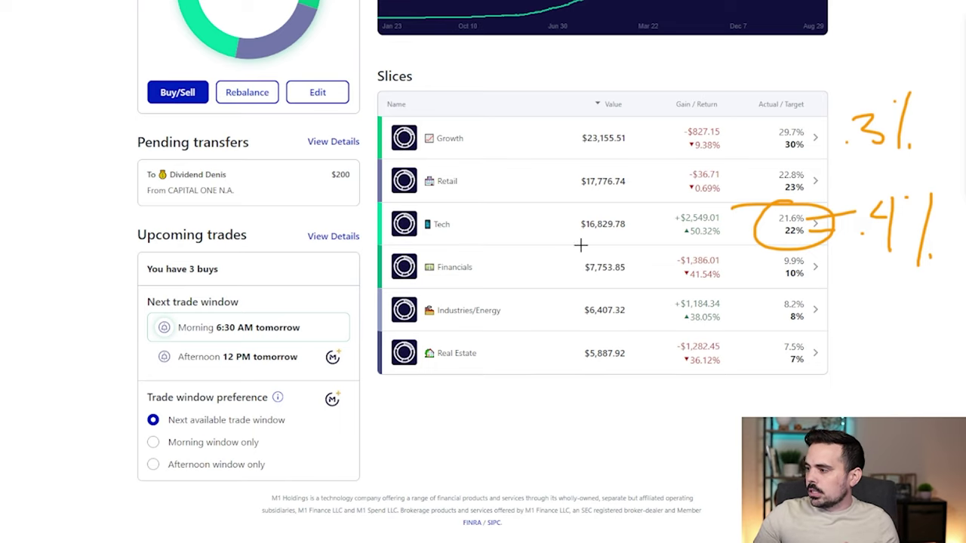
# - Examine the Tech slice in the portfolio and open its pie details
pyautogui.moveTo(451, 244); pyautogui.dragTo(660, 243)
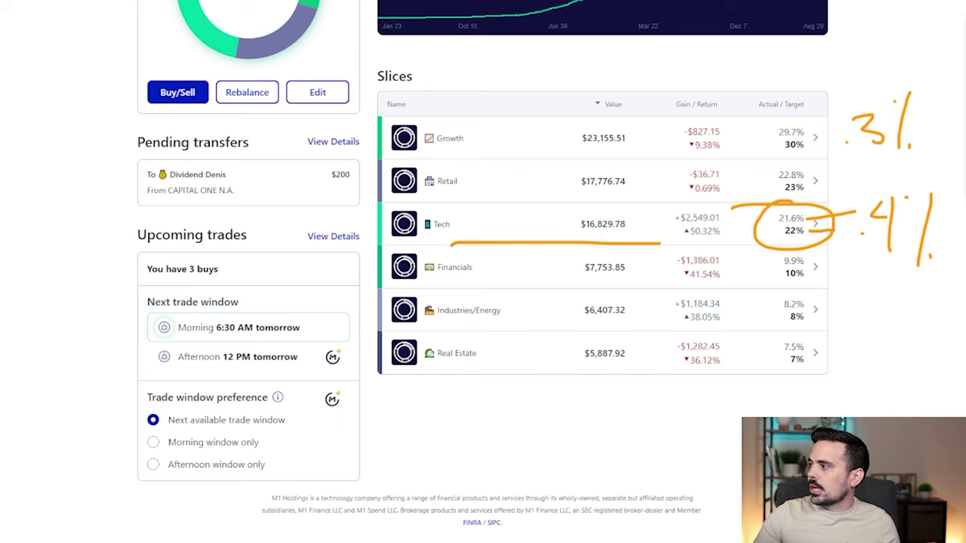
pyautogui.click(554, 224)
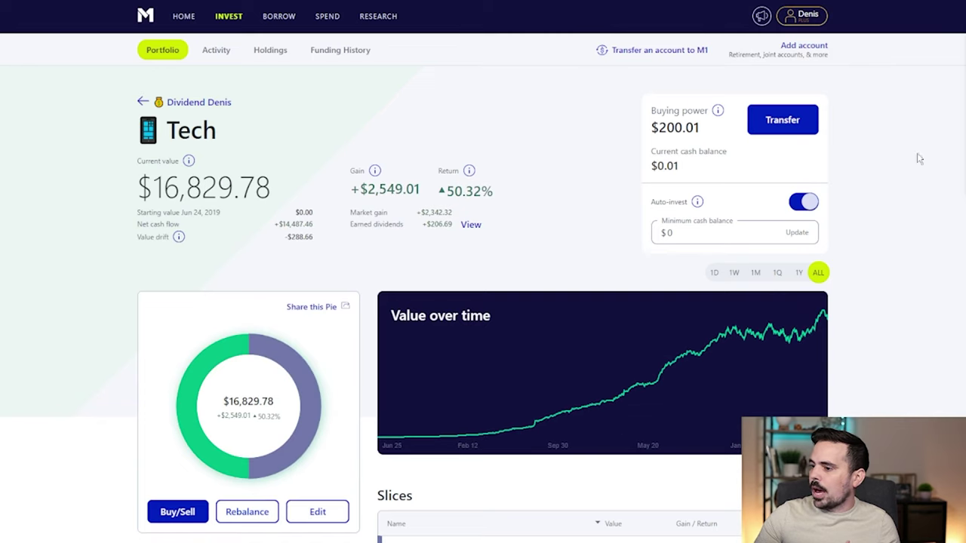
pyautogui.scroll(-5, 554, 198)
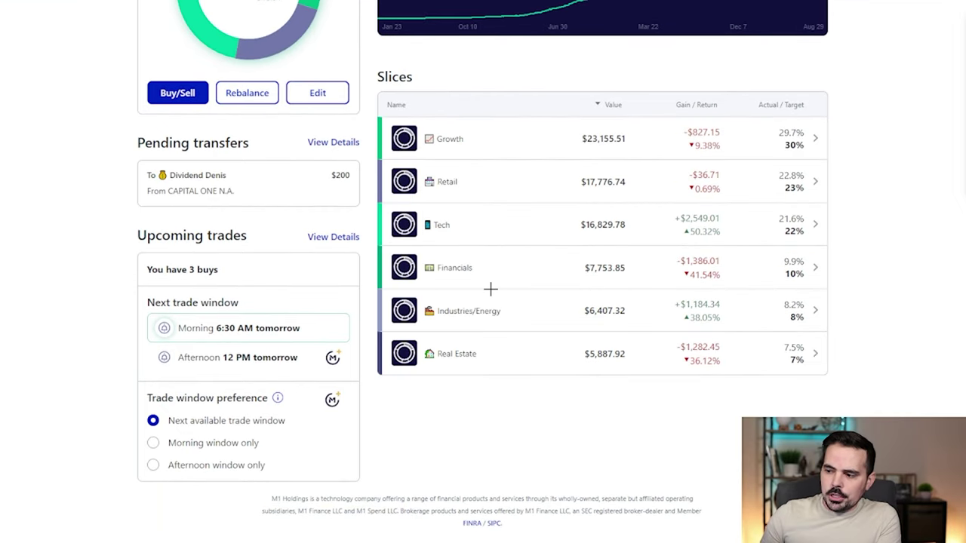
# - Examine the morning and afternoon times of the next trade window and the M1 badge beside the afternoon one in the portfolio overview
pyautogui.moveTo(195, 285)
pyautogui.mouseDown()
pyautogui.moveTo(161, 283)
pyautogui.moveTo(122, 310)
pyautogui.moveTo(166, 372)
pyautogui.moveTo(190, 380)
pyautogui.mouseUp()
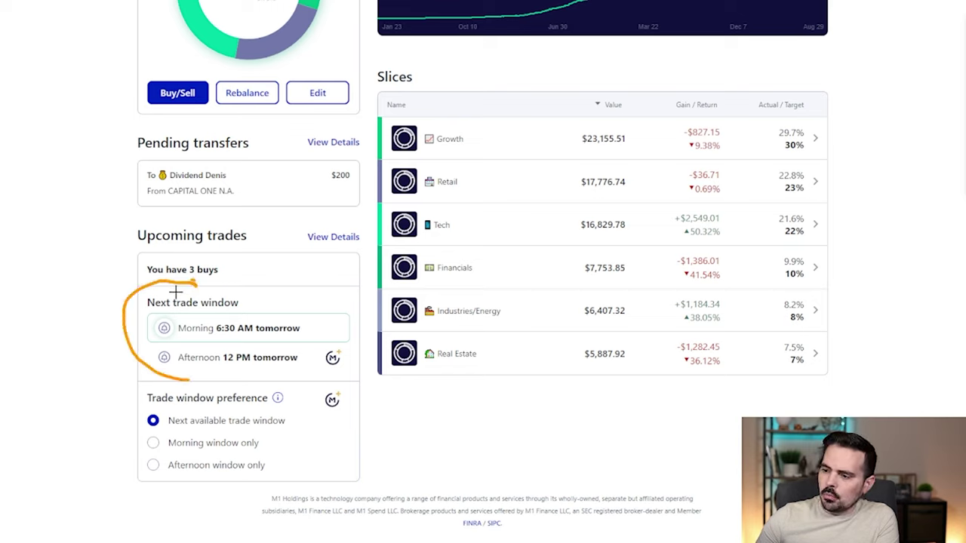
pyautogui.moveTo(215, 339); pyautogui.dragTo(276, 338)
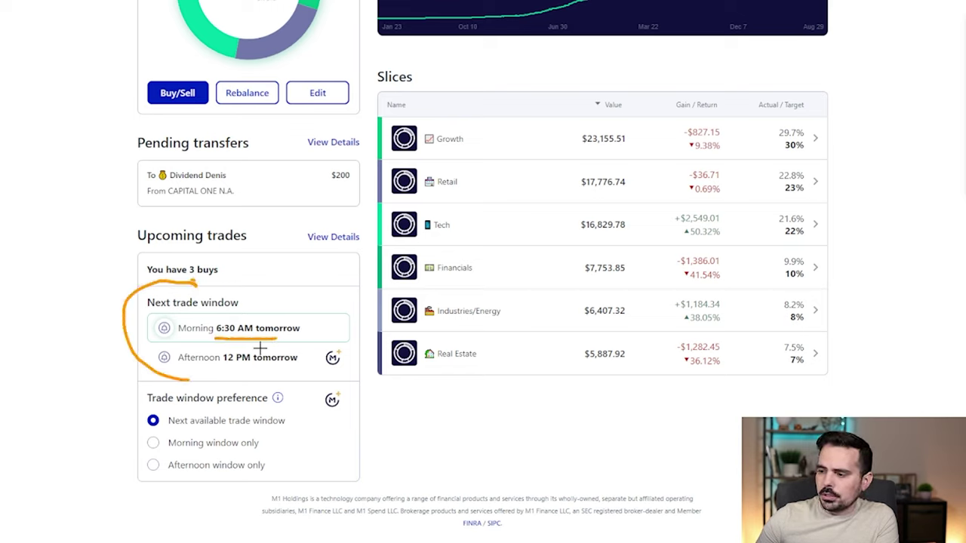
pyautogui.moveTo(213, 369); pyautogui.dragTo(296, 369)
pyautogui.moveTo(349, 343)
pyautogui.mouseDown()
pyautogui.moveTo(323, 345)
pyautogui.moveTo(351, 341)
pyautogui.mouseUp()
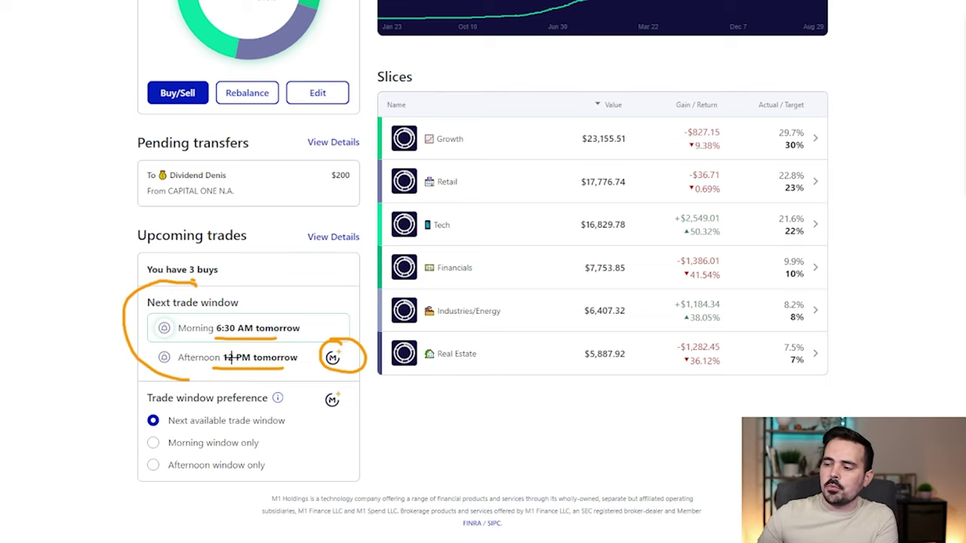
pyautogui.moveTo(158, 354)
pyautogui.mouseDown()
pyautogui.moveTo(321, 358)
pyautogui.moveTo(310, 353)
pyautogui.mouseUp()
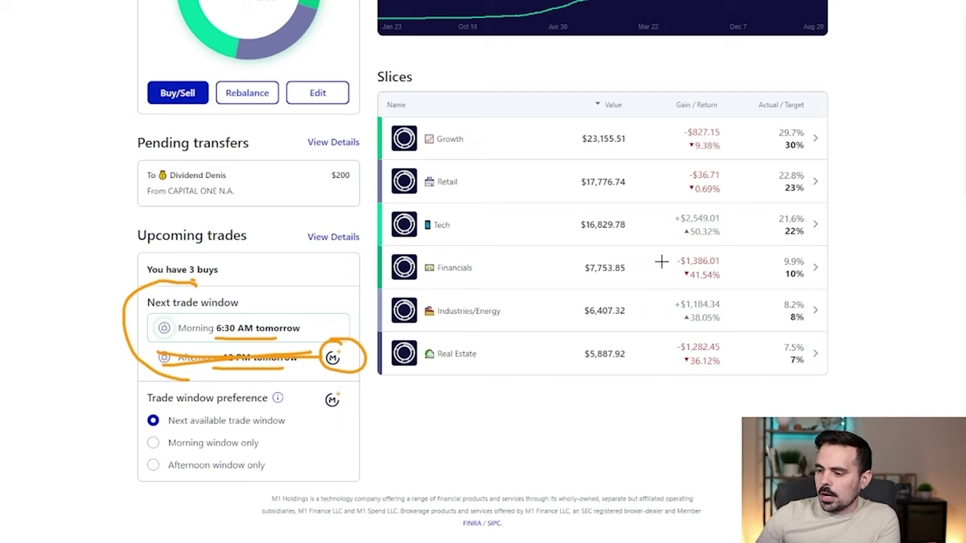
pyautogui.press('e')
# - Examine the three trade window preference options and compare them with the morning trade window
pyautogui.moveTo(178, 385)
pyautogui.mouseDown()
pyautogui.moveTo(143, 394)
pyautogui.moveTo(144, 489)
pyautogui.moveTo(398, 458)
pyautogui.moveTo(264, 370)
pyautogui.moveTo(161, 379)
pyautogui.mouseUp()
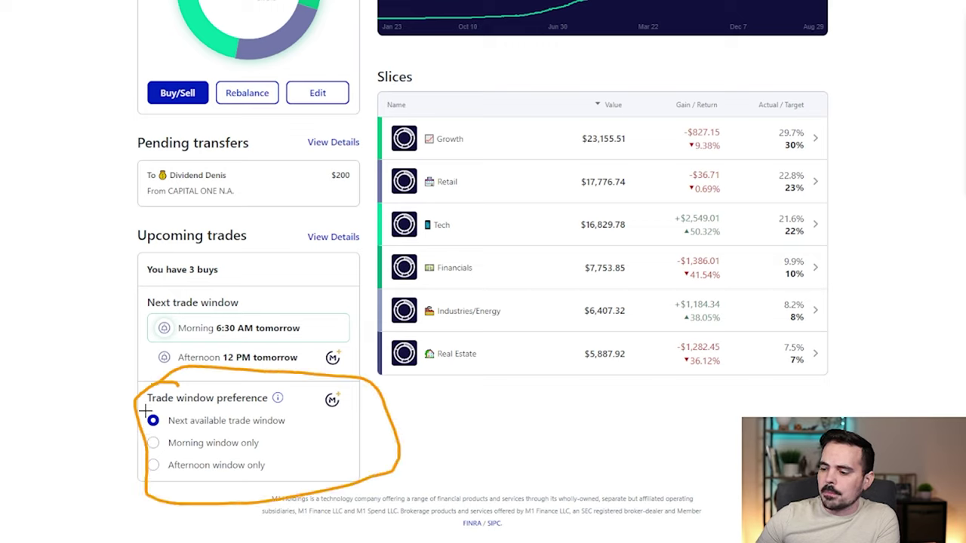
pyautogui.moveTo(164, 430); pyautogui.dragTo(286, 428)
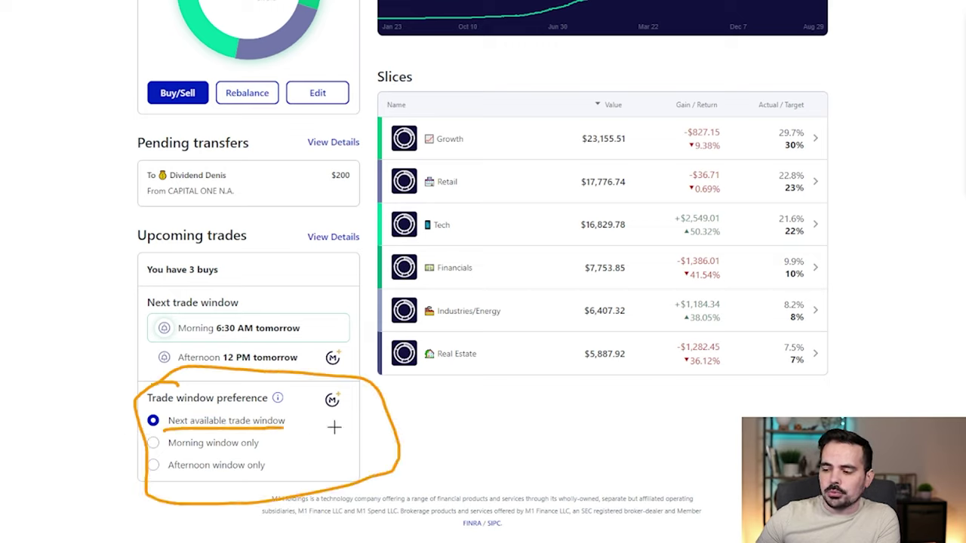
pyautogui.moveTo(164, 453); pyautogui.dragTo(279, 452)
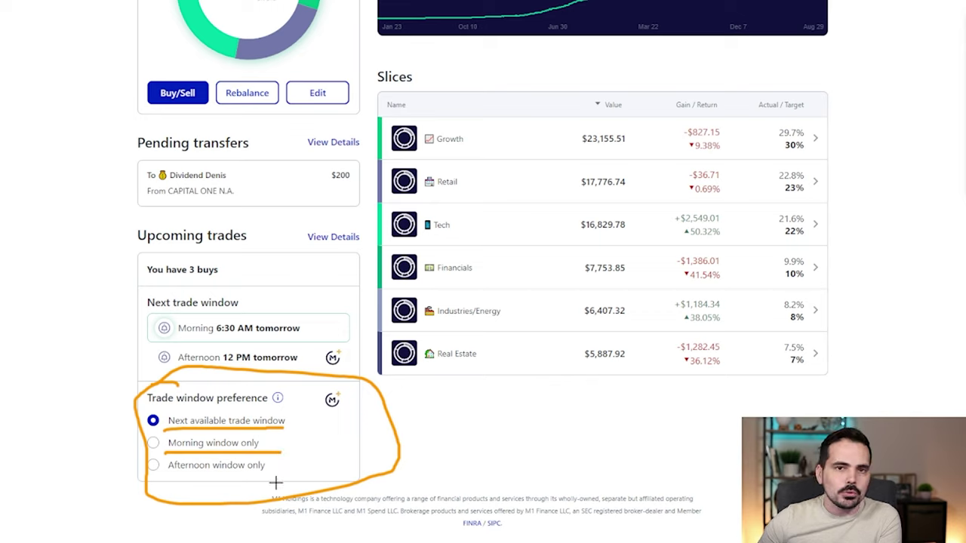
pyautogui.moveTo(158, 476); pyautogui.dragTo(257, 468)
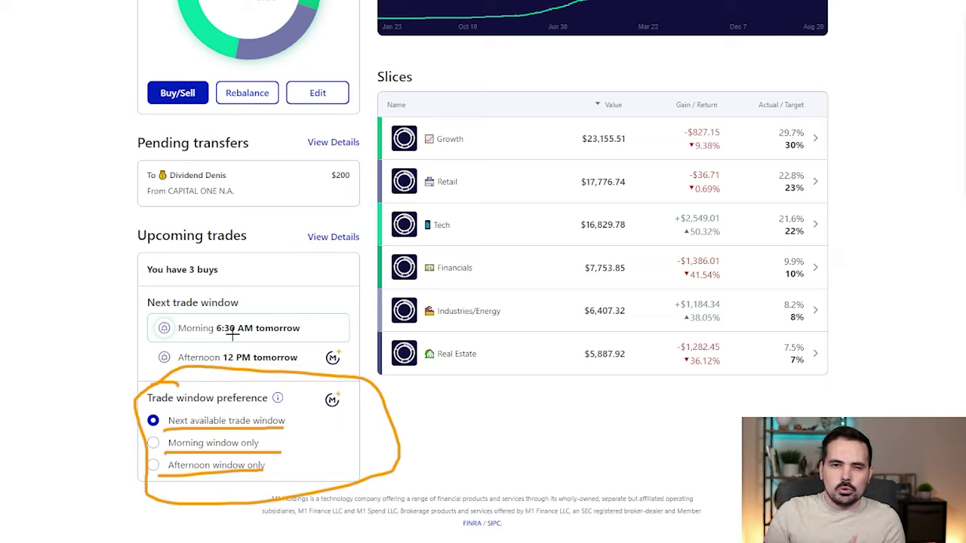
pyautogui.moveTo(141, 341); pyautogui.dragTo(329, 340)
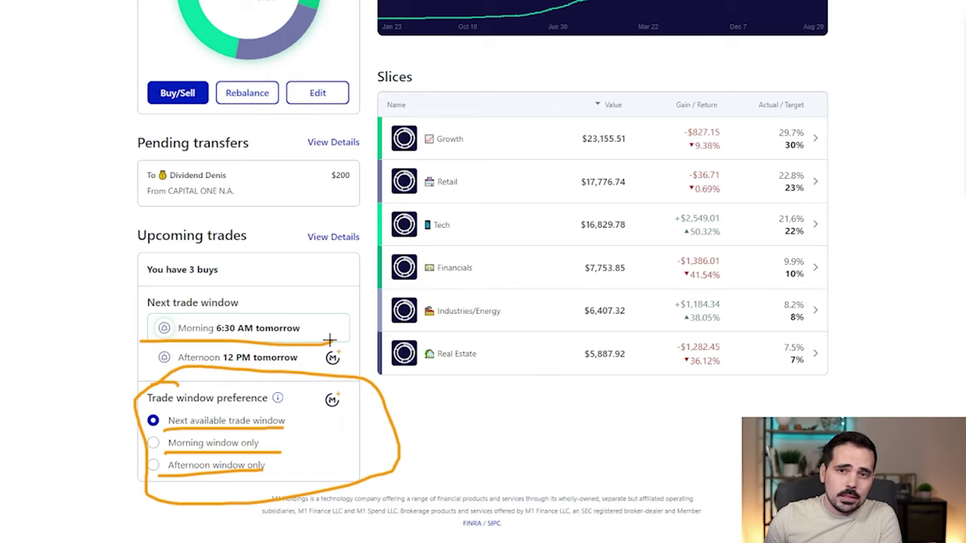
# - Show the portfolio's one-week performance and open the Growth slice to view its holdings
pyautogui.scroll(1, 302, 324)
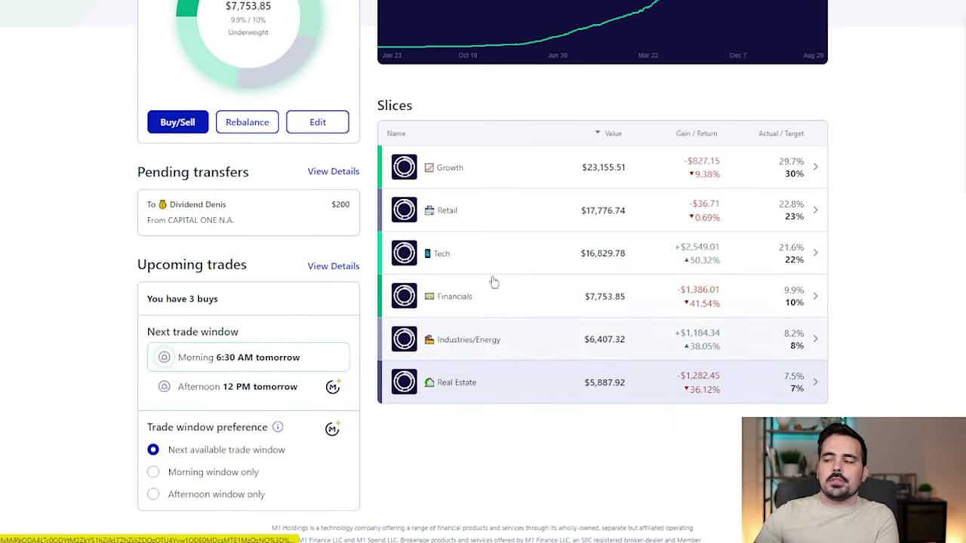
pyautogui.scroll(-2, 477, 288)
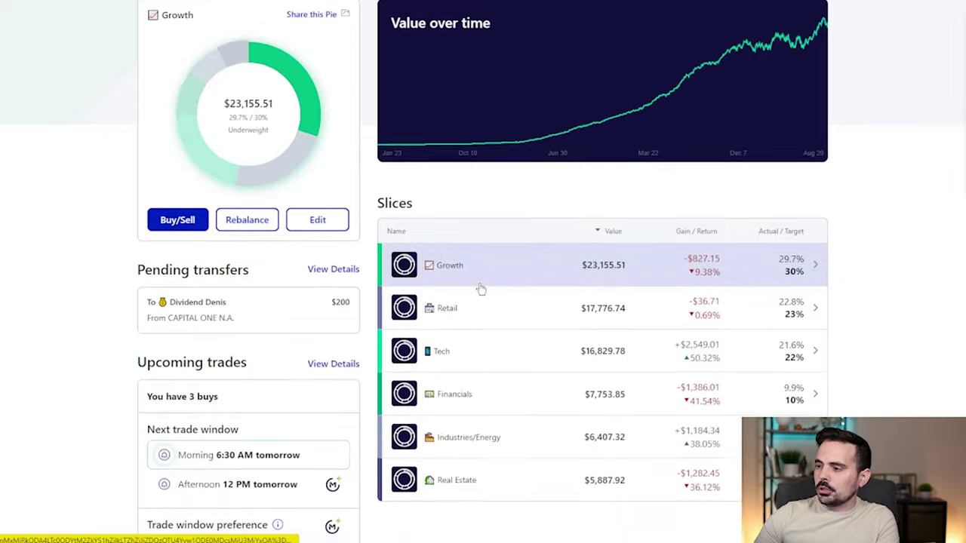
pyautogui.scroll(1, 446, 231)
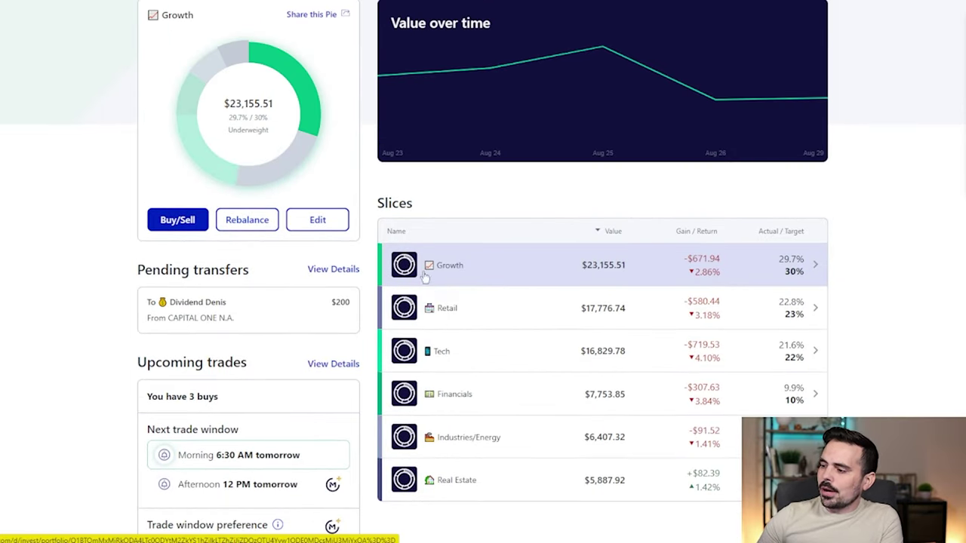
pyautogui.click(448, 265)
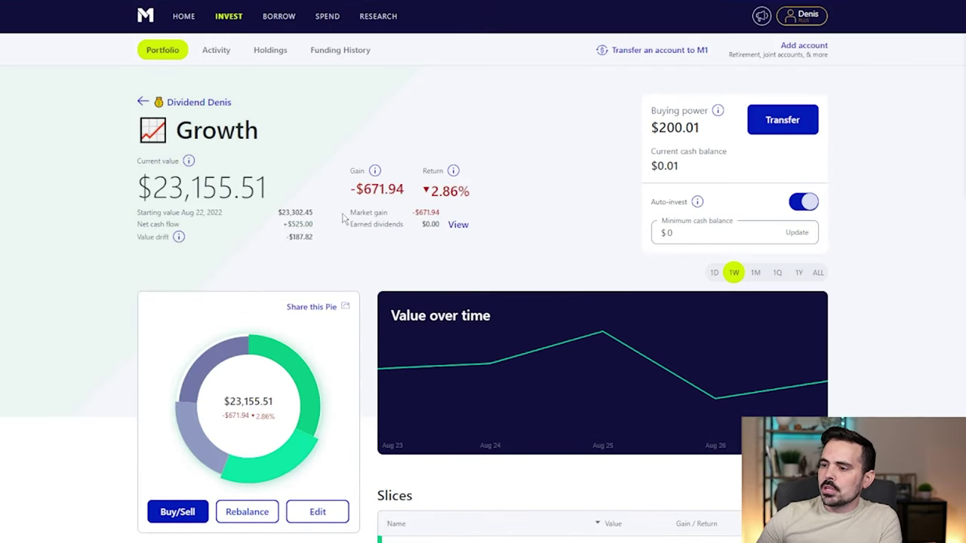
pyautogui.scroll(-5, 211, 244)
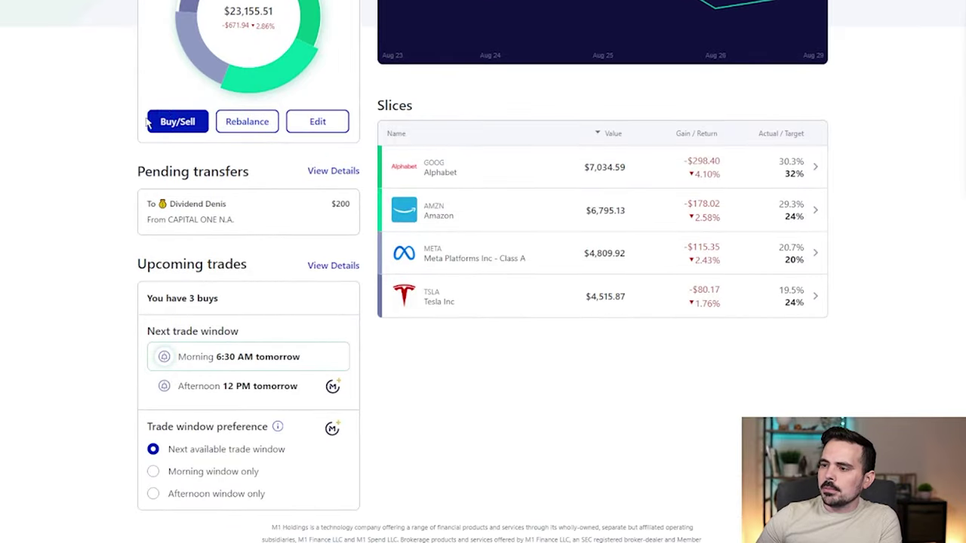
# - Submit a buy order of $200.01 for the Growth pie, checking the buying power and the scheduled trade time
pyautogui.click(175, 123)
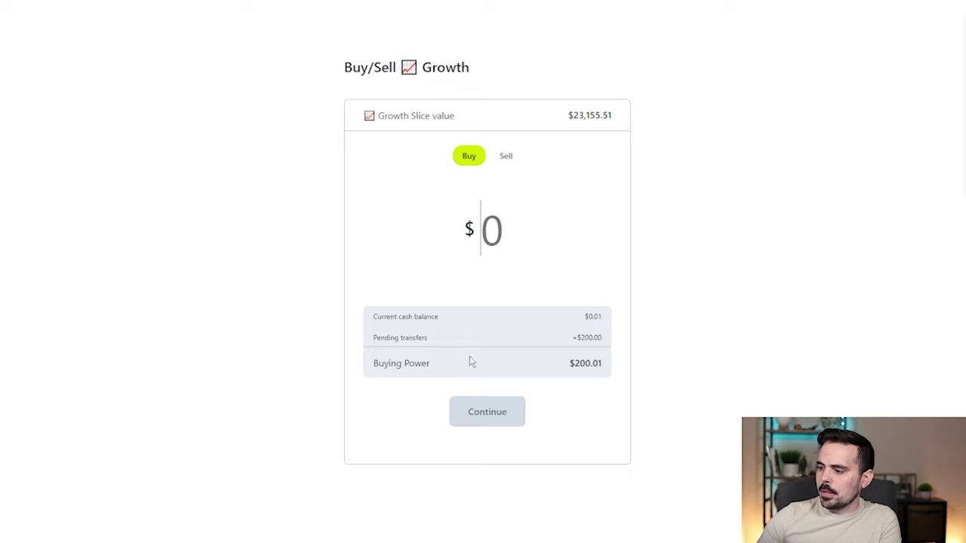
pyautogui.moveTo(371, 369); pyautogui.dragTo(602, 370)
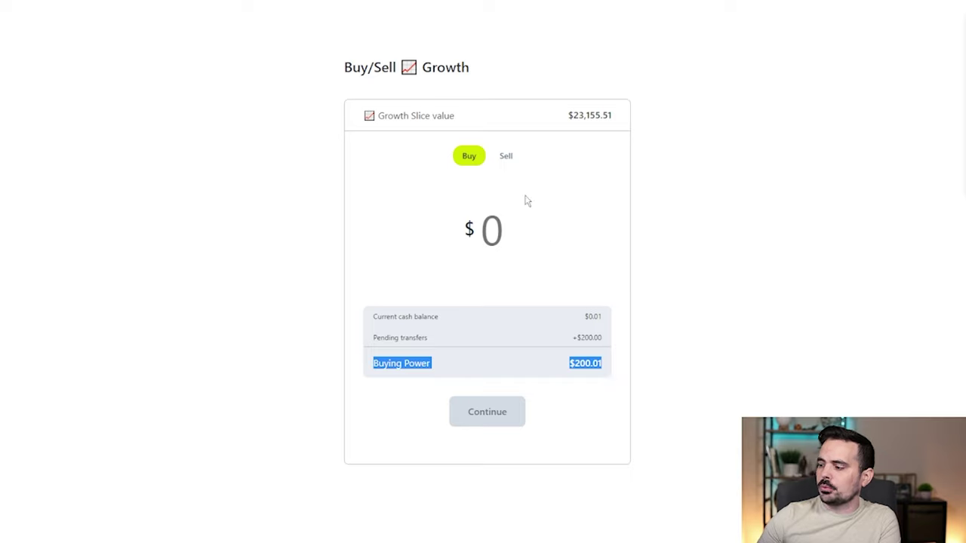
pyautogui.click(476, 230)
pyautogui.write('200.01')
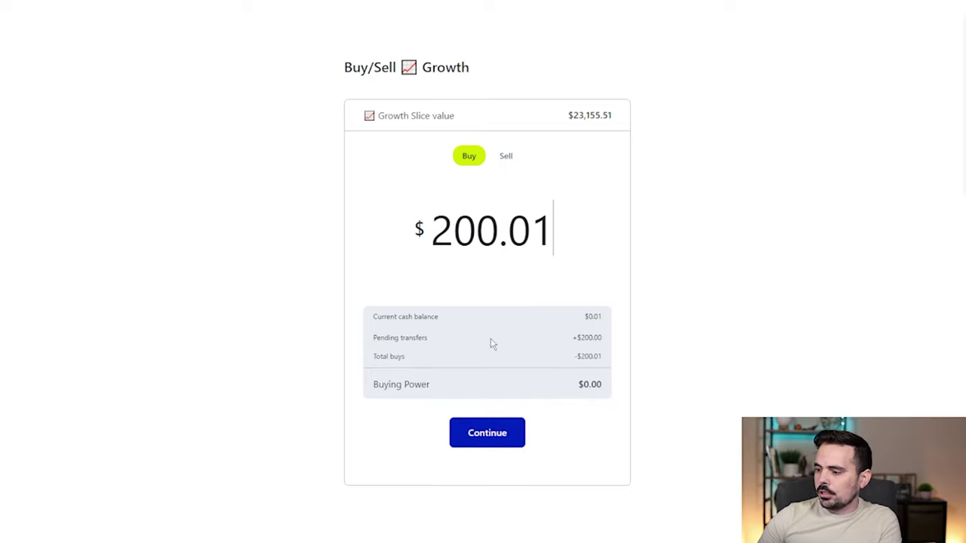
pyautogui.click(488, 433)
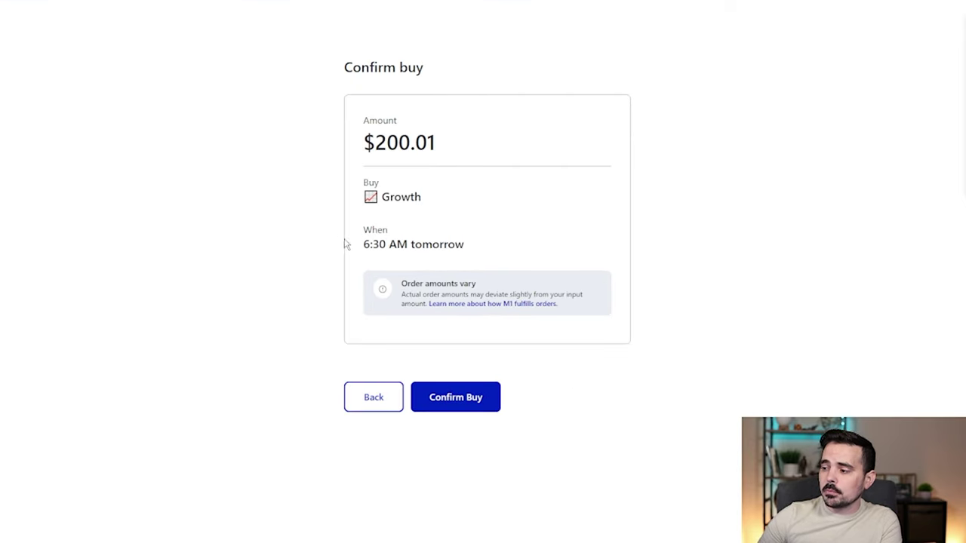
pyautogui.moveTo(344, 243); pyautogui.dragTo(510, 254)
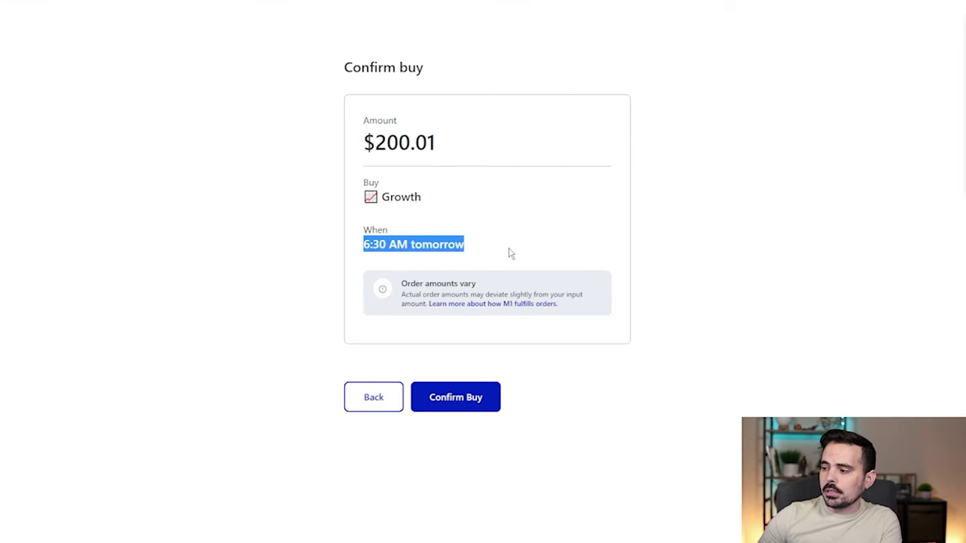
pyautogui.click(469, 398)
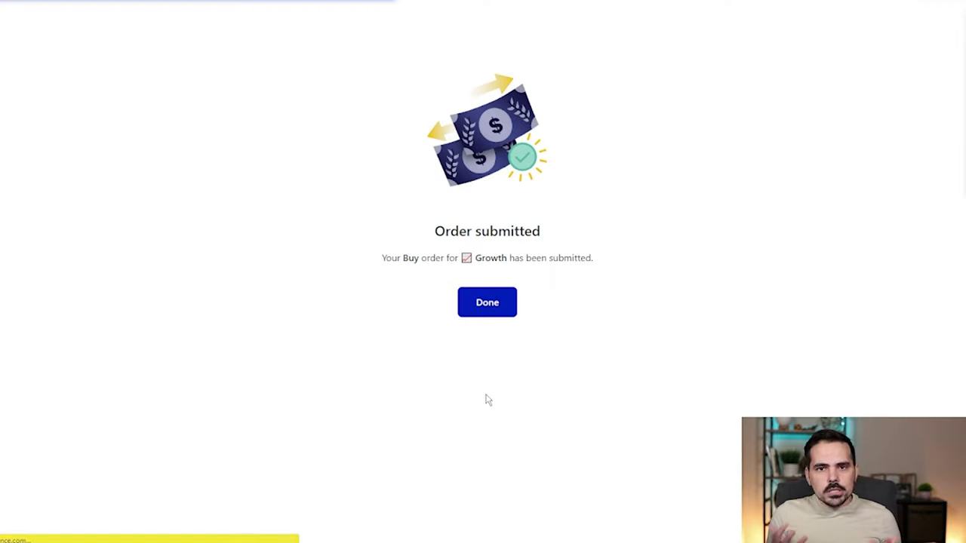
pyautogui.click(488, 306)
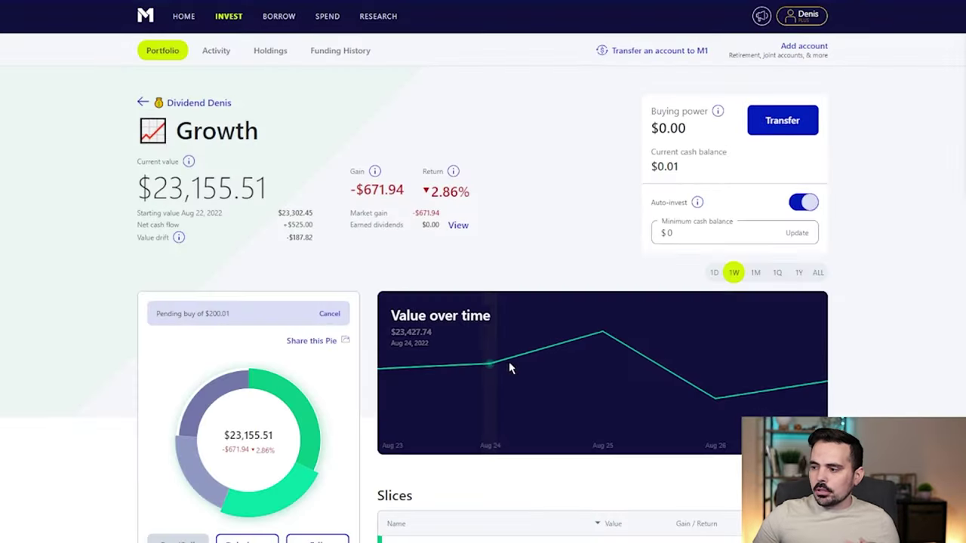
# - Check actual and target percentages of the Growth holdings, and open the upcoming trades details to examine the pending order and estimated trade
pyautogui.scroll(-5, 470, 341)
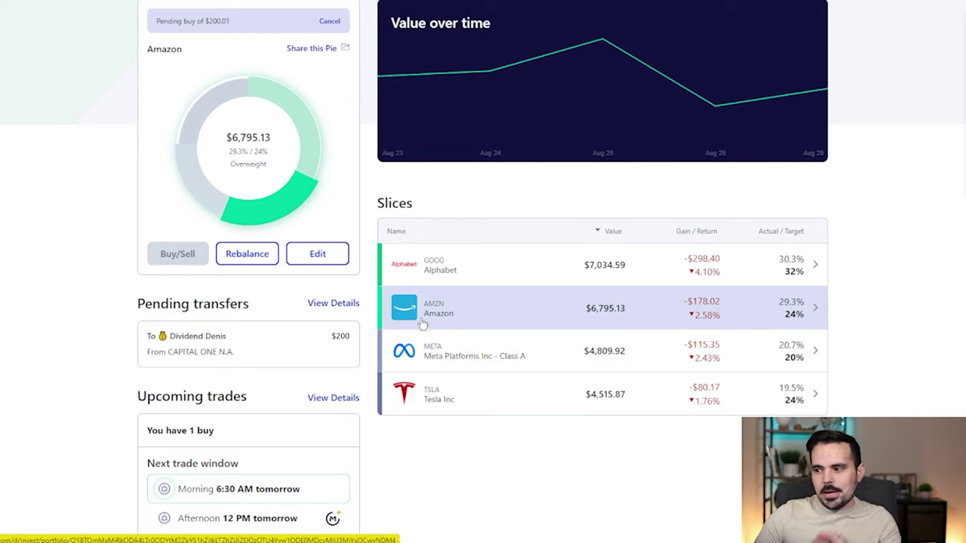
pyautogui.scroll(-1, 423, 328)
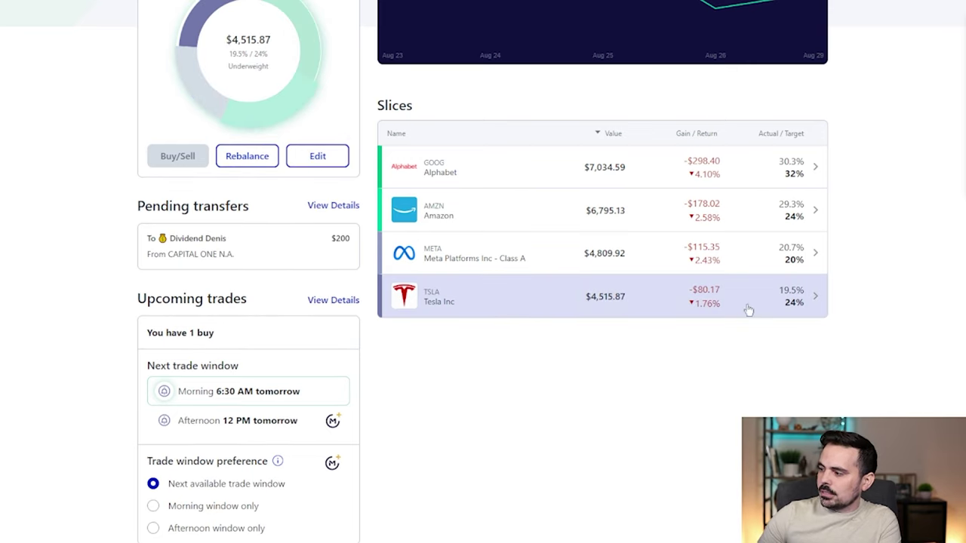
pyautogui.click(337, 300)
pyautogui.scroll(-4, 468, 218)
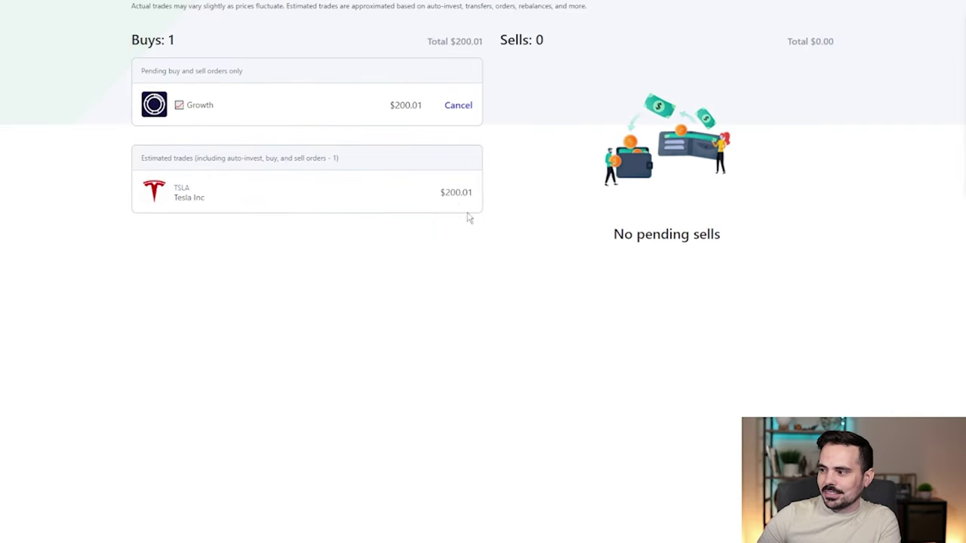
pyautogui.scroll(1, 462, 233)
pyautogui.scroll(3, 343, 289)
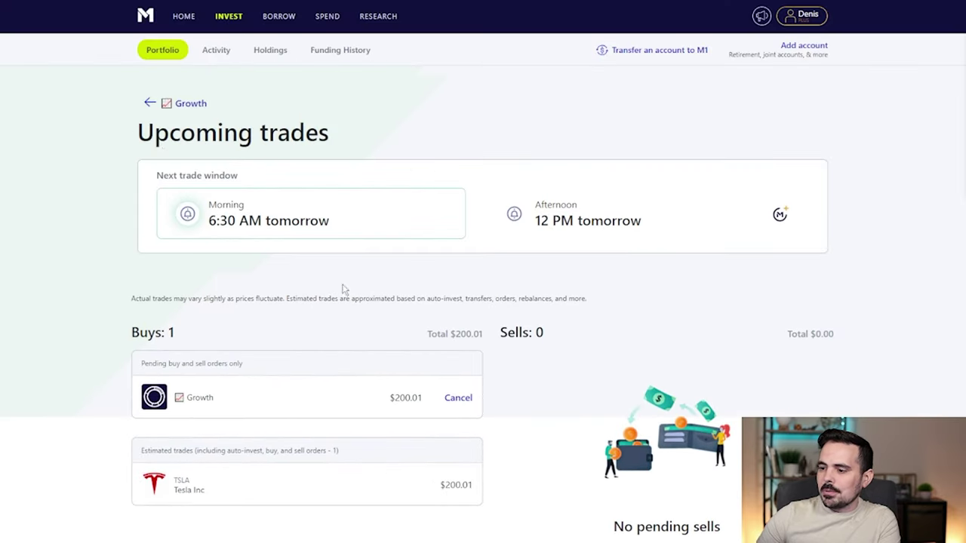
# - Set the Growth pie's targets to 21% for Tesla, 22% for Meta and 33% for Alphabet, and save the pie
pyautogui.click(148, 105)
pyautogui.scroll(-5, 330, 201)
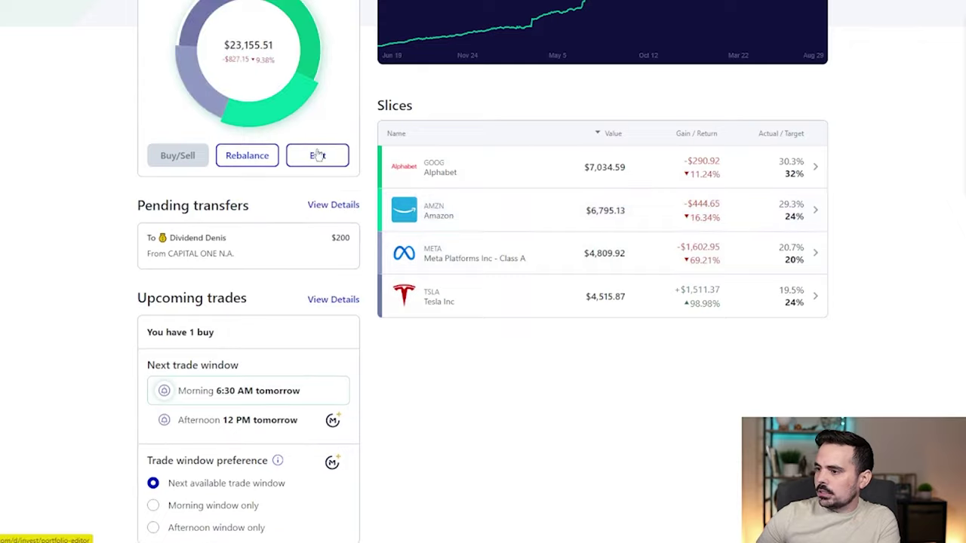
pyautogui.click(317, 155)
pyautogui.click(743, 276)
pyautogui.click(743, 276)
pyautogui.click(744, 276)
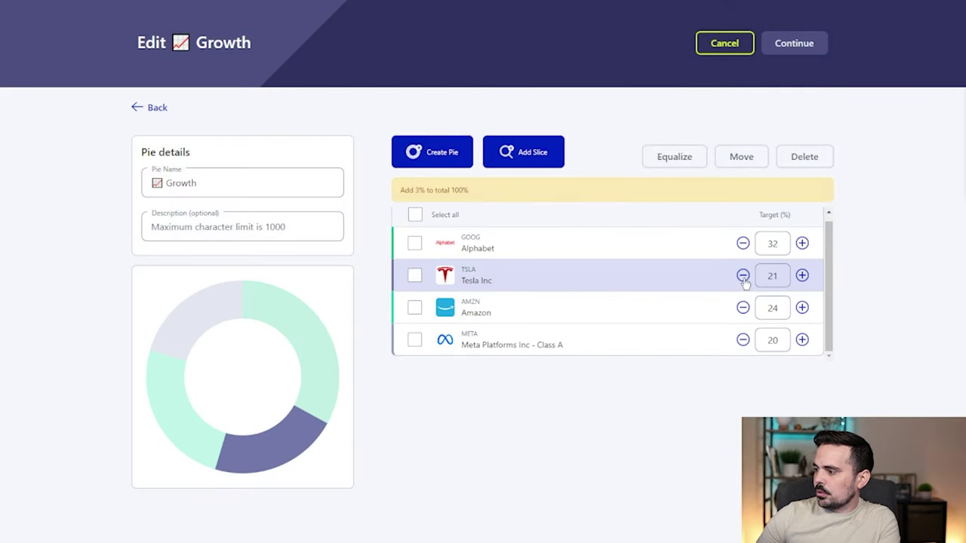
pyautogui.click(802, 340)
pyautogui.click(802, 339)
pyautogui.click(802, 243)
pyautogui.click(794, 43)
pyautogui.click(516, 483)
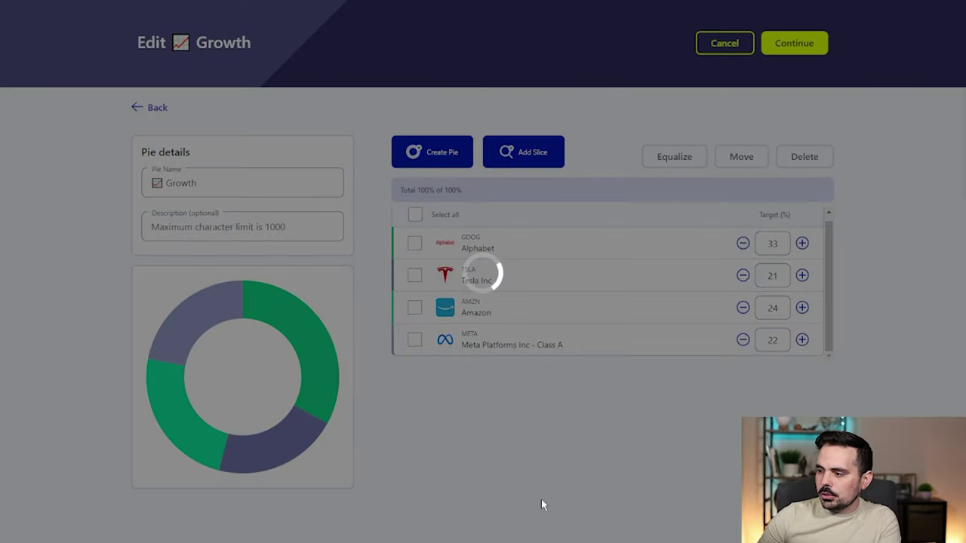
# - Examine the Growth pie's upcoming trades, comparing the pending order with the estimated buys per stock, and return to the pie
pyautogui.scroll(-5, 595, 392)
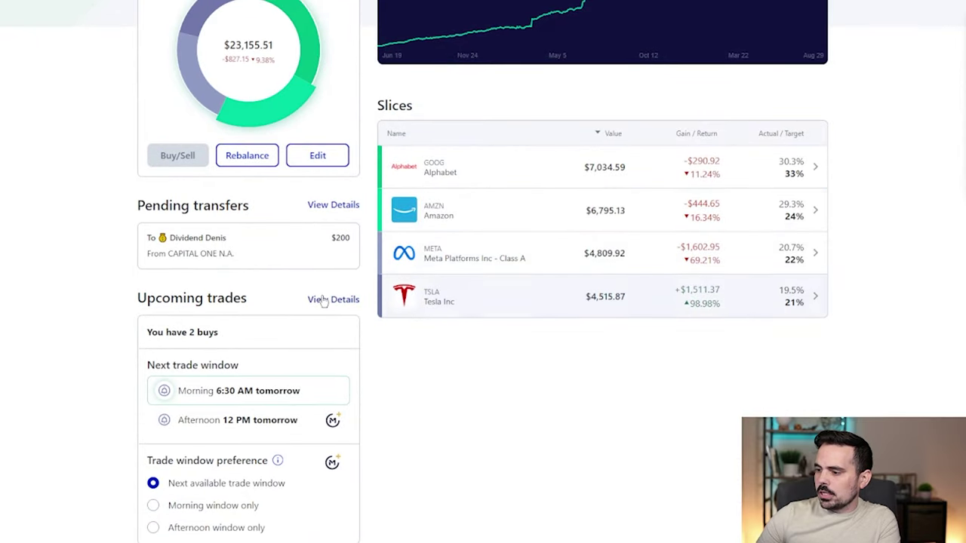
pyautogui.moveTo(182, 332); pyautogui.dragTo(220, 334)
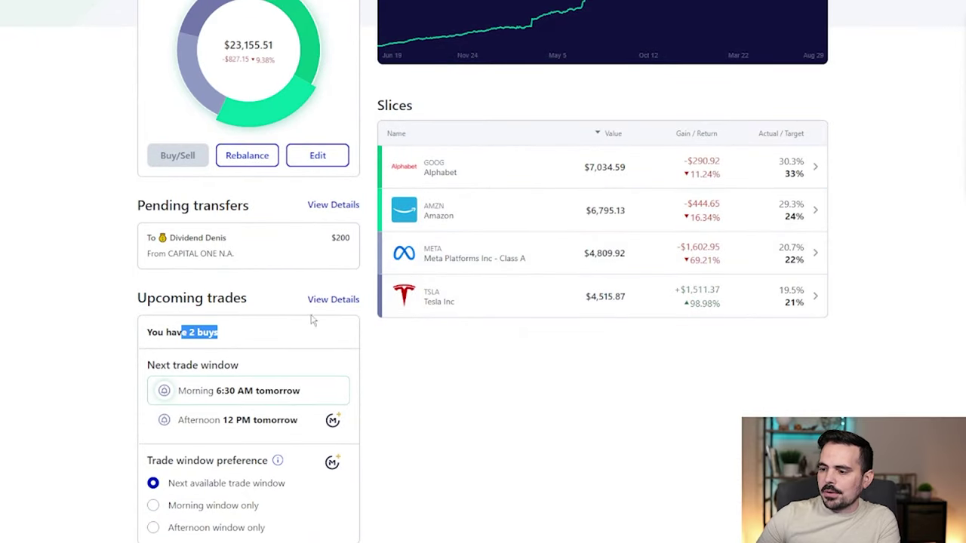
pyautogui.click(349, 299)
pyautogui.moveTo(177, 451); pyautogui.dragTo(202, 475)
pyautogui.moveTo(174, 509); pyautogui.dragTo(204, 501)
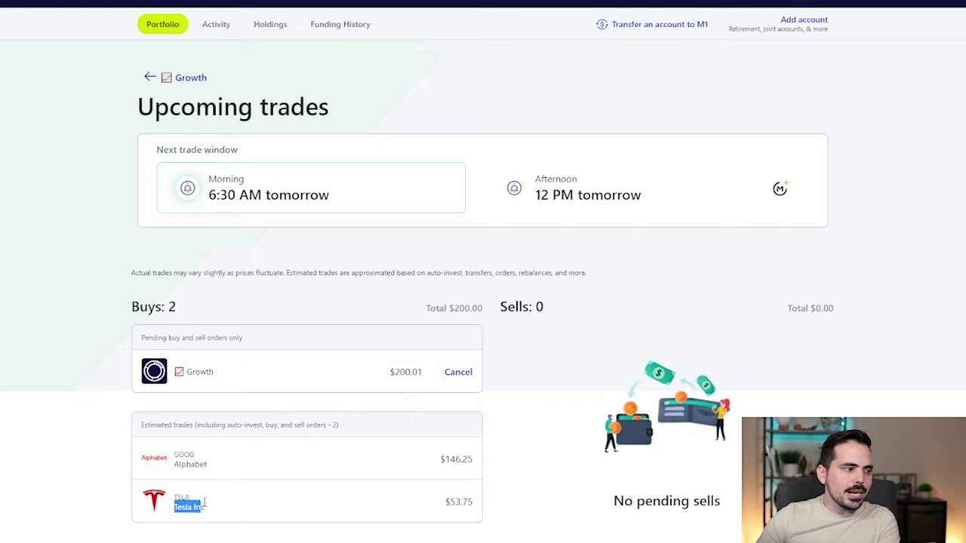
pyautogui.moveTo(436, 458); pyautogui.dragTo(489, 512)
pyautogui.click(153, 75)
pyautogui.click(151, 78)
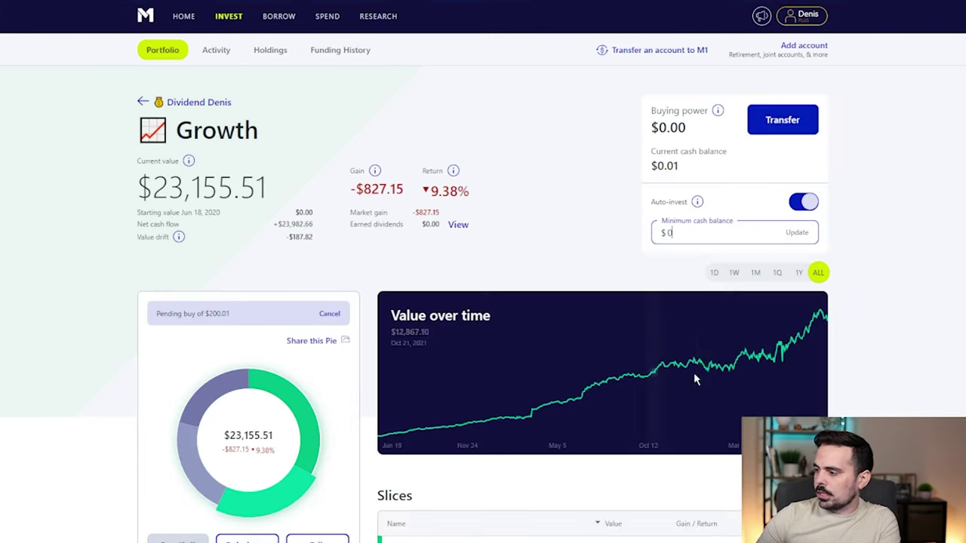
# - Cancel the pending $200.01 buy order for the Growth pie
pyautogui.scroll(-3, 679, 367)
pyautogui.scroll(-5, 481, 375)
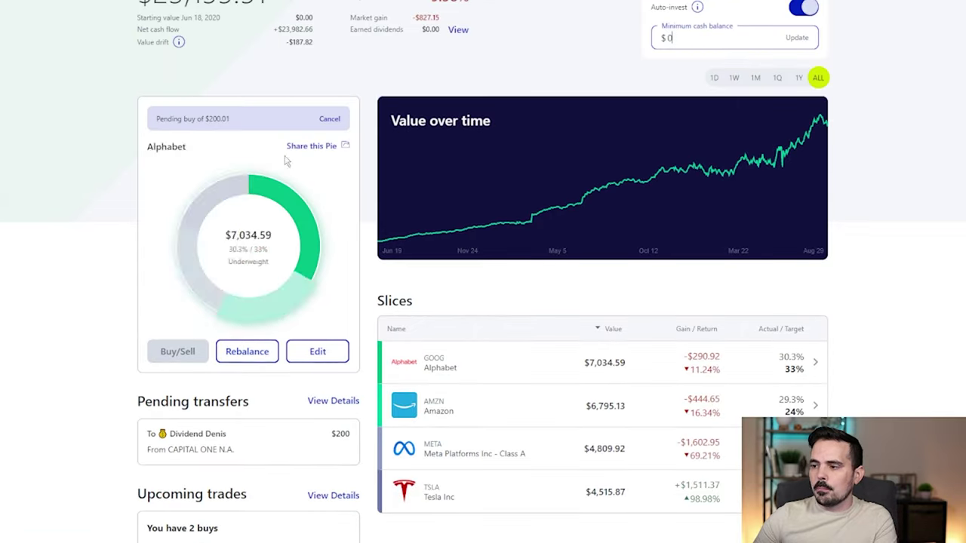
pyautogui.click(329, 119)
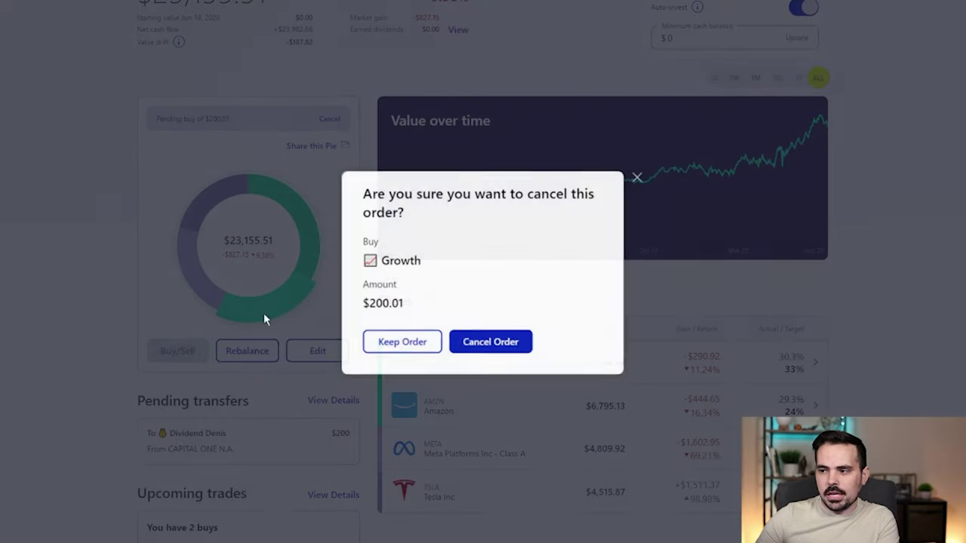
pyautogui.click(491, 340)
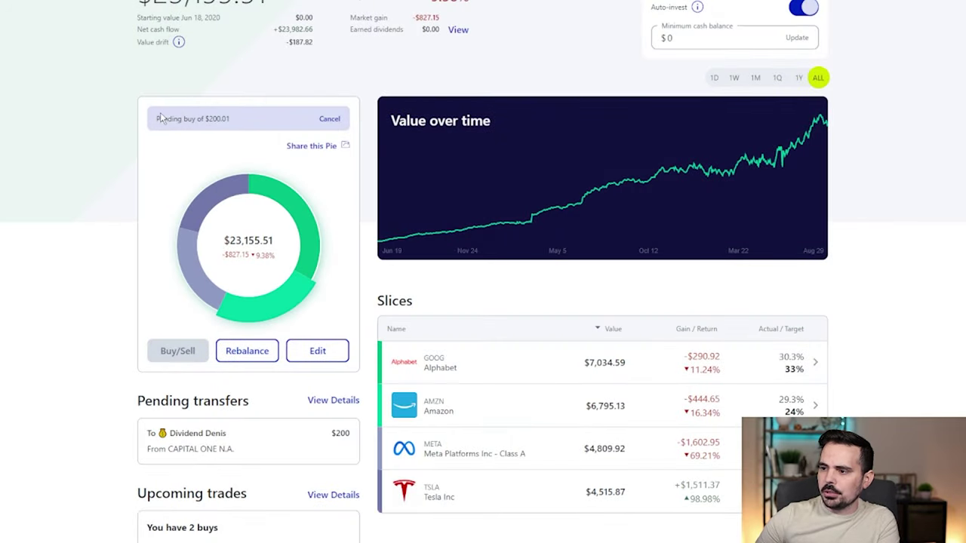
pyautogui.moveTo(157, 119); pyautogui.dragTo(247, 128)
pyautogui.click(328, 119)
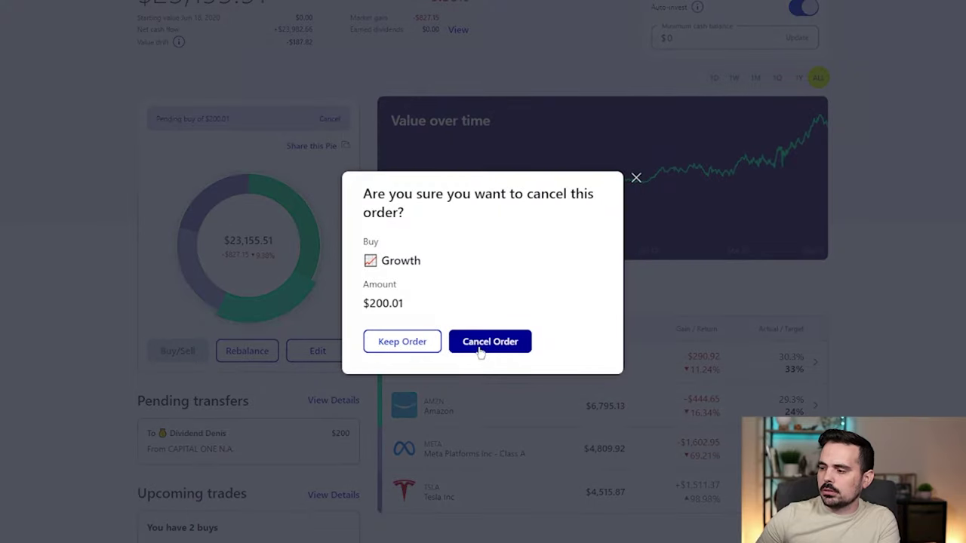
pyautogui.click(480, 344)
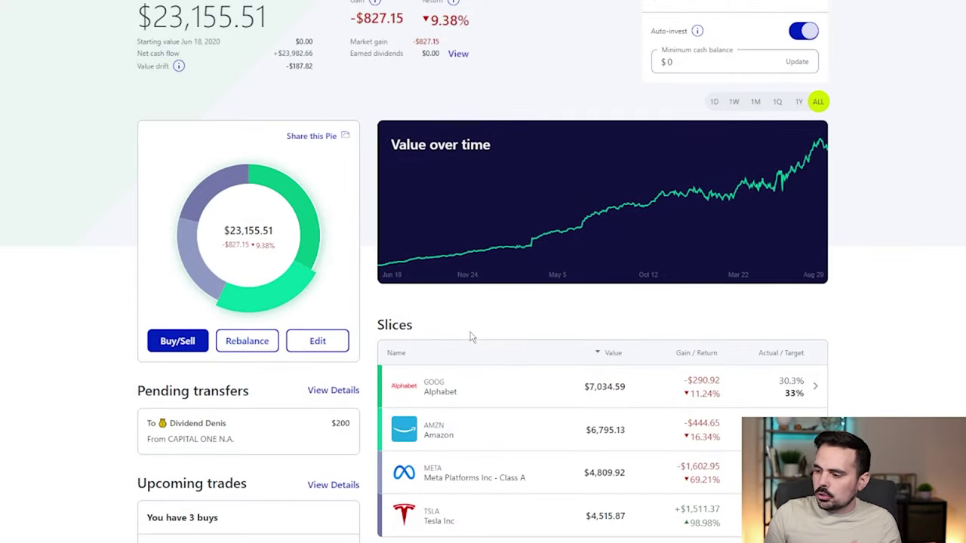
# - Submit a buy order of $125.01 for the Alphabet holding in the Growth pie
pyautogui.scroll(-3, 470, 337)
pyautogui.click(454, 188)
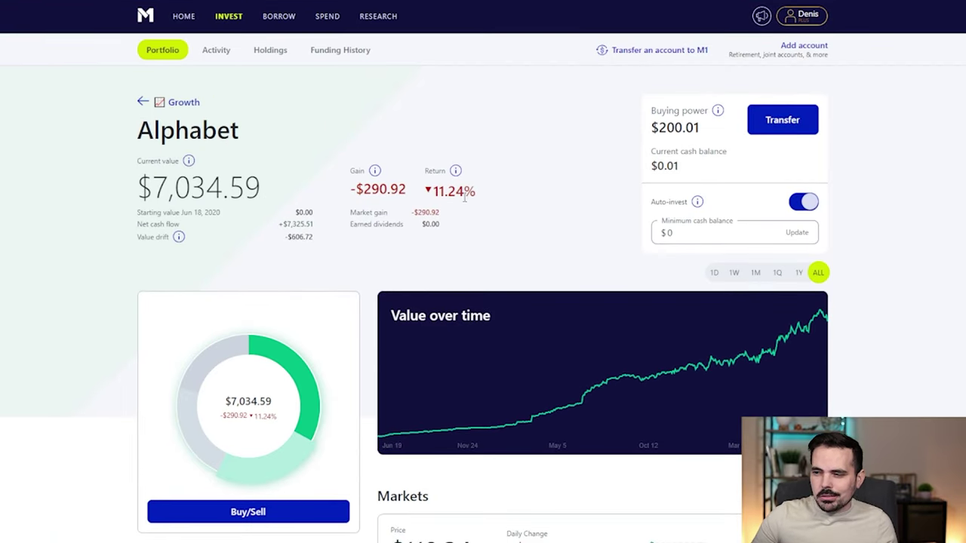
pyautogui.scroll(-3, 453, 287)
pyautogui.scroll(3, 429, 282)
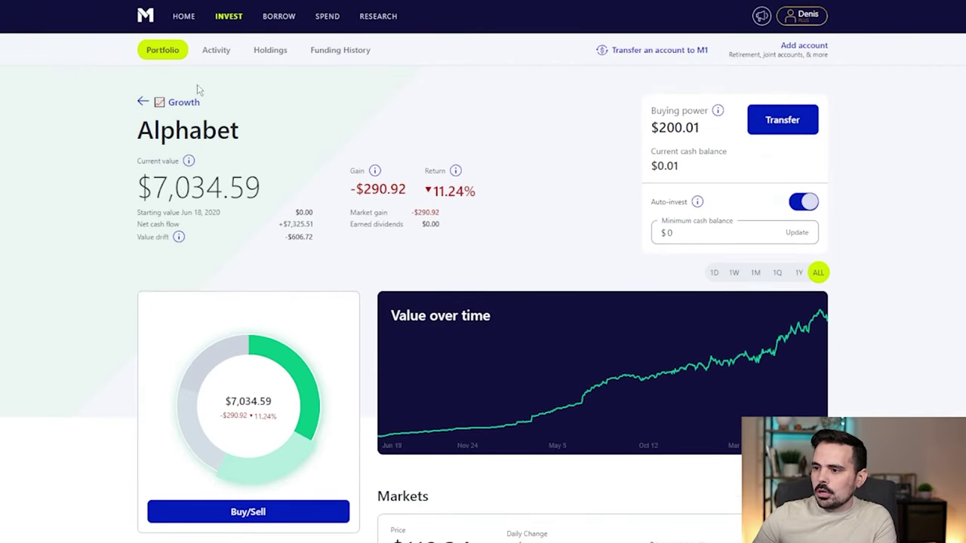
pyautogui.scroll(-1, 448, 309)
pyautogui.scroll(-1, 448, 309)
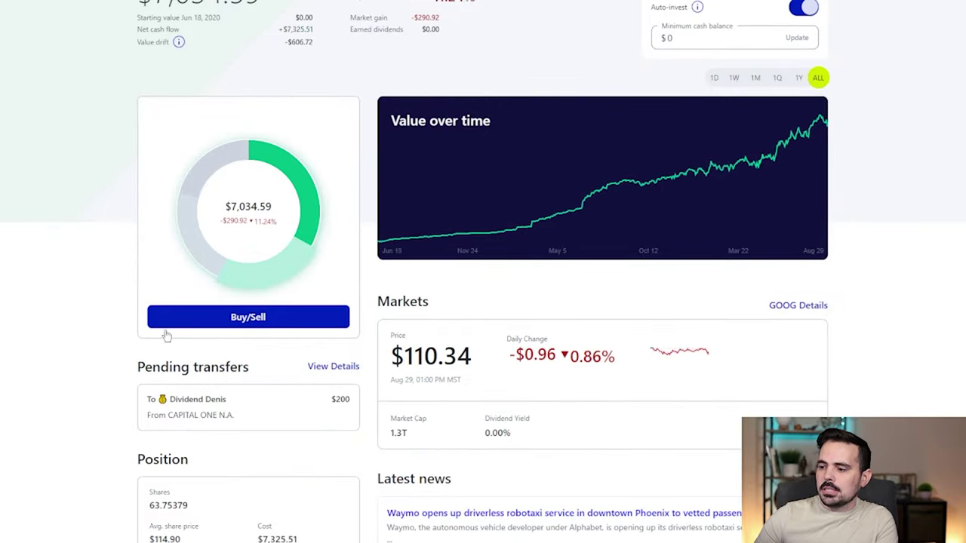
pyautogui.click(243, 318)
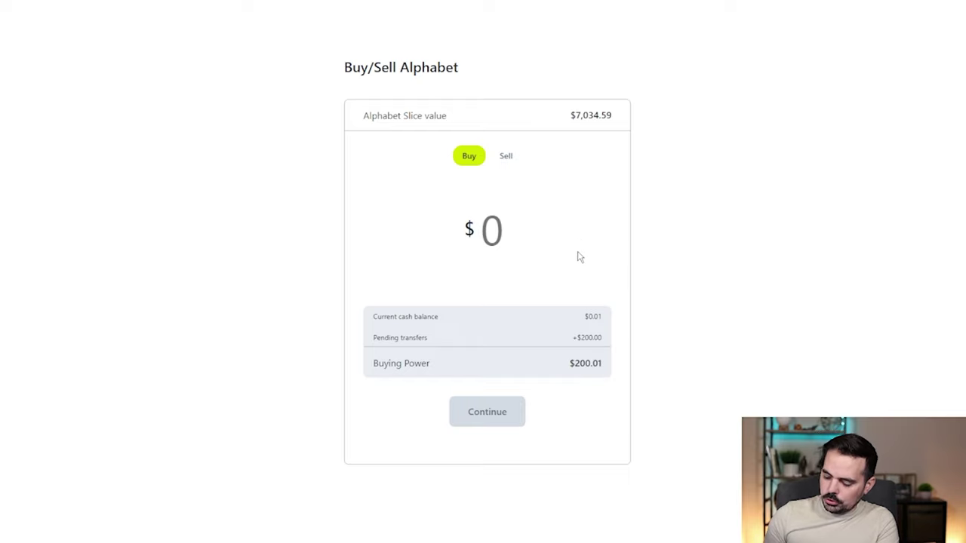
pyautogui.write('125.01')
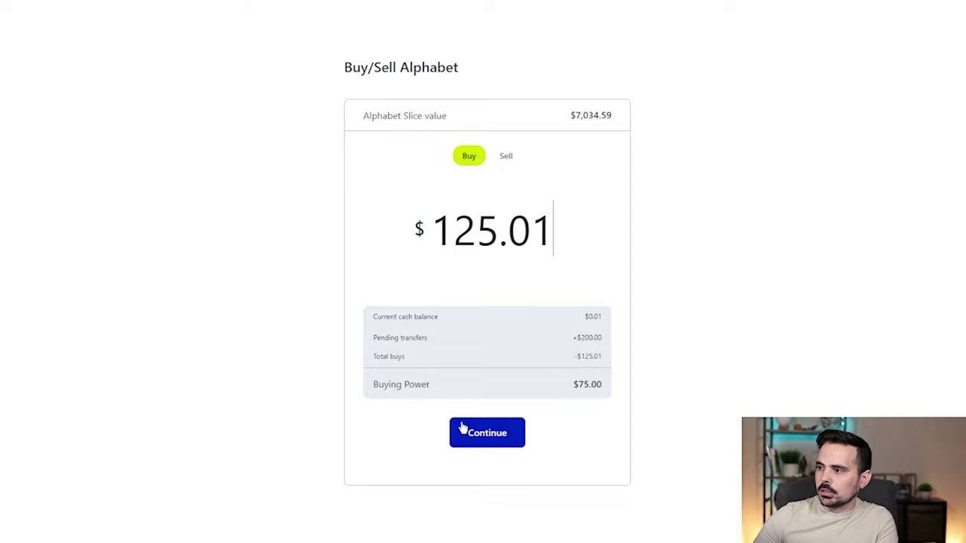
pyautogui.click(489, 433)
pyautogui.click(461, 410)
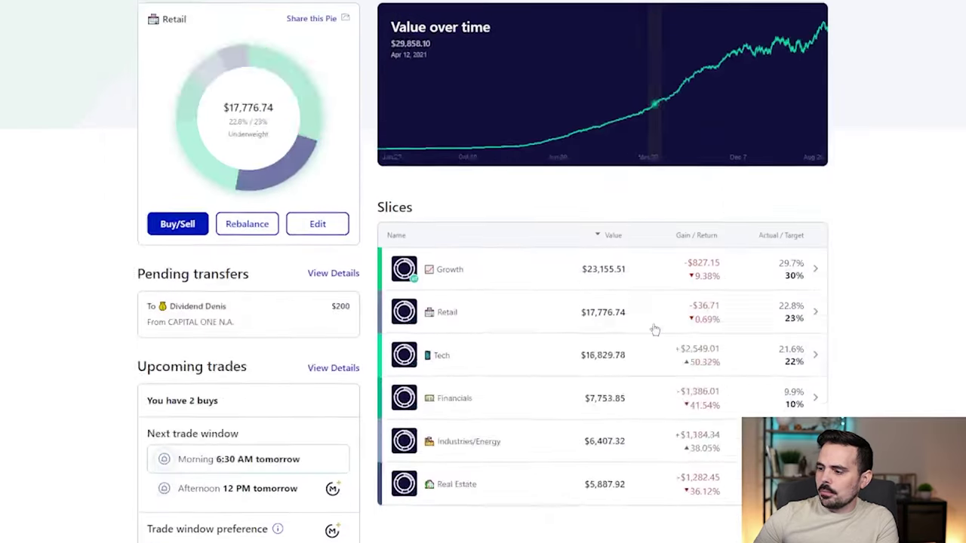
# - Open the Apple holding and start a buy/sell order for it
pyautogui.scroll(-1, 452, 347)
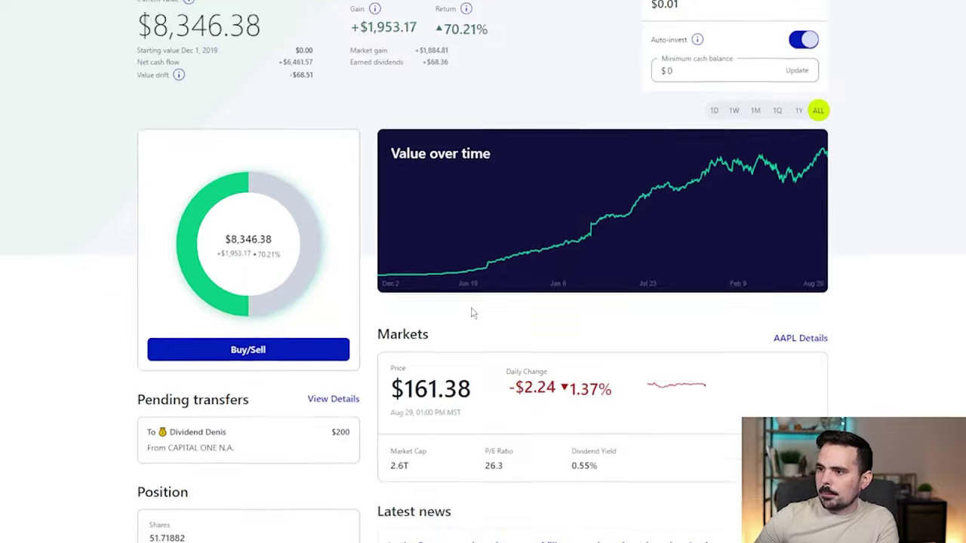
pyautogui.scroll(2, 340, 325)
pyautogui.scroll(-2, 249, 332)
pyautogui.click(249, 318)
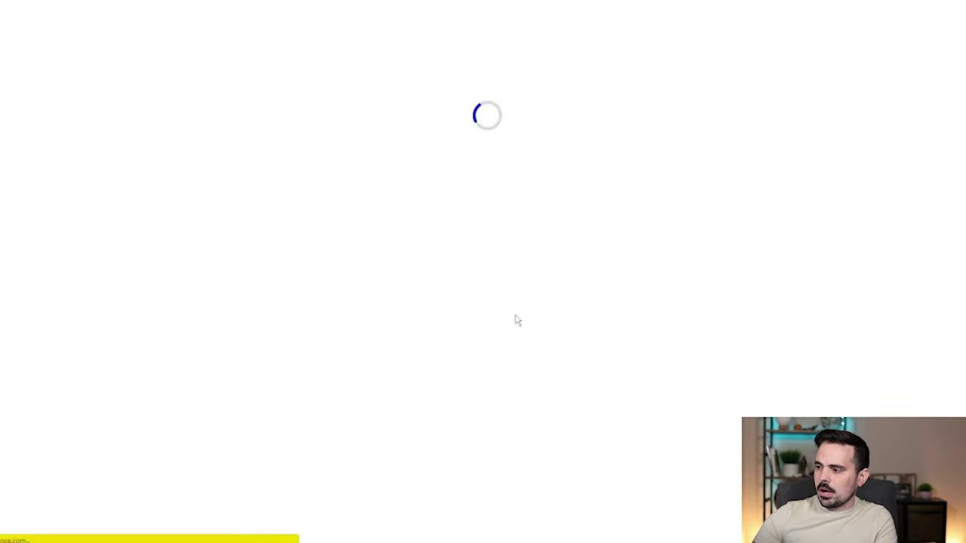
# - Submit a $75 buy order for Apple
pyautogui.write('75')
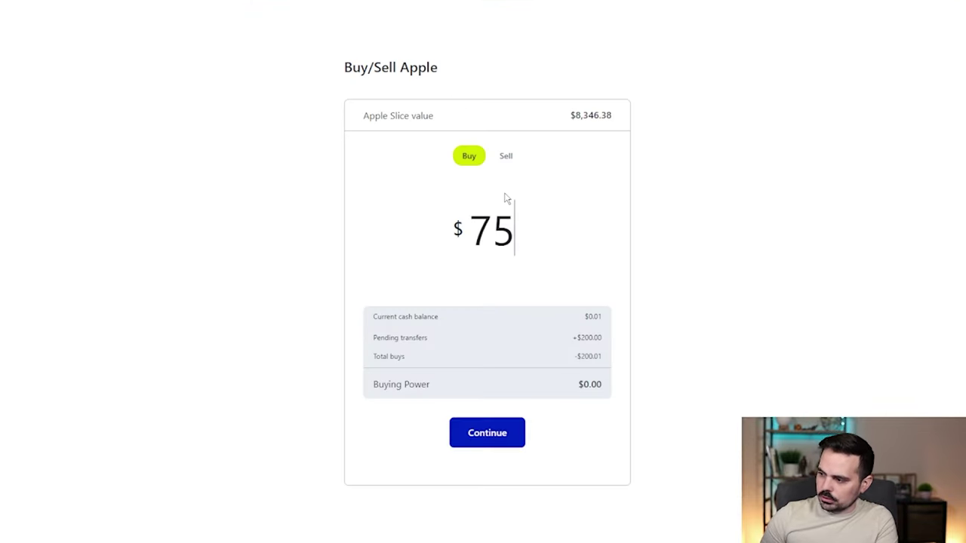
pyautogui.click(479, 435)
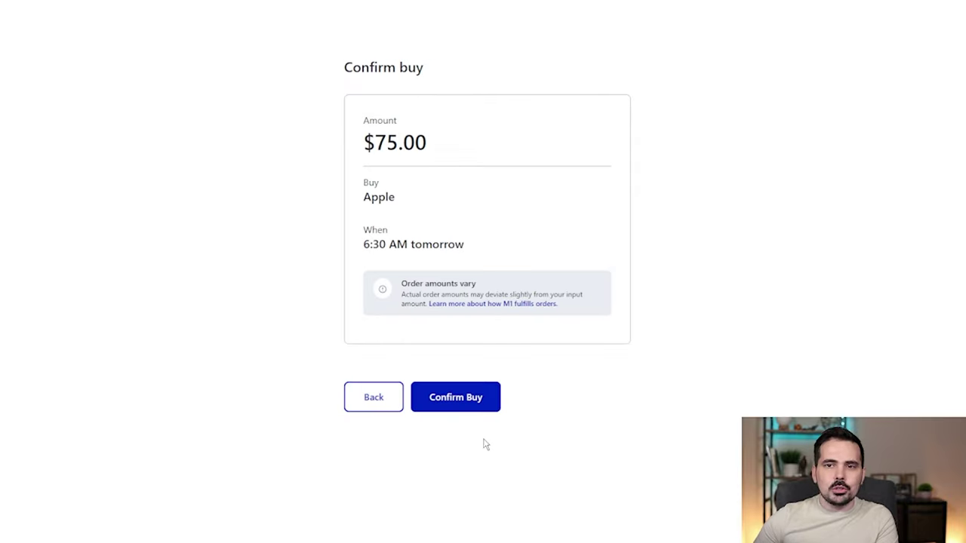
pyautogui.click(447, 409)
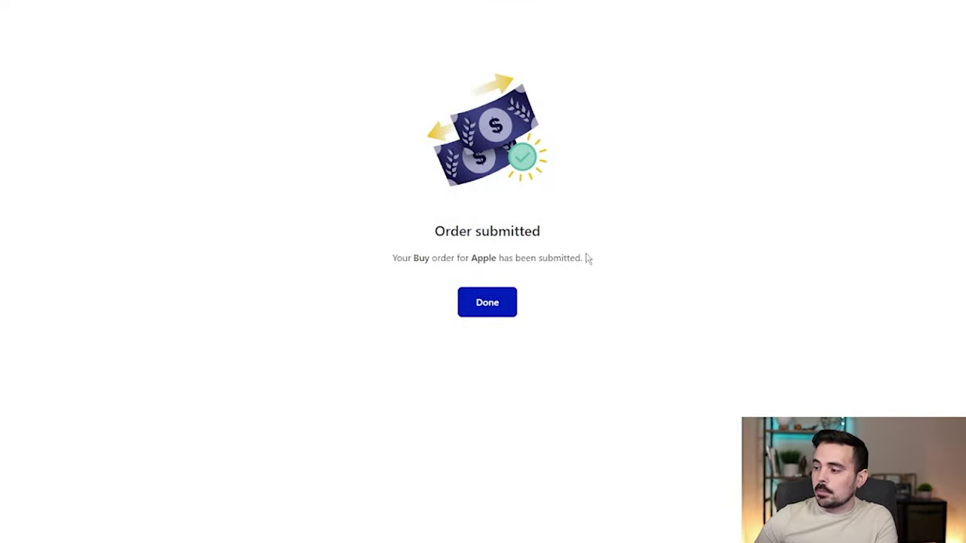
pyautogui.click(469, 303)
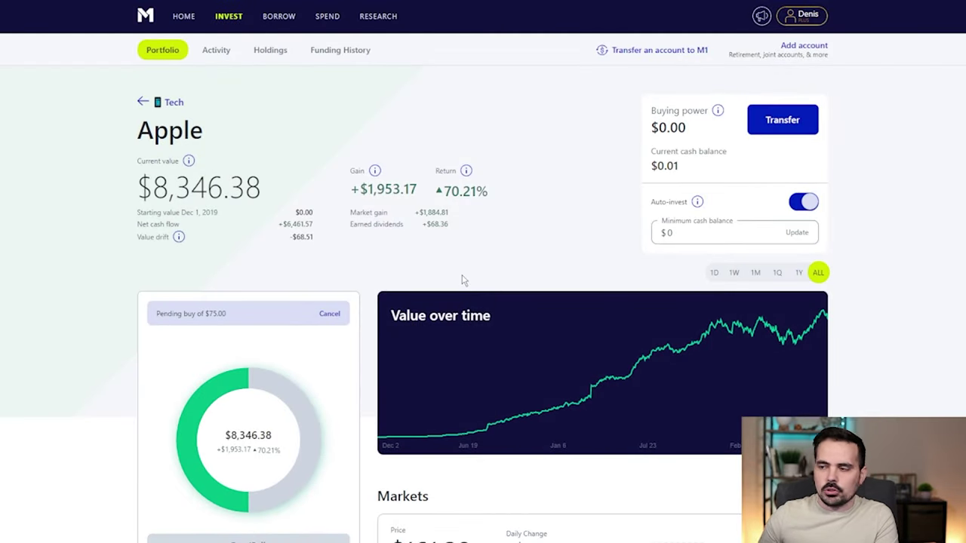
# - Go back to the portfolio overview and review the pending buy orders in the upcoming trades details
pyautogui.click(162, 51)
pyautogui.scroll(-5, 345, 244)
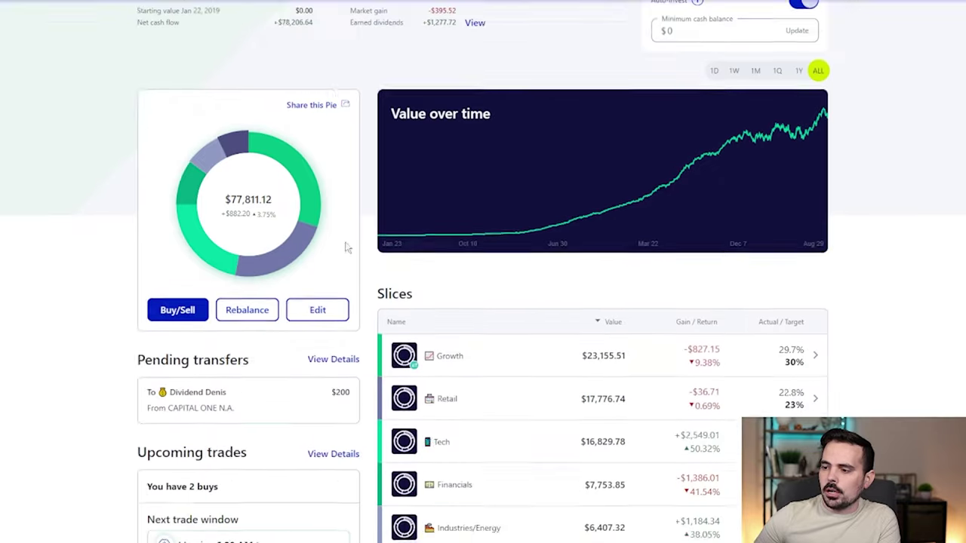
pyautogui.moveTo(89, 221); pyautogui.dragTo(334, 236)
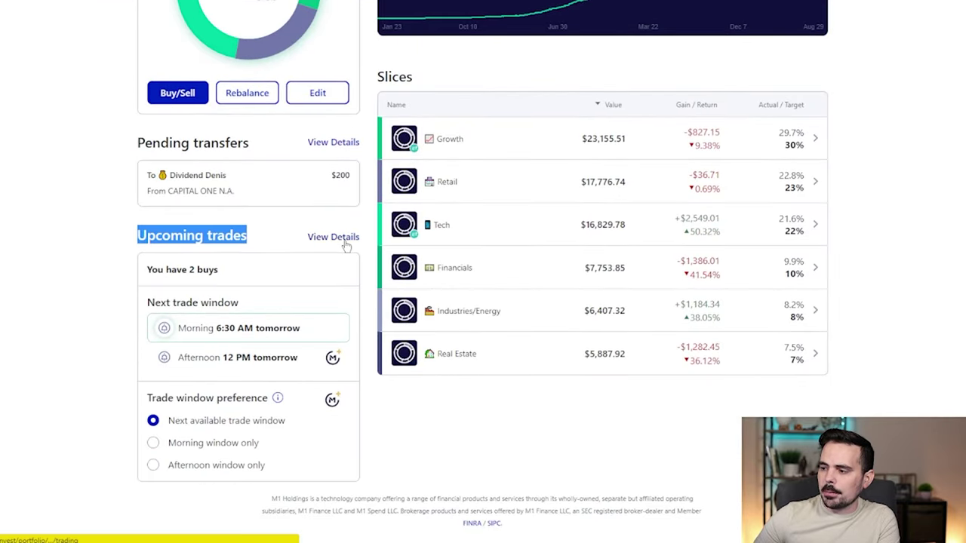
pyautogui.click(332, 237)
pyautogui.scroll(-1, 491, 260)
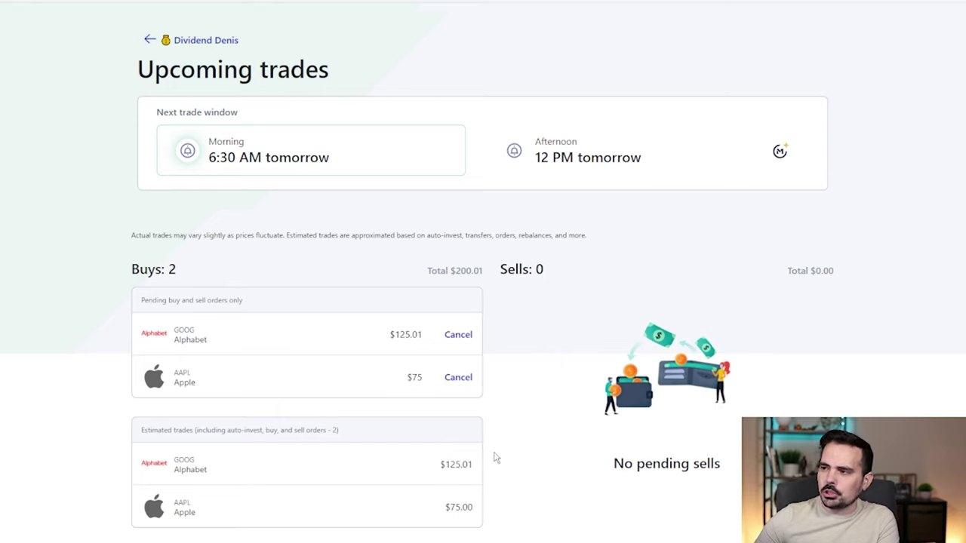
pyautogui.moveTo(143, 304); pyautogui.dragTo(347, 345)
pyautogui.click(335, 380)
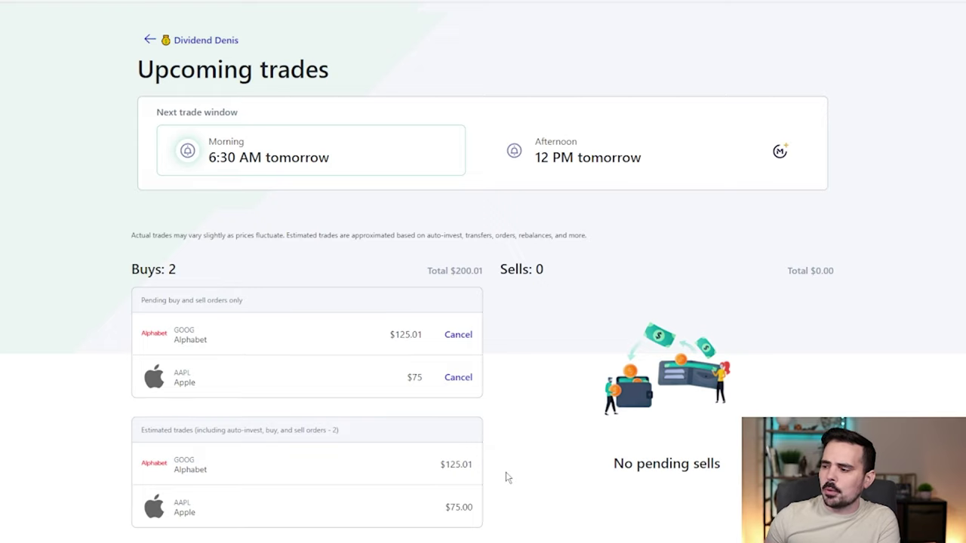
# - Cancel the pending Alphabet buy order and check how the estimated trades are redistributed
pyautogui.click(465, 341)
pyautogui.click(478, 340)
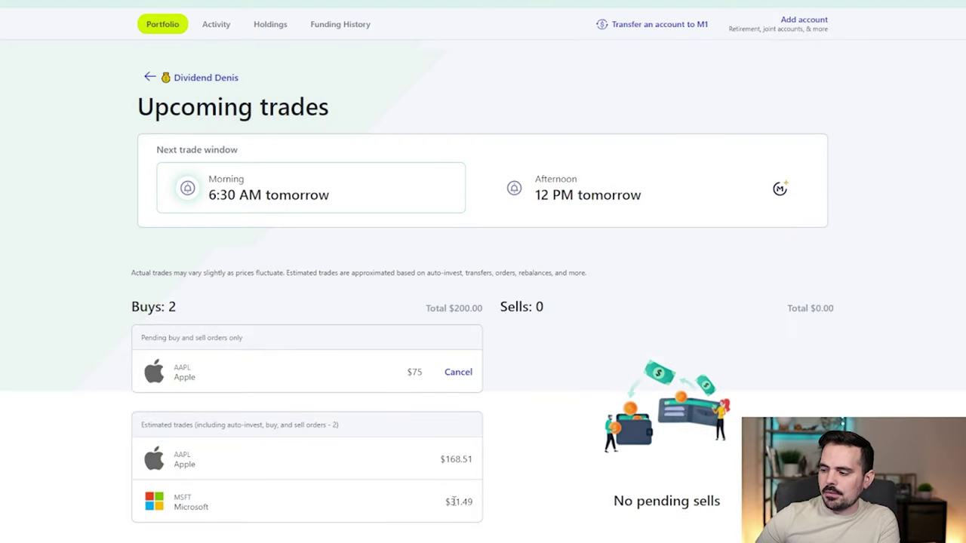
pyautogui.moveTo(444, 458); pyautogui.dragTo(498, 463)
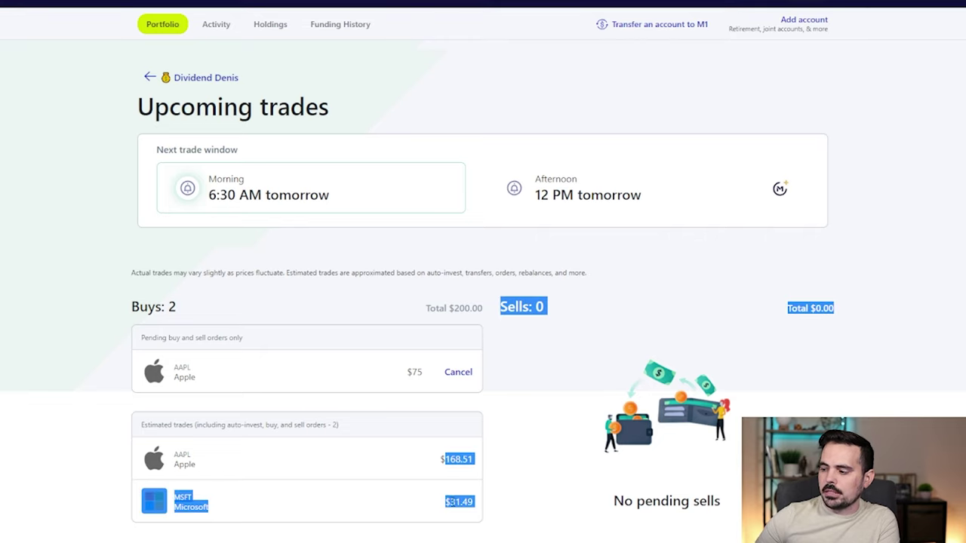
pyautogui.click(449, 515)
pyautogui.scroll(1, 242, 310)
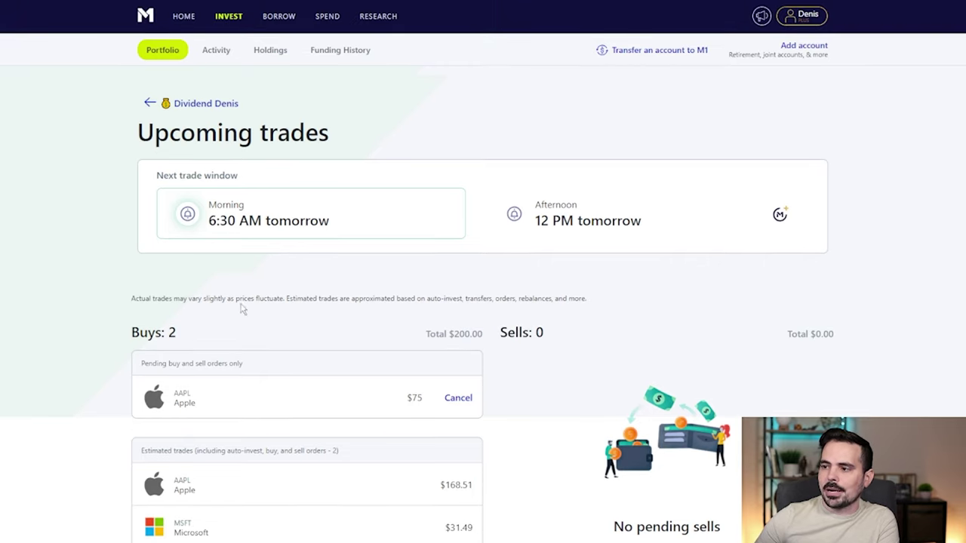
# - Return to the portfolio overview and start a new recurring transfer schedule
pyautogui.click(162, 52)
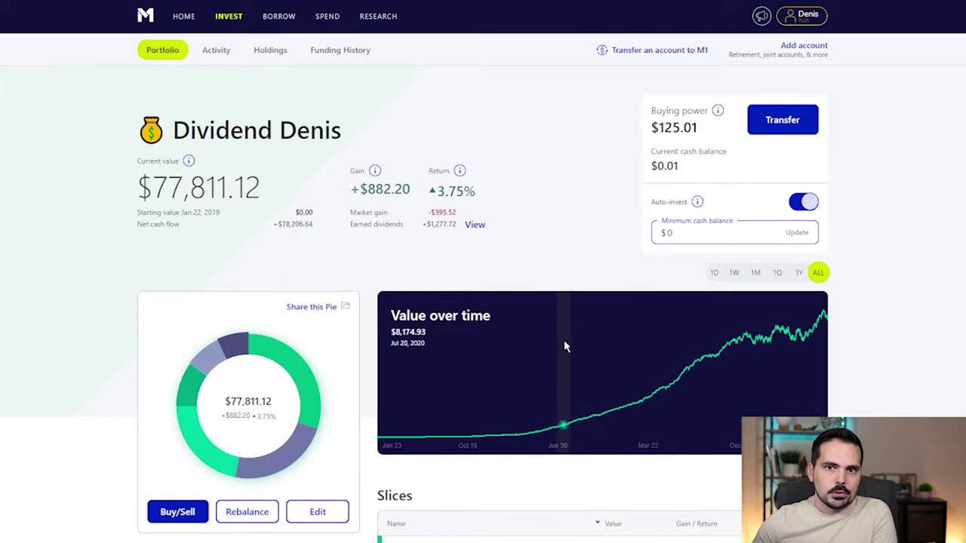
pyautogui.click(755, 132)
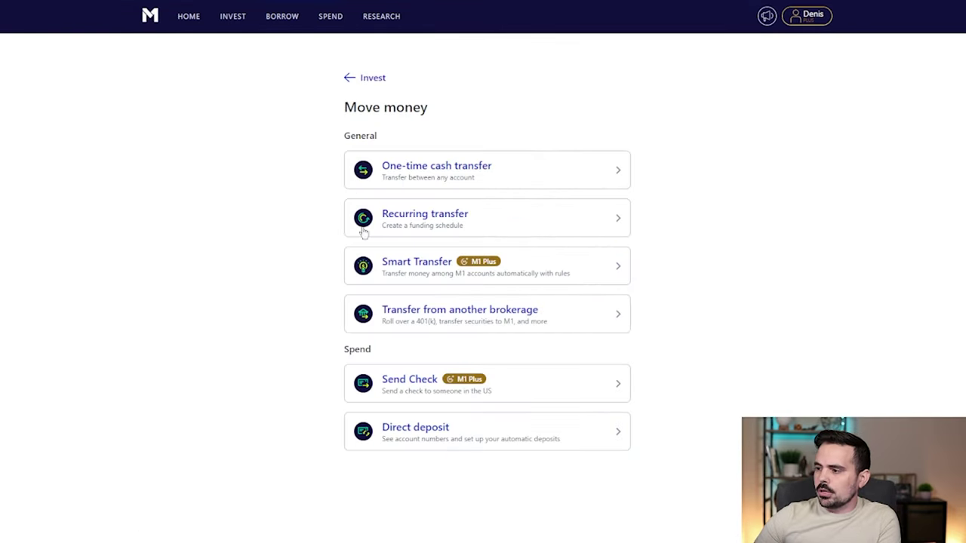
pyautogui.click(397, 223)
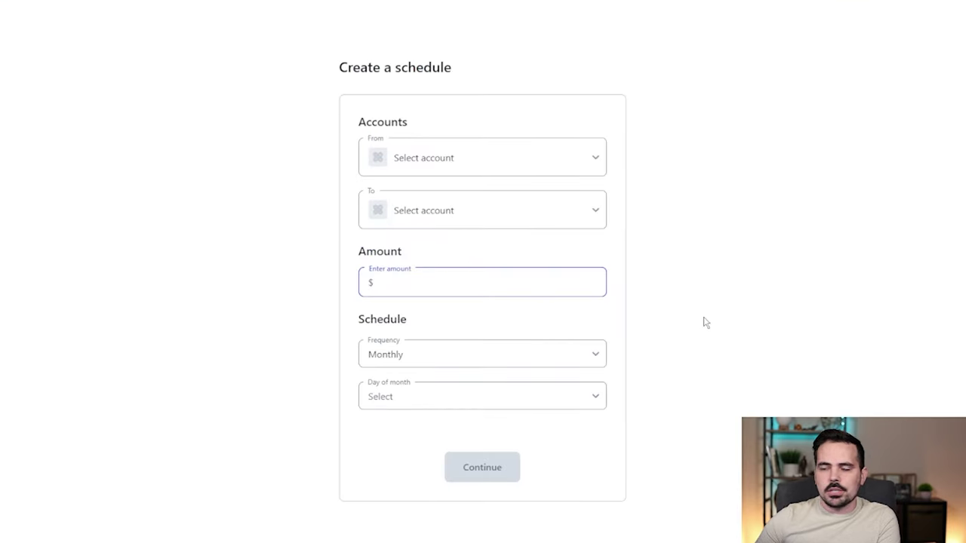
# - Set the recurring transfer from the Capital One checking account to the Invest account with an amount of $100
pyautogui.click(399, 160)
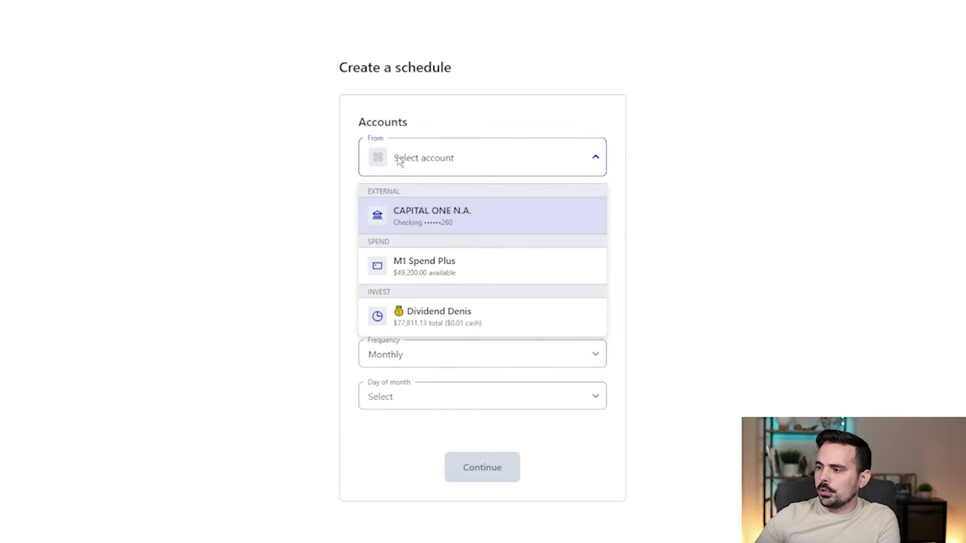
pyautogui.click(452, 215)
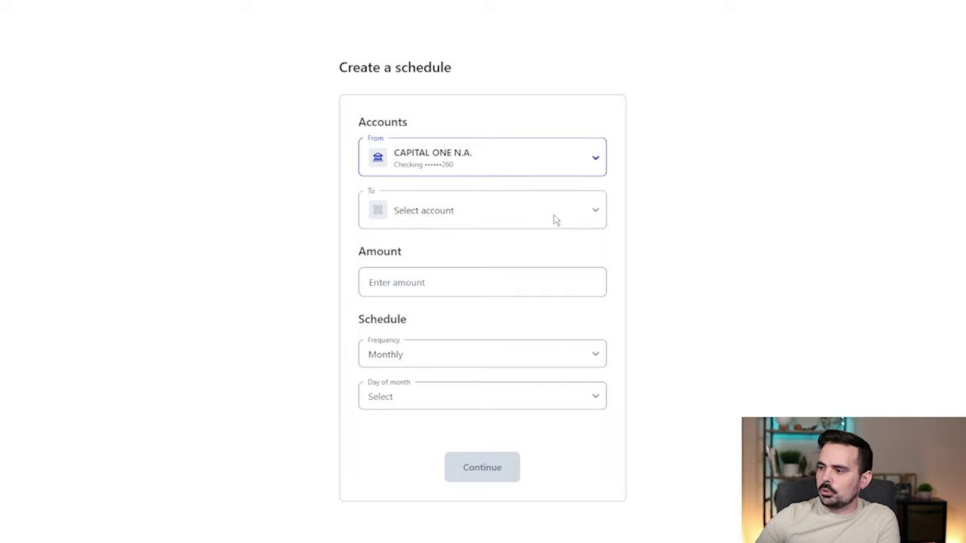
pyautogui.scroll(-1, 483, 204)
pyautogui.click(426, 195)
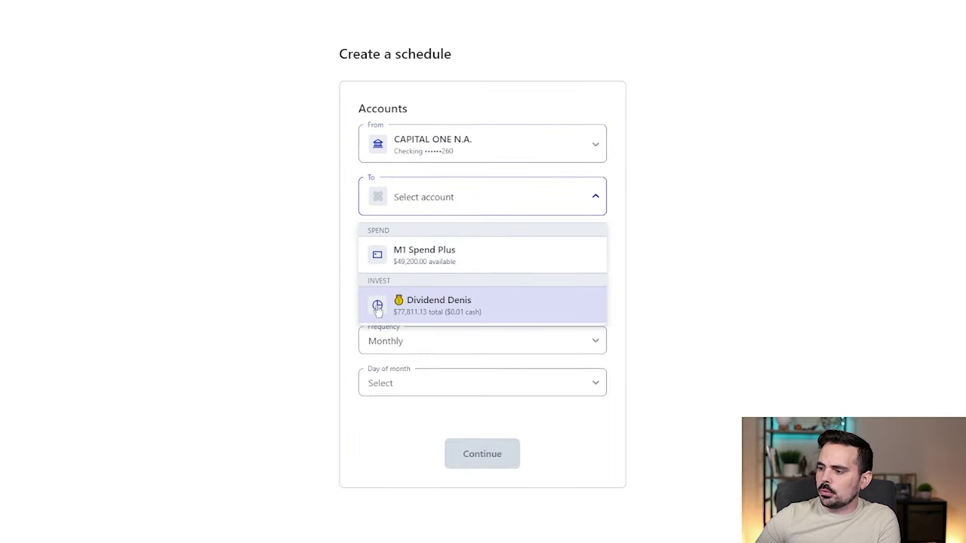
pyautogui.click(431, 315)
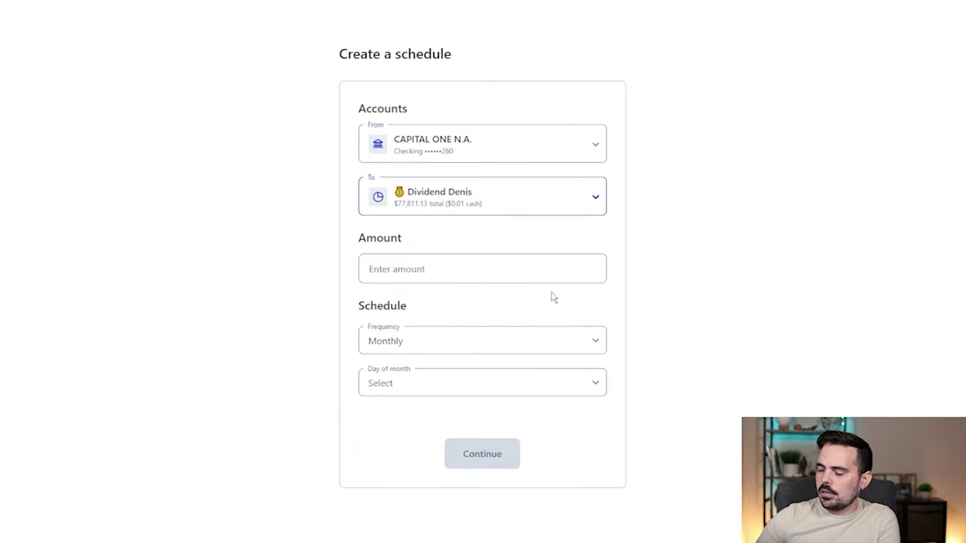
pyautogui.click(532, 270)
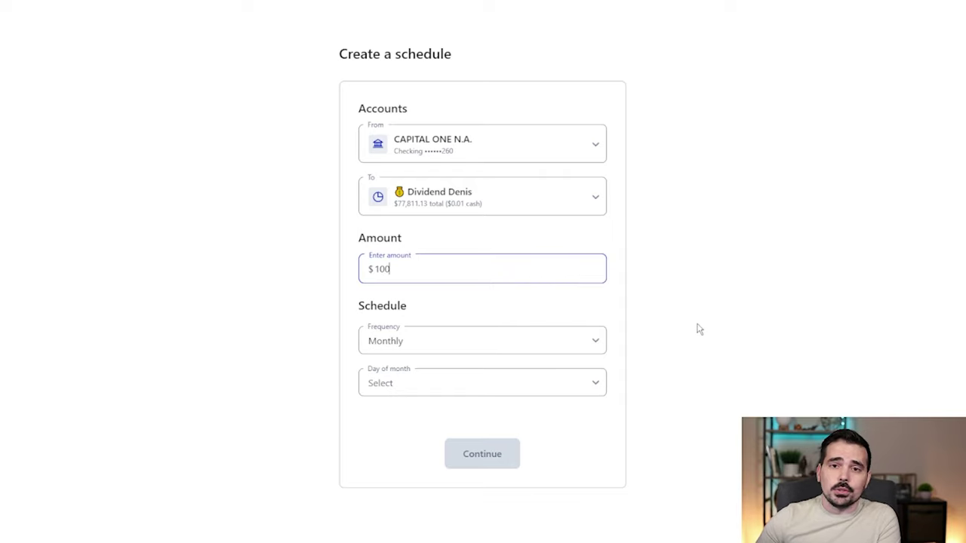
pyautogui.click(765, 318)
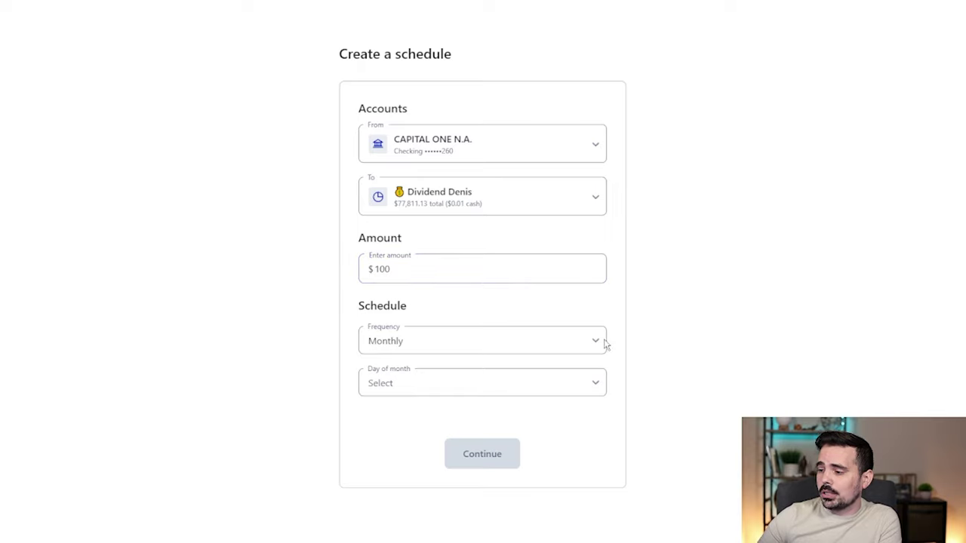
# - Set the transfer frequency to Week of month, on the second Wednesday
pyautogui.click(416, 341)
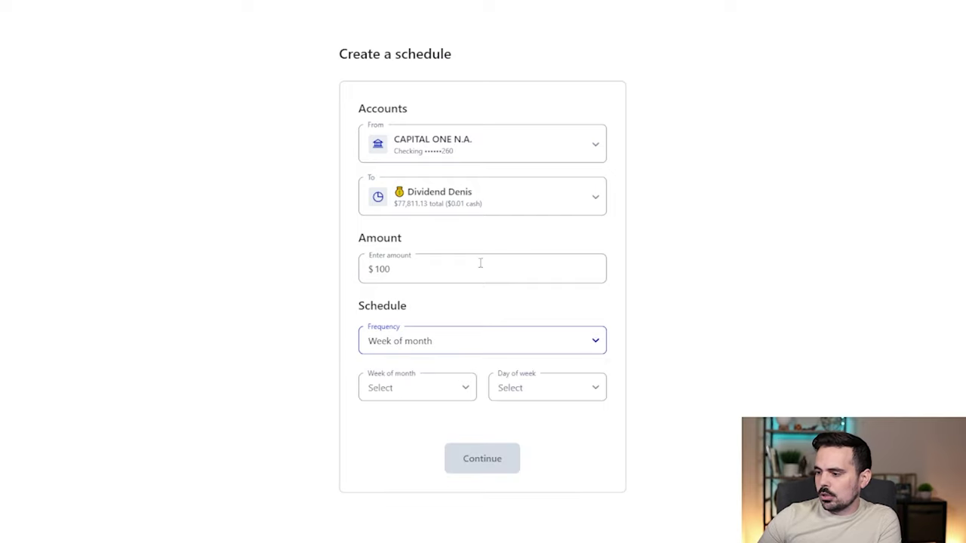
pyautogui.click(429, 388)
pyautogui.click(636, 371)
pyautogui.click(547, 388)
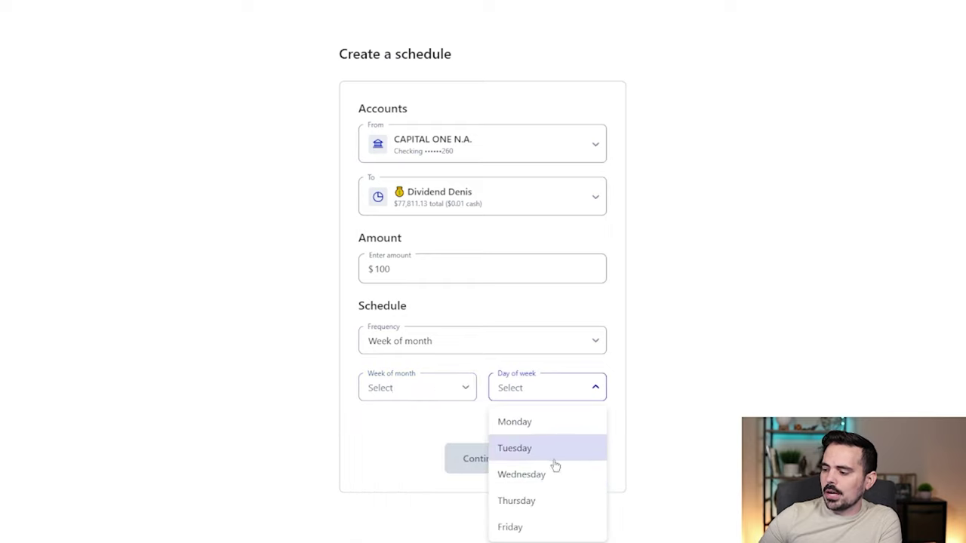
pyautogui.click(396, 391)
pyautogui.click(405, 453)
pyautogui.click(560, 391)
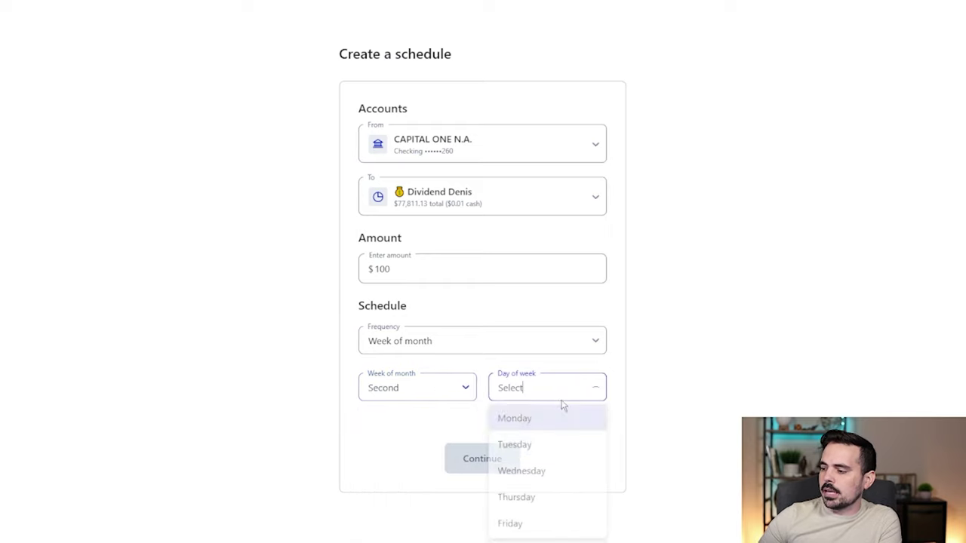
pyautogui.click(556, 473)
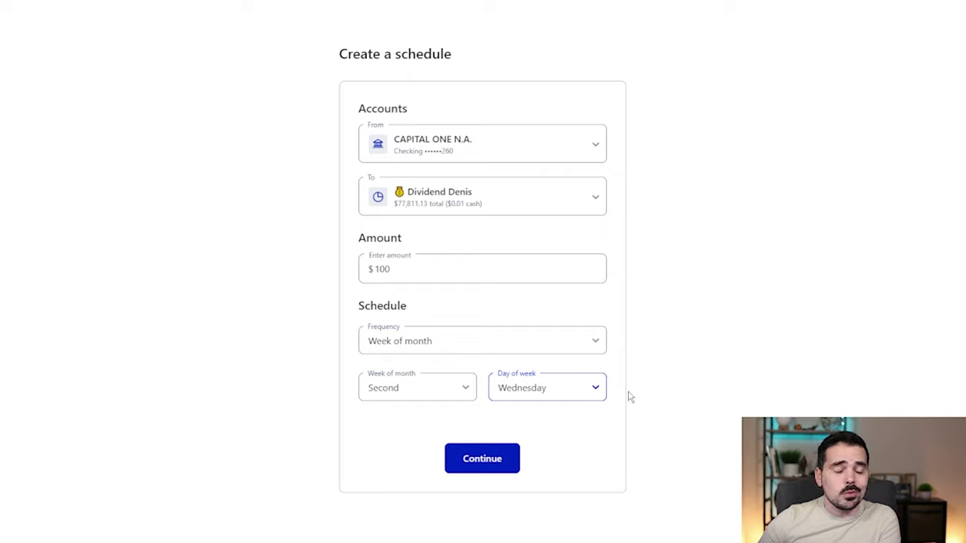
# - Set the transfer schedule to Biweekly on Friday, starting this week
pyautogui.click(498, 344)
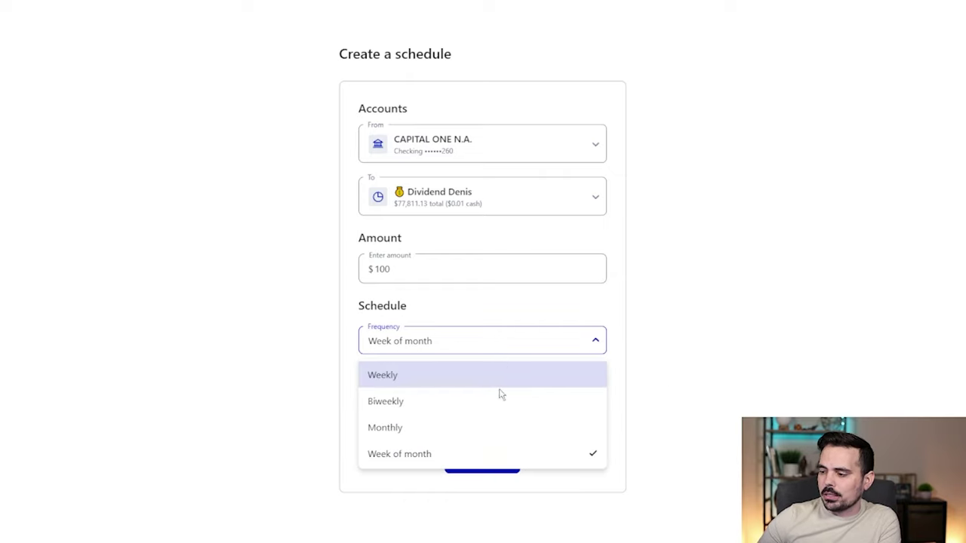
pyautogui.click(453, 410)
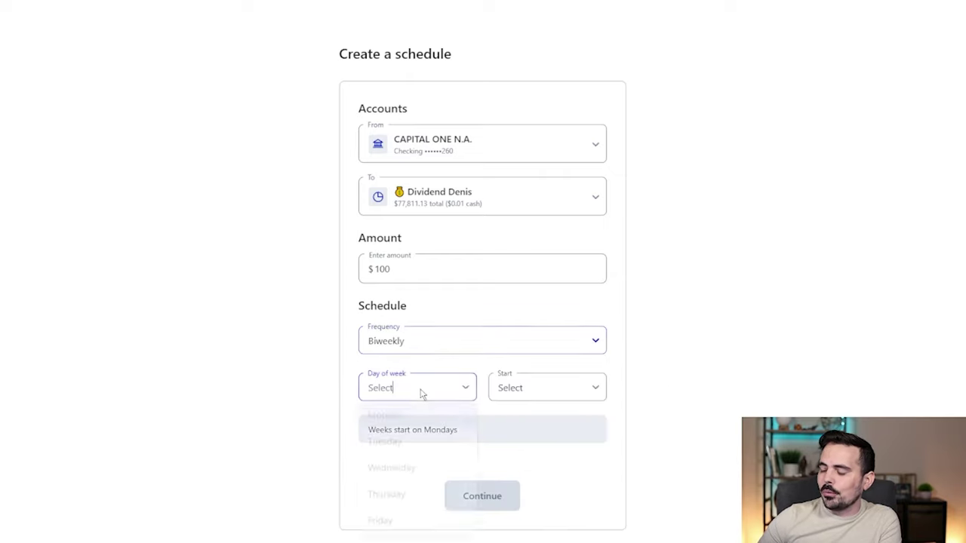
pyautogui.click(418, 390)
pyautogui.scroll(-1, 388, 521)
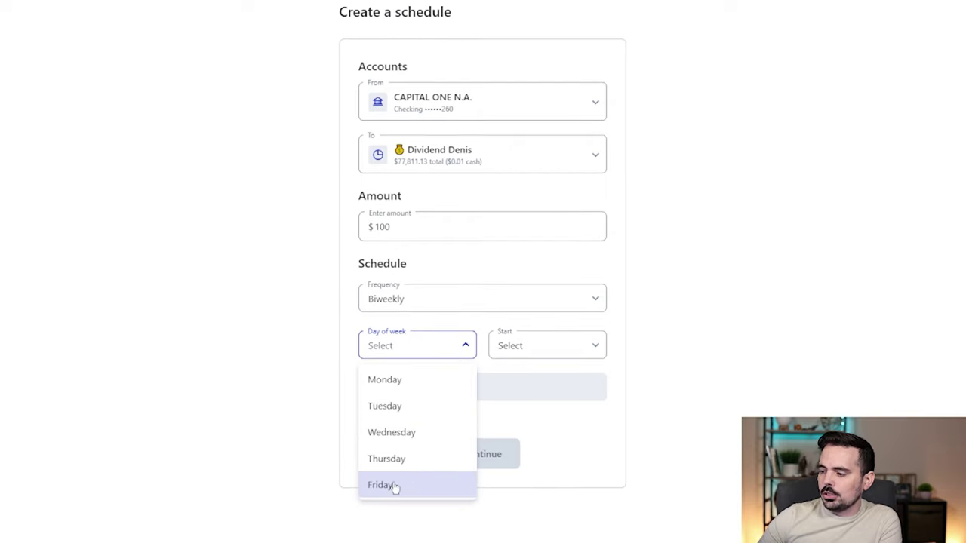
pyautogui.click(395, 486)
pyautogui.click(562, 348)
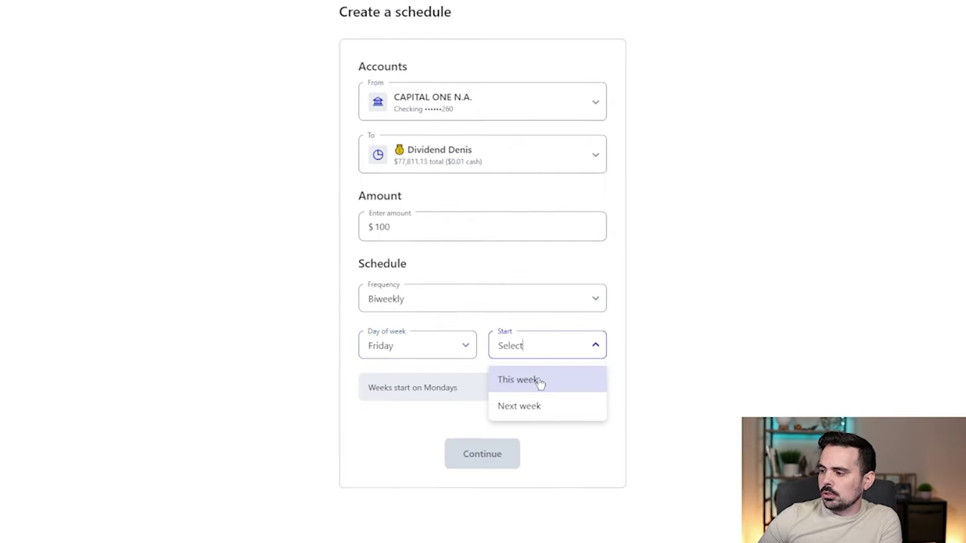
pyautogui.click(539, 381)
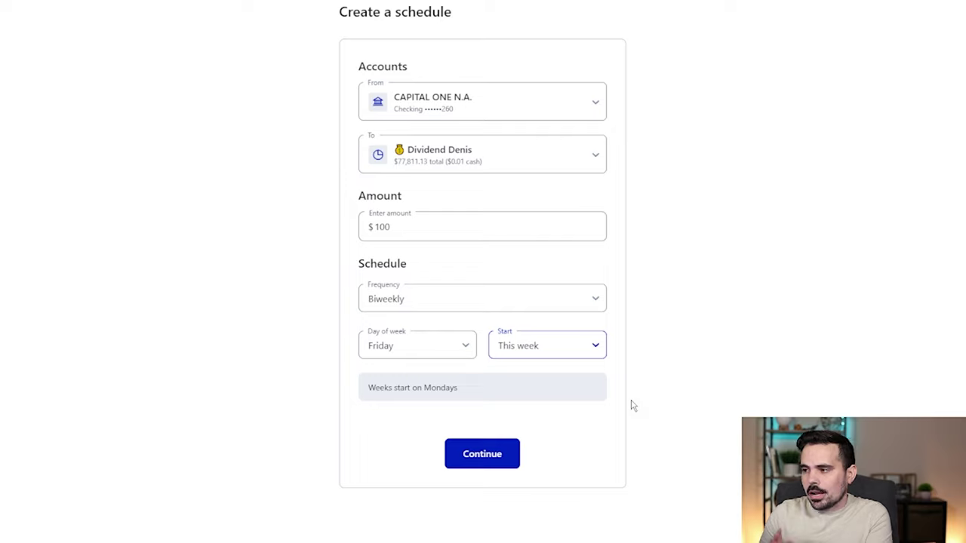
# - Set the recurring transfer amount to $10
pyautogui.doubleClick(386, 226)
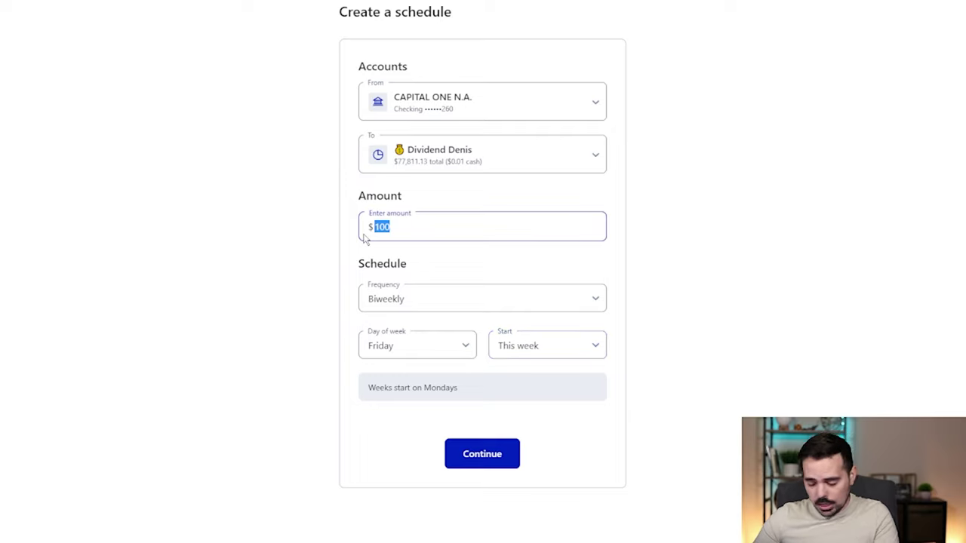
pyautogui.write('10')
pyautogui.click(657, 228)
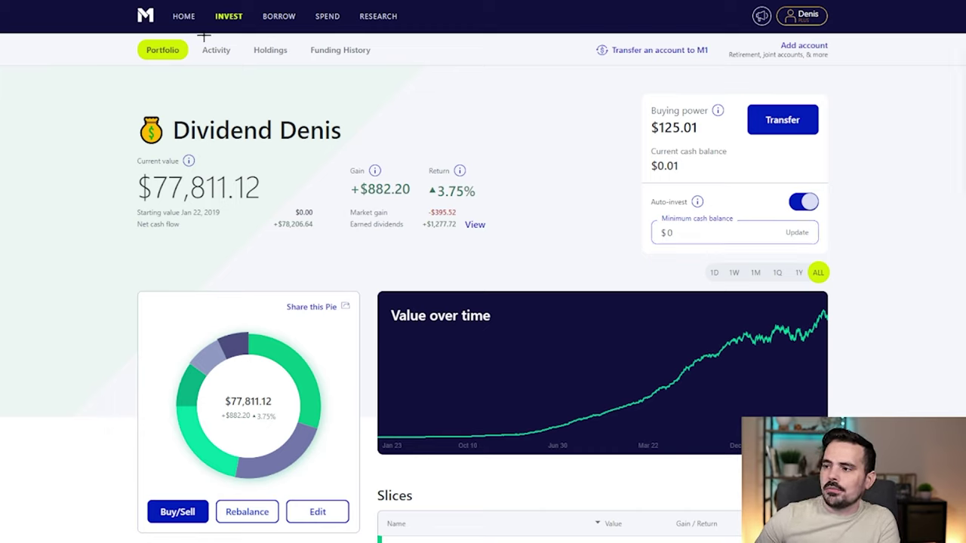
# - Open the investment account's activity history and sort it by date with the oldest entries first to examine the earliest deposit
pyautogui.moveTo(205, 37)
pyautogui.mouseDown()
pyautogui.moveTo(206, 72)
pyautogui.moveTo(202, 35)
pyautogui.moveTo(181, 41)
pyautogui.mouseUp()
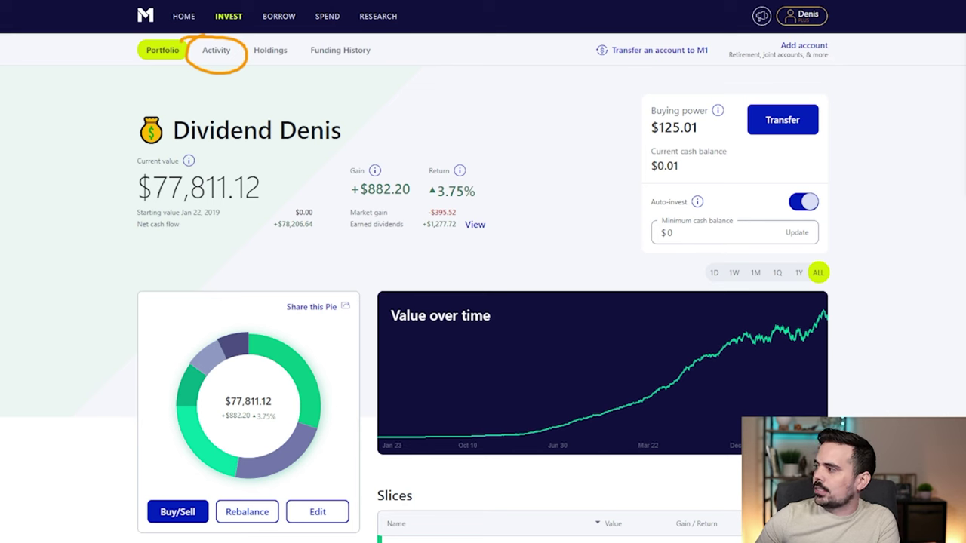
pyautogui.click(216, 51)
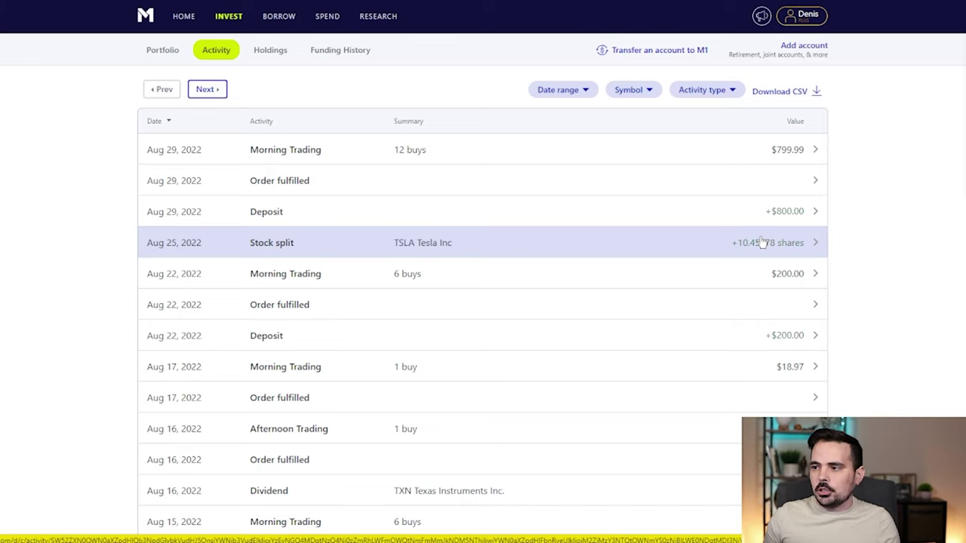
pyautogui.click(160, 123)
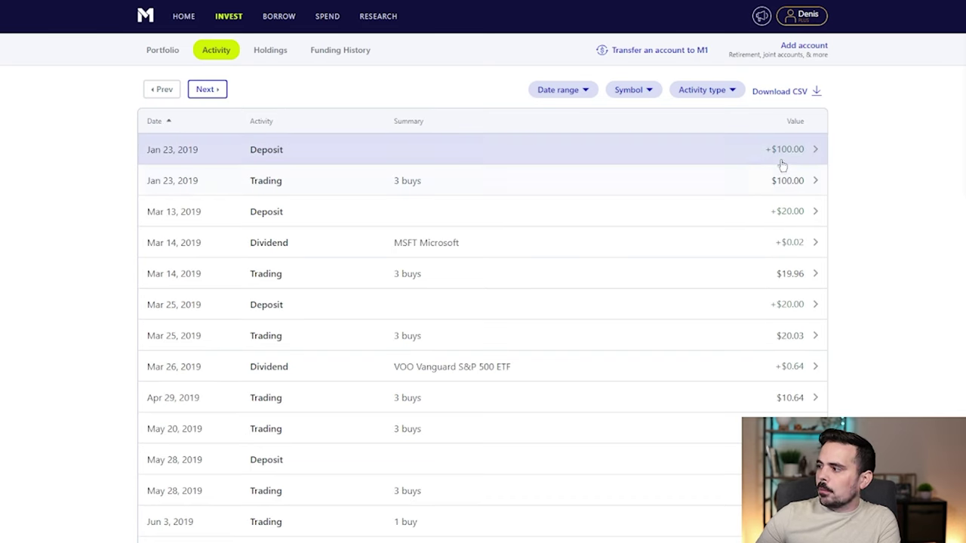
pyautogui.click(753, 160)
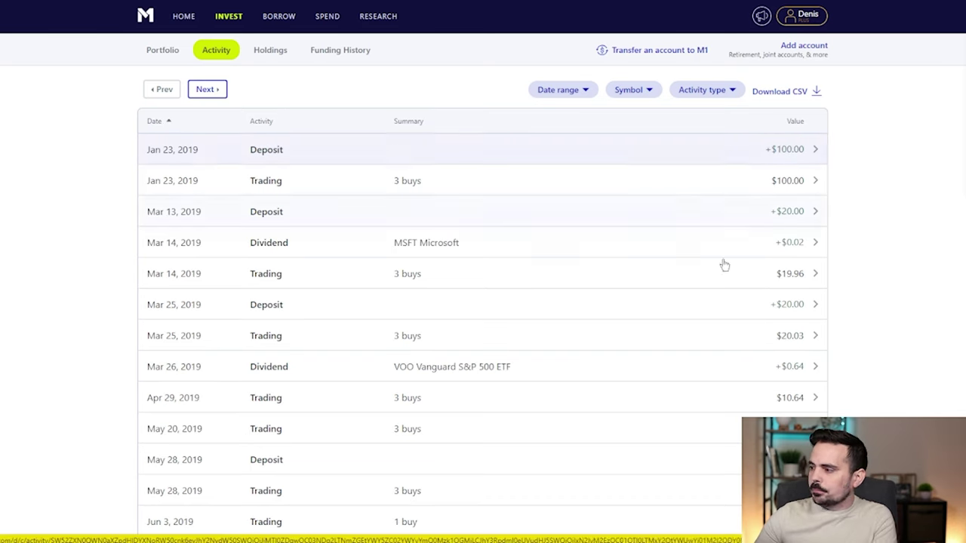
# - Look through the 2019 activity entries and sort the history by date with the newest entries first
pyautogui.scroll(-3, 795, 312)
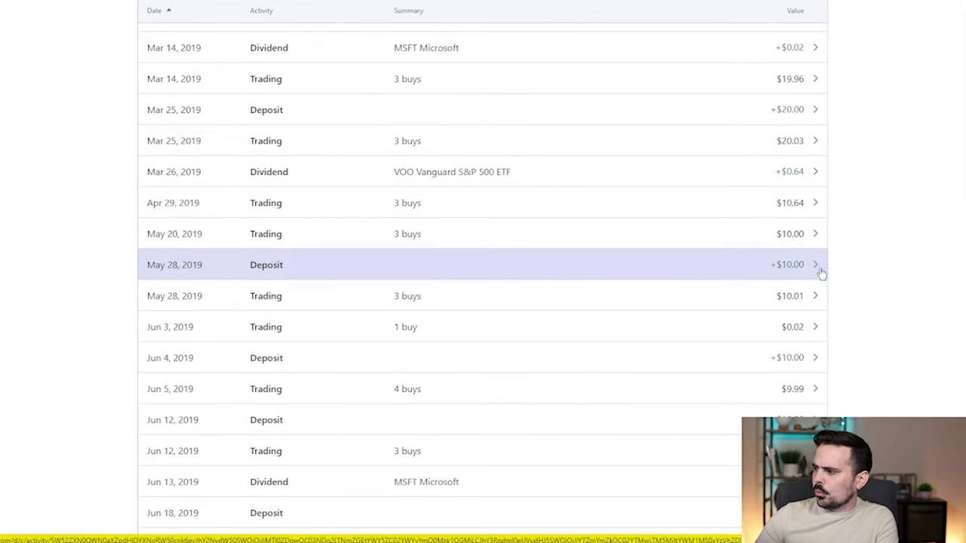
pyautogui.scroll(-3, 819, 270)
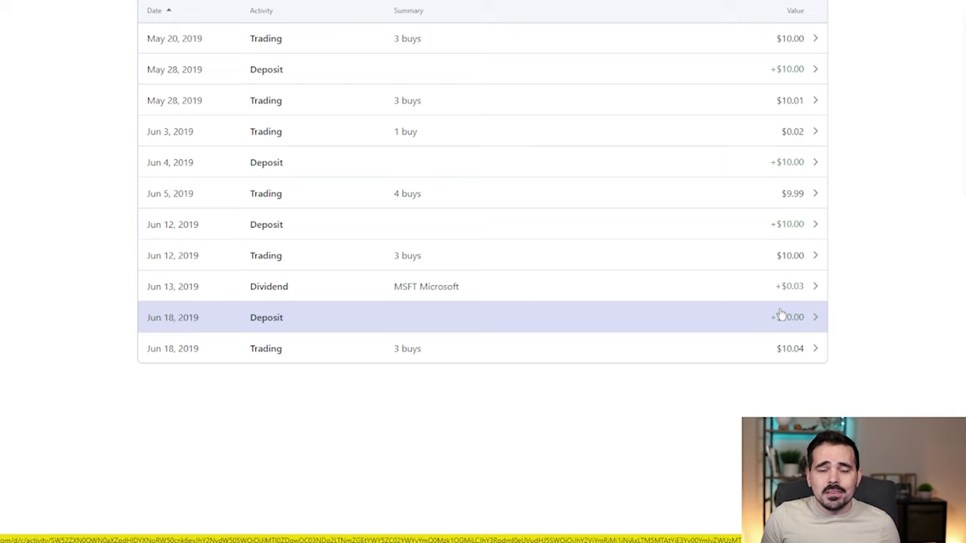
pyautogui.scroll(6, 781, 315)
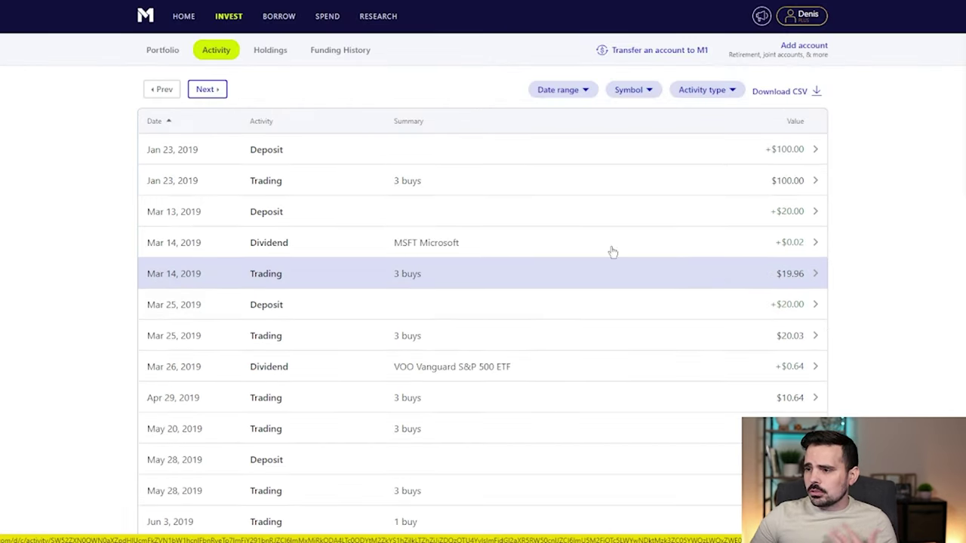
pyautogui.click(155, 122)
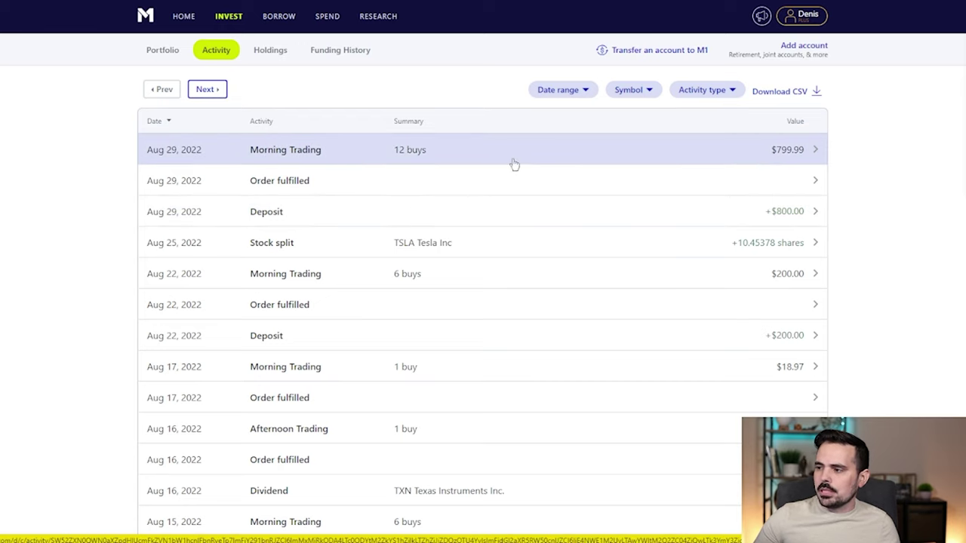
# - Open the Aug 29, 2022 Morning Trading entry and examine its list of buys and sells
pyautogui.click(724, 159)
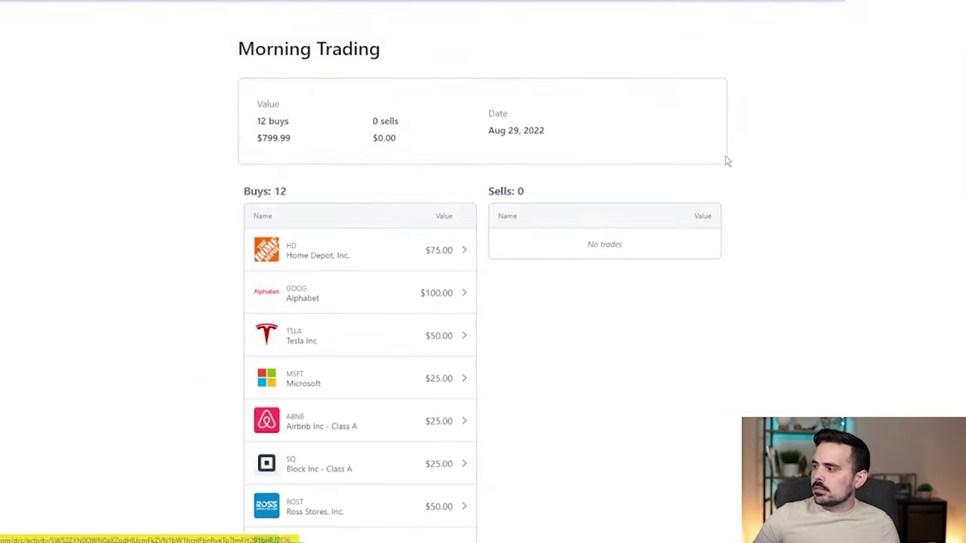
pyautogui.scroll(-2, 681, 192)
pyautogui.scroll(-2, 679, 191)
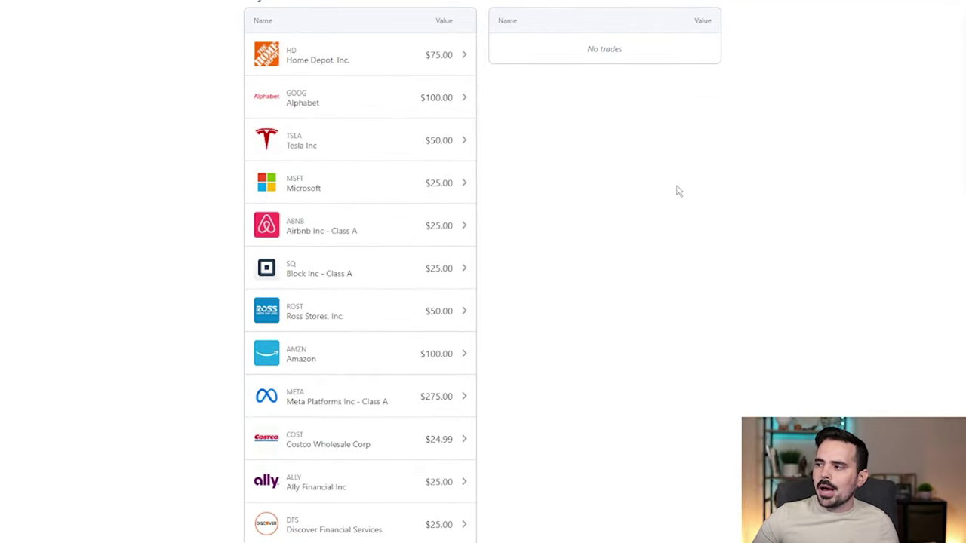
pyautogui.scroll(2, 676, 192)
pyautogui.scroll(-2, 677, 192)
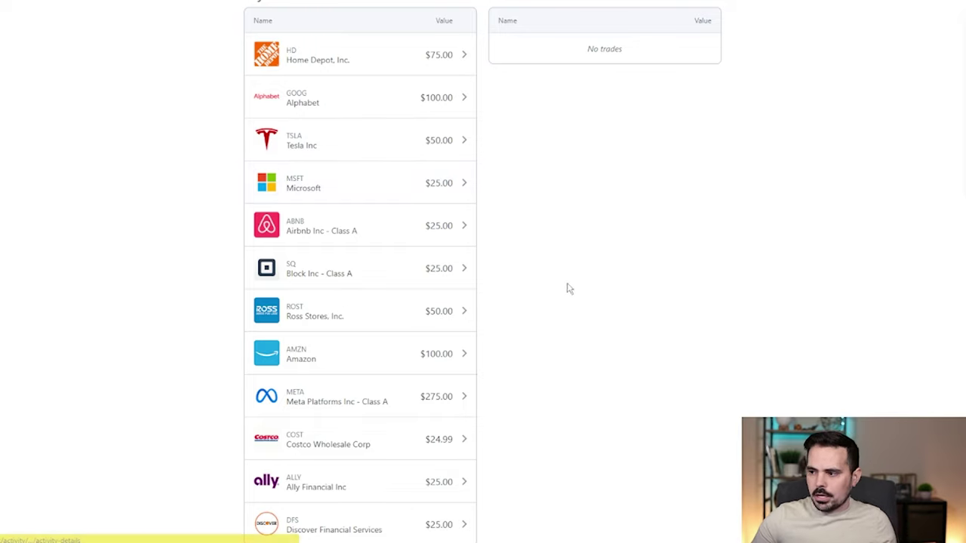
pyautogui.scroll(2, 571, 286)
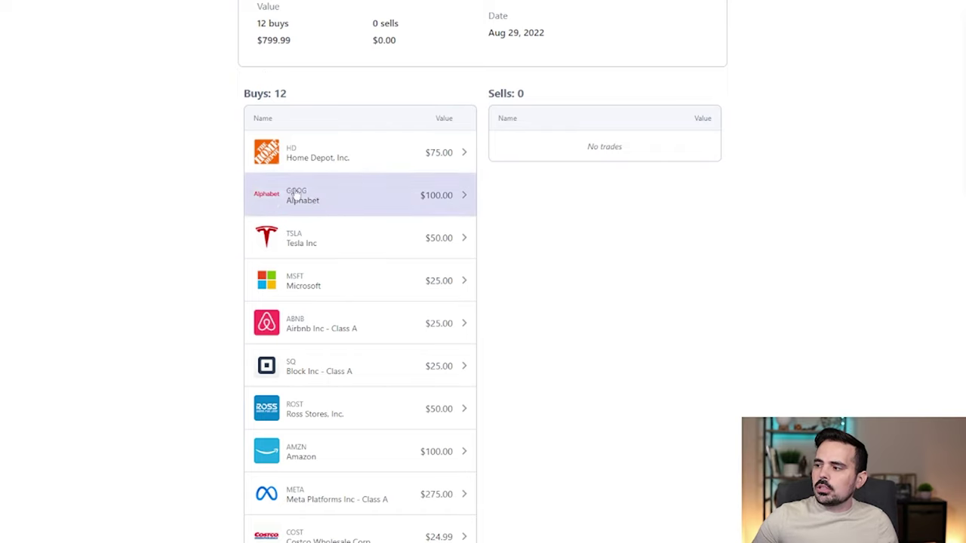
pyautogui.scroll(-1, 296, 167)
pyautogui.scroll(-3, 301, 151)
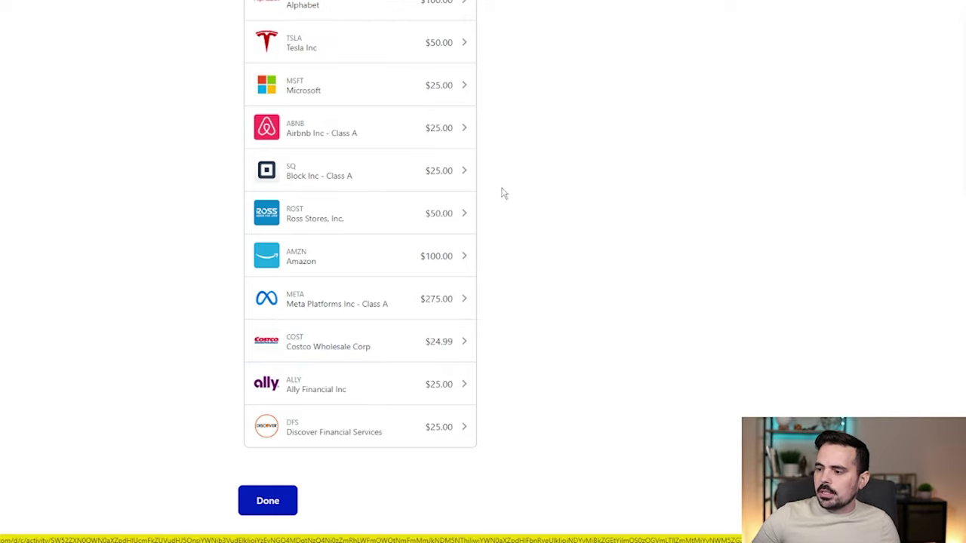
pyautogui.scroll(4, 502, 191)
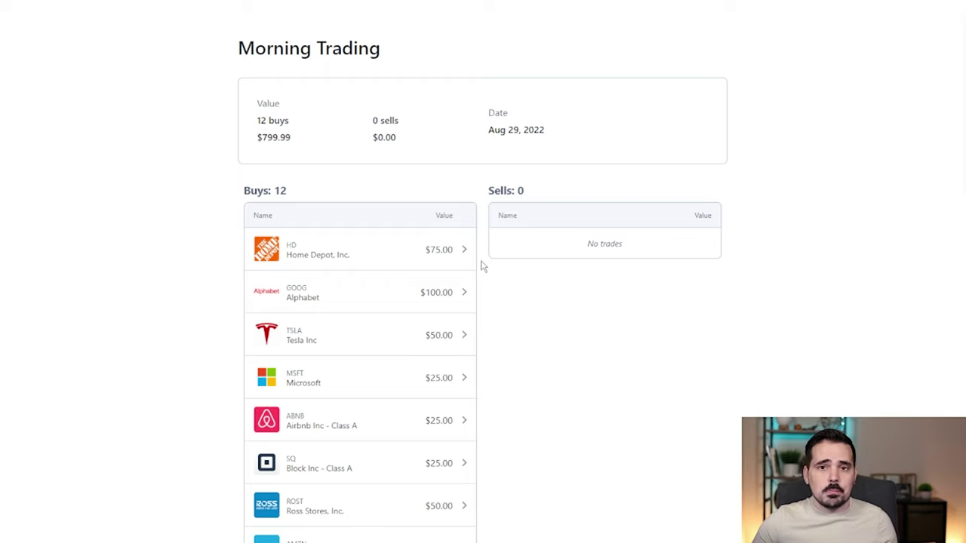
pyautogui.scroll(-1, 482, 266)
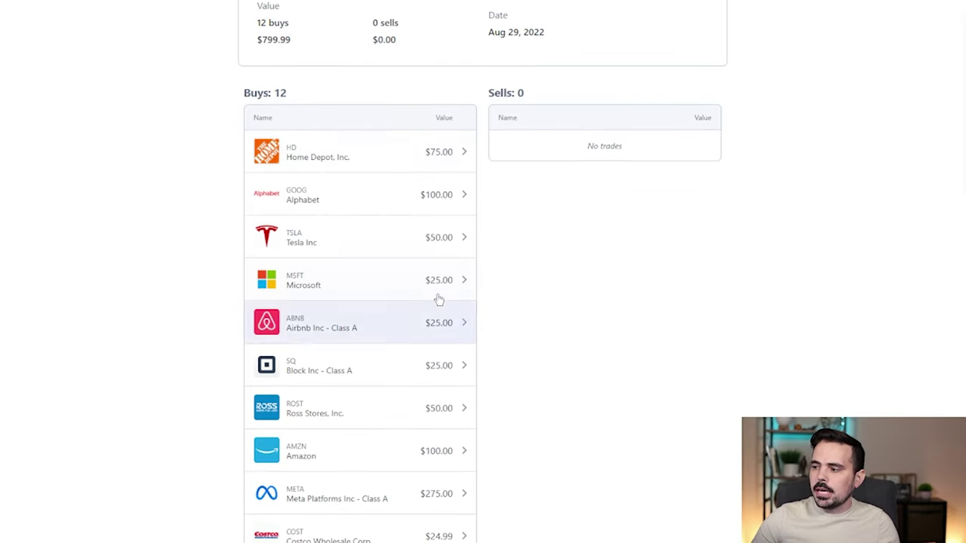
pyautogui.scroll(-1, 377, 300)
# - Open the Home Depot buy from that trade and examine its value, date, share price and quantity, highlighting the figures
pyautogui.click(351, 60)
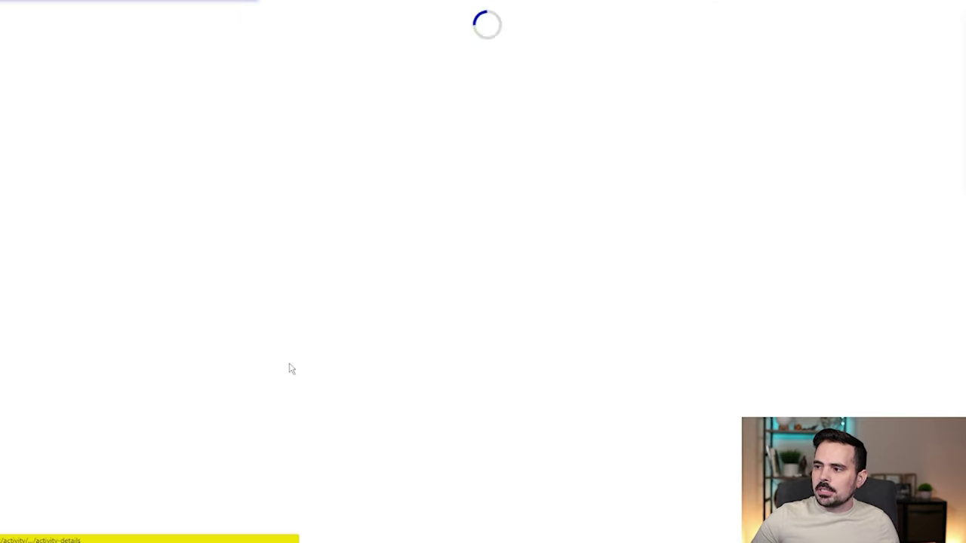
pyautogui.moveTo(369, 122); pyautogui.dragTo(305, 123)
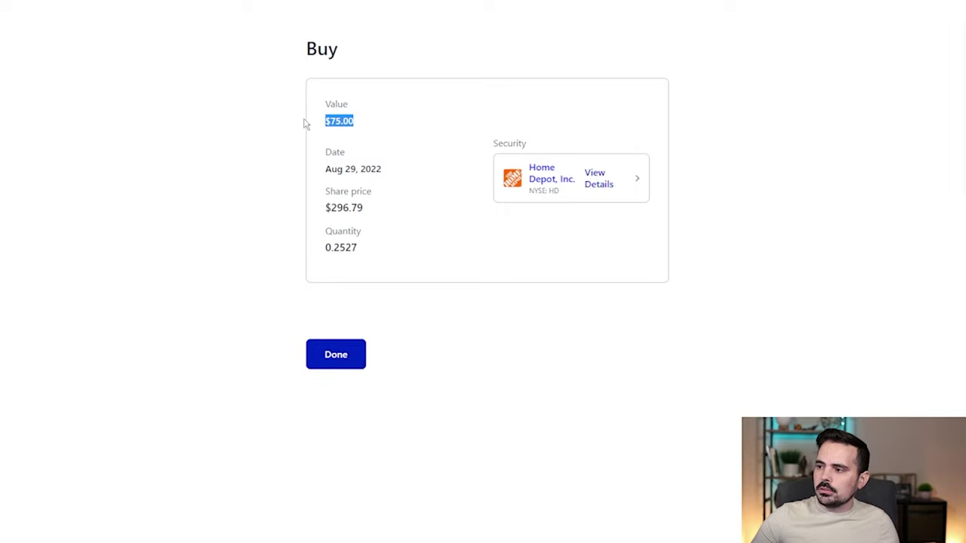
pyautogui.moveTo(390, 174); pyautogui.dragTo(321, 157)
pyautogui.click(370, 210)
pyautogui.moveTo(370, 210); pyautogui.dragTo(310, 218)
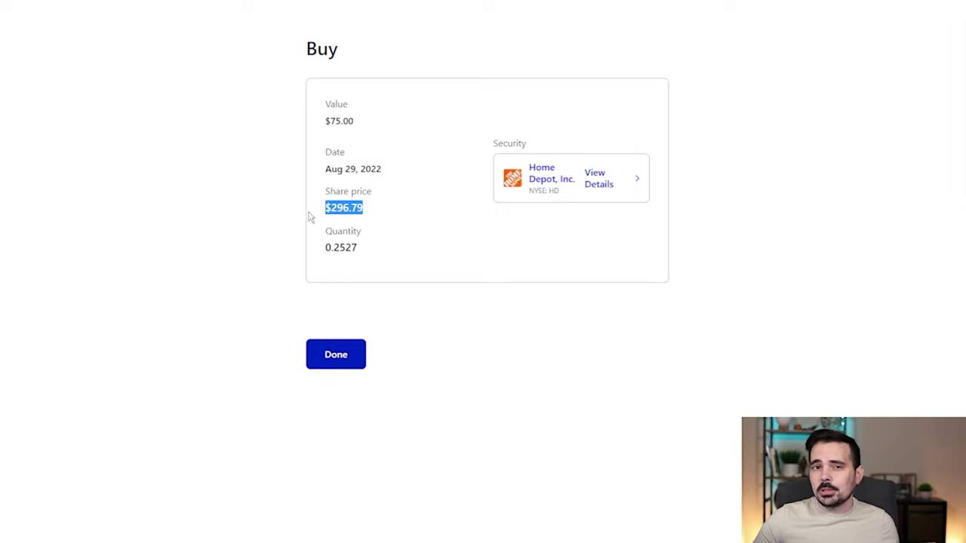
pyautogui.moveTo(375, 247); pyautogui.dragTo(309, 249)
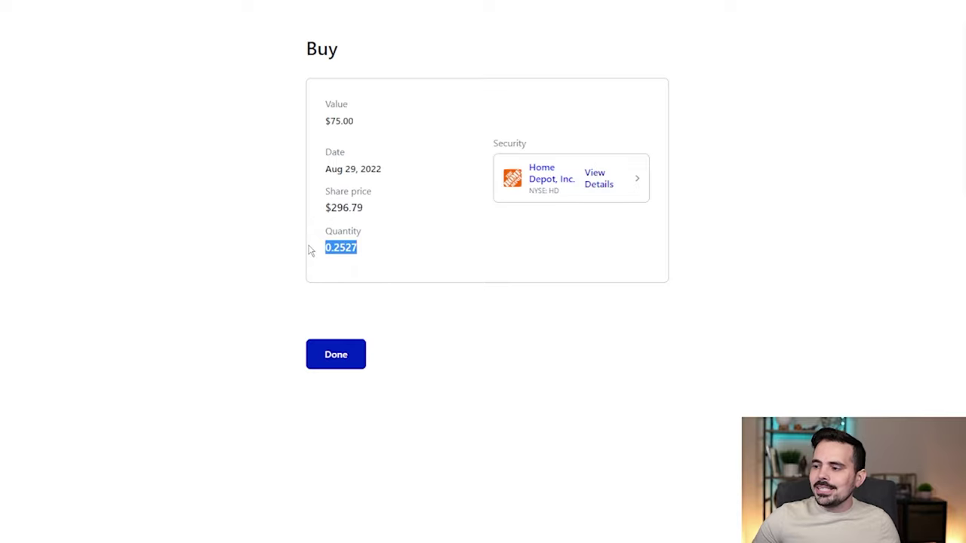
pyautogui.click(367, 243)
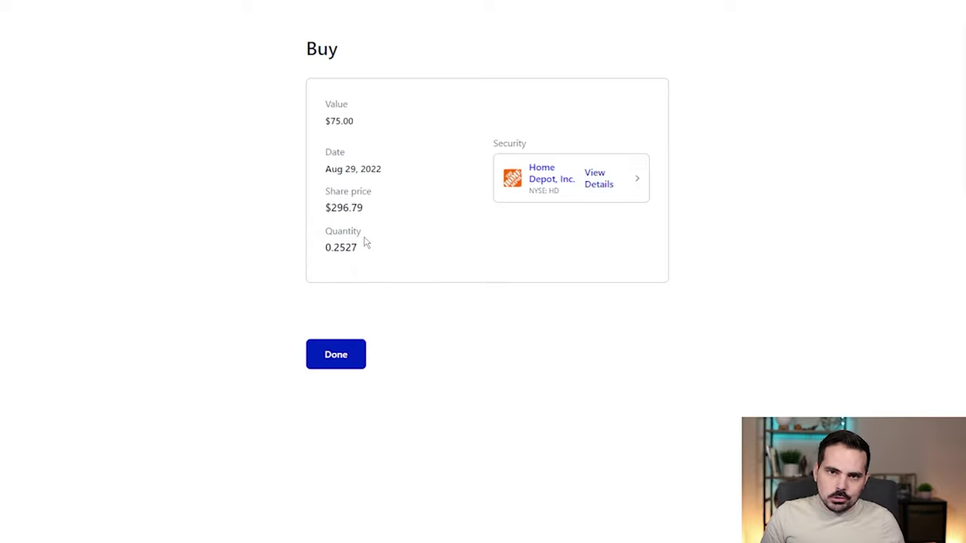
pyautogui.moveTo(360, 123); pyautogui.dragTo(323, 123)
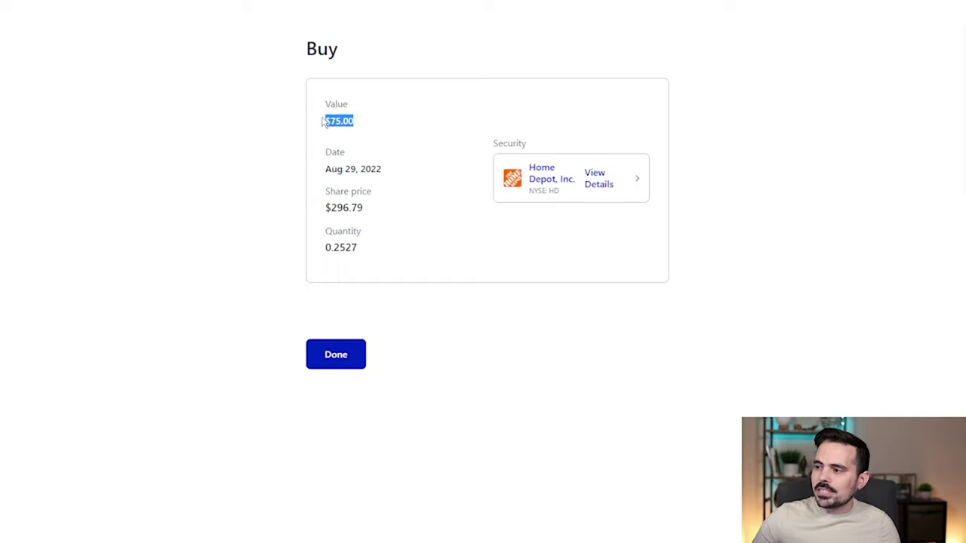
pyautogui.moveTo(362, 253); pyautogui.dragTo(320, 259)
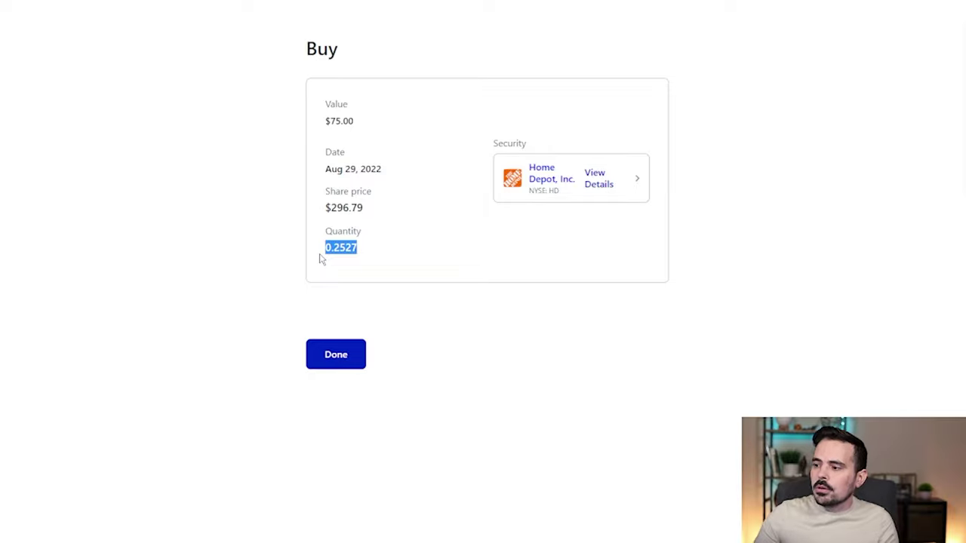
pyautogui.click(366, 242)
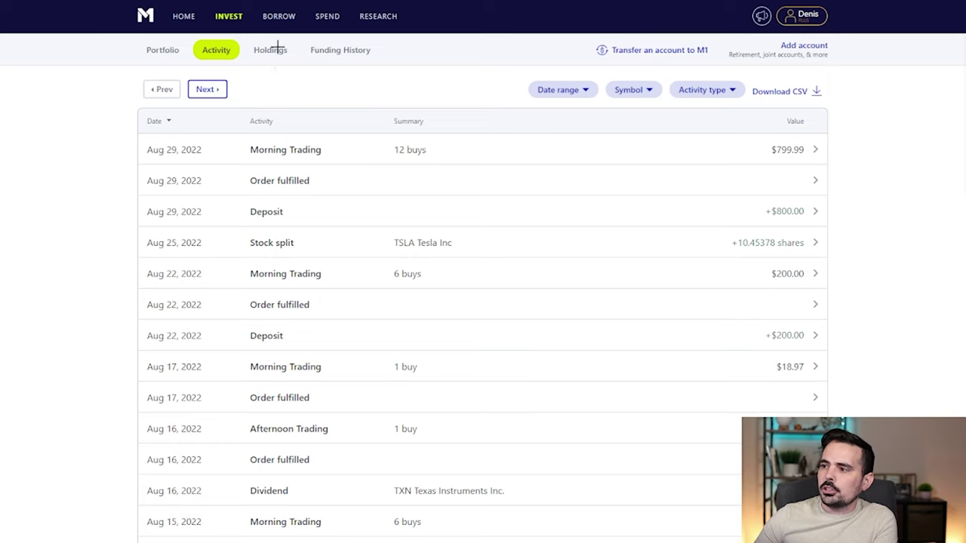
# - Open the account's holdings and circle the positions, cost basis, value and unrealized gain totals, then clear the markings
pyautogui.moveTo(278, 37)
pyautogui.mouseDown()
pyautogui.moveTo(242, 46)
pyautogui.moveTo(281, 34)
pyautogui.moveTo(295, 42)
pyautogui.mouseUp()
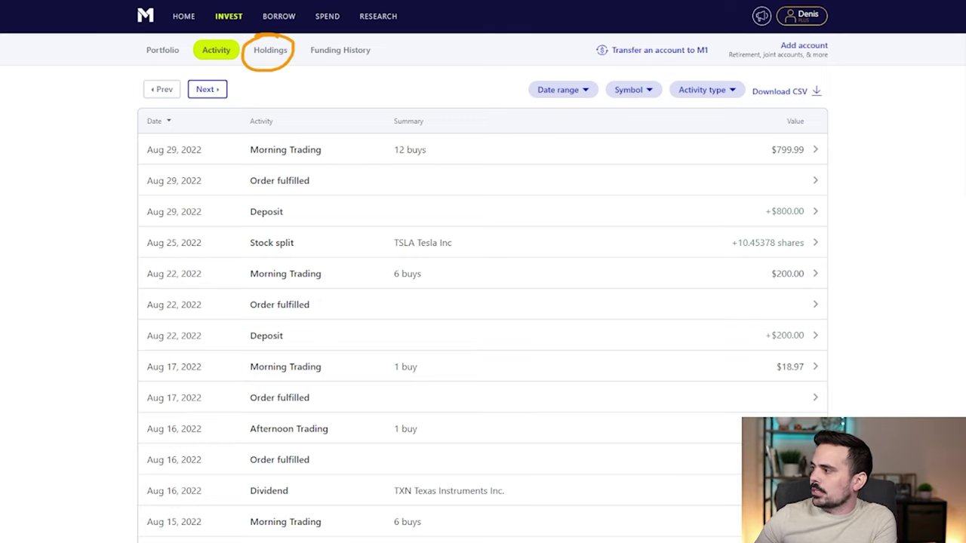
pyautogui.click(270, 50)
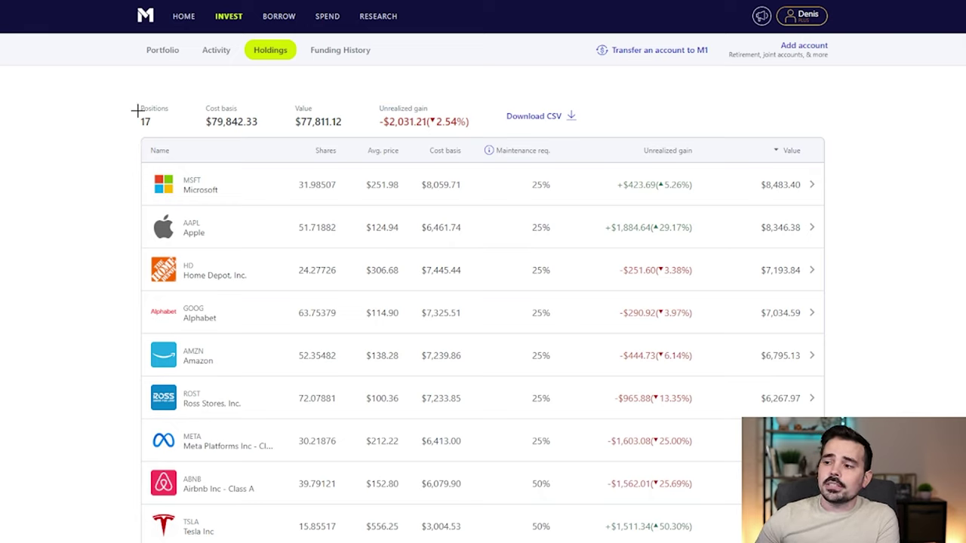
pyautogui.moveTo(151, 96)
pyautogui.mouseDown()
pyautogui.moveTo(124, 113)
pyautogui.moveTo(144, 98)
pyautogui.mouseUp()
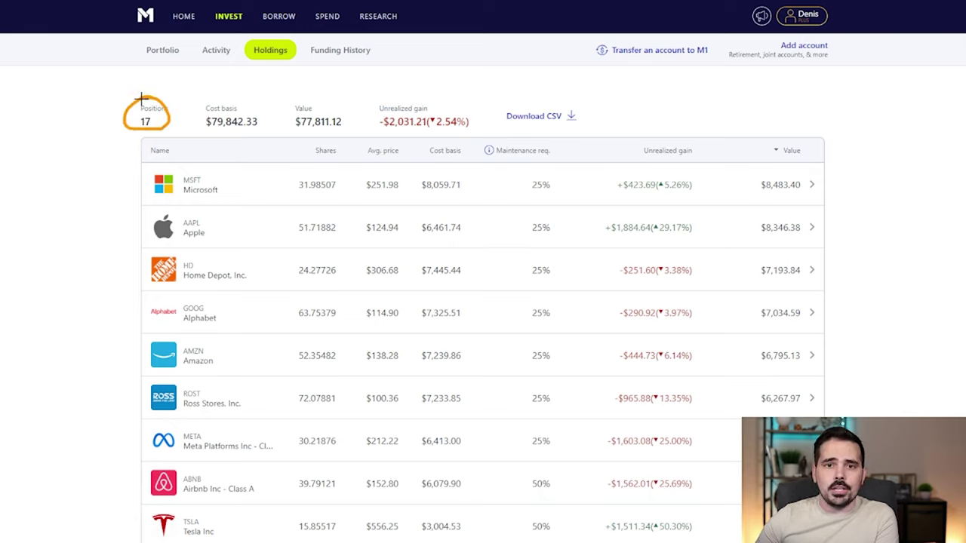
pyautogui.moveTo(213, 96)
pyautogui.mouseDown()
pyautogui.moveTo(238, 139)
pyautogui.moveTo(214, 93)
pyautogui.mouseUp()
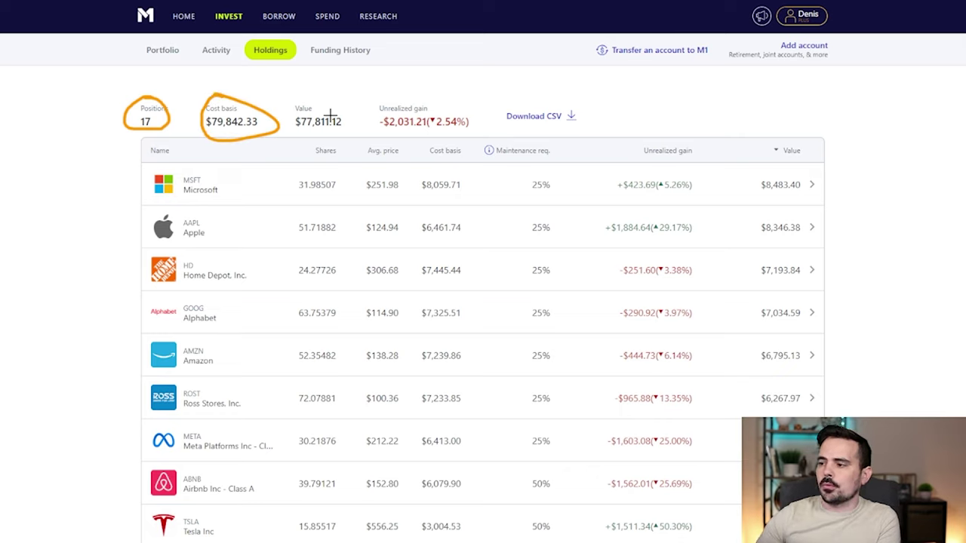
pyautogui.moveTo(310, 95)
pyautogui.mouseDown()
pyautogui.moveTo(289, 137)
pyautogui.moveTo(298, 90)
pyautogui.mouseUp()
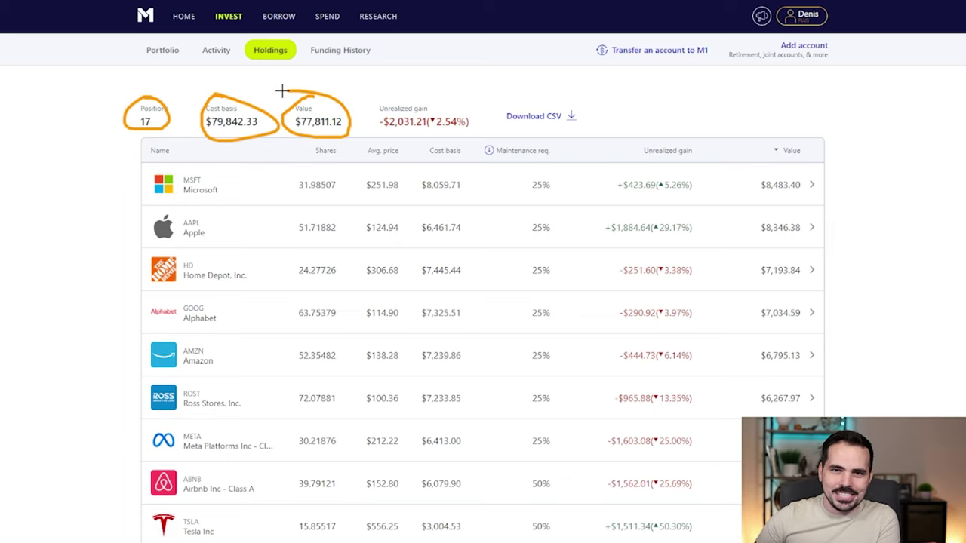
pyautogui.moveTo(400, 91)
pyautogui.mouseDown()
pyautogui.moveTo(381, 96)
pyautogui.moveTo(430, 140)
pyautogui.moveTo(388, 90)
pyautogui.mouseUp()
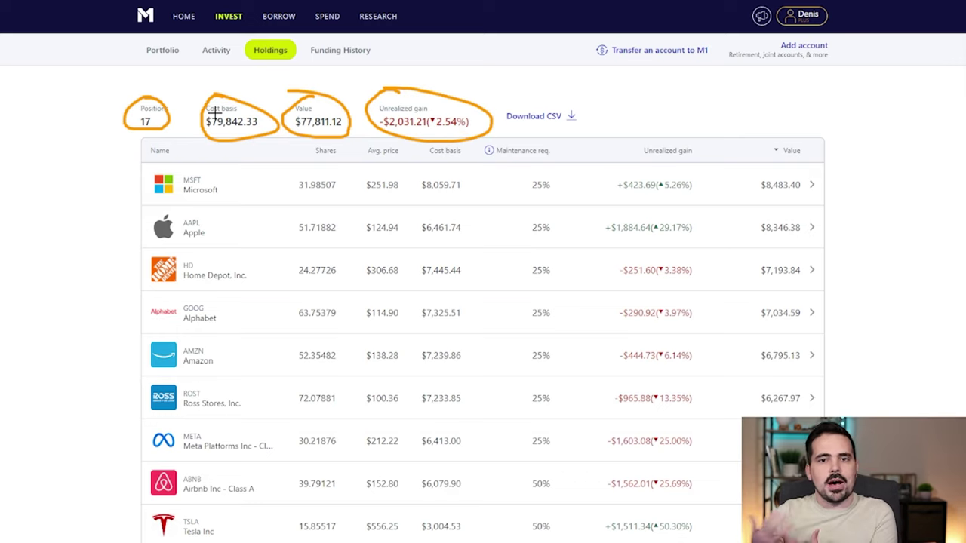
pyautogui.moveTo(467, 43)
pyautogui.mouseDown()
pyautogui.moveTo(443, 86)
pyautogui.moveTo(462, 71)
pyautogui.mouseUp()
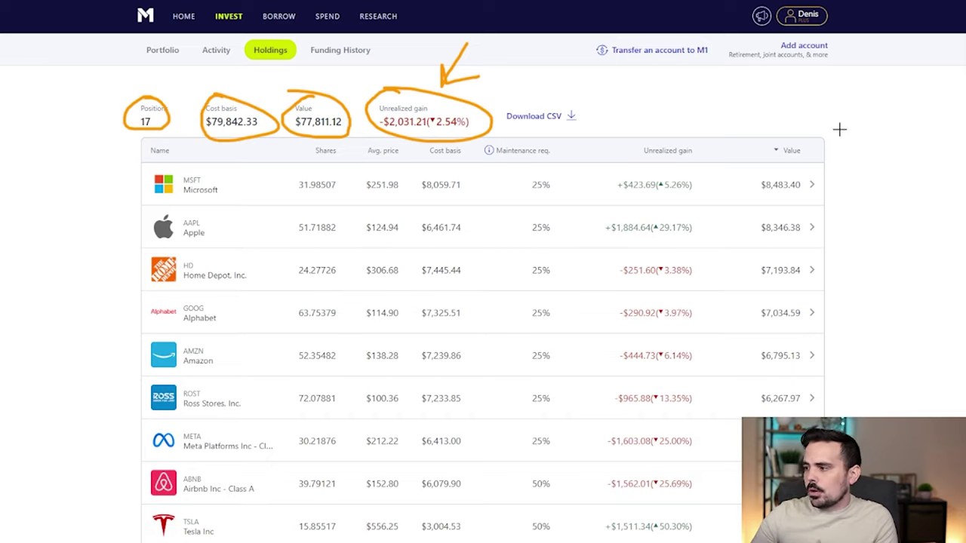
pyautogui.press('Escape')
# - Open the portfolio overview and highlight the total gain and the earned dividends amounts
pyautogui.click(163, 51)
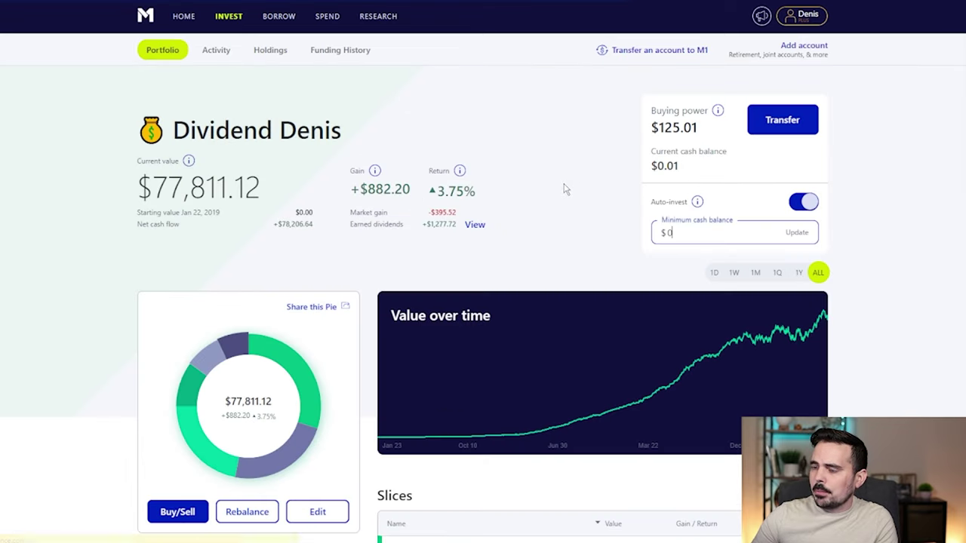
pyautogui.moveTo(336, 197); pyautogui.dragTo(417, 200)
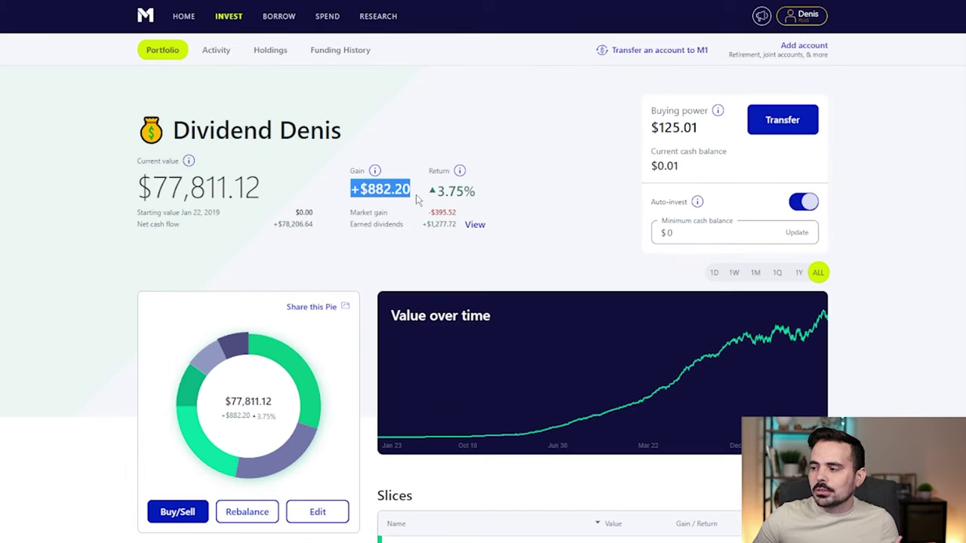
pyautogui.moveTo(420, 224); pyautogui.dragTo(458, 224)
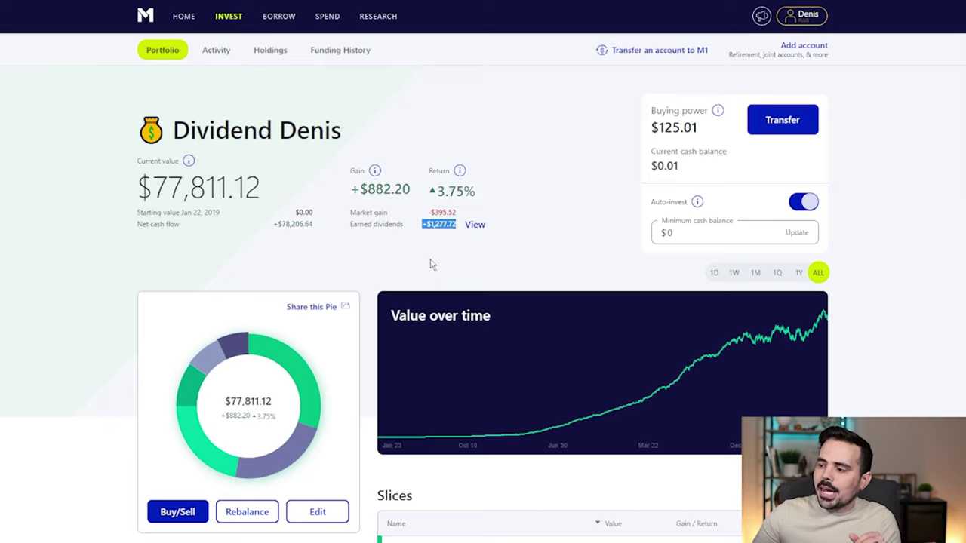
pyautogui.moveTo(399, 147)
pyautogui.mouseDown()
pyautogui.moveTo(415, 212)
pyautogui.moveTo(339, 147)
pyautogui.mouseUp()
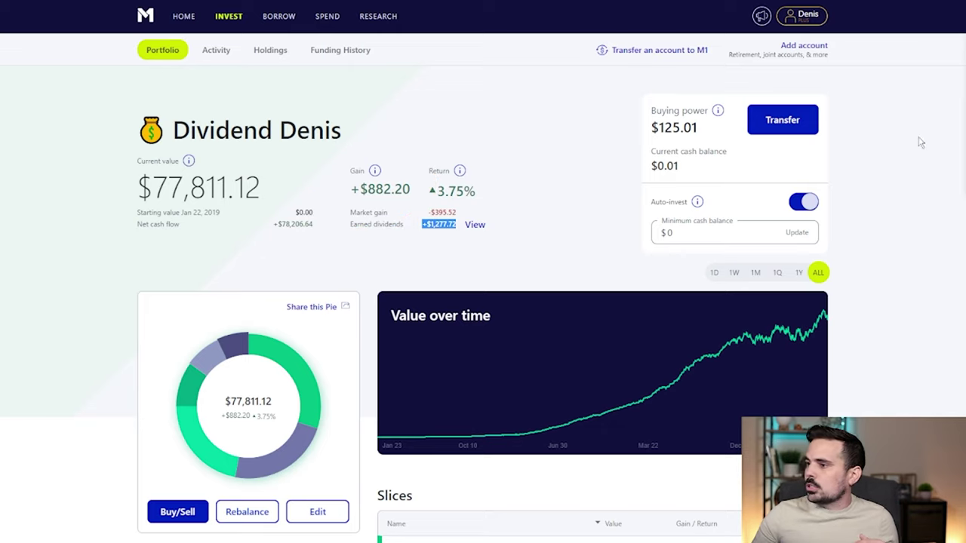
# - Return to the holdings, highlight the total unrealized gain and look through the individual positions
pyautogui.click(270, 49)
pyautogui.moveTo(379, 122); pyautogui.dragTo(480, 130)
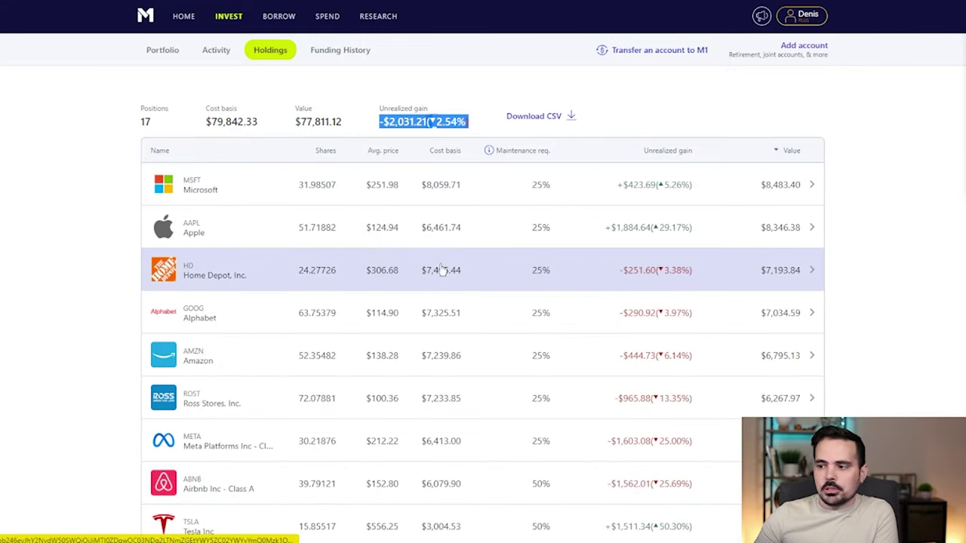
pyautogui.click(883, 104)
pyautogui.scroll(-2, 597, 261)
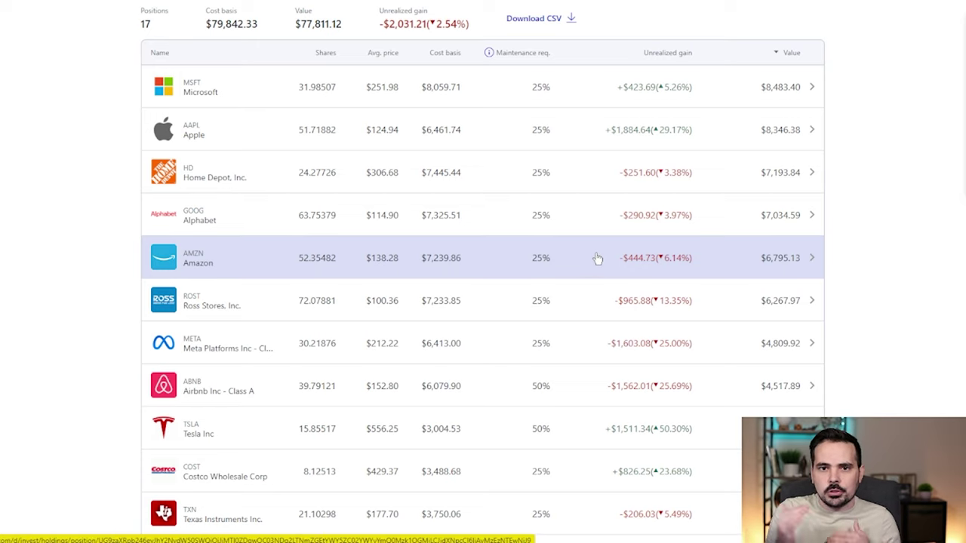
pyautogui.scroll(2, 596, 241)
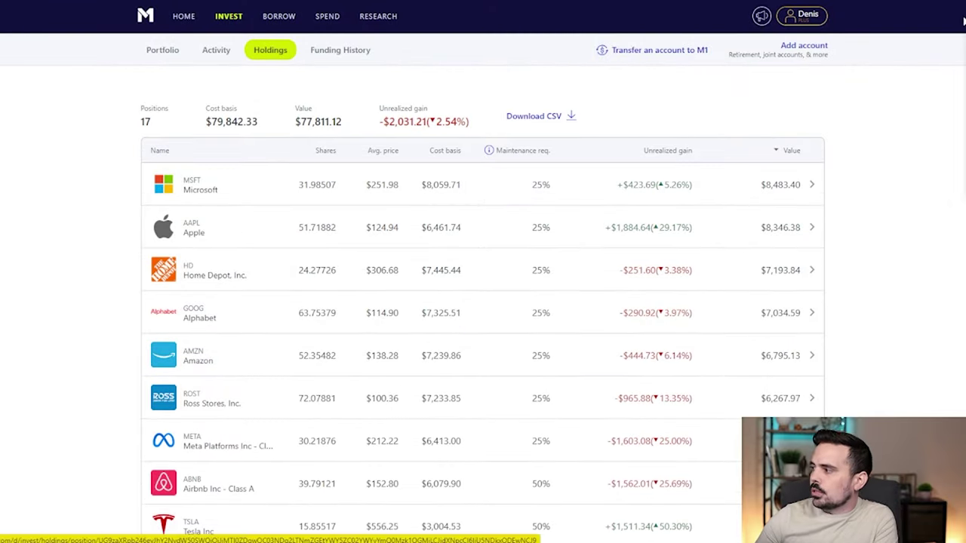
# - Mark each column of the Microsoft holding from name to value, point an arrow at the value column, and clear the markings
pyautogui.moveTo(189, 138); pyautogui.dragTo(218, 216)
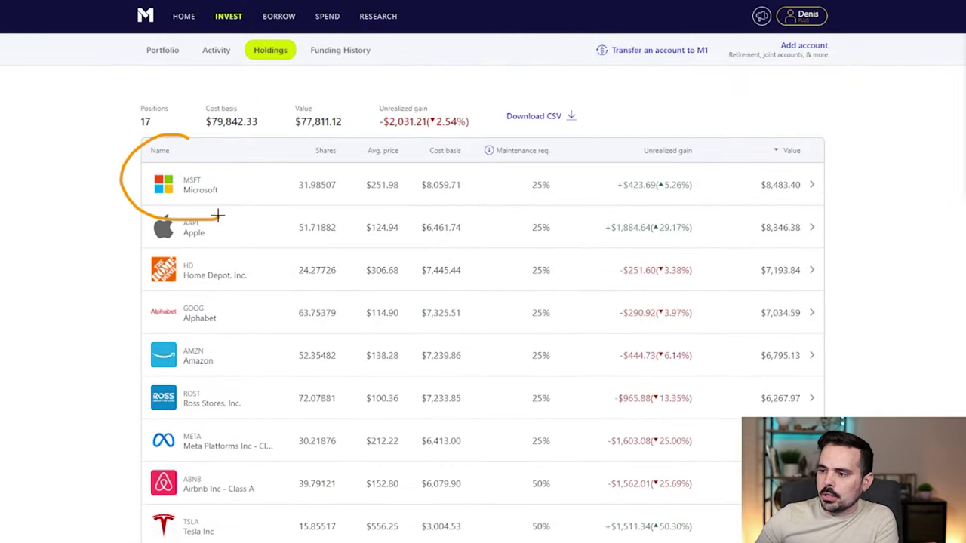
pyautogui.moveTo(331, 138)
pyautogui.mouseDown()
pyautogui.moveTo(280, 190)
pyautogui.moveTo(325, 199)
pyautogui.mouseUp()
pyautogui.moveTo(379, 136); pyautogui.dragTo(355, 215)
pyautogui.moveTo(442, 138)
pyautogui.mouseDown()
pyautogui.moveTo(430, 141)
pyautogui.moveTo(423, 211)
pyautogui.mouseUp()
pyautogui.moveTo(537, 136); pyautogui.dragTo(556, 194)
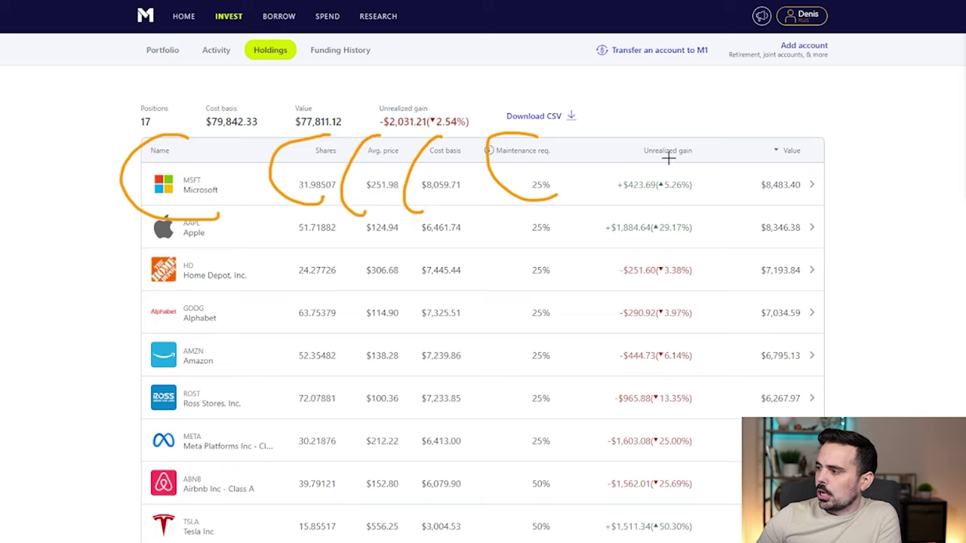
pyautogui.moveTo(646, 137); pyautogui.dragTo(653, 202)
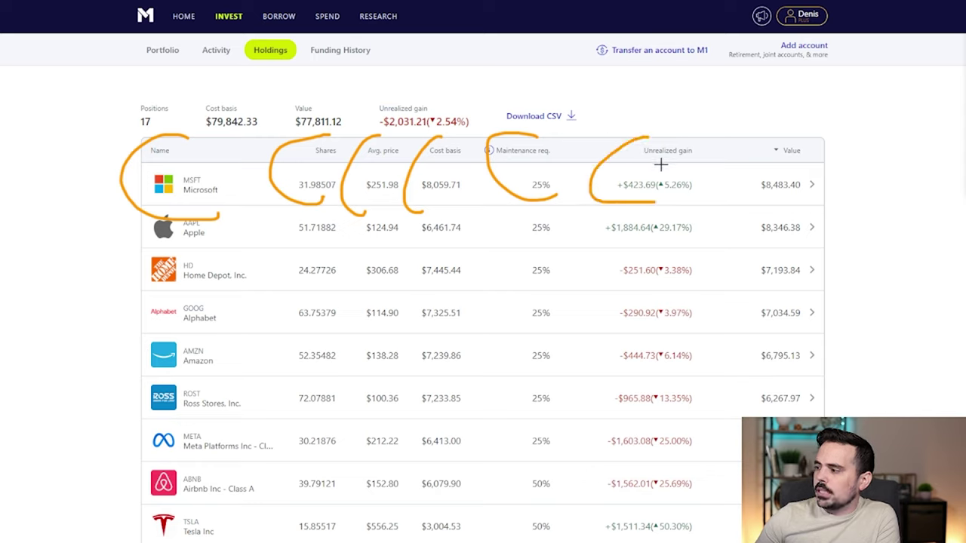
pyautogui.moveTo(788, 129)
pyautogui.mouseDown()
pyautogui.moveTo(774, 234)
pyautogui.moveTo(815, 205)
pyautogui.mouseUp()
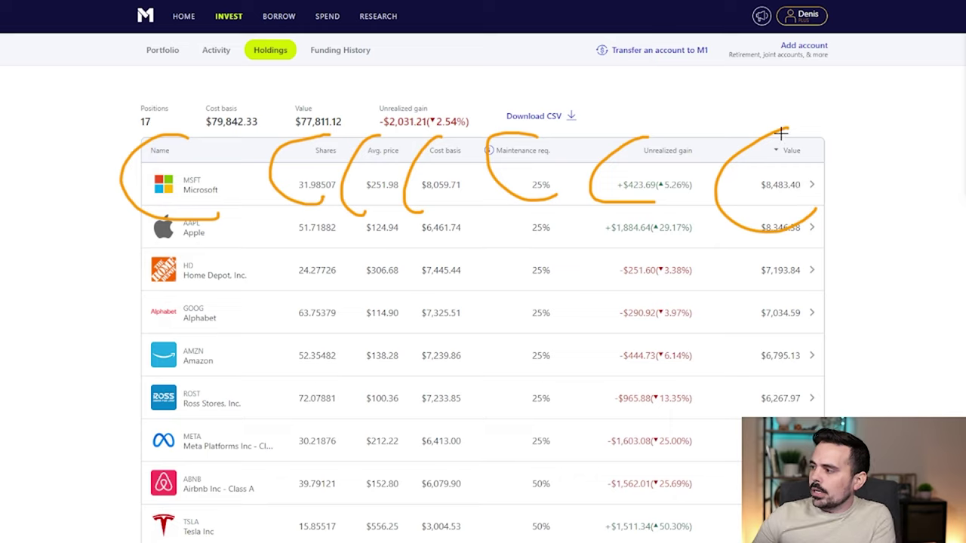
pyautogui.moveTo(781, 92)
pyautogui.mouseDown()
pyautogui.moveTo(781, 134)
pyautogui.moveTo(796, 115)
pyautogui.mouseUp()
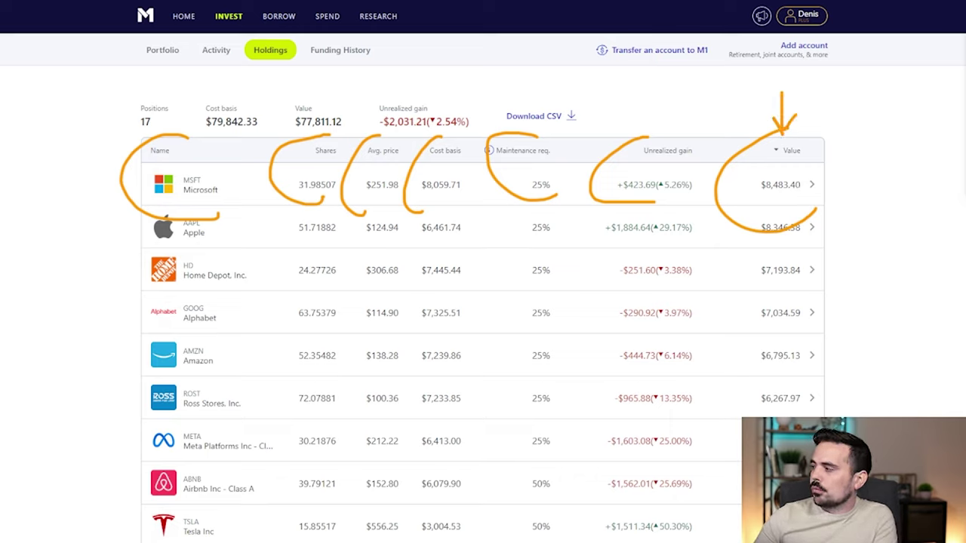
pyautogui.press('Escape')
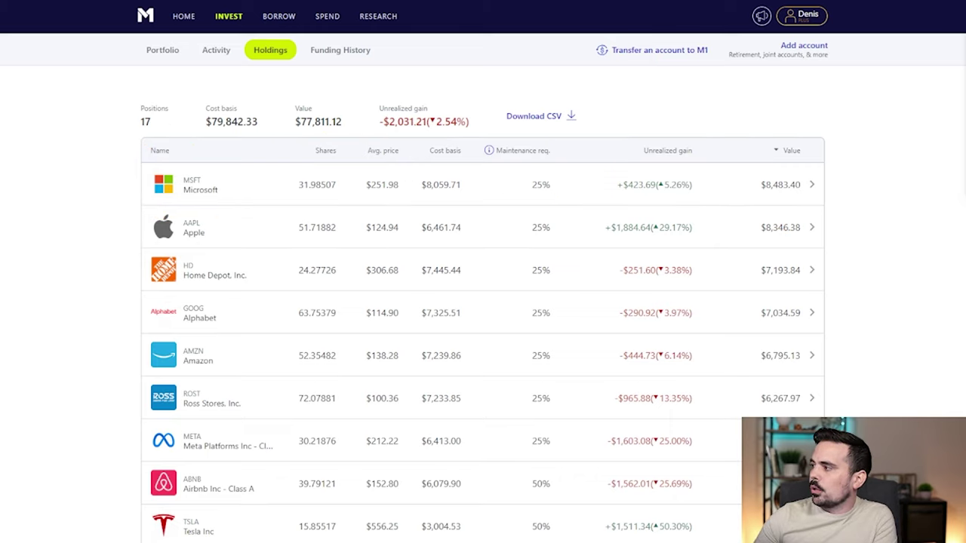
# - Sort the holdings by value in ascending and descending order, and by unrealized gain from highest to lowest and lowest to highest
pyautogui.click(792, 153)
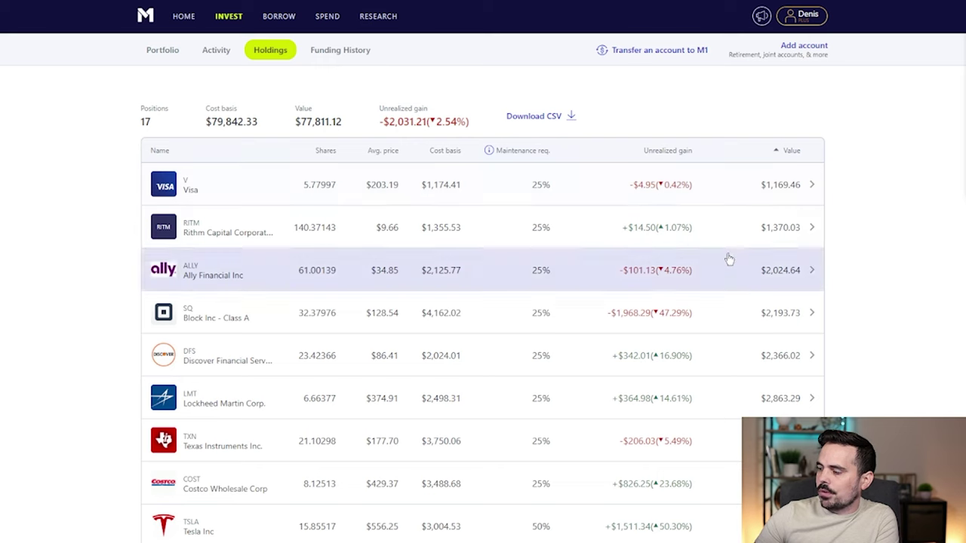
pyautogui.click(781, 153)
pyautogui.click(666, 152)
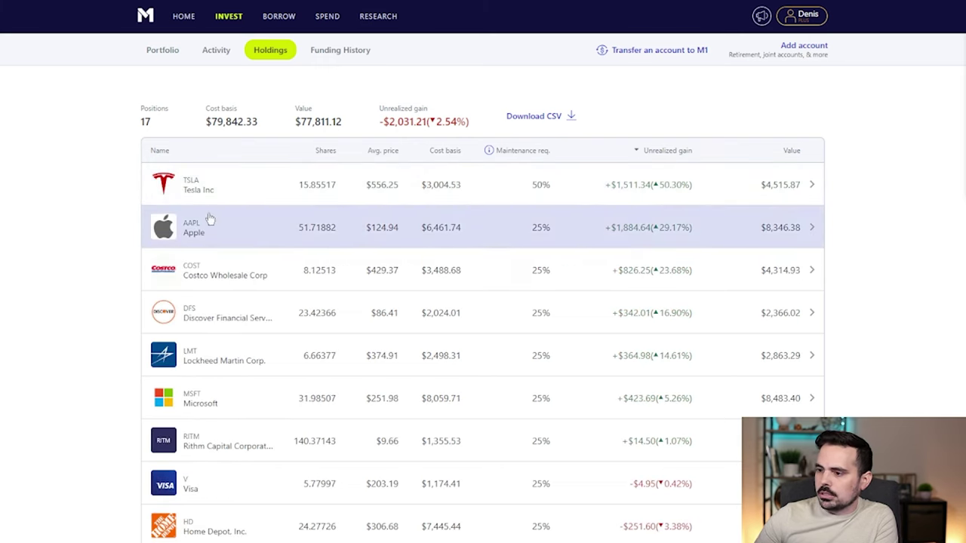
pyautogui.click(663, 153)
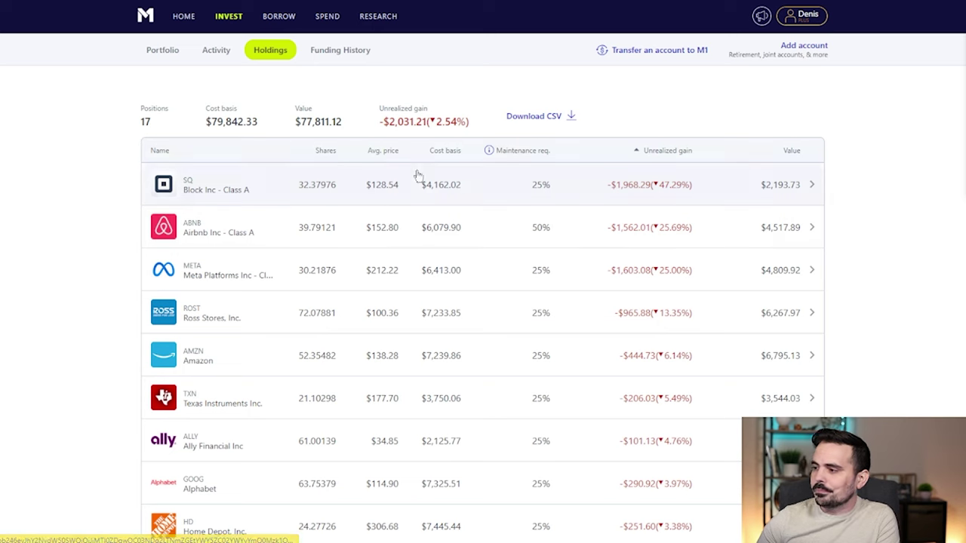
# - Sort the holdings by cost basis, average price and finally share count in ascending order, and look through the whole list
pyautogui.click(445, 151)
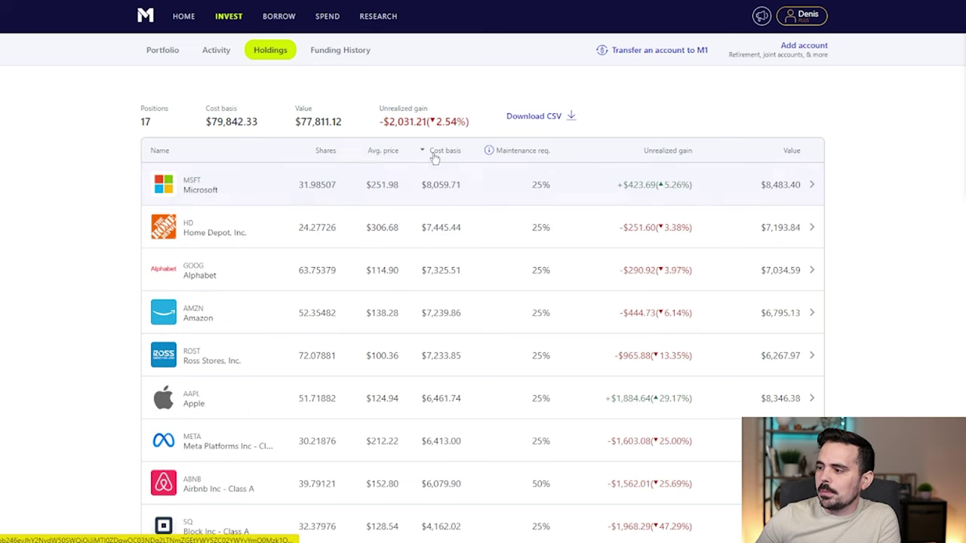
pyautogui.click(381, 150)
pyautogui.click(325, 151)
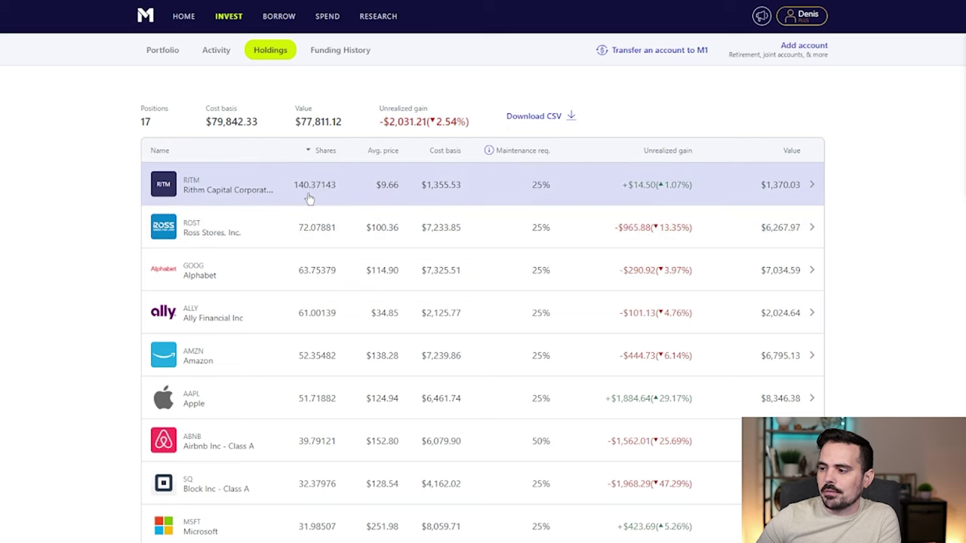
pyautogui.click(324, 151)
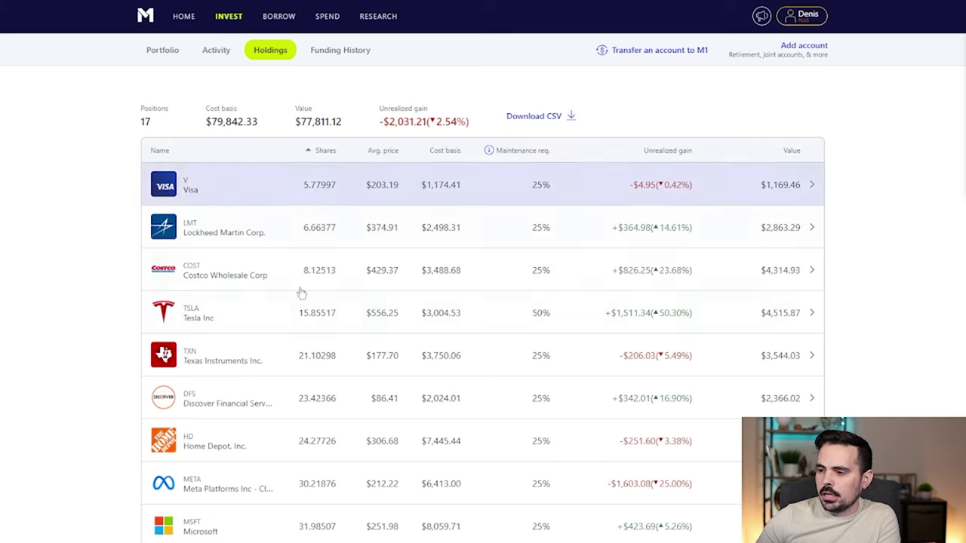
pyautogui.scroll(-4, 300, 399)
pyautogui.scroll(-2, 299, 400)
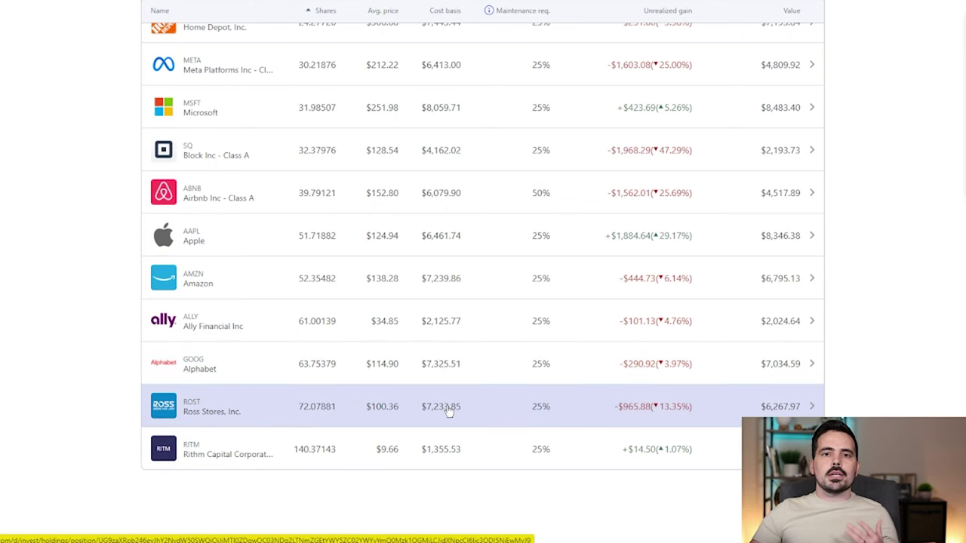
pyautogui.scroll(4, 451, 410)
pyautogui.scroll(3, 451, 409)
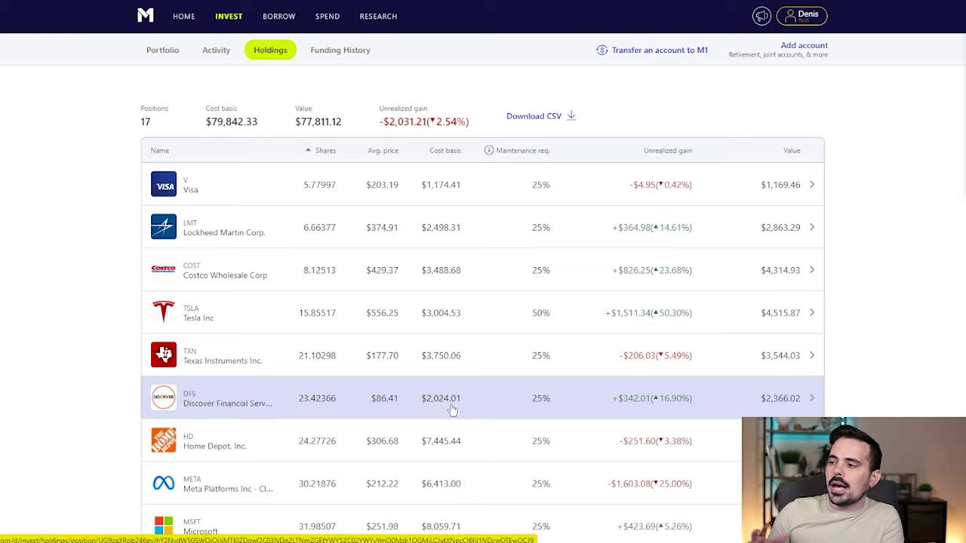
# - Open the funding history, mark the 2019 to 2022 bars and the deposits and withdrawals legend, and clear the markings
pyautogui.click(332, 53)
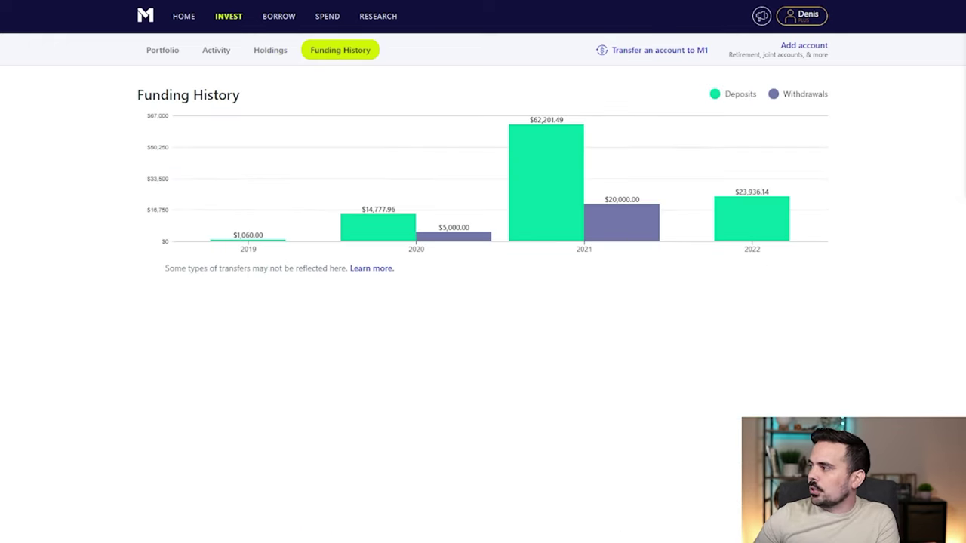
pyautogui.moveTo(259, 226); pyautogui.dragTo(248, 216)
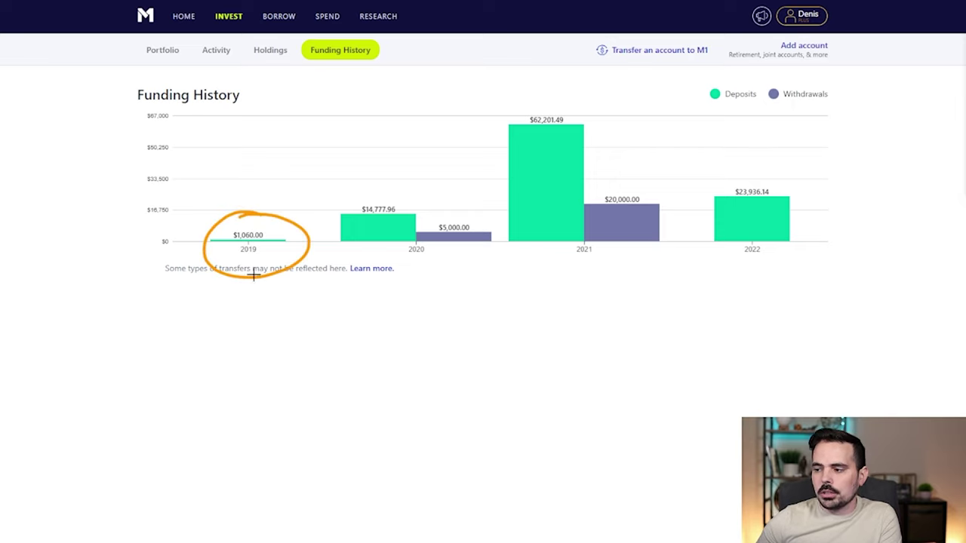
pyautogui.moveTo(437, 214)
pyautogui.mouseDown()
pyautogui.moveTo(400, 200)
pyautogui.moveTo(381, 218)
pyautogui.moveTo(391, 232)
pyautogui.mouseUp()
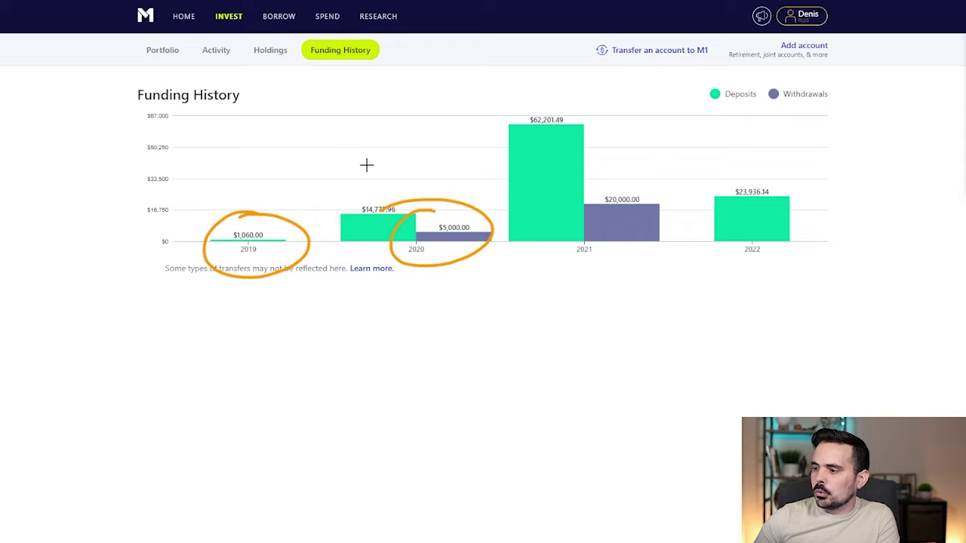
pyautogui.moveTo(368, 153)
pyautogui.mouseDown()
pyautogui.moveTo(368, 200)
pyautogui.moveTo(381, 181)
pyautogui.mouseUp()
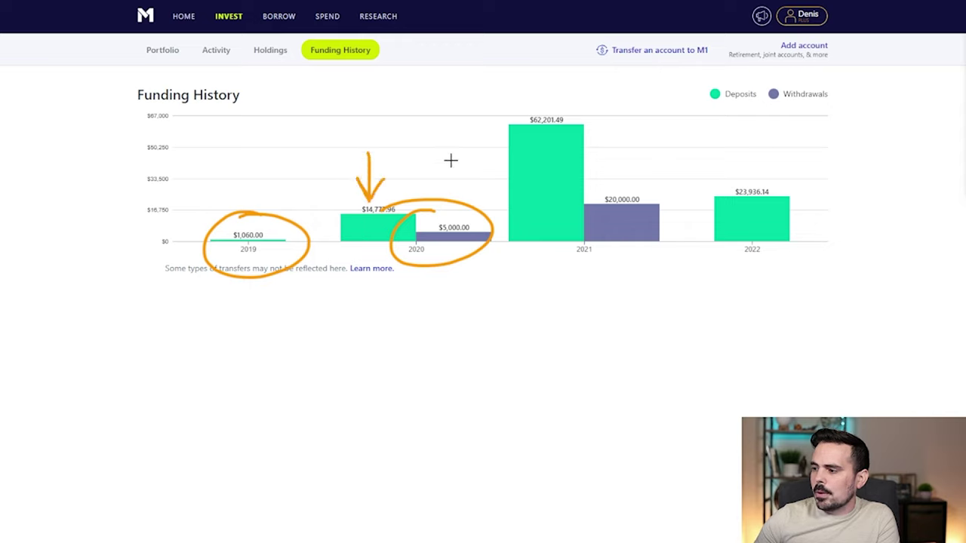
pyautogui.moveTo(450, 150)
pyautogui.mouseDown()
pyautogui.moveTo(450, 219)
pyautogui.moveTo(467, 194)
pyautogui.mouseUp()
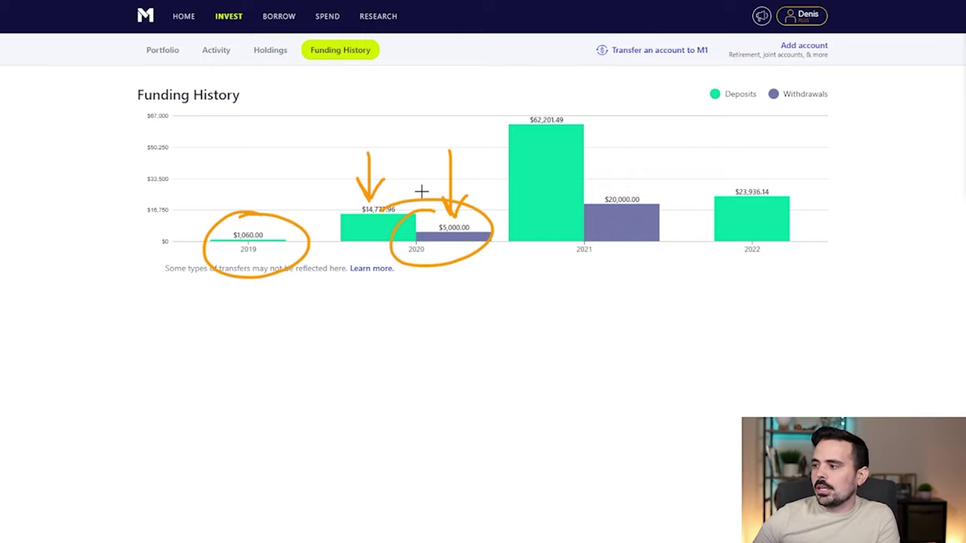
pyautogui.moveTo(586, 224); pyautogui.dragTo(561, 237)
pyautogui.moveTo(723, 225); pyautogui.dragTo(770, 213)
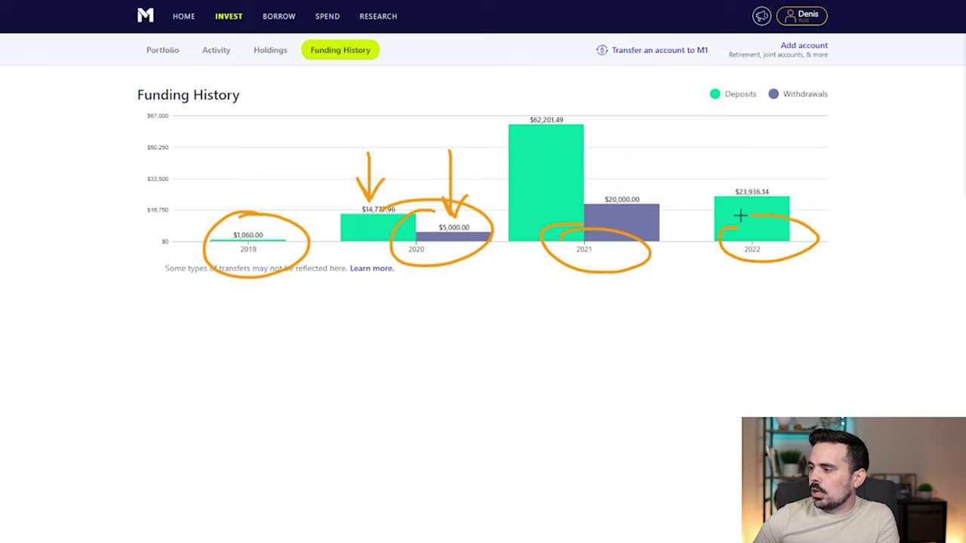
pyautogui.moveTo(827, 69)
pyautogui.mouseDown()
pyautogui.moveTo(744, 115)
pyautogui.moveTo(711, 73)
pyautogui.mouseUp()
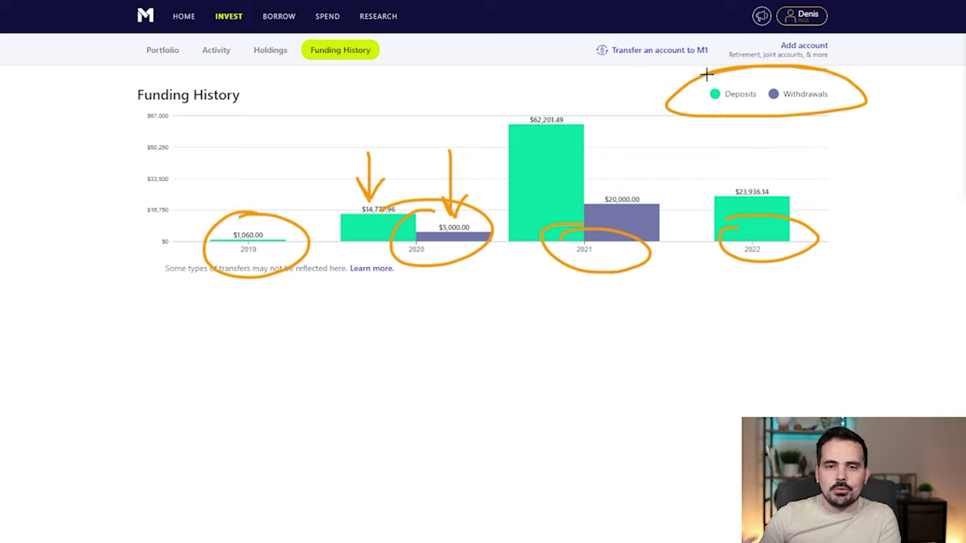
pyautogui.press('Escape')
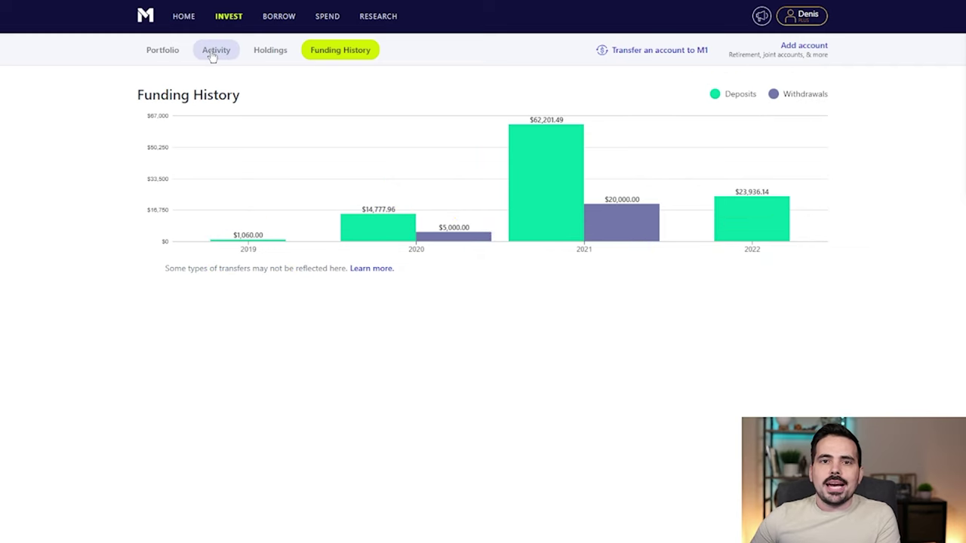
# - Open the account activity and filter it to show only dividends
pyautogui.click(214, 51)
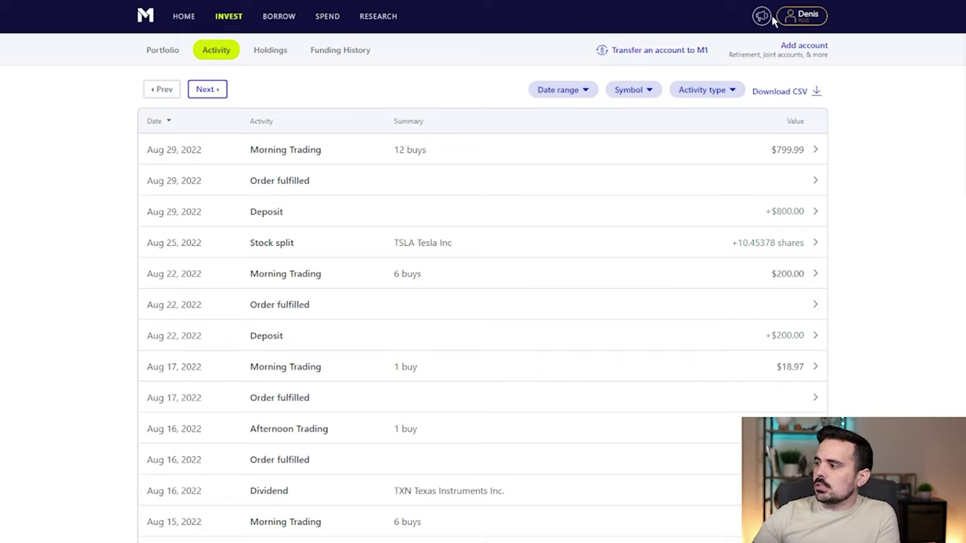
pyautogui.click(727, 93)
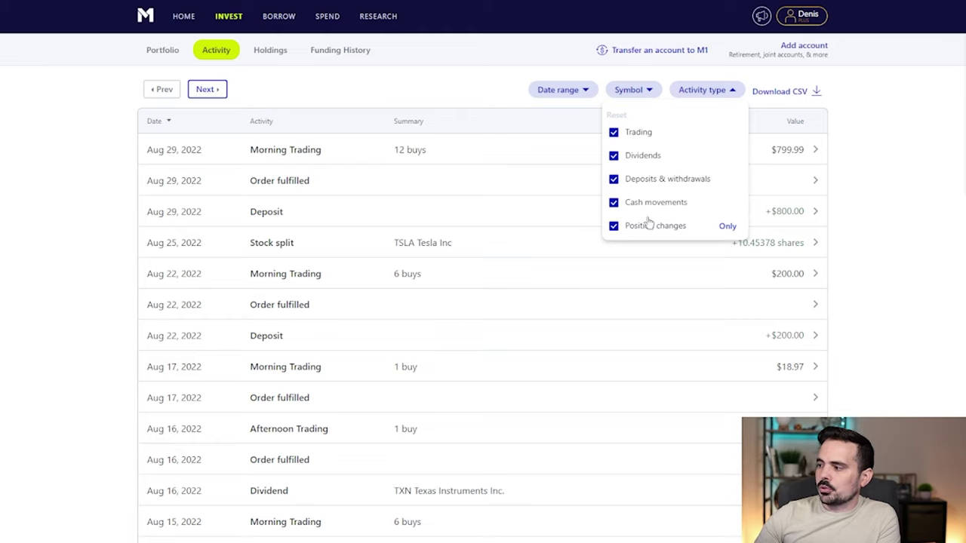
pyautogui.click(727, 156)
pyautogui.click(868, 166)
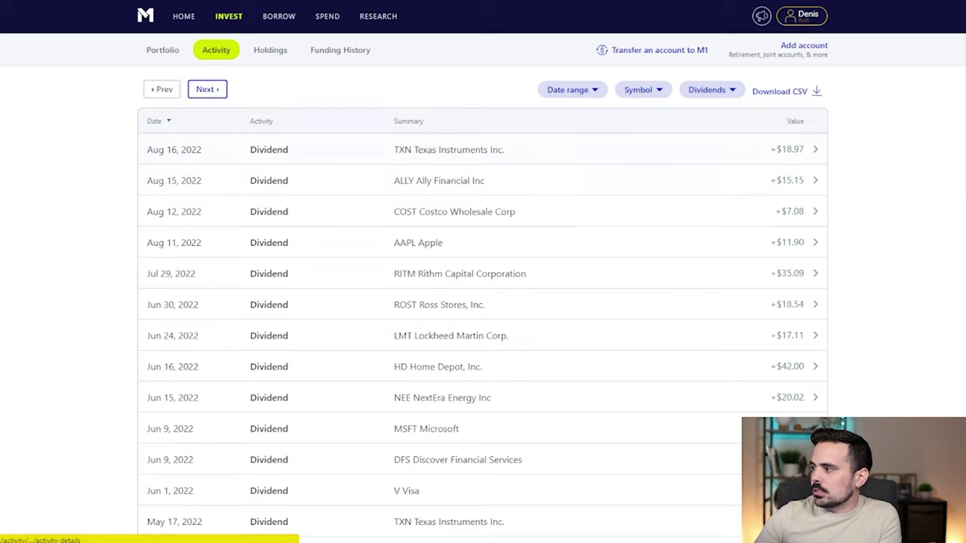
# - Underline the date and company of the Aug 16, 2022 Texas Instruments dividend, and circle its amount and the Rithm Capital payout
pyautogui.moveTo(123, 159); pyautogui.dragTo(217, 157)
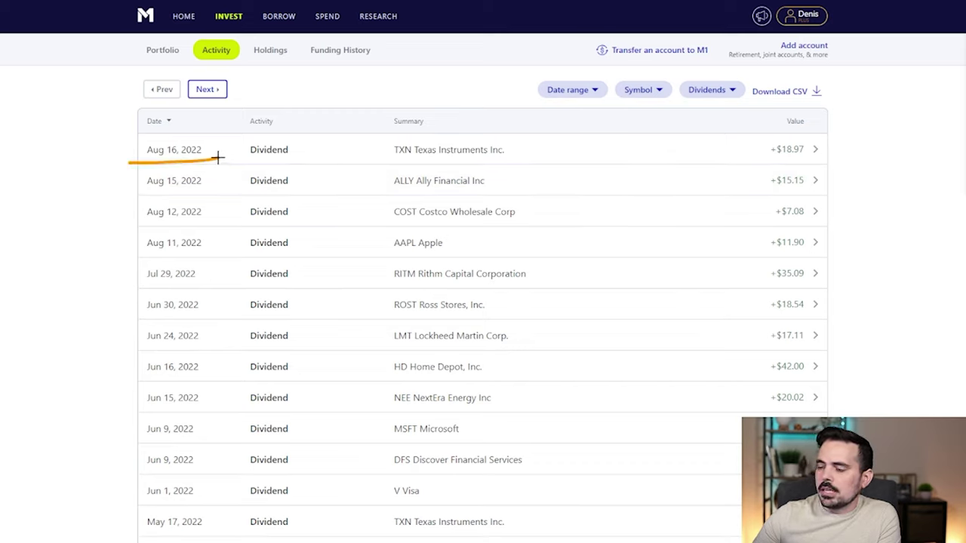
pyautogui.moveTo(350, 160); pyautogui.dragTo(497, 157)
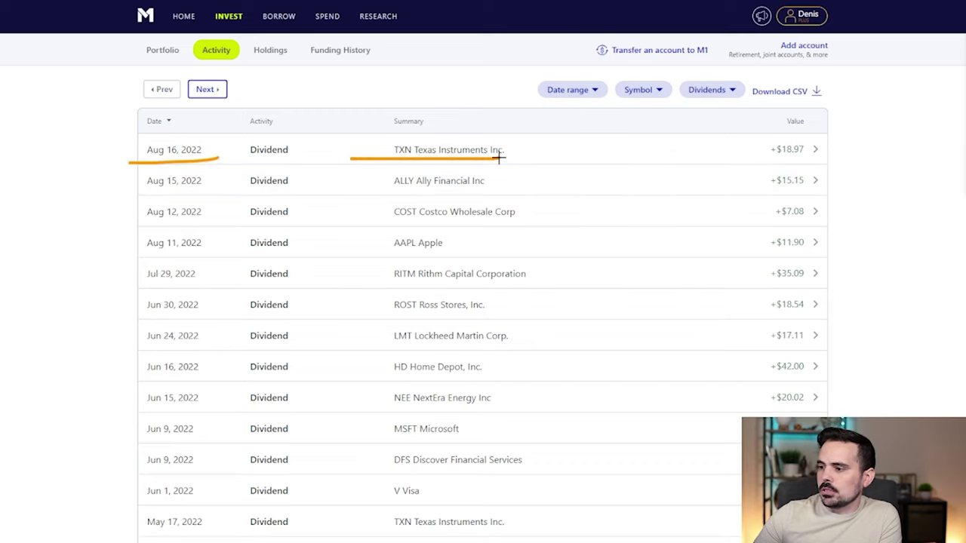
pyautogui.moveTo(766, 157)
pyautogui.mouseDown()
pyautogui.moveTo(853, 146)
pyautogui.moveTo(839, 151)
pyautogui.mouseUp()
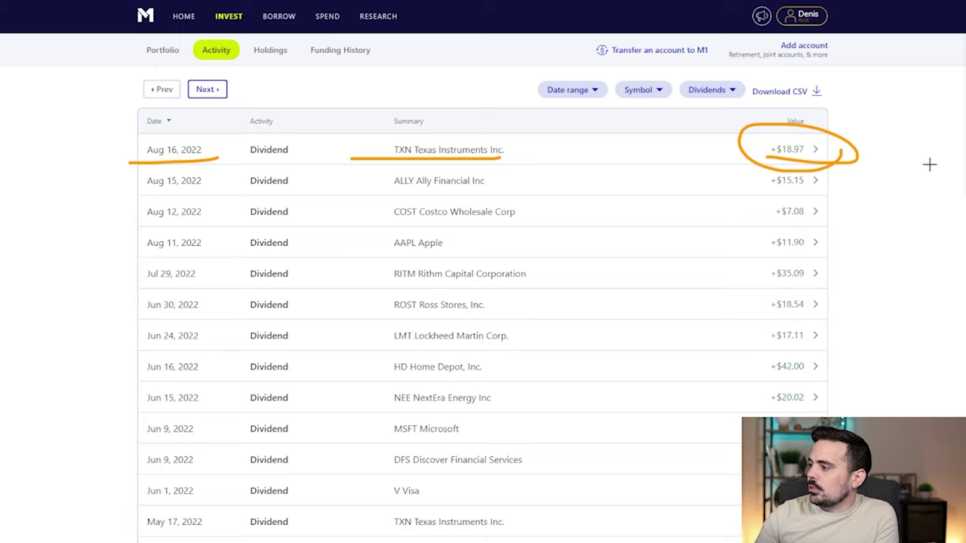
pyautogui.moveTo(774, 128); pyautogui.dragTo(752, 137)
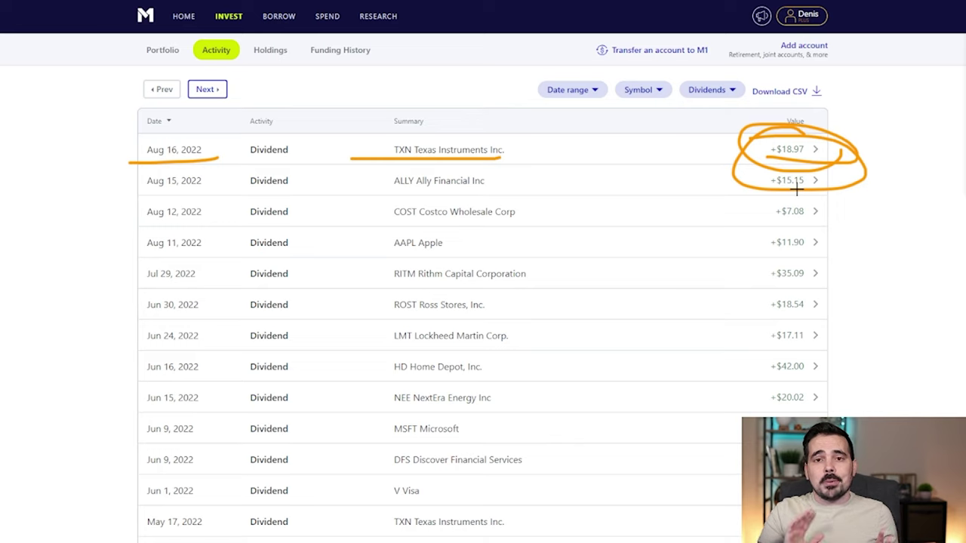
pyautogui.moveTo(789, 256)
pyautogui.mouseDown()
pyautogui.moveTo(817, 254)
pyautogui.moveTo(752, 269)
pyautogui.mouseUp()
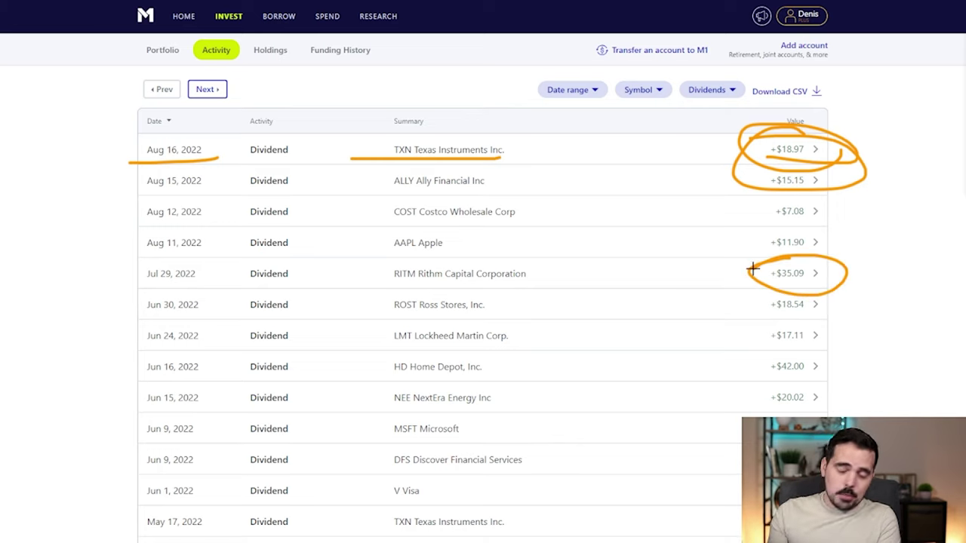
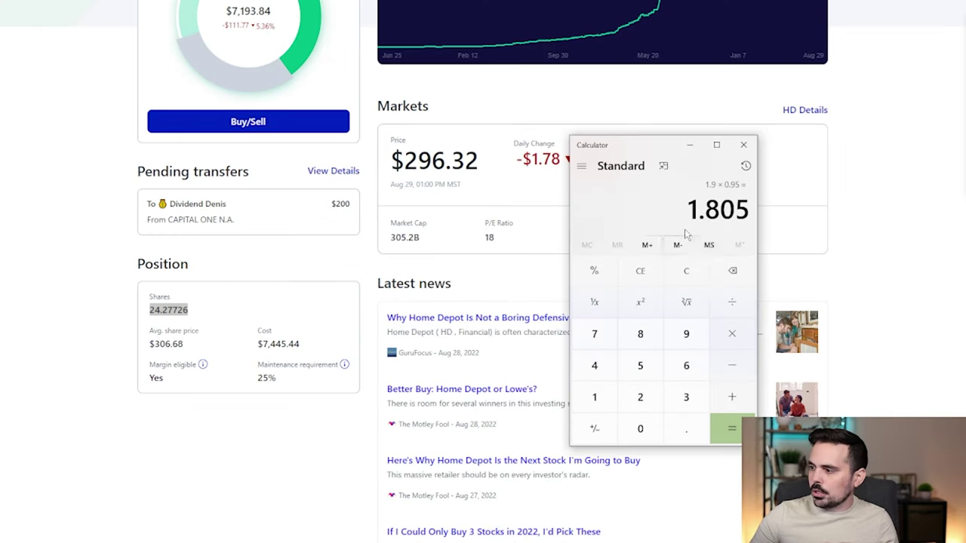
# - Calculate the Home Depot dividend payout by multiplying 24.27726 shares by 1.9, and highlight the result
pyautogui.click(647, 281)
pyautogui.write('24')
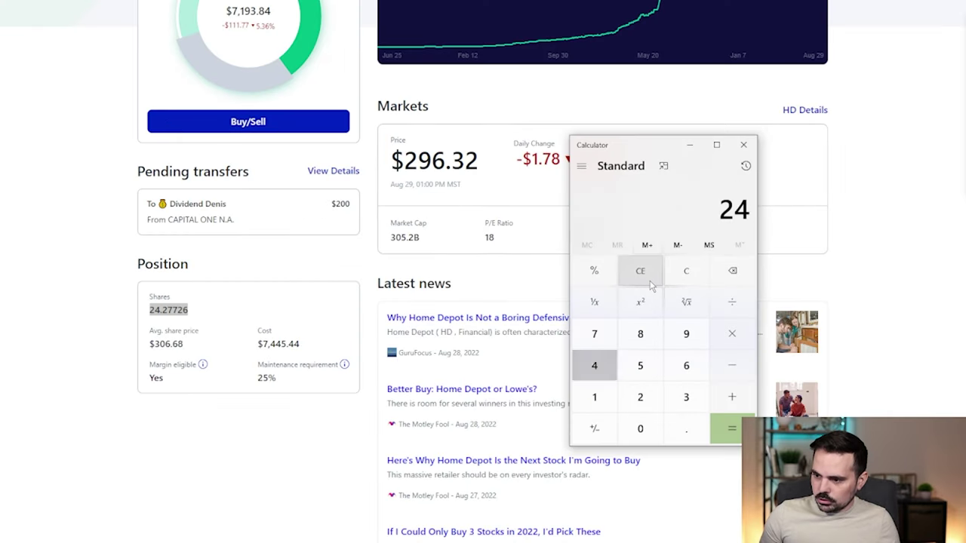
pyautogui.write('.277')
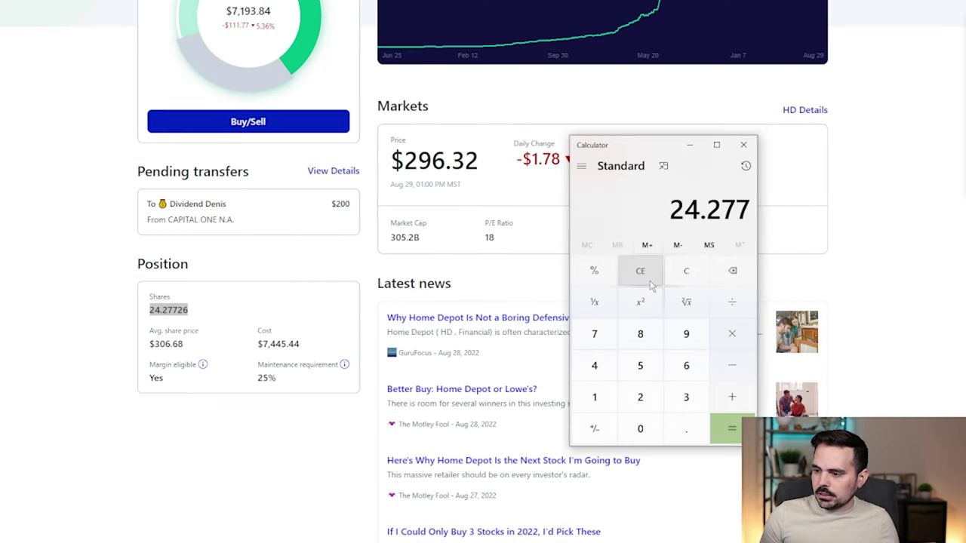
pyautogui.write('26*')
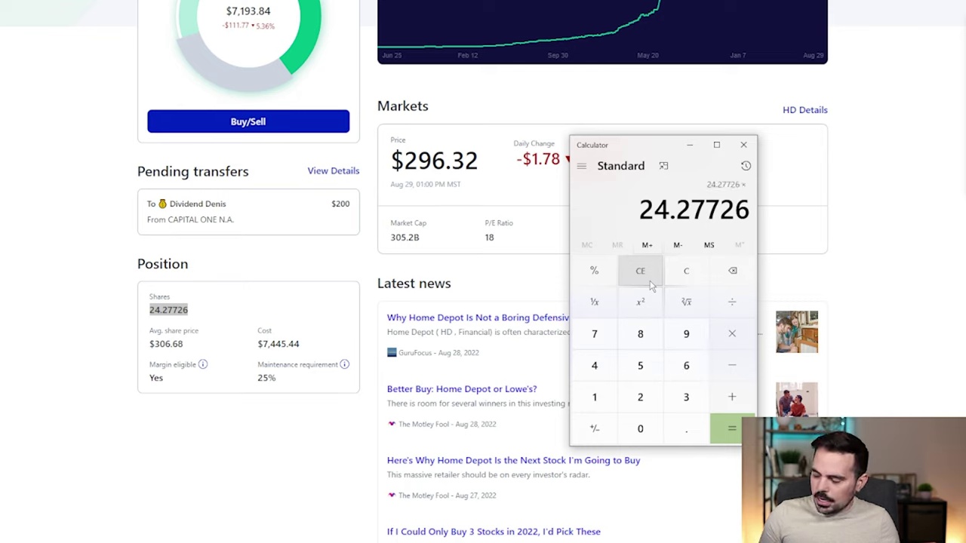
pyautogui.write('1.9')
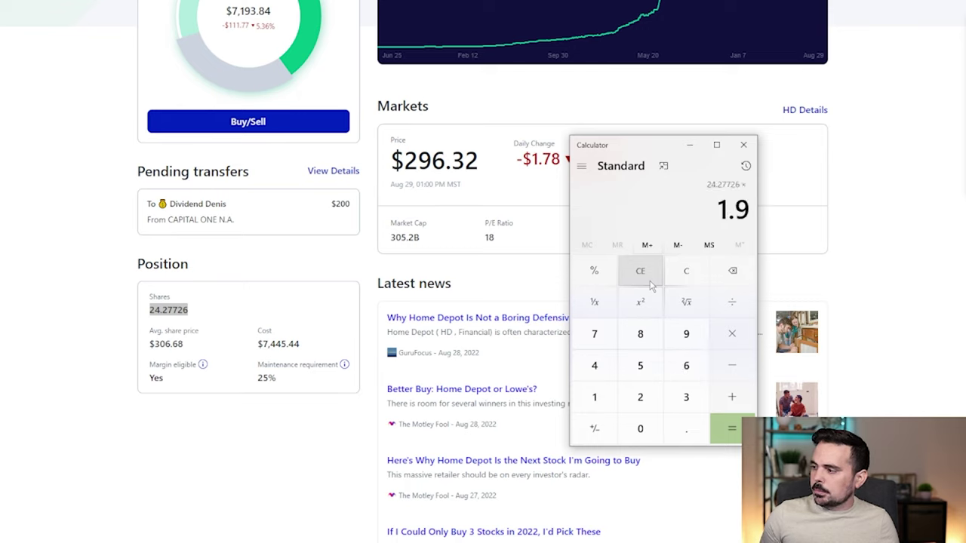
pyautogui.press('Return')
pyautogui.moveTo(627, 210); pyautogui.dragTo(734, 209)
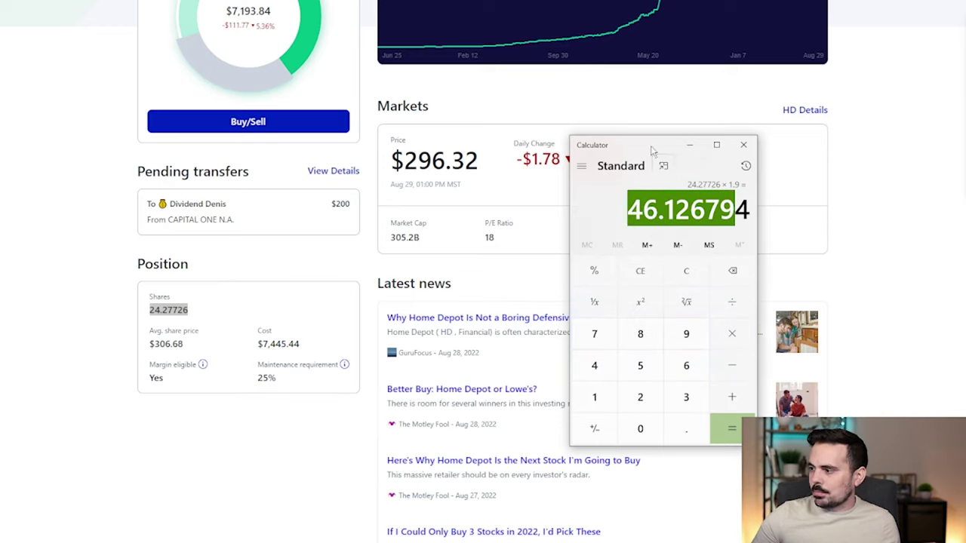
# - Move the calculator aside, open a second calculator window, and multiply the fractional 0.27726 shares by 1.9
pyautogui.moveTo(653, 151); pyautogui.dragTo(721, 45)
pyautogui.rightClick(339, 540)
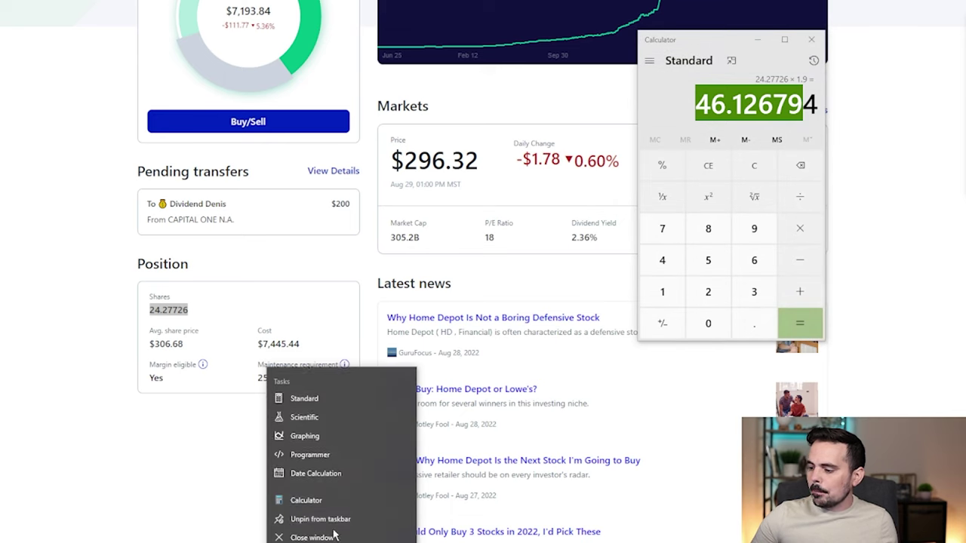
pyautogui.click(354, 486)
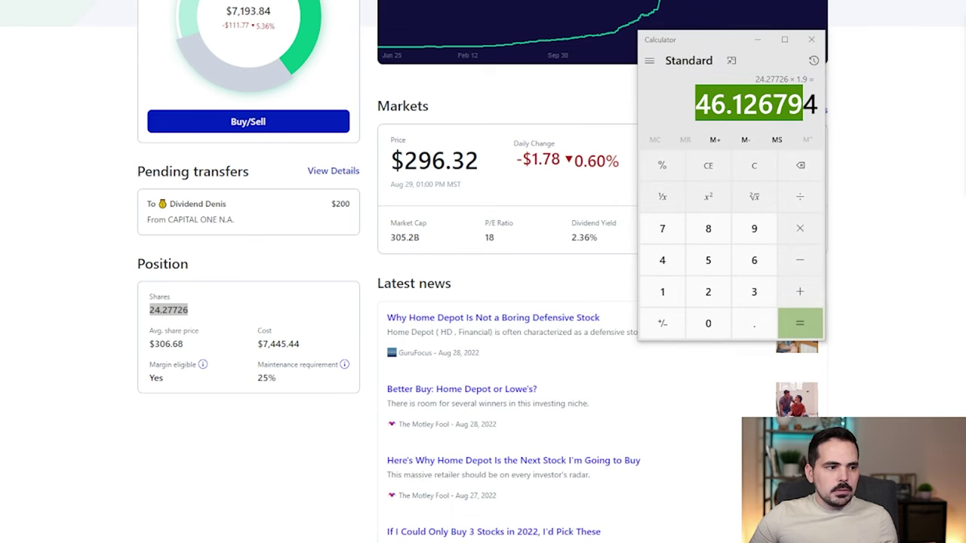
pyautogui.write('.27726')
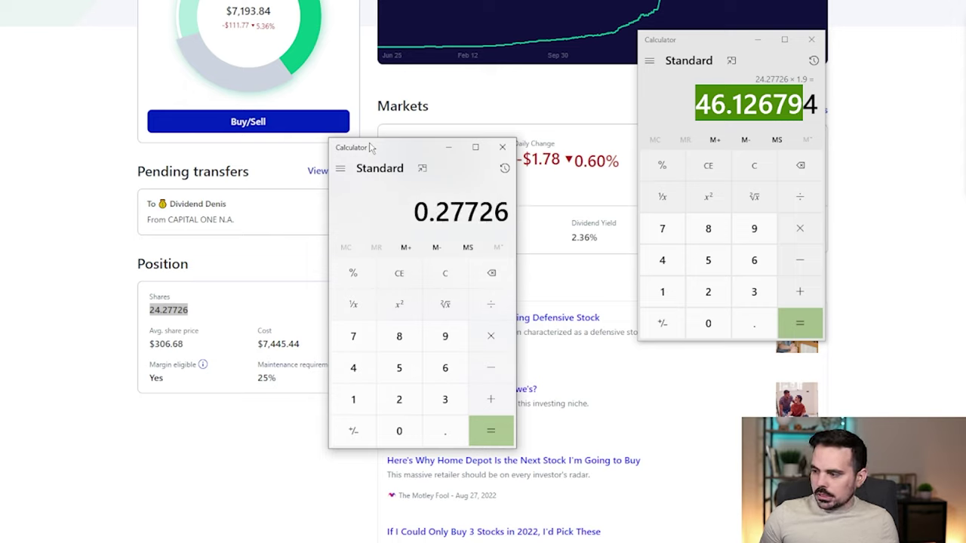
pyautogui.write('*.19')
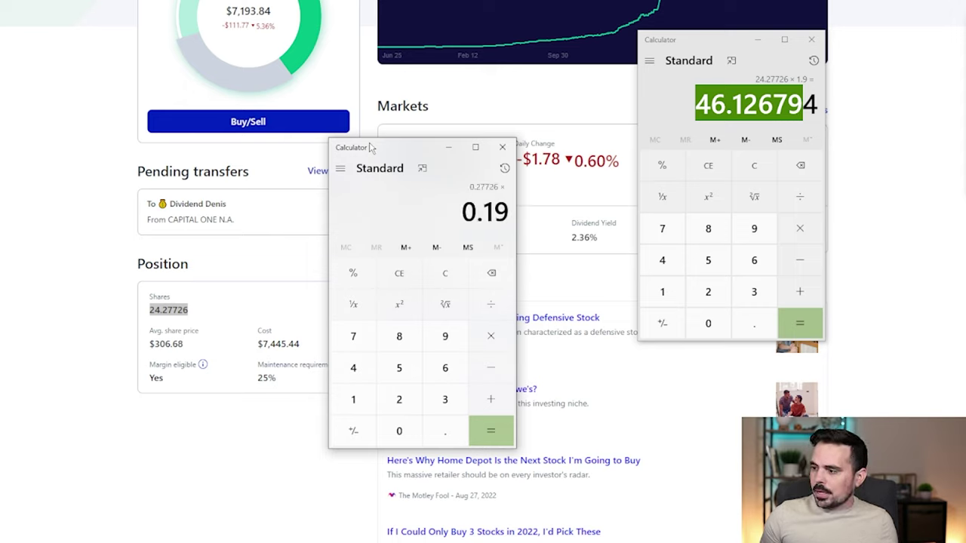
pyautogui.press('BackSpace')
pyautogui.press('BackSpace')
pyautogui.press('BackSpace')
pyautogui.write('19')
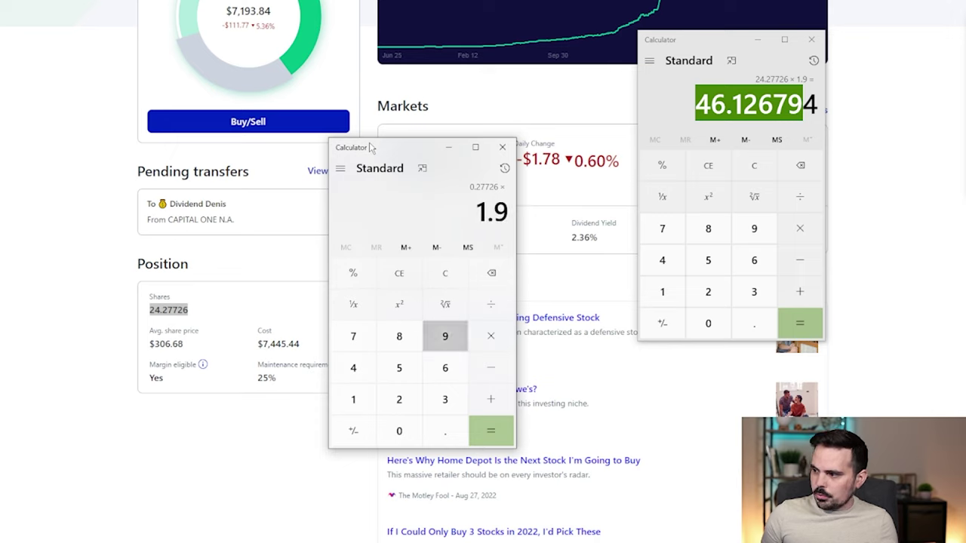
pyautogui.press('Return')
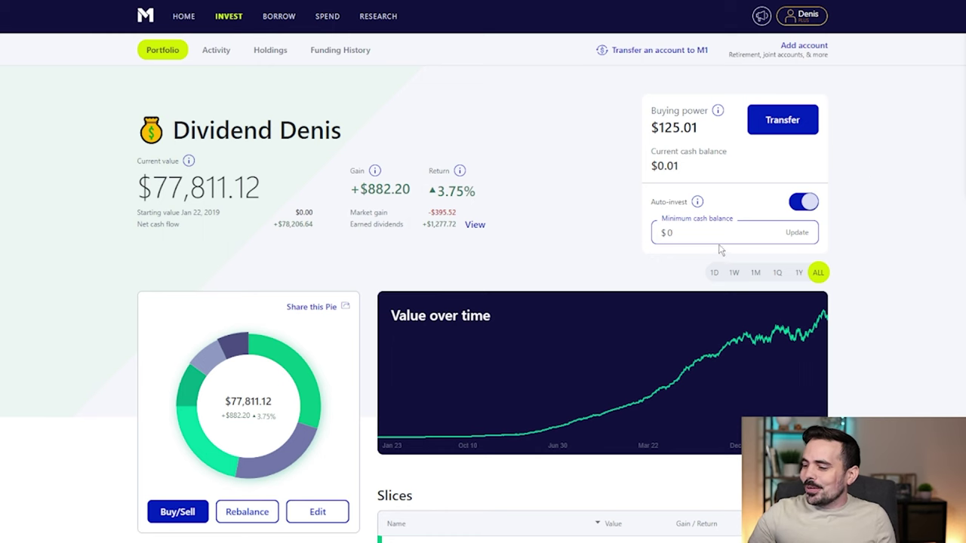
# - Open the Tesla Inc holding within the portfolio's Growth slice and highlight its gain amount
pyautogui.scroll(-5, 719, 248)
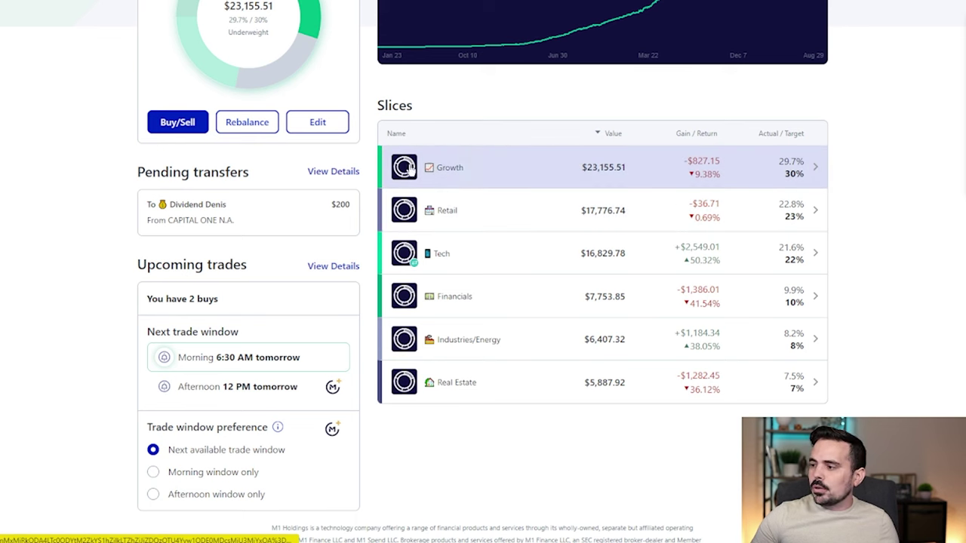
pyautogui.click(470, 168)
pyautogui.scroll(-5, 651, 368)
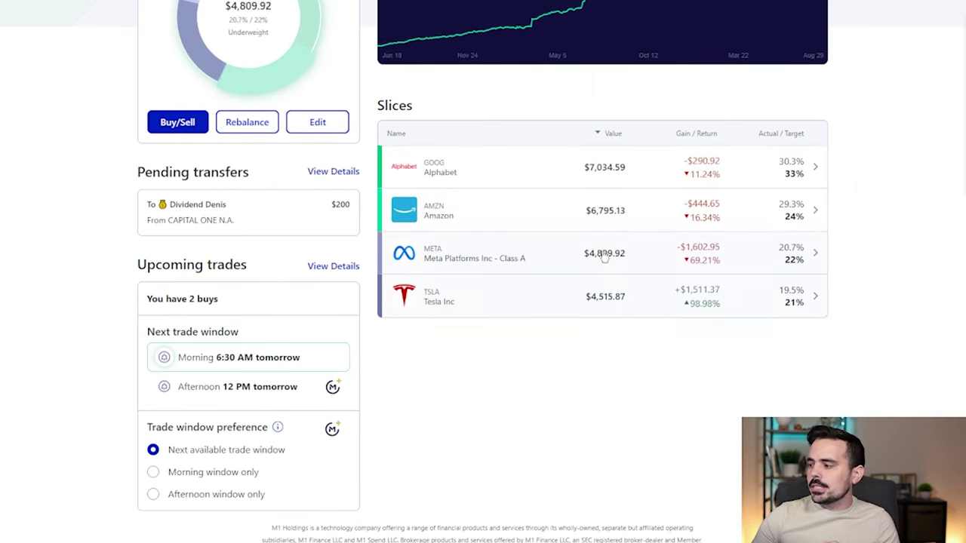
pyautogui.click(448, 315)
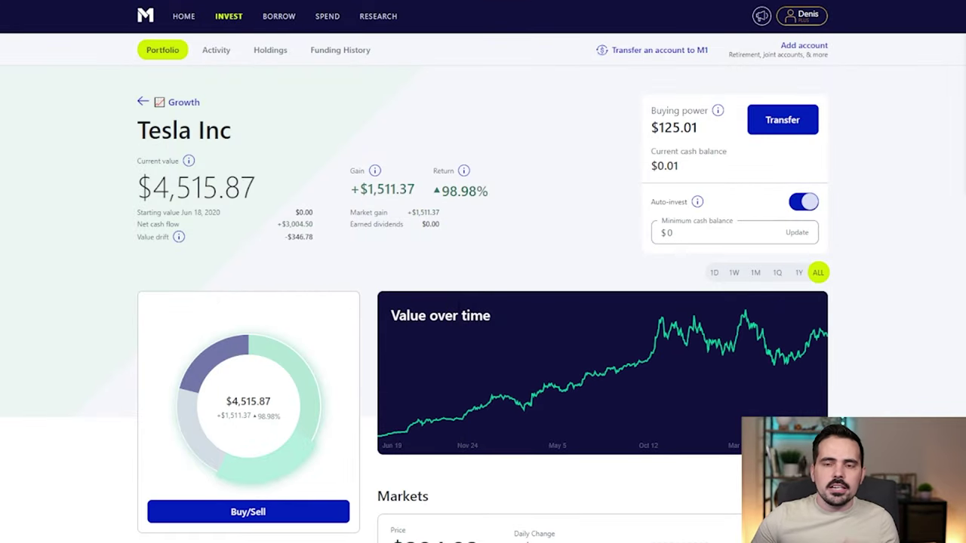
pyautogui.scroll(-3, 513, 326)
pyautogui.scroll(1, 494, 314)
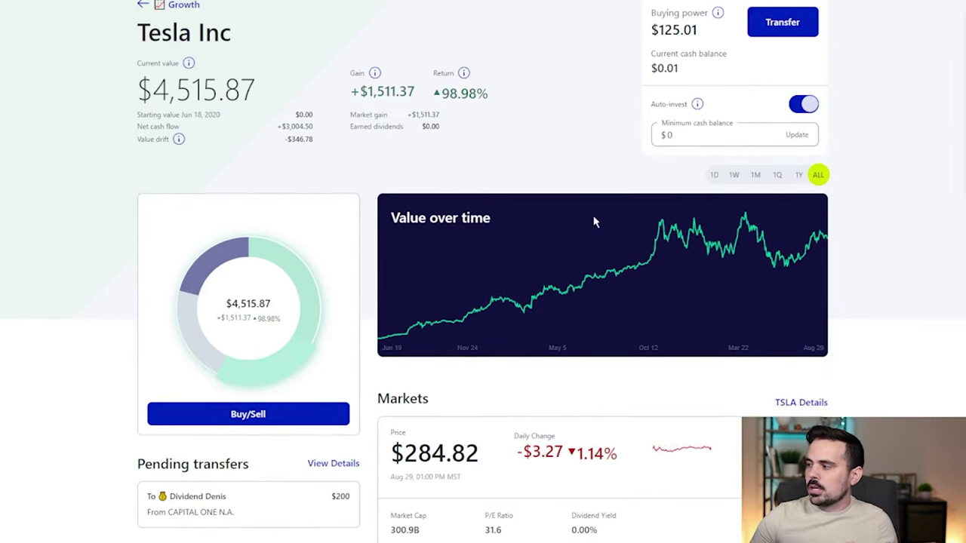
pyautogui.scroll(1, 594, 221)
pyautogui.moveTo(350, 189); pyautogui.dragTo(415, 190)
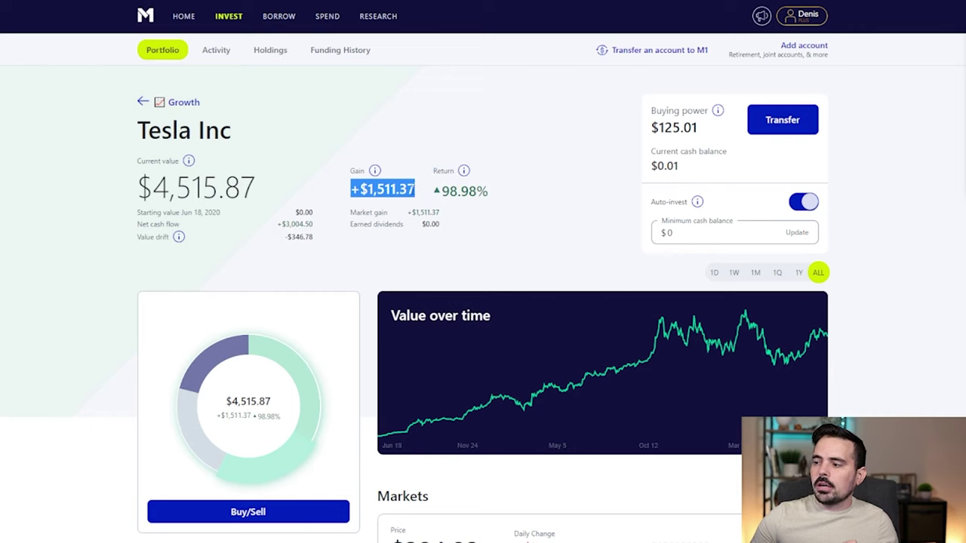
# - Start a sell order for the Tesla Inc holding with an amount of $500
pyautogui.scroll(-4, 266, 346)
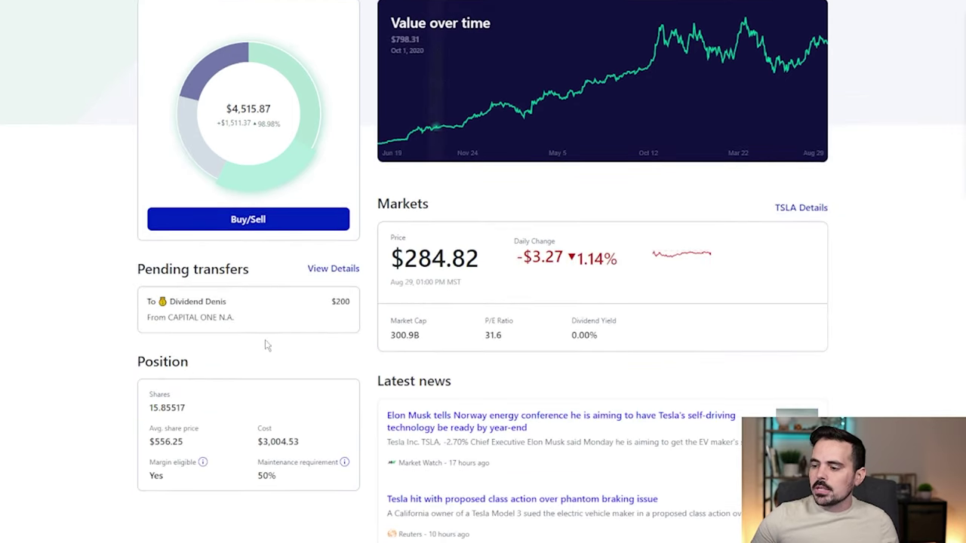
pyautogui.click(232, 223)
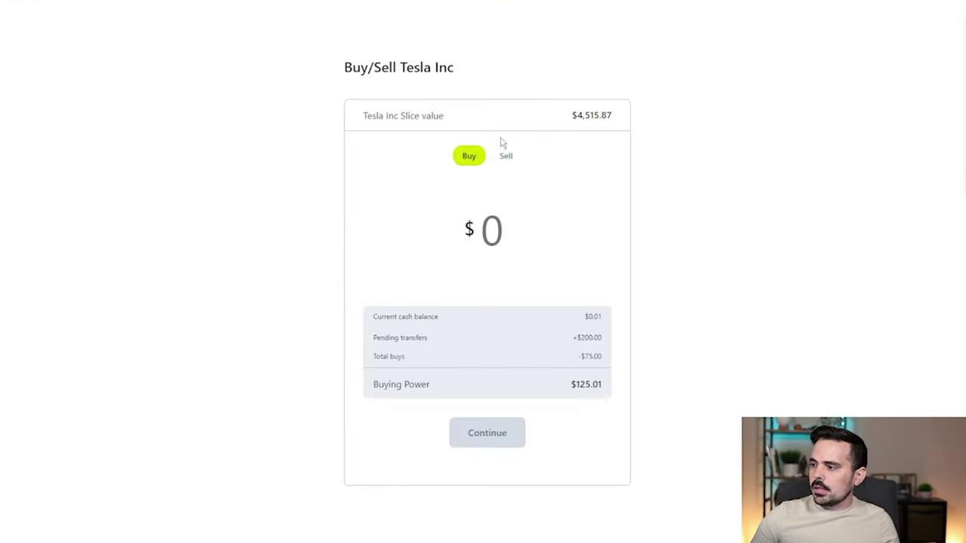
pyautogui.click(504, 154)
pyautogui.scroll(-1, 631, 347)
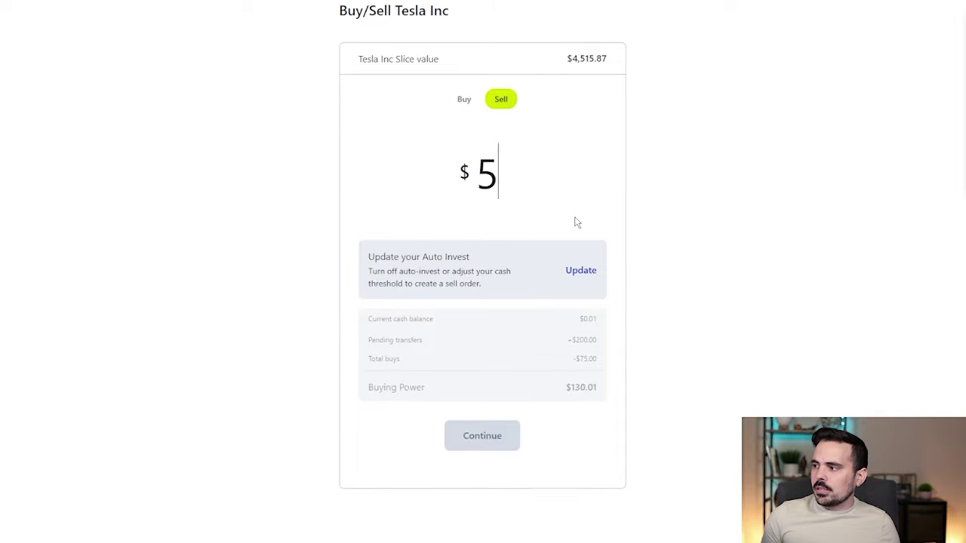
pyautogui.write('500')
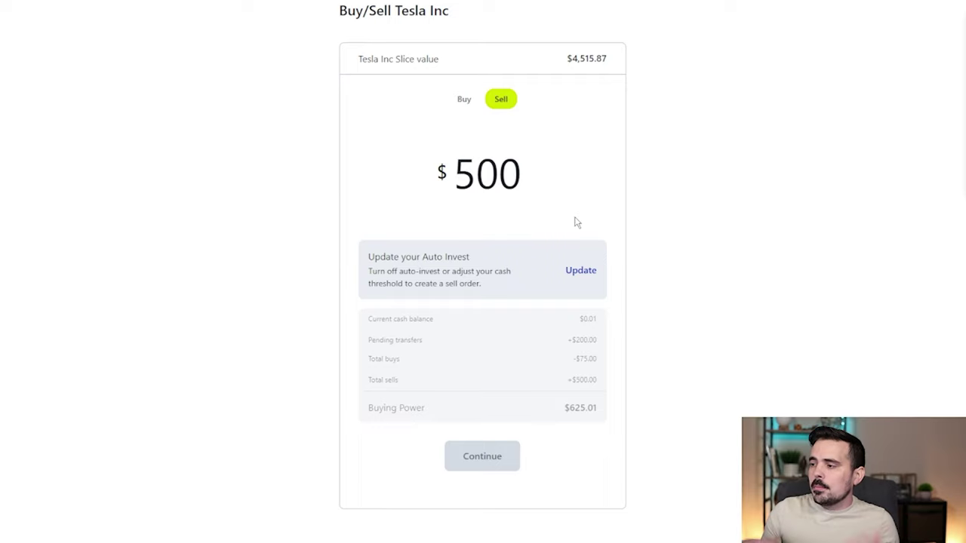
# - Highlight the notice about updating Auto Invest, turn auto-invest off, and return to the sell order
pyautogui.moveTo(366, 258); pyautogui.dragTo(502, 284)
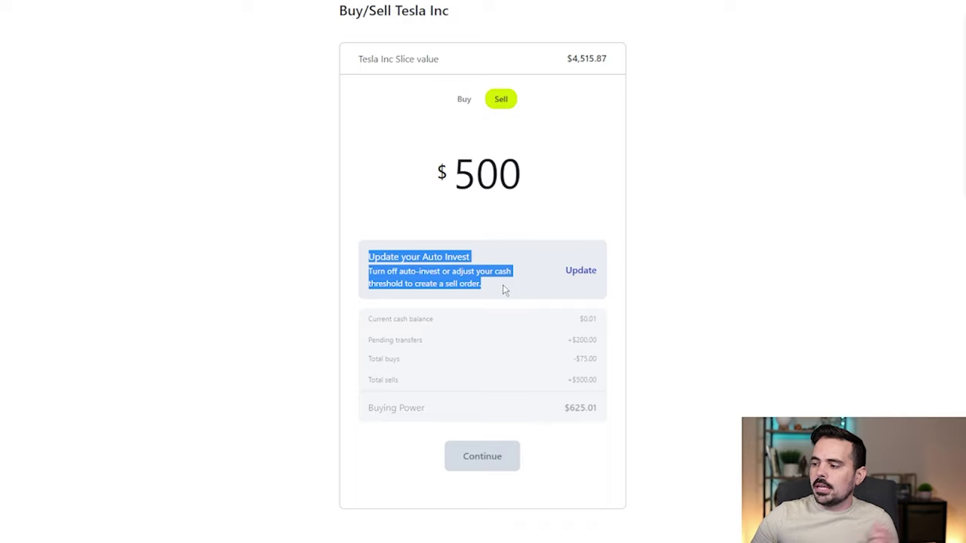
pyautogui.click(593, 273)
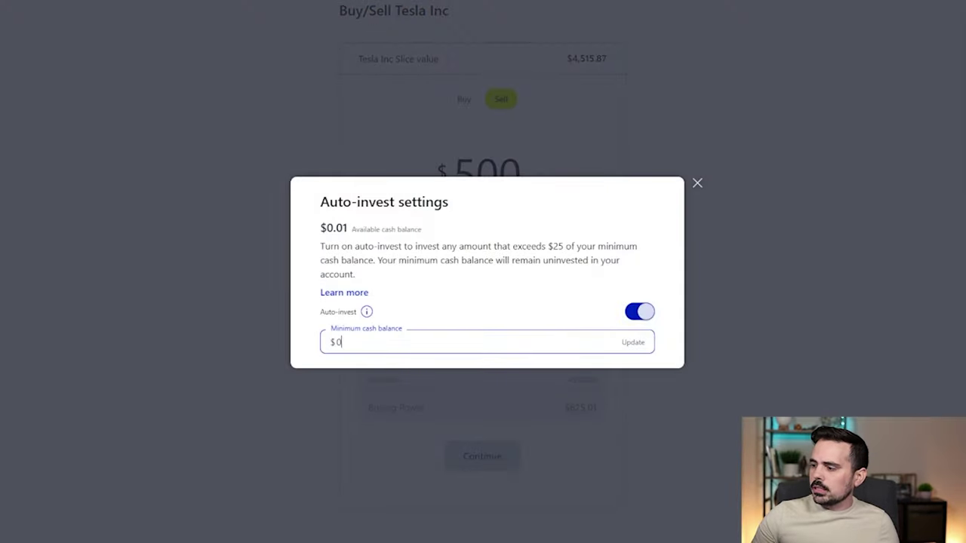
pyautogui.click(643, 312)
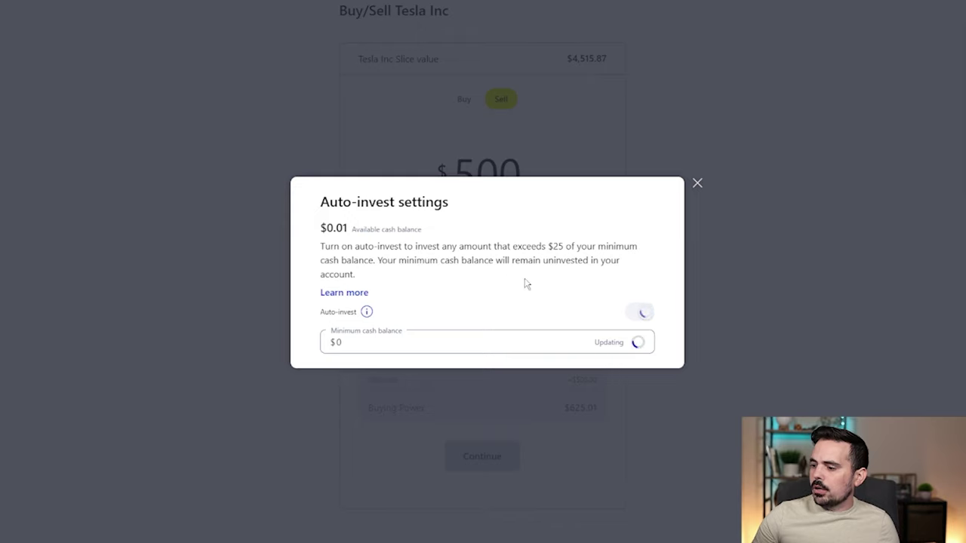
pyautogui.click(697, 189)
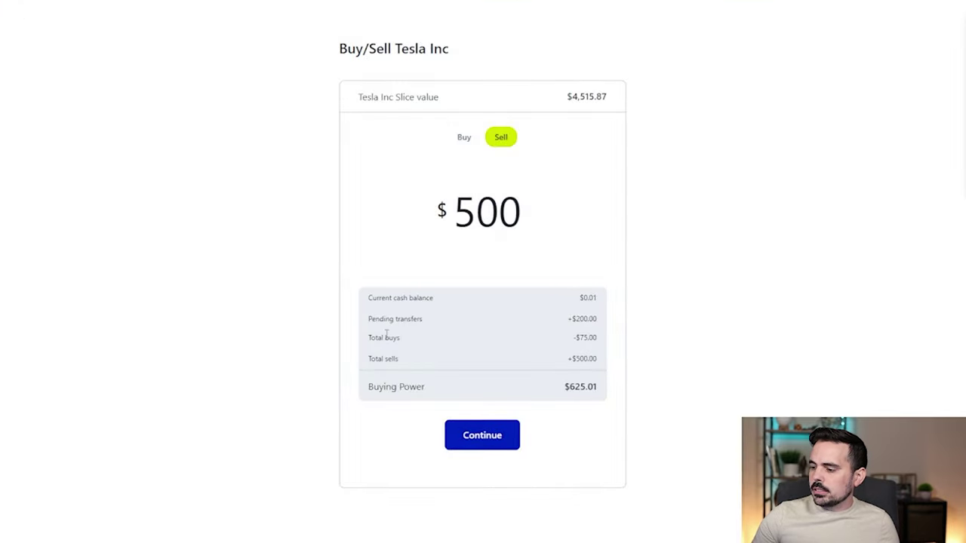
# - Highlight the cash balance and pending transfers, total buys, total sells and buying power in the order summary
pyautogui.moveTo(366, 301); pyautogui.dragTo(595, 319)
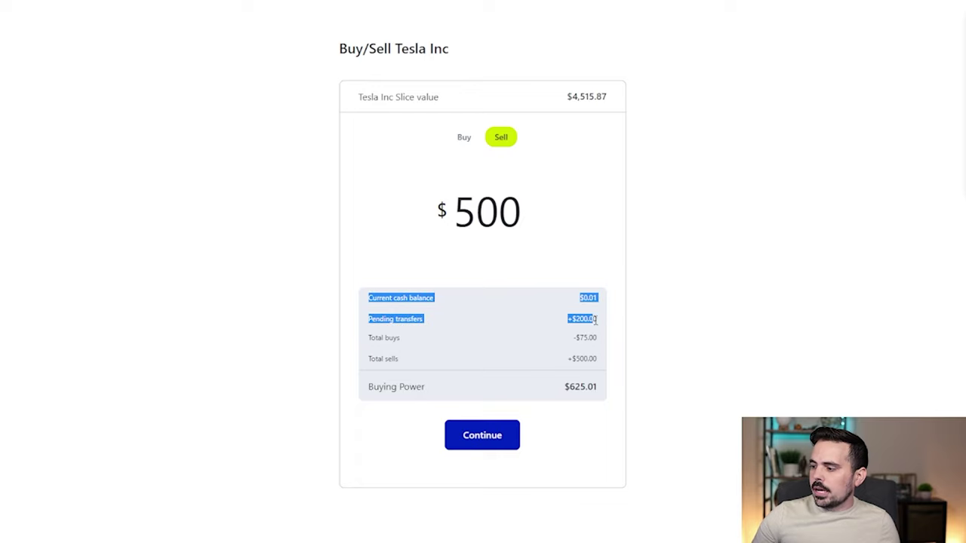
pyautogui.moveTo(528, 322); pyautogui.dragTo(613, 326)
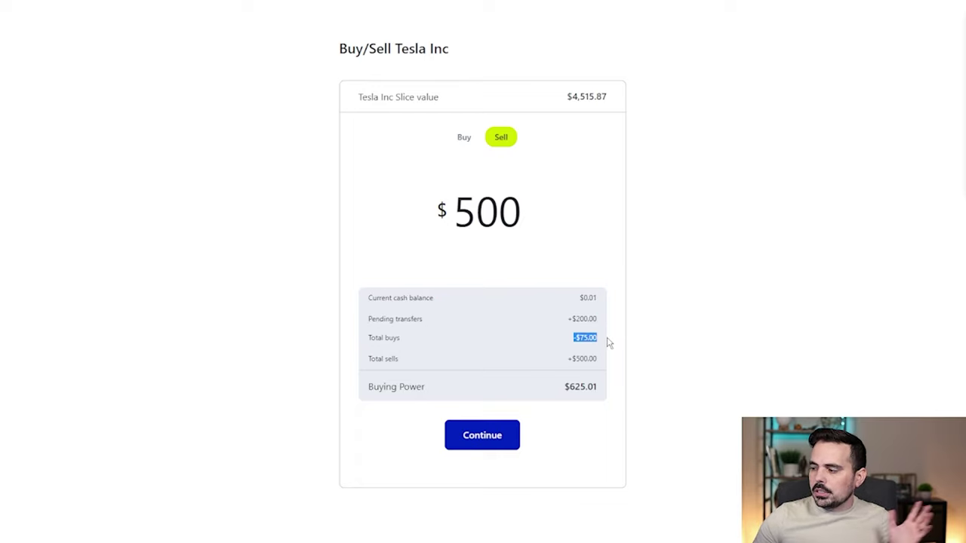
pyautogui.click(572, 360)
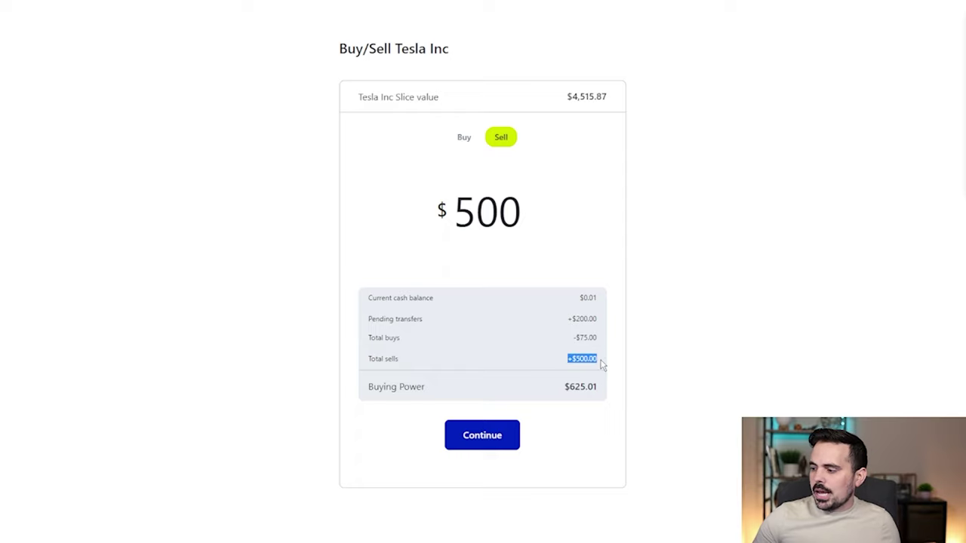
pyautogui.moveTo(565, 386); pyautogui.dragTo(614, 388)
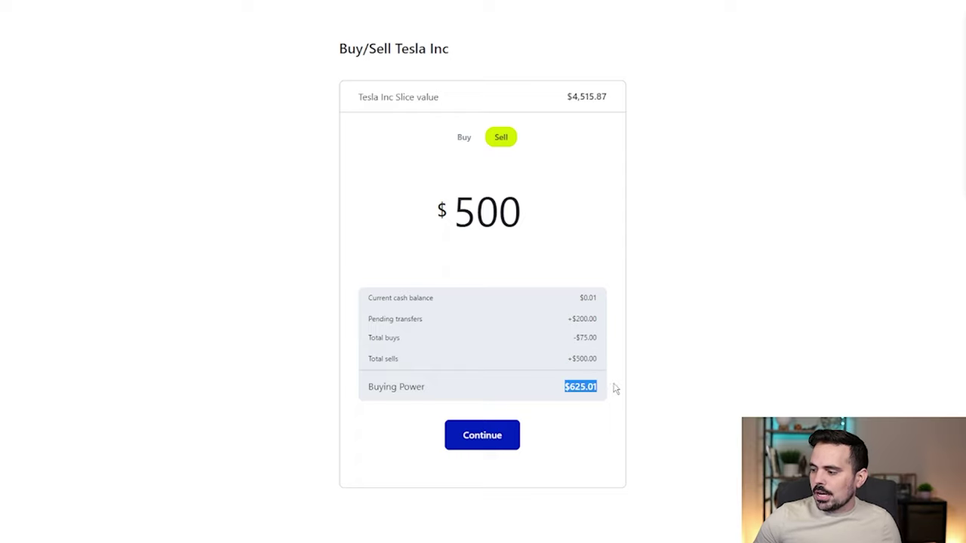
# - Review and submit the $500 Tesla Inc sell order for 6:30 AM tomorrow, and highlight its pending sell notice
pyautogui.click(477, 444)
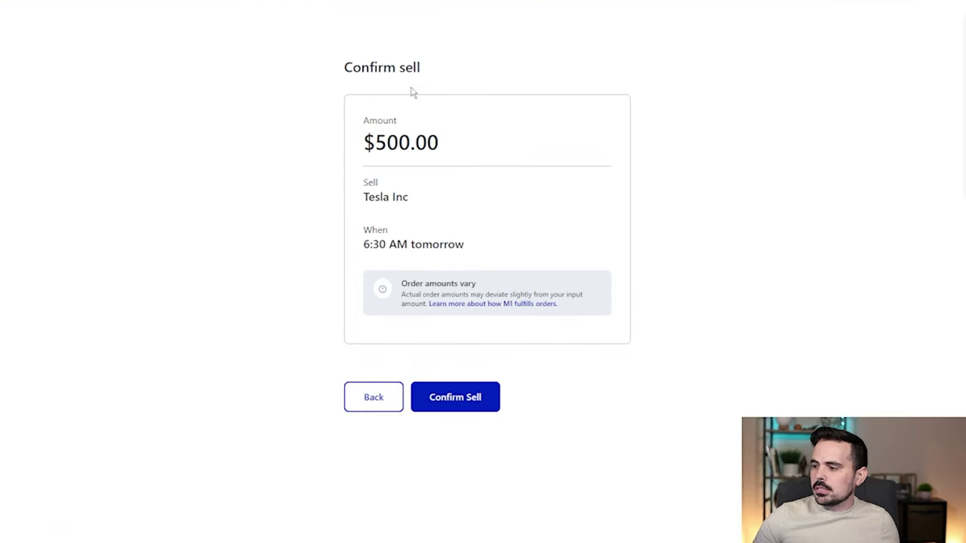
pyautogui.moveTo(355, 192); pyautogui.dragTo(478, 246)
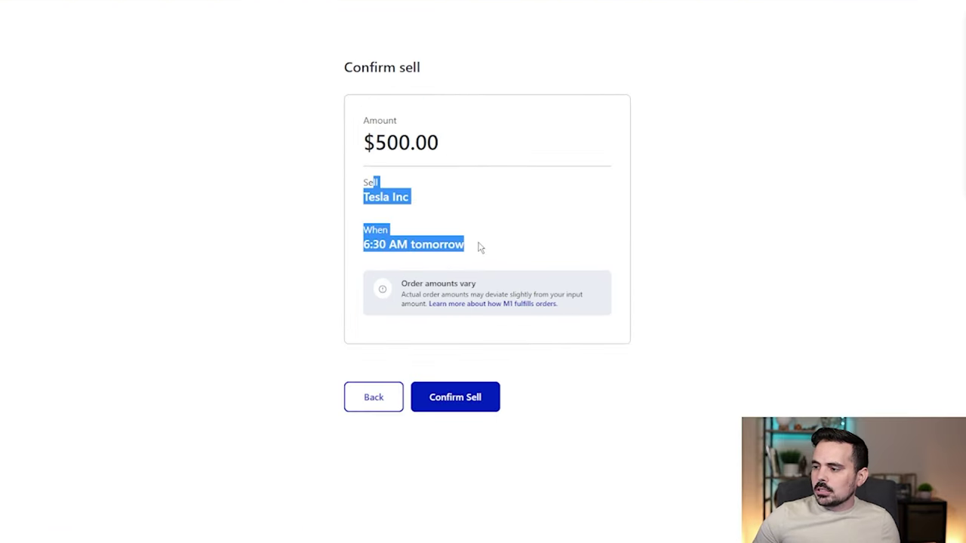
pyautogui.click(366, 225)
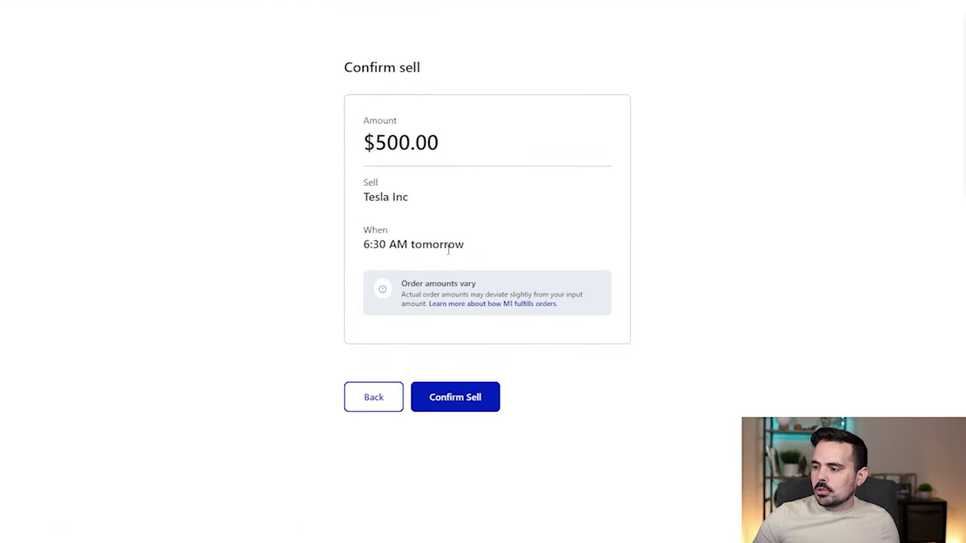
pyautogui.click(476, 407)
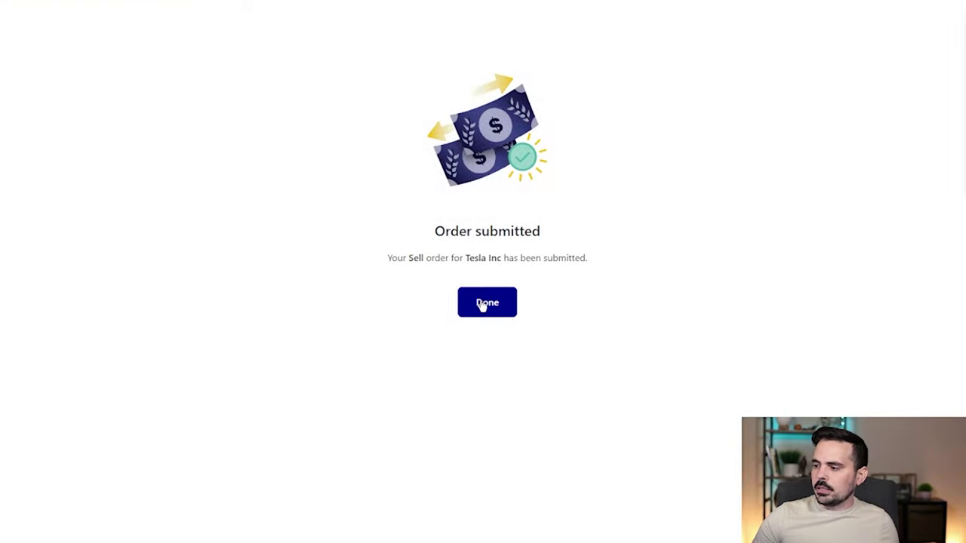
pyautogui.click(482, 303)
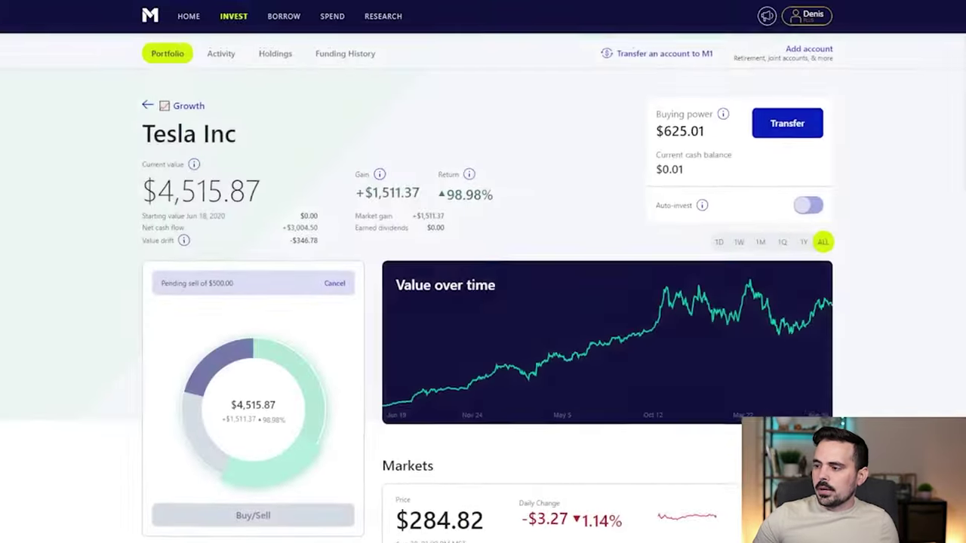
pyautogui.moveTo(154, 281); pyautogui.dragTo(257, 283)
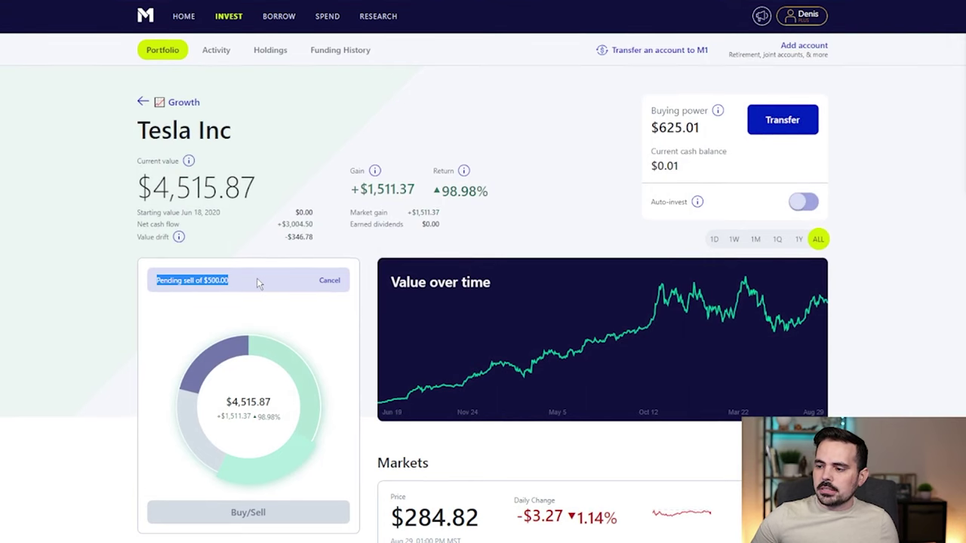
pyautogui.scroll(-3, 258, 279)
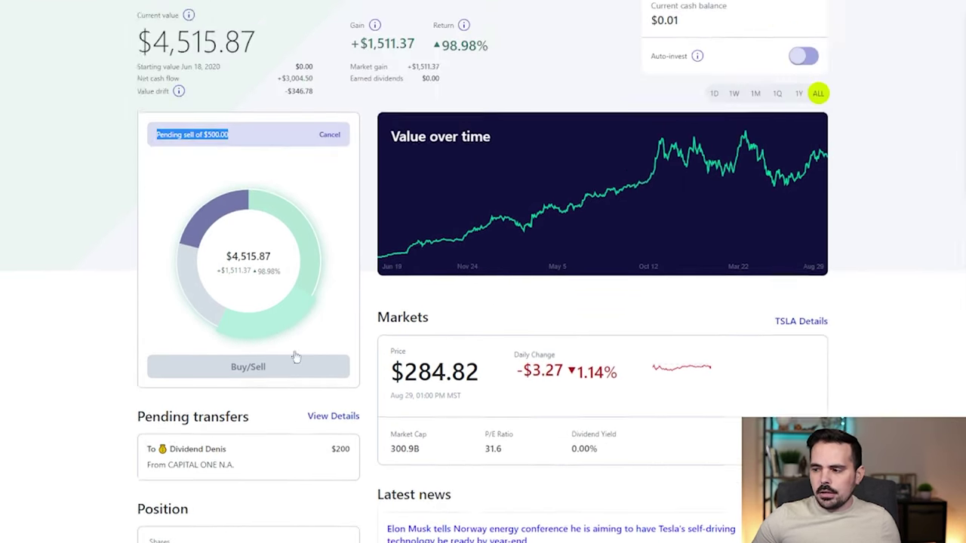
# - Return to the portfolio overview and review the pending and estimated buys and sells in the upcoming trades details
pyautogui.scroll(3, 295, 356)
pyautogui.click(171, 52)
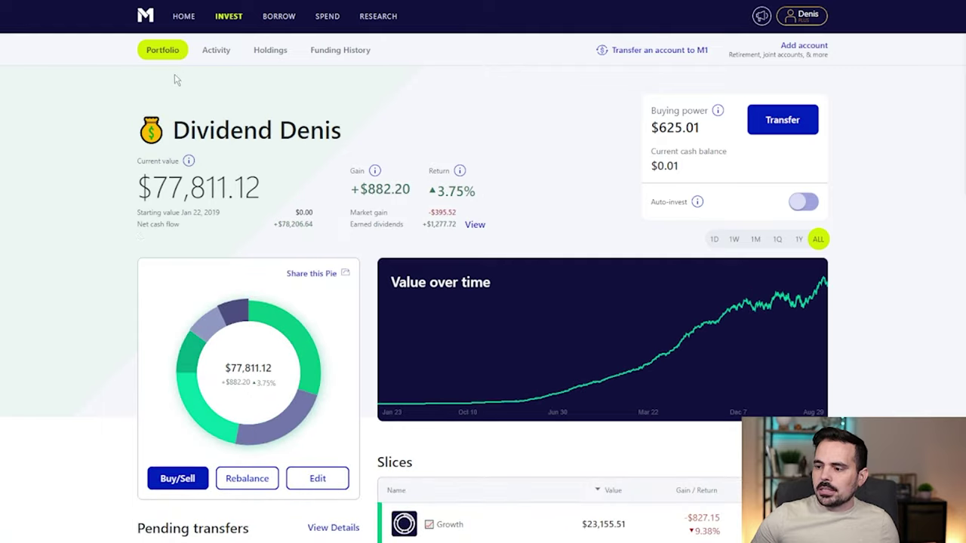
pyautogui.scroll(-5, 249, 247)
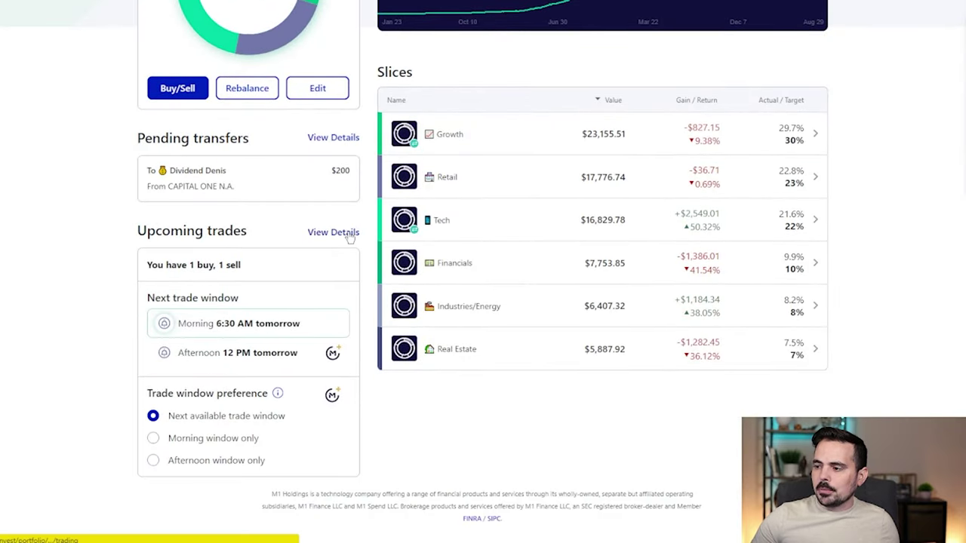
pyautogui.click(350, 237)
pyautogui.scroll(-5, 360, 249)
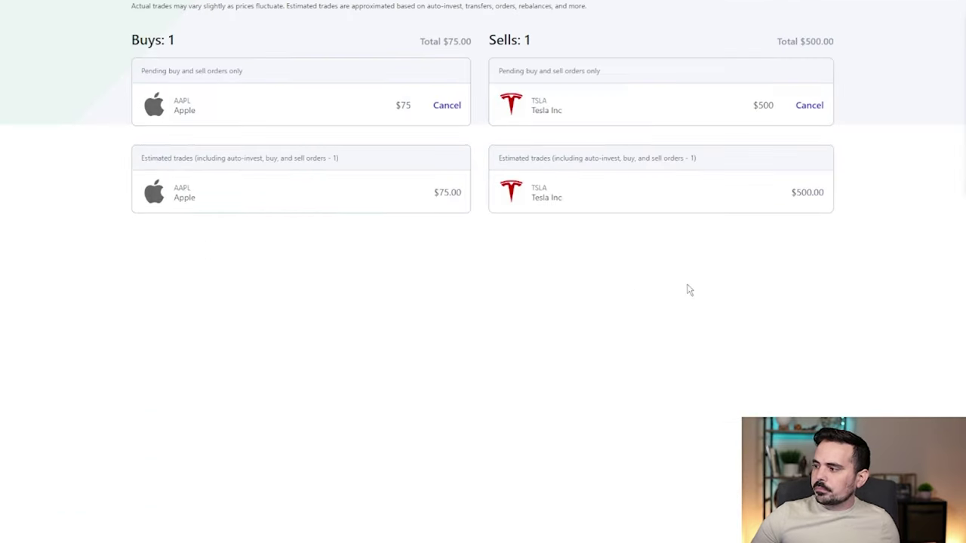
pyautogui.scroll(3, 784, 319)
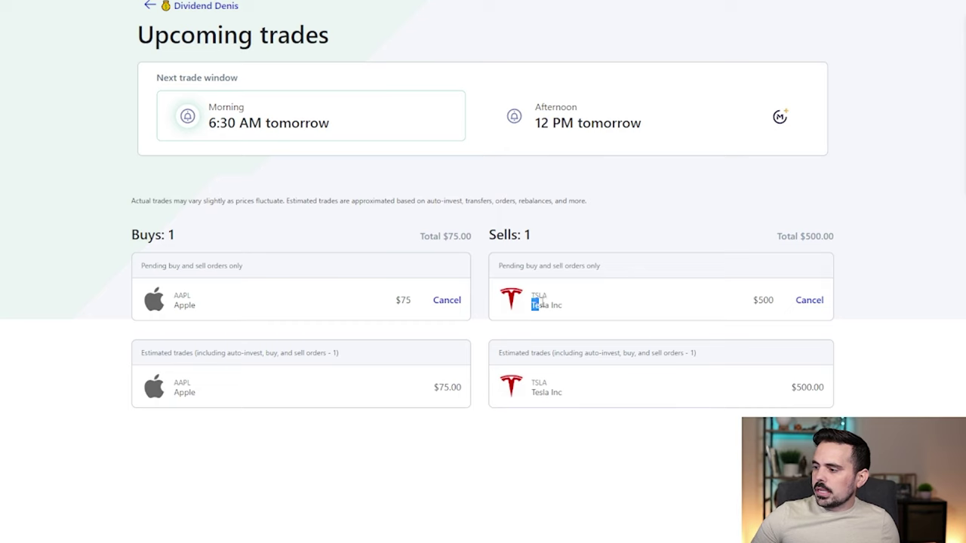
pyautogui.scroll(-2, 664, 322)
pyautogui.scroll(4, 648, 308)
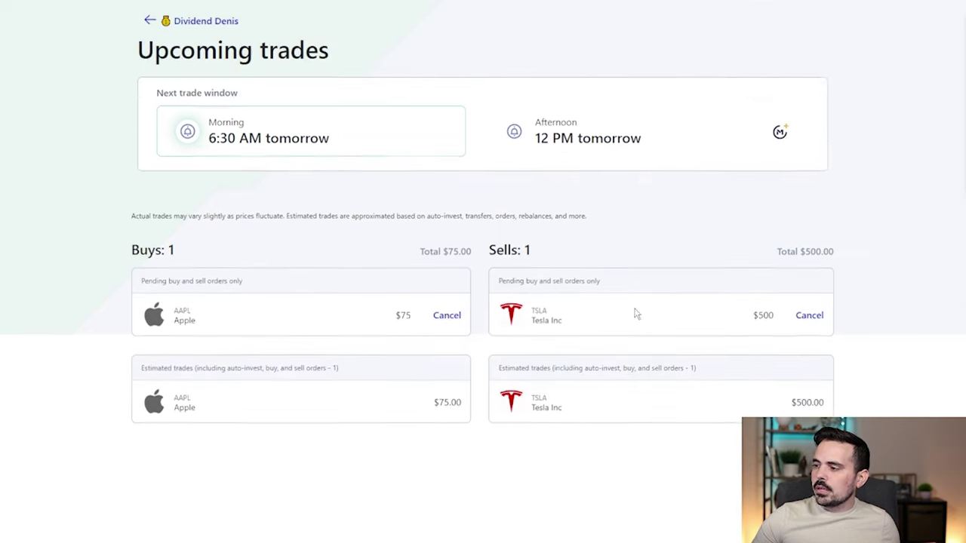
# - Open the Tesla Inc holding in the portfolio's Growth pie and cancel its pending $500 sell order
pyautogui.click(163, 51)
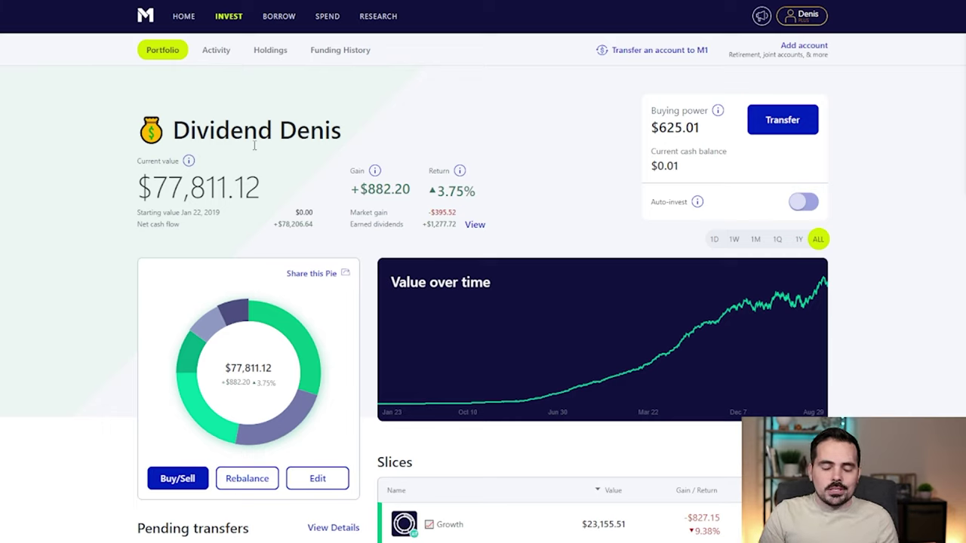
pyautogui.scroll(-3, 460, 302)
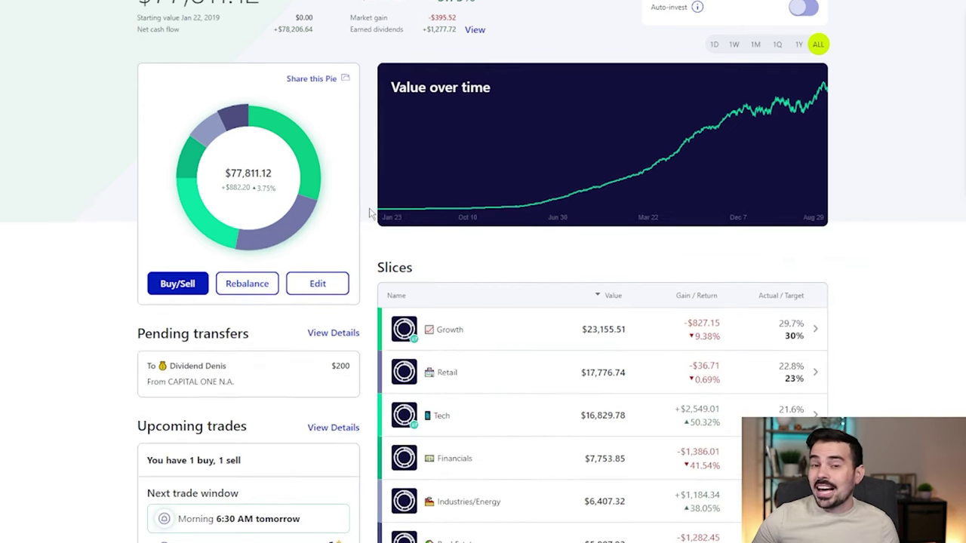
pyautogui.click(468, 325)
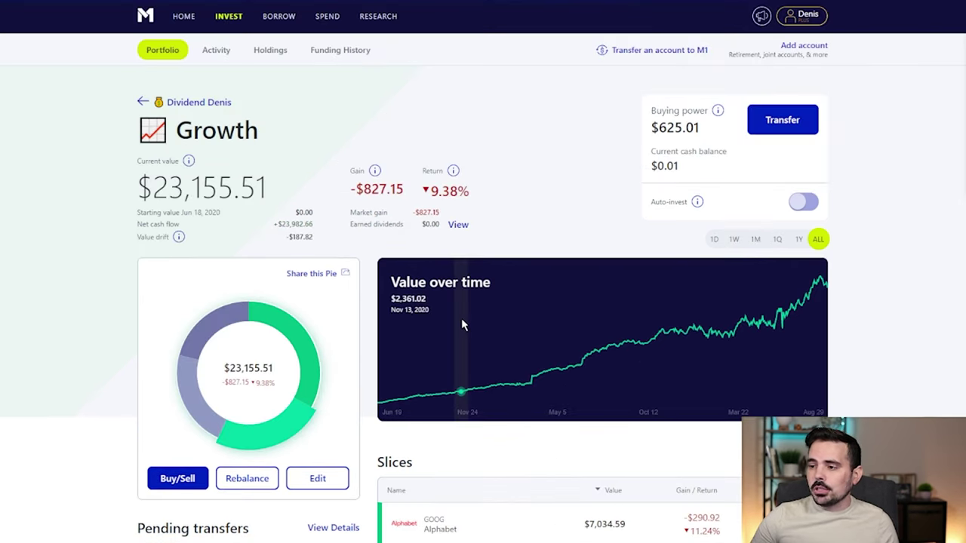
pyautogui.scroll(-4, 461, 317)
pyautogui.scroll(-2, 491, 355)
pyautogui.scroll(3, 453, 405)
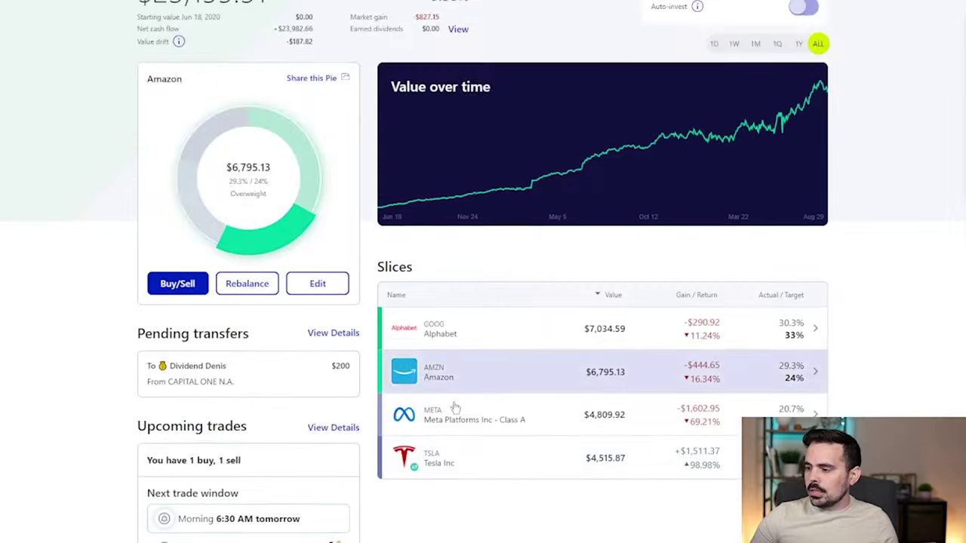
pyautogui.scroll(-2, 463, 392)
pyautogui.click(472, 381)
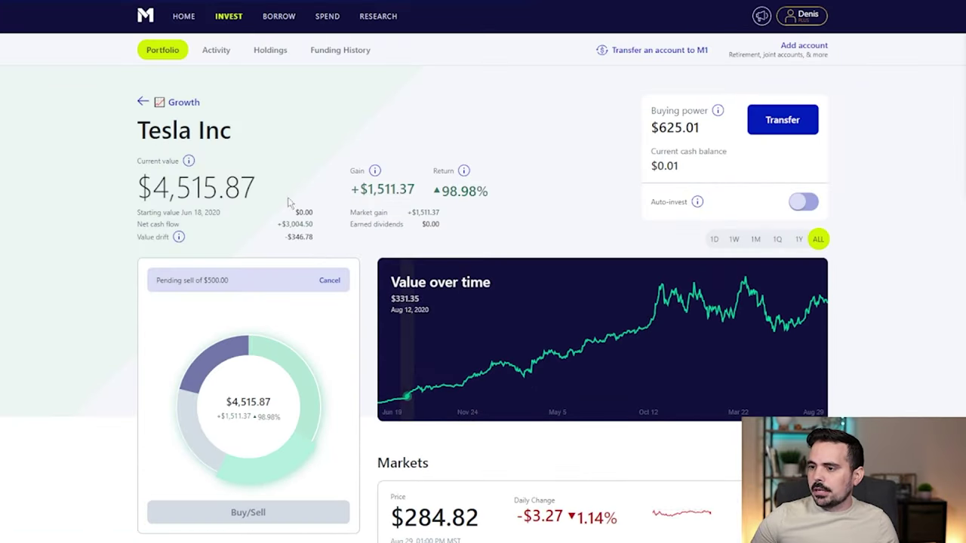
pyautogui.click(331, 280)
pyautogui.click(493, 345)
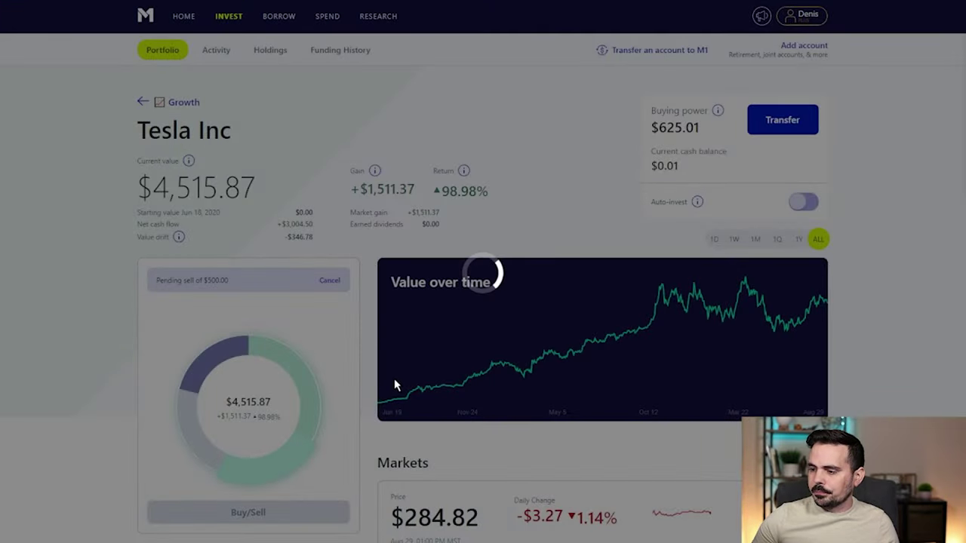
pyautogui.scroll(-1, 401, 372)
pyautogui.scroll(1, 334, 352)
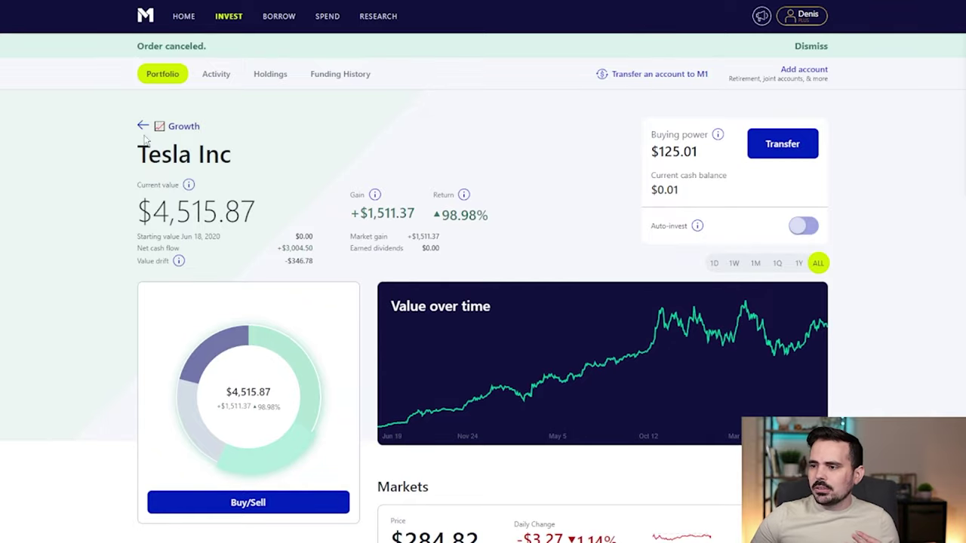
# - Edit the Growth pie, delete the Tesla Inc slice, and highlight the notice about the missing target percentage
pyautogui.click(173, 126)
pyautogui.scroll(-3, 547, 314)
pyautogui.scroll(-1, 389, 355)
pyautogui.click(320, 214)
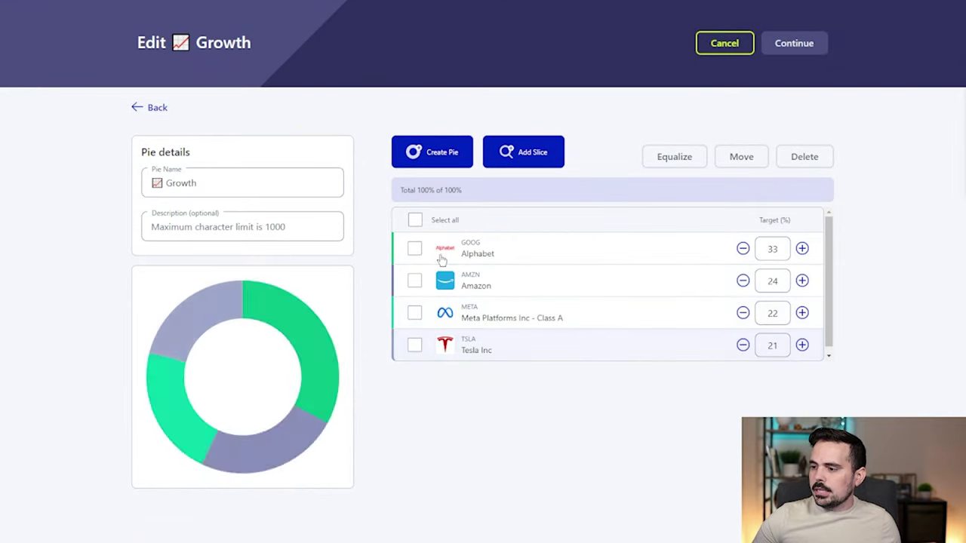
pyautogui.click(414, 349)
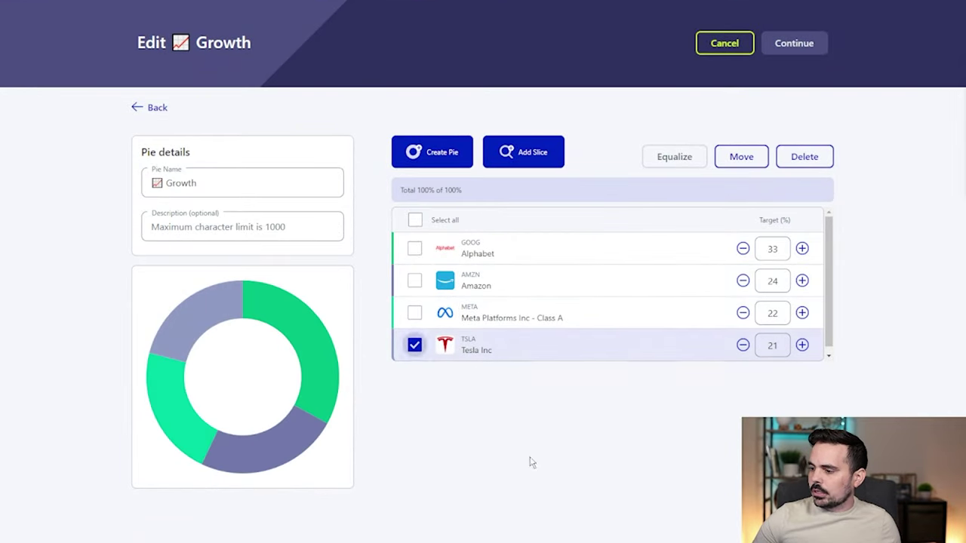
pyautogui.click(803, 158)
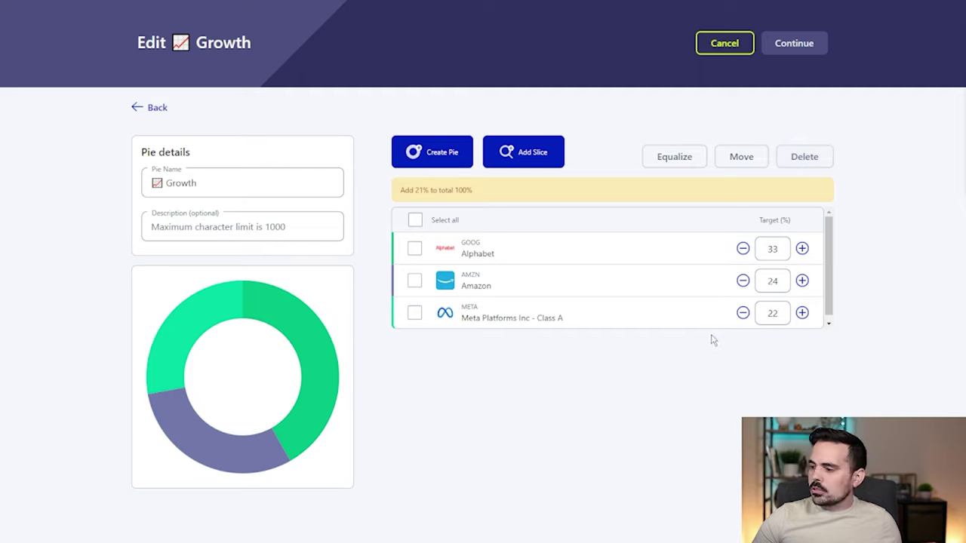
pyautogui.moveTo(414, 190); pyautogui.dragTo(506, 206)
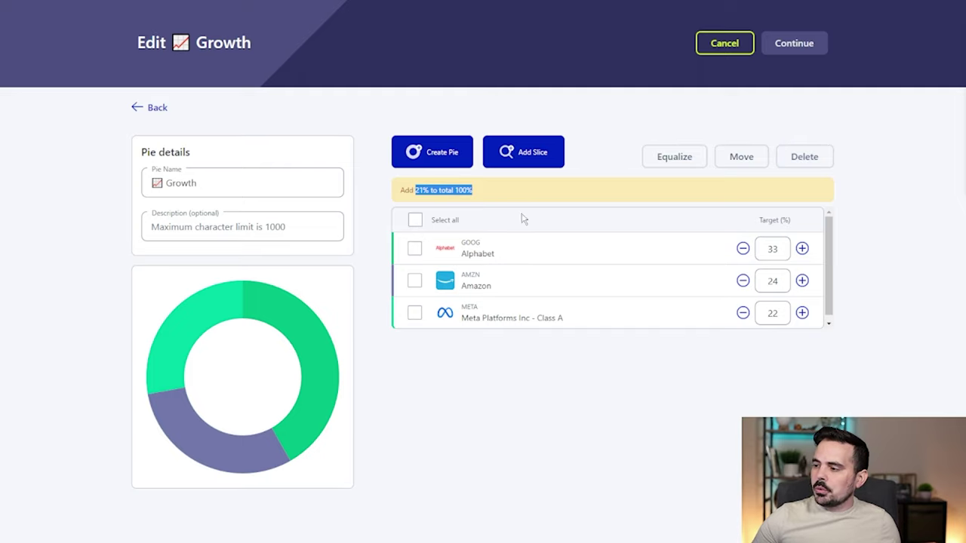
# - Raise the Growth pie's target percentages to 40 for Alphabet, 31 for Amazon and 29 for Meta Platforms
pyautogui.click(801, 249)
pyautogui.click(801, 249)
pyautogui.click(801, 249)
pyautogui.click(801, 249)
pyautogui.click(801, 249)
pyautogui.click(801, 249)
pyautogui.click(801, 249)
pyautogui.click(801, 281)
pyautogui.click(801, 281)
pyautogui.click(801, 280)
pyautogui.click(802, 280)
pyautogui.doubleClick(801, 281)
pyautogui.click(801, 313)
pyautogui.click(801, 313)
pyautogui.click(801, 313)
pyautogui.click(801, 313)
pyautogui.click(801, 313)
pyautogui.click(801, 313)
pyautogui.click(801, 313)
pyautogui.click(801, 281)
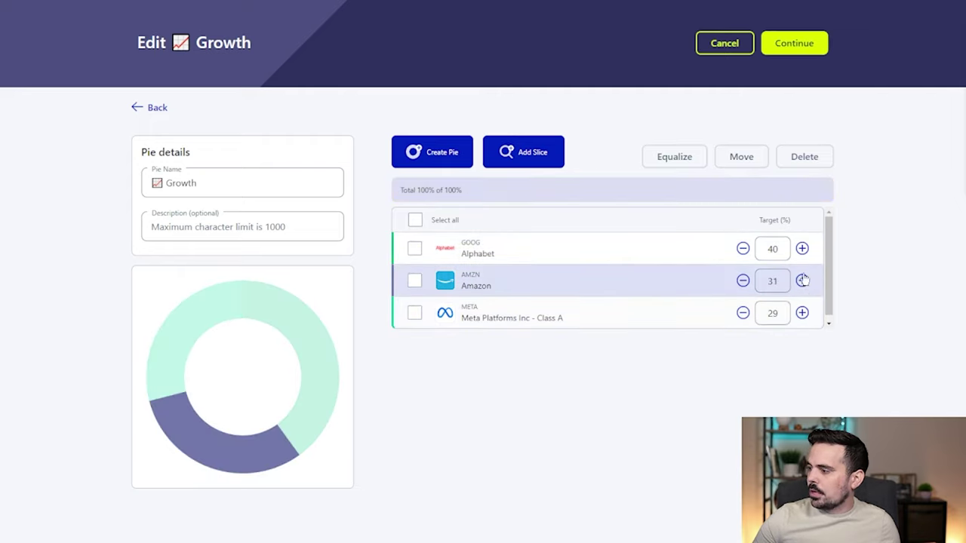
# - Continue to the Growth pie's change summary, review the removed and updated slices, and confirm the changes
pyautogui.click(791, 43)
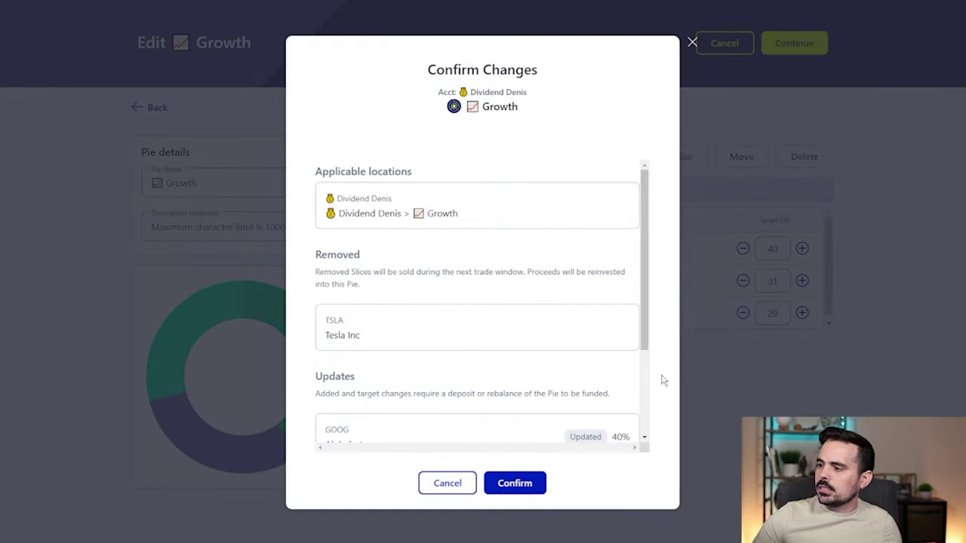
pyautogui.scroll(-3, 530, 248)
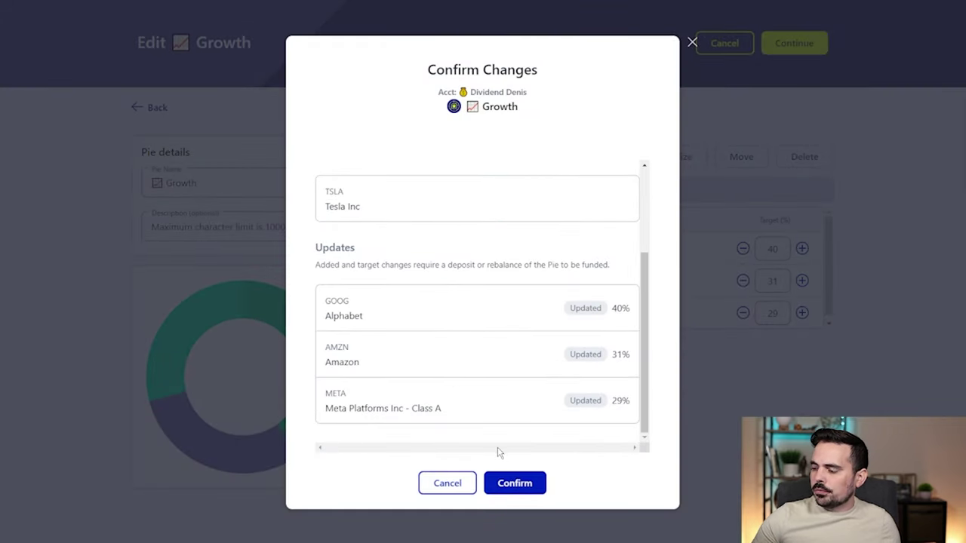
pyautogui.scroll(3, 539, 401)
pyautogui.click(519, 481)
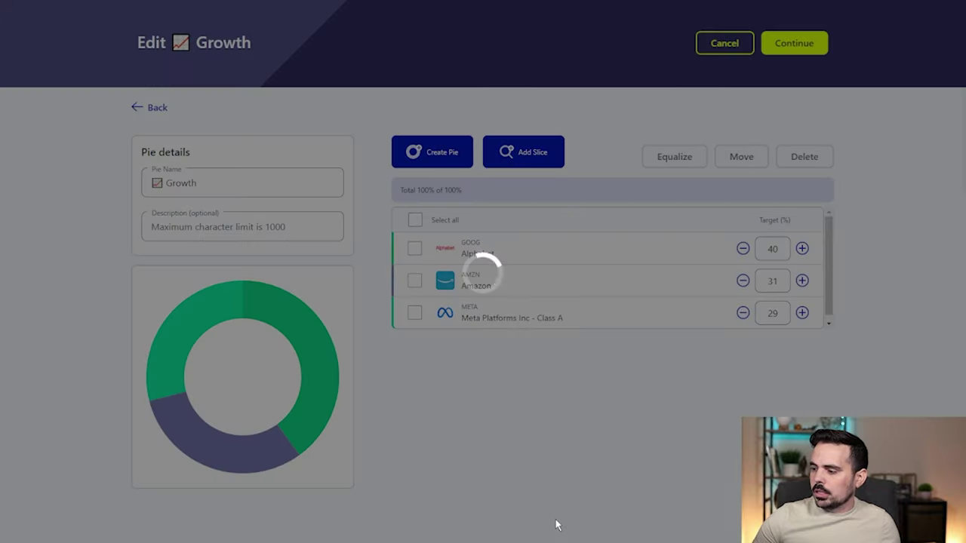
# - Open the upcoming trades details and highlight the estimated Tesla Inc sell and its amount
pyautogui.scroll(-3, 549, 302)
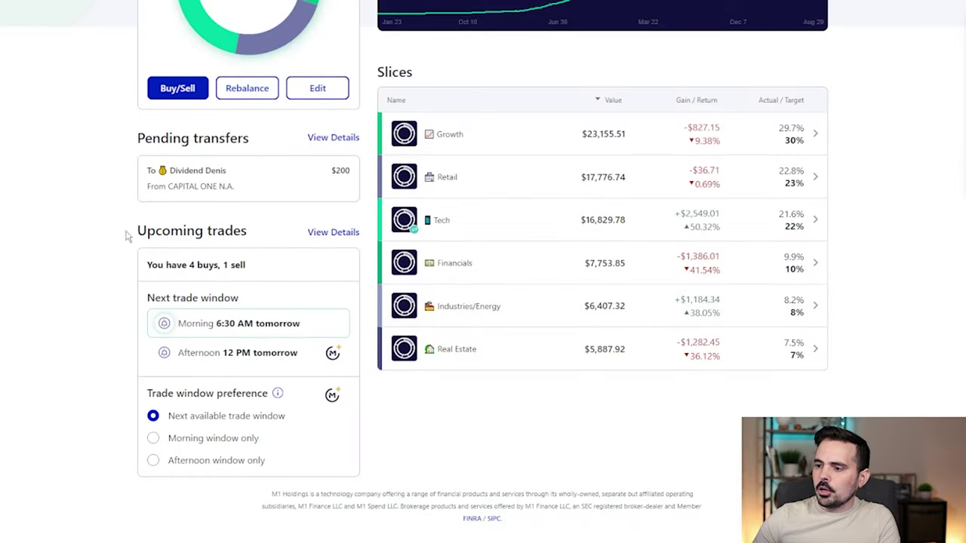
pyautogui.moveTo(127, 236); pyautogui.dragTo(345, 233)
pyautogui.click(343, 233)
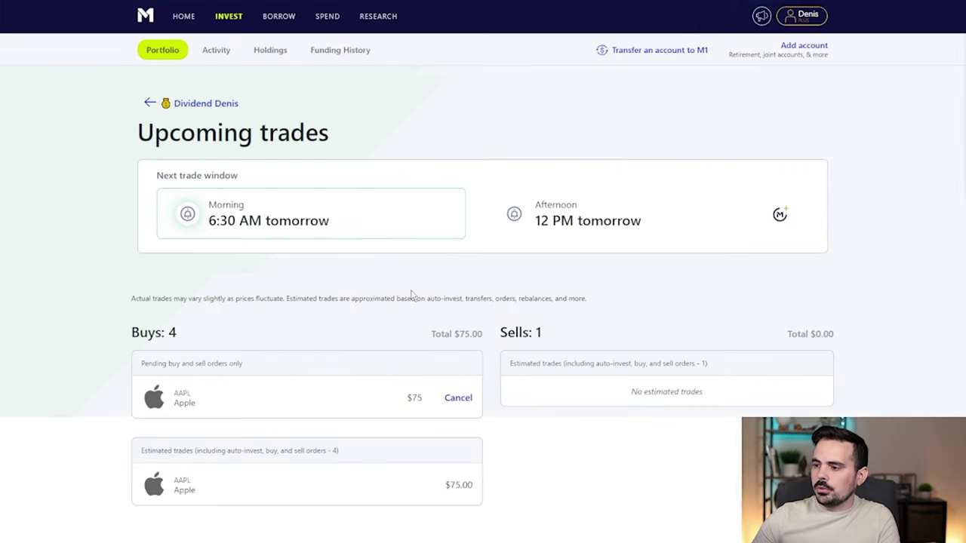
pyautogui.scroll(-3, 414, 295)
pyautogui.scroll(3, 414, 295)
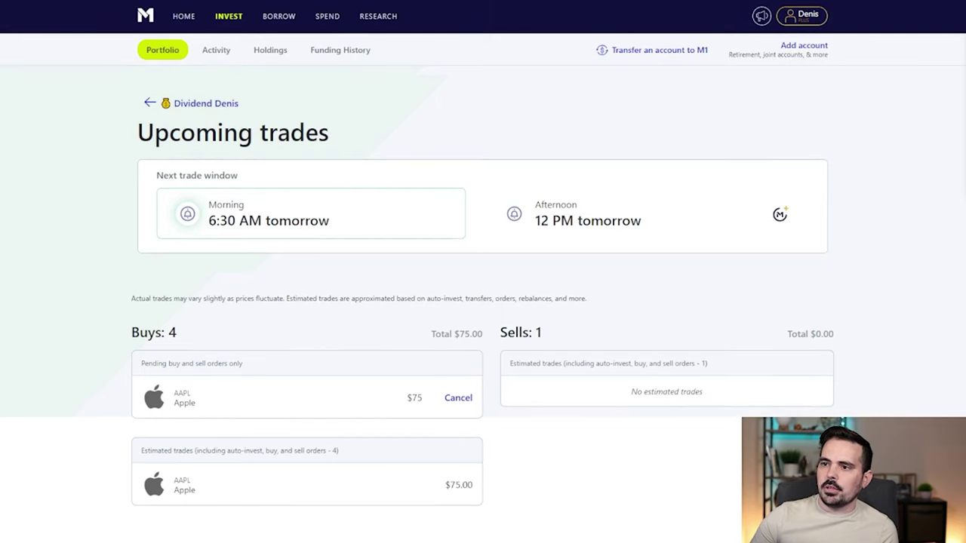
pyautogui.scroll(-3, 344, 312)
pyautogui.moveTo(500, 226); pyautogui.dragTo(826, 286)
pyautogui.moveTo(784, 291); pyautogui.dragTo(845, 299)
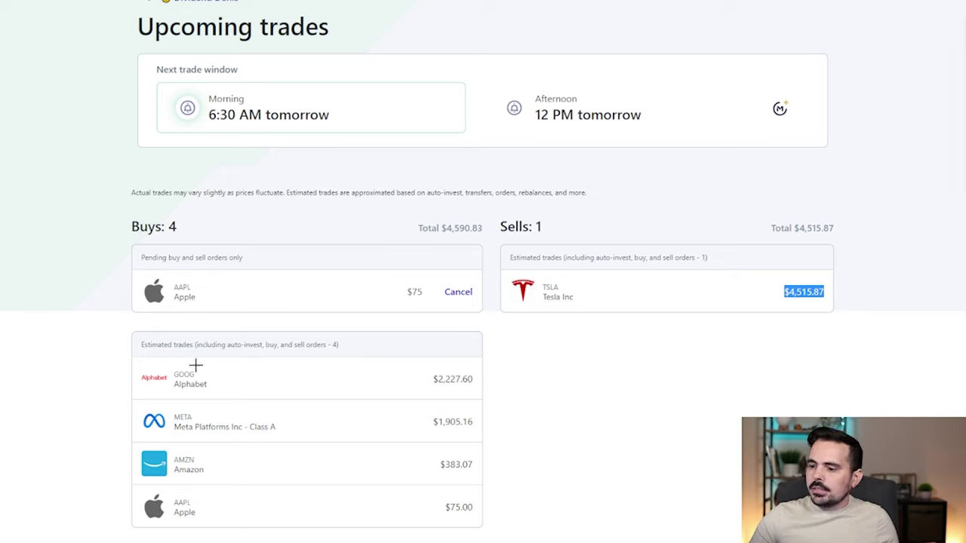
# - Circle the estimated buy trades and draw a line beside each of Alphabet, Meta Platforms and Amazon
pyautogui.moveTo(165, 330)
pyautogui.mouseDown()
pyautogui.moveTo(104, 405)
pyautogui.moveTo(150, 498)
pyautogui.moveTo(409, 493)
pyautogui.moveTo(490, 375)
pyautogui.moveTo(115, 332)
pyautogui.mouseUp()
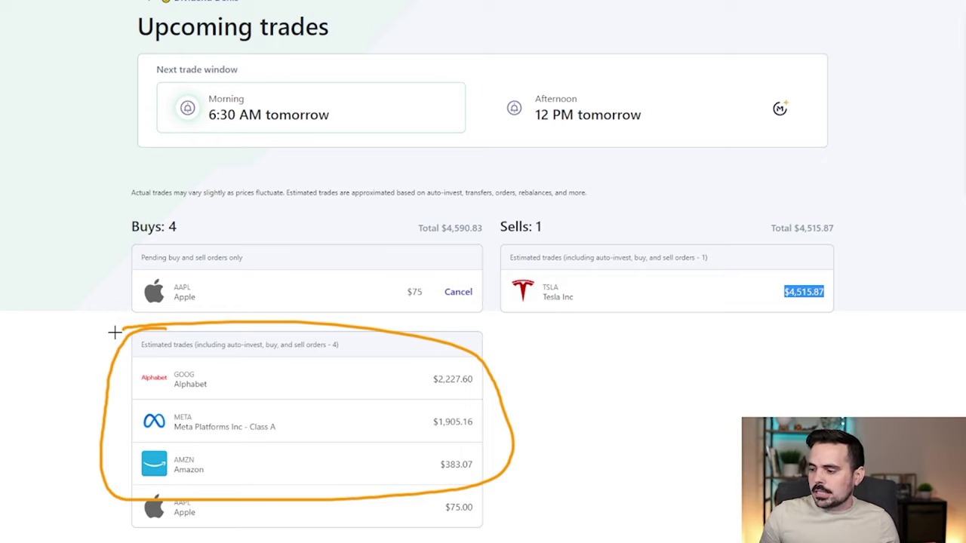
pyautogui.moveTo(219, 378); pyautogui.dragTo(363, 382)
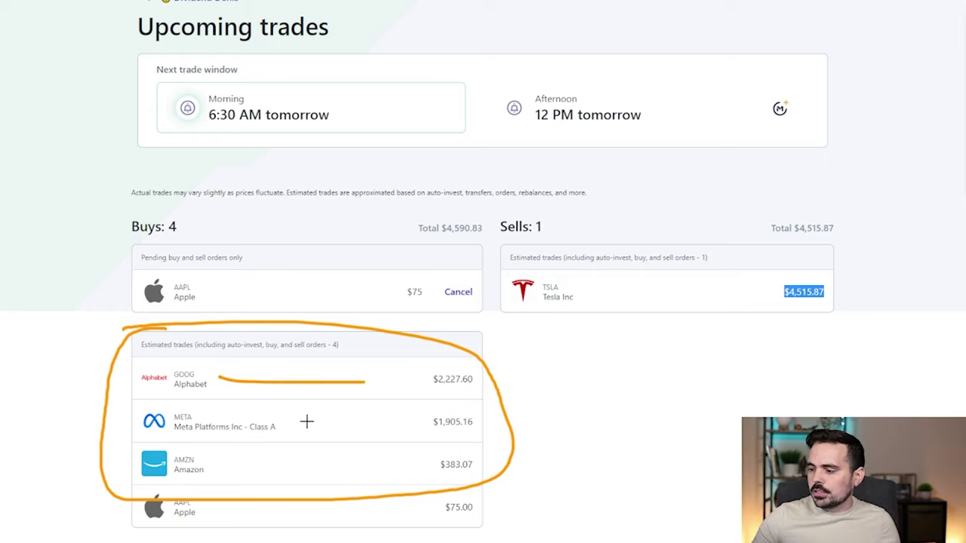
pyautogui.moveTo(302, 422); pyautogui.dragTo(434, 417)
pyautogui.moveTo(259, 464); pyautogui.dragTo(445, 463)
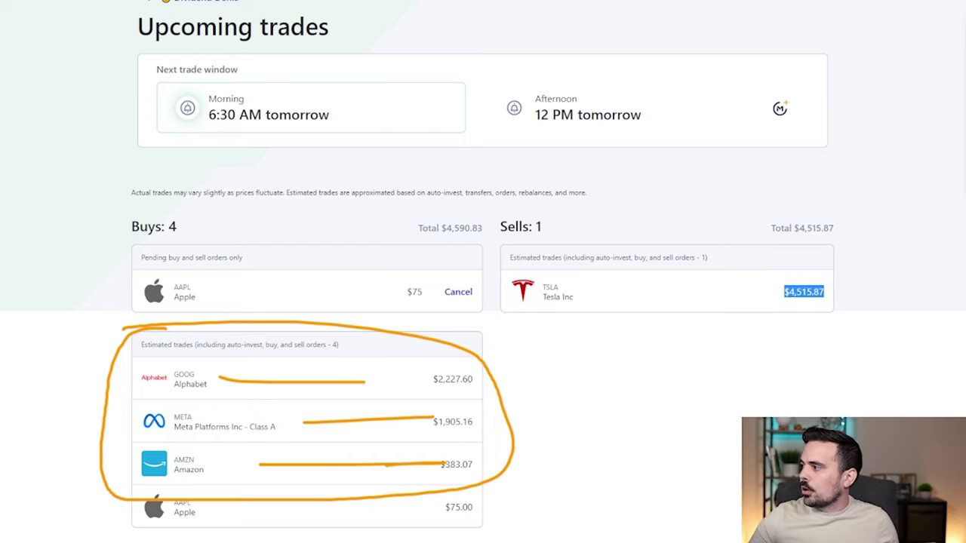
# - Return to the portfolio, open the Growth pie, and examine its slice targets and removed slices
pyautogui.click(161, 50)
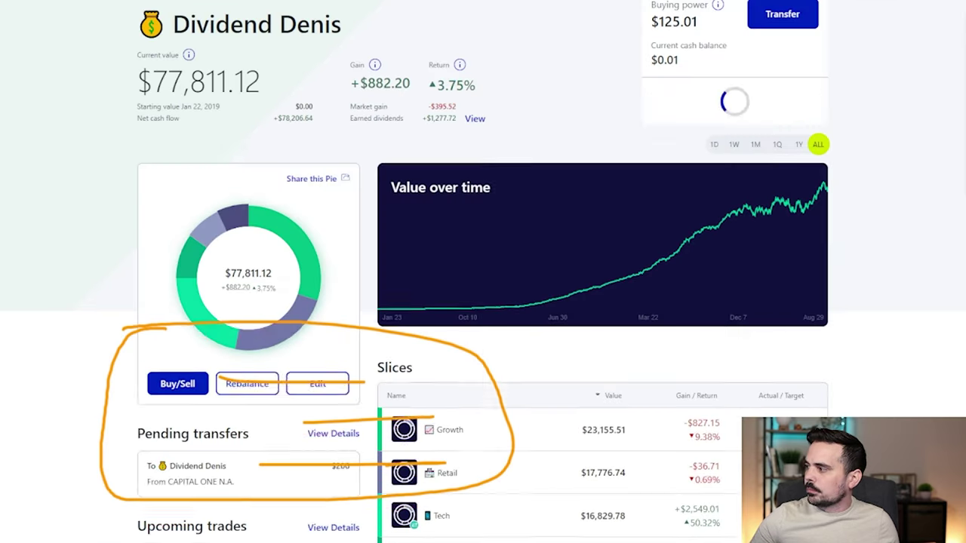
pyautogui.scroll(-4, 596, 425)
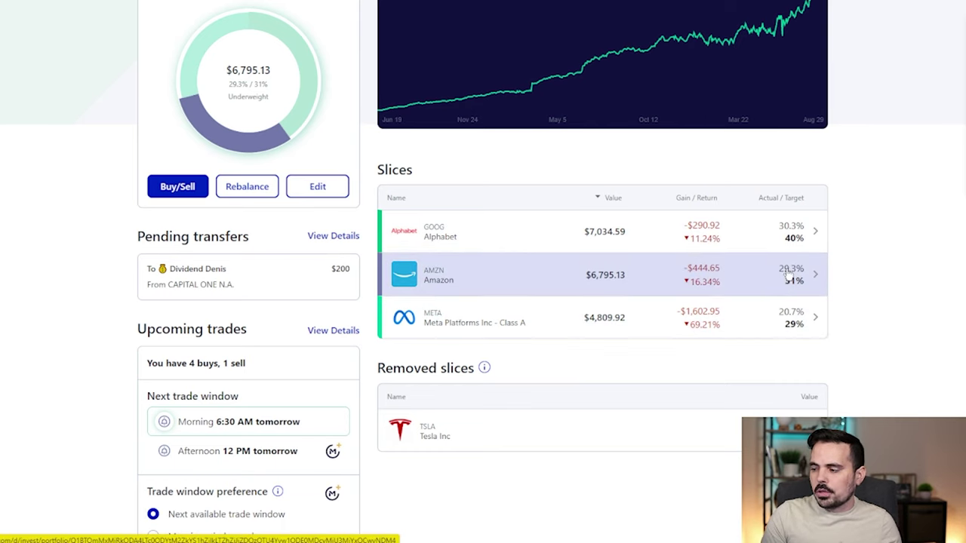
pyautogui.scroll(-1, 920, 291)
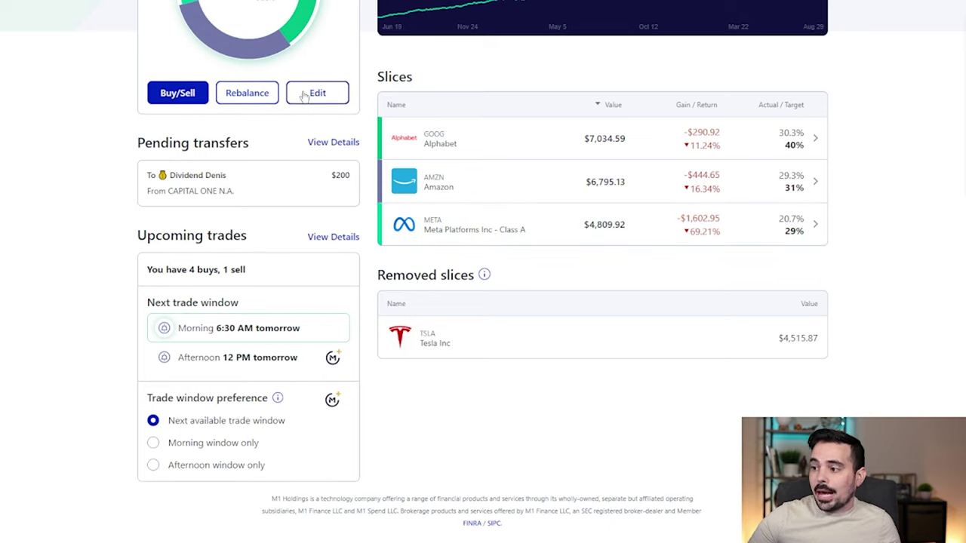
pyautogui.scroll(5, 479, 286)
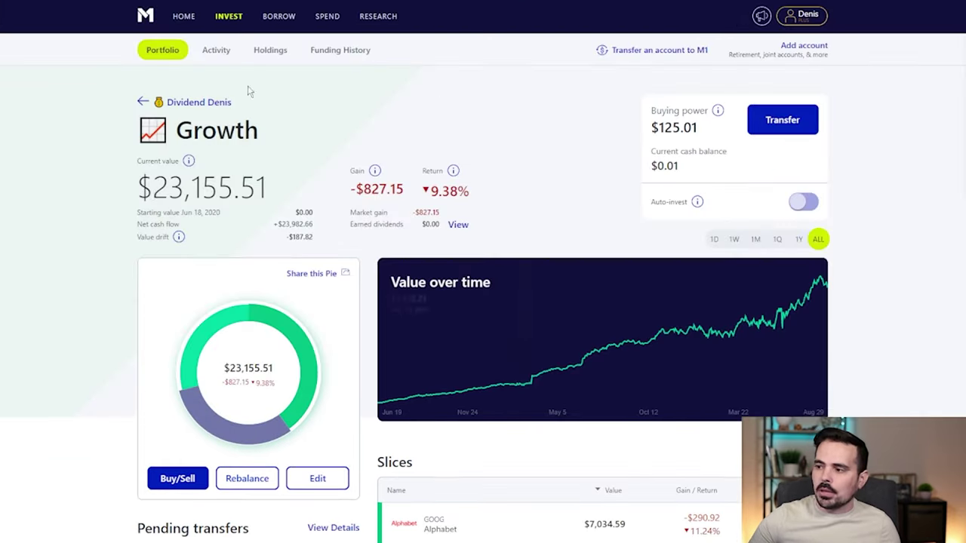
pyautogui.scroll(-4, 347, 223)
# - Open the Growth pie for editing, search stocks for tesla, and add Tesla Inc as a new slice
pyautogui.click(316, 186)
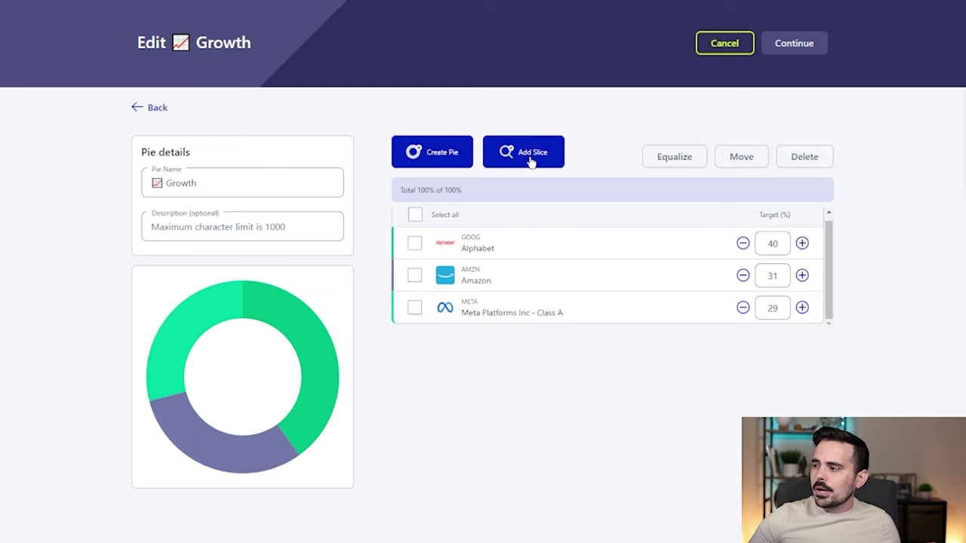
pyautogui.click(531, 160)
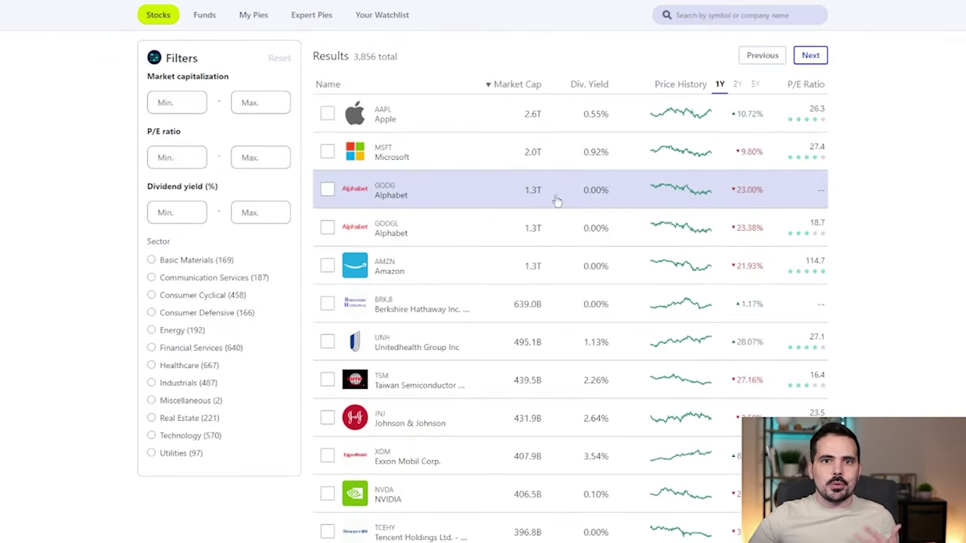
pyautogui.click(732, 15)
pyautogui.write('tesla')
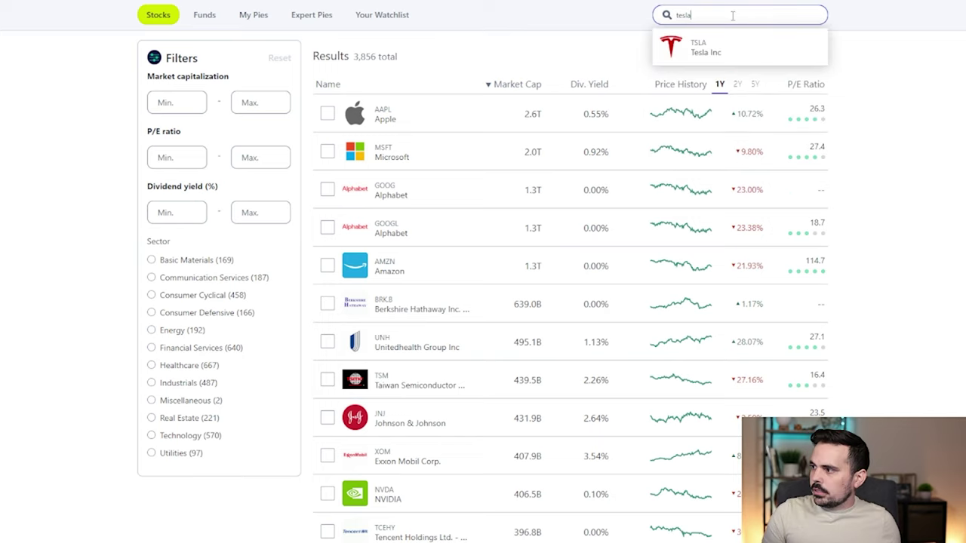
pyautogui.click(713, 47)
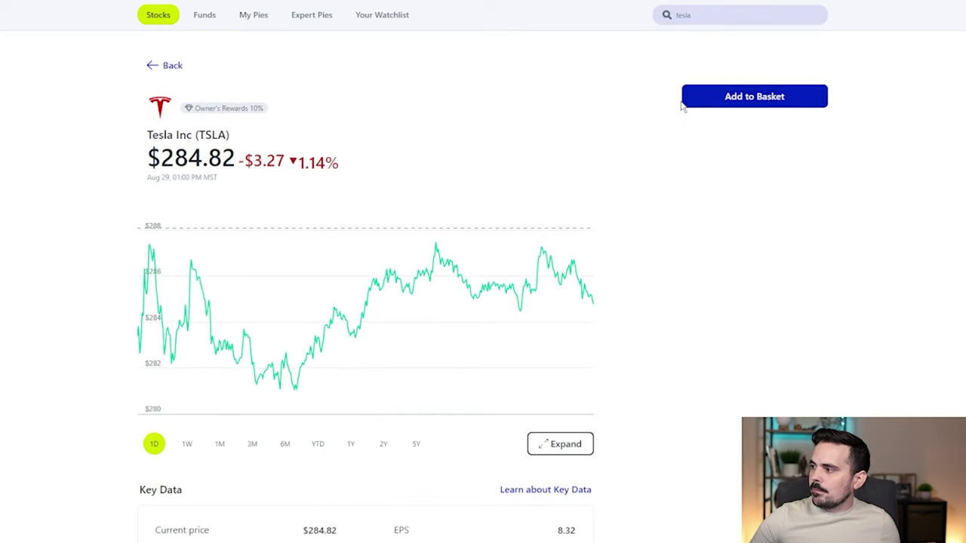
pyautogui.click(730, 97)
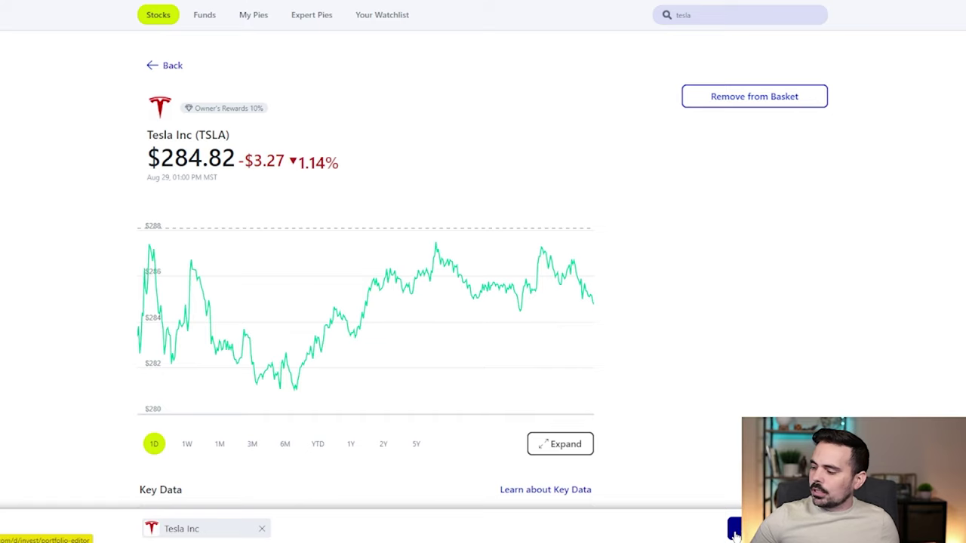
pyautogui.click(734, 531)
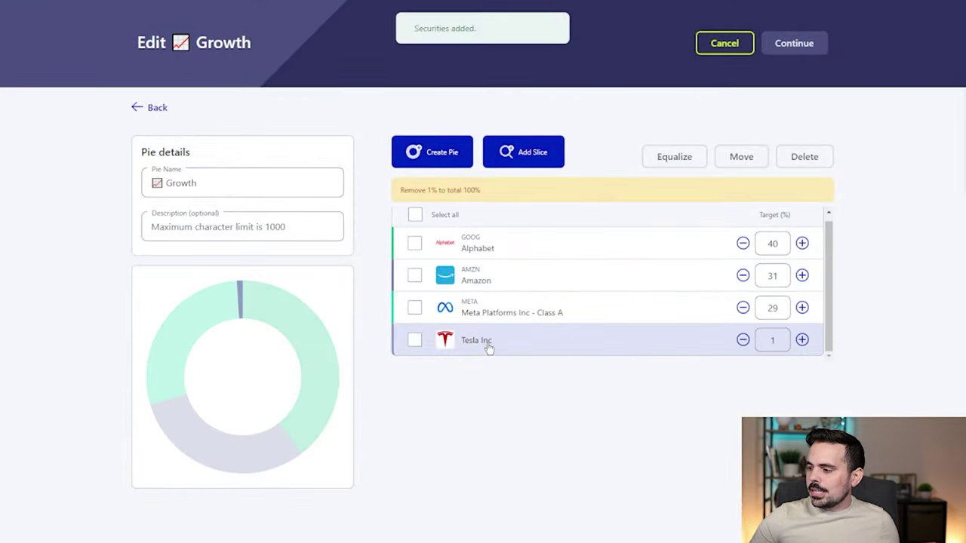
# - Set the Growth pie's target for Tesla Inc to 20% and for Alphabet to 30%
pyautogui.moveTo(784, 341); pyautogui.dragTo(753, 344)
pyautogui.write('20')
pyautogui.moveTo(780, 243); pyautogui.dragTo(767, 242)
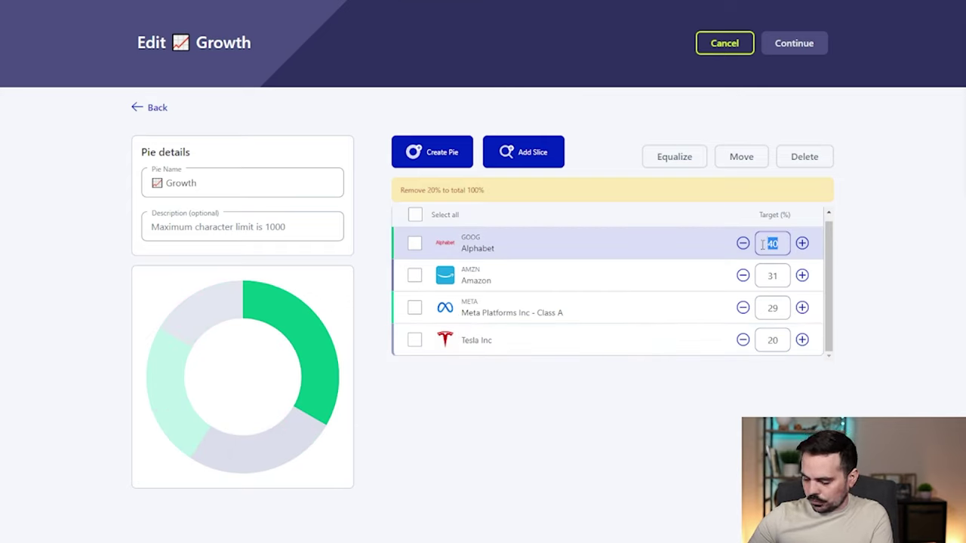
pyautogui.write('30')
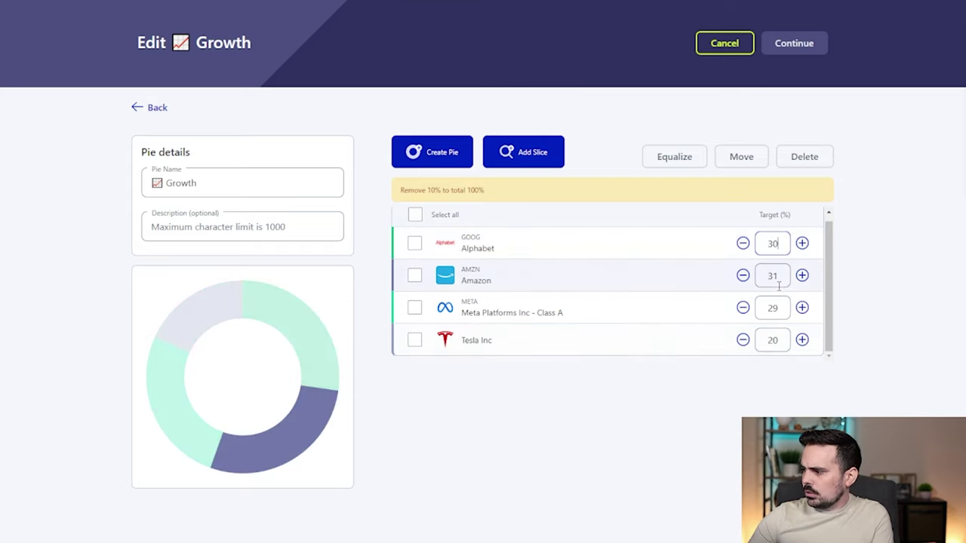
# - Lower the Amazon target to 26% and the Meta Platforms target to 24%
pyautogui.click(743, 276)
pyautogui.doubleClick(743, 275)
pyautogui.click(743, 275)
pyautogui.doubleClick(743, 307)
pyautogui.click(743, 307)
pyautogui.click(743, 307)
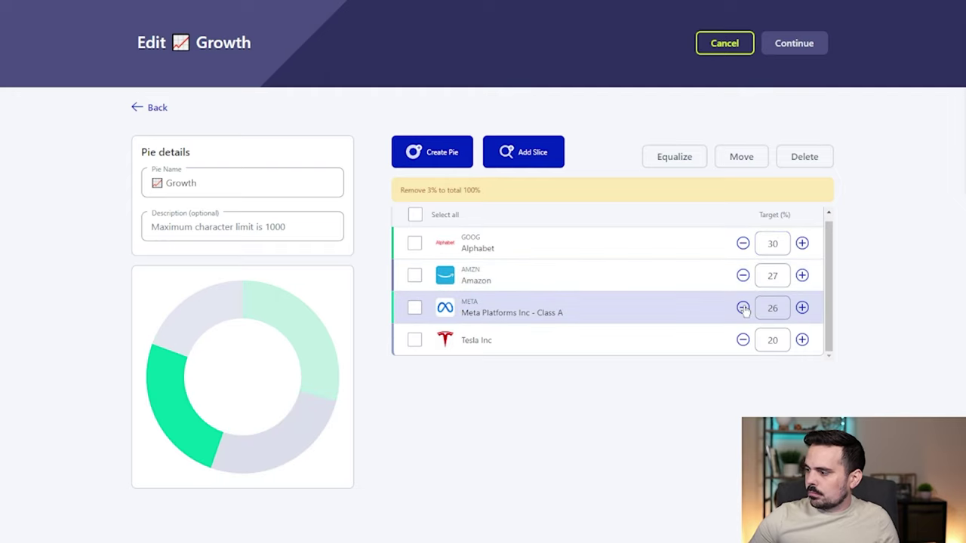
pyautogui.click(743, 307)
pyautogui.click(743, 276)
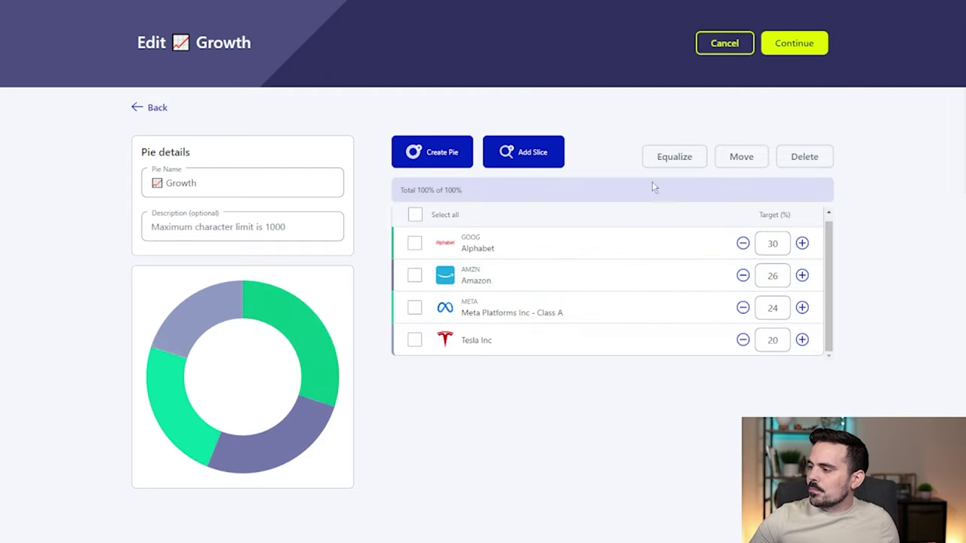
# - Highlight the Growth pie's target total, review the summary of added and updated slices, and confirm the changes
pyautogui.moveTo(395, 194); pyautogui.dragTo(477, 197)
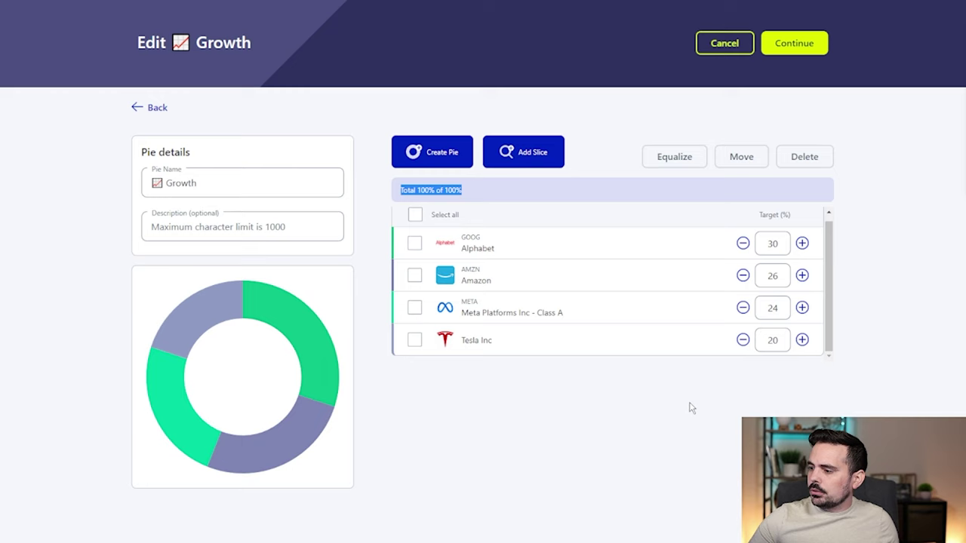
pyautogui.click(793, 43)
pyautogui.scroll(-2, 483, 341)
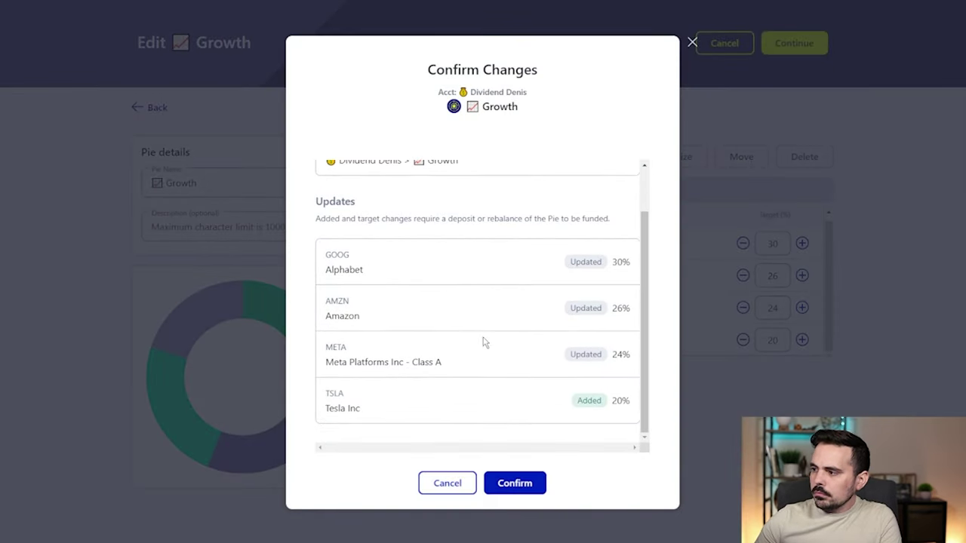
pyautogui.click(516, 484)
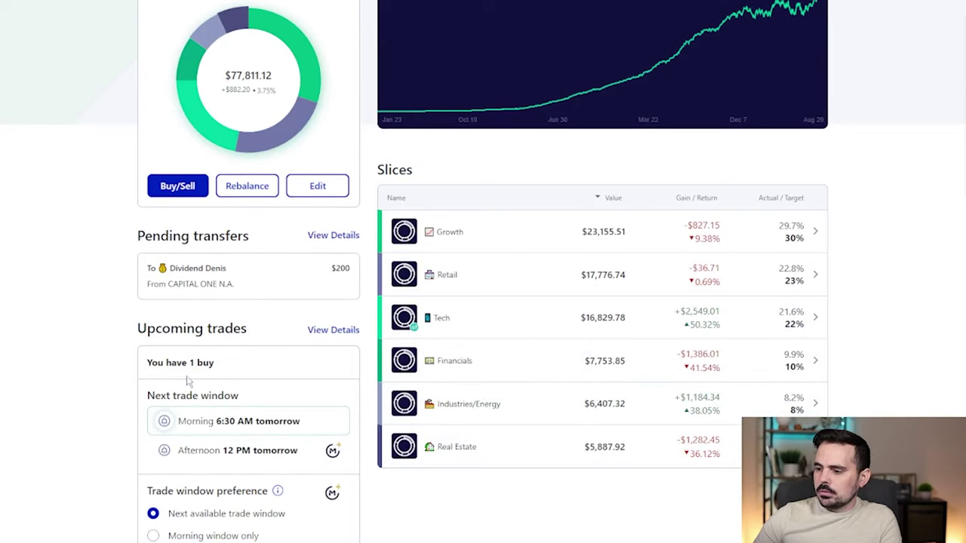
# - Mark the upcoming trades section on the portfolio page and examine its buy and trade window settings
pyautogui.moveTo(218, 328); pyautogui.dragTo(281, 370)
pyautogui.scroll(-2, 266, 373)
pyautogui.click(344, 263)
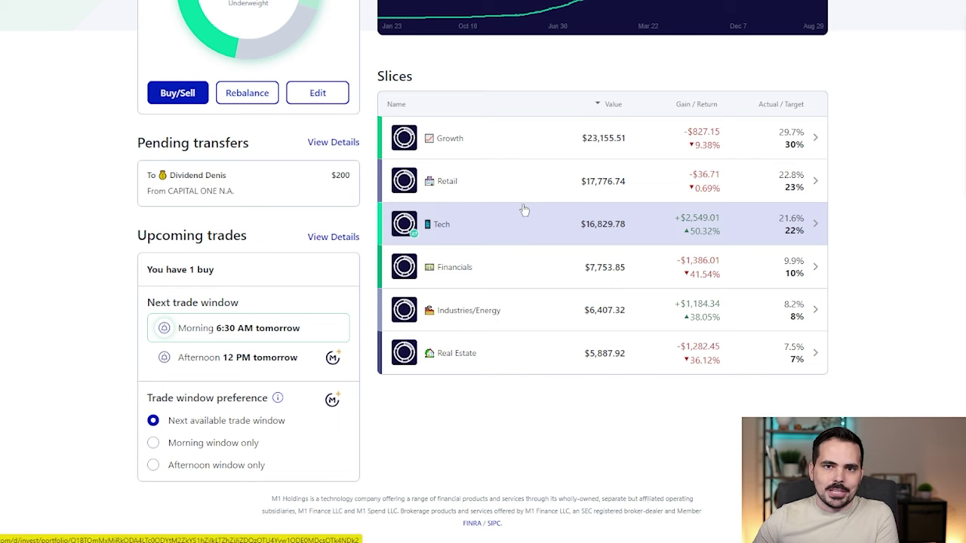
pyautogui.scroll(5, 524, 210)
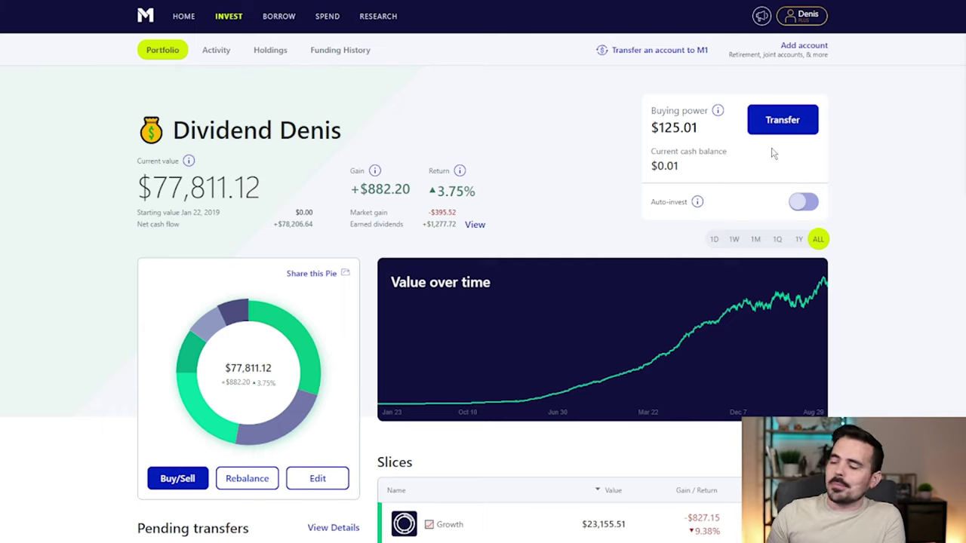
# - Highlight and circle the portfolio's buying power and current cash balance, and mark the transfer option beside them
pyautogui.moveTo(649, 125); pyautogui.dragTo(638, 172)
pyautogui.click(694, 168)
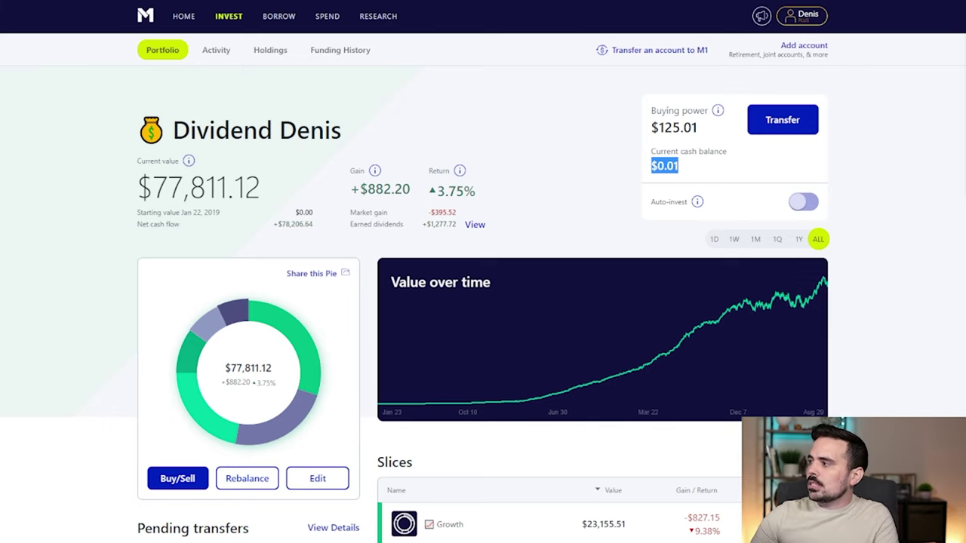
pyautogui.moveTo(674, 81); pyautogui.dragTo(699, 179)
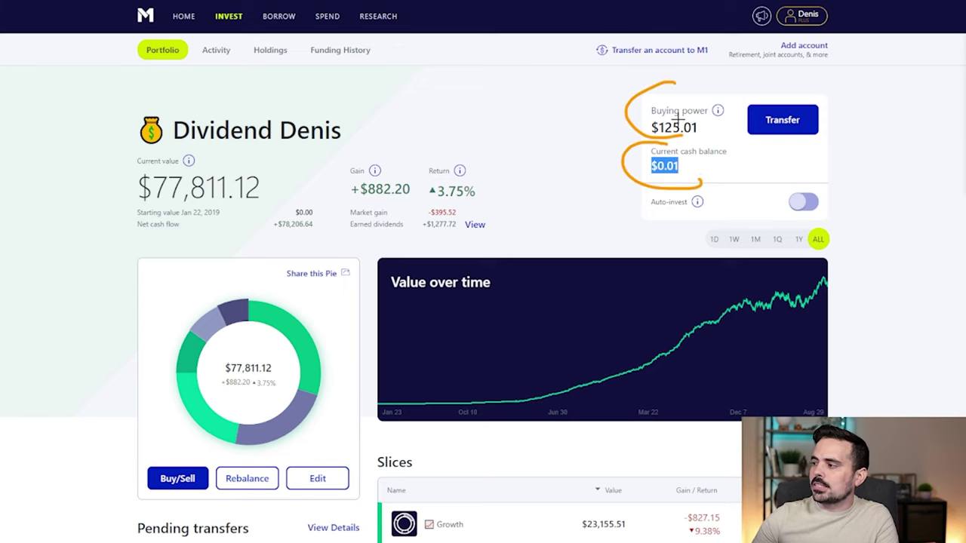
pyautogui.moveTo(618, 70); pyautogui.dragTo(659, 94)
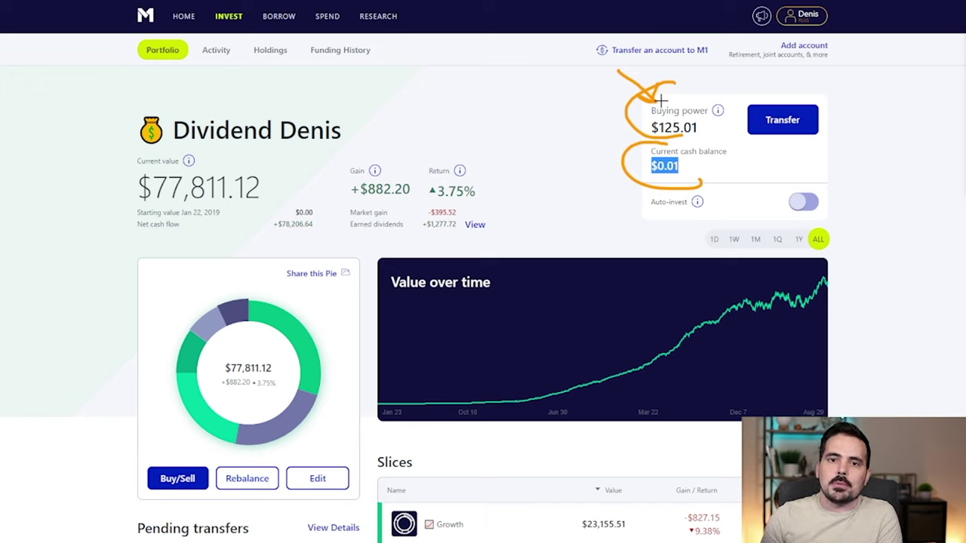
pyautogui.moveTo(657, 144)
pyautogui.mouseDown()
pyautogui.moveTo(639, 181)
pyautogui.moveTo(620, 158)
pyautogui.mouseUp()
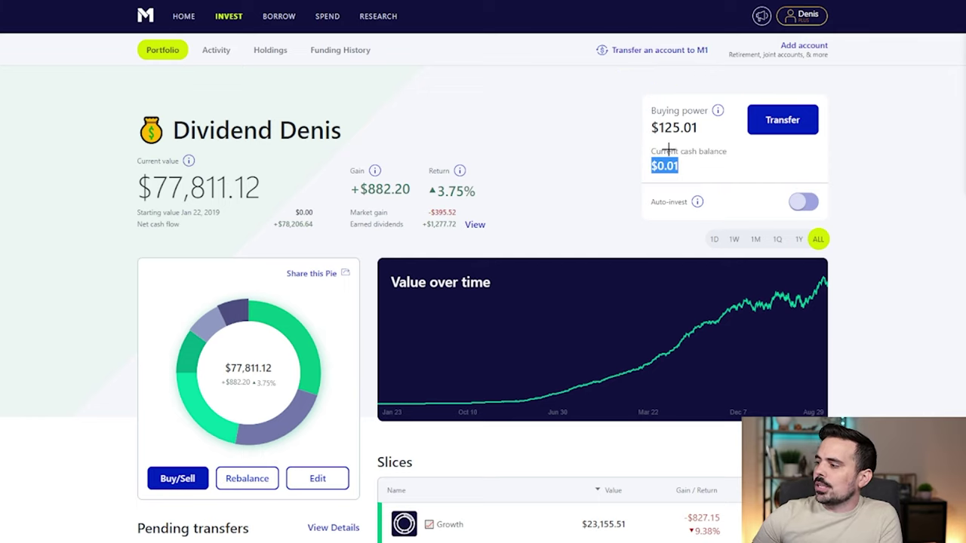
pyautogui.click(612, 174)
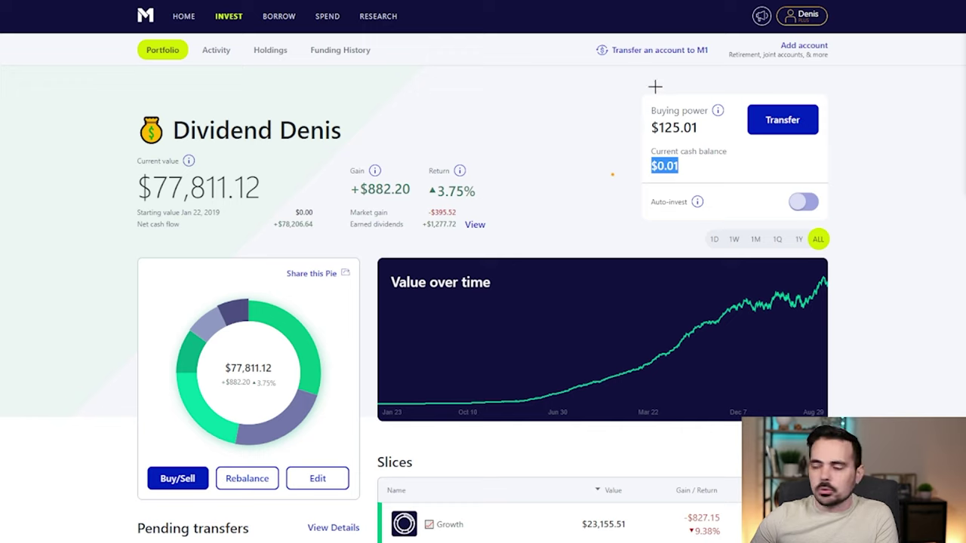
pyautogui.moveTo(653, 88)
pyautogui.mouseDown()
pyautogui.moveTo(624, 101)
pyautogui.moveTo(597, 90)
pyautogui.moveTo(583, 126)
pyautogui.mouseUp()
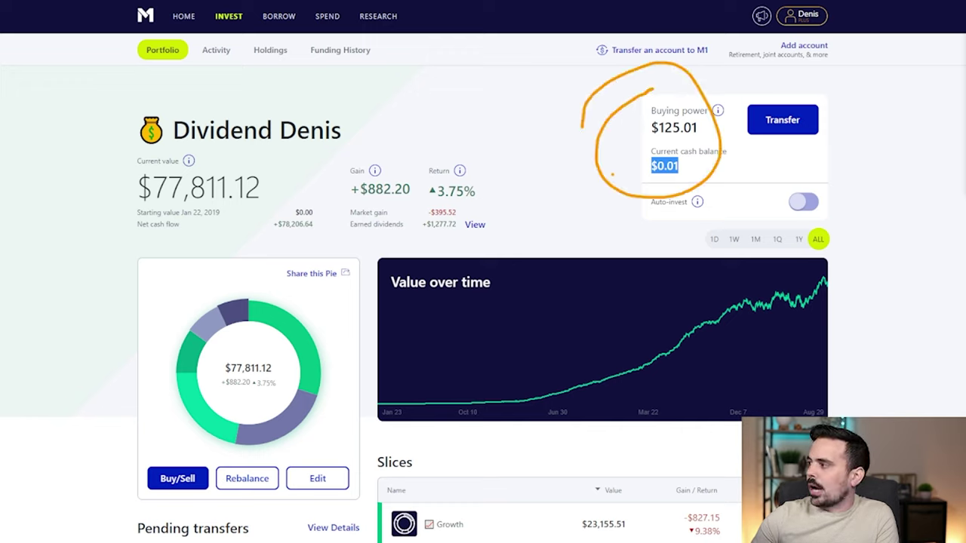
pyautogui.moveTo(826, 97)
pyautogui.mouseDown()
pyautogui.moveTo(706, 116)
pyautogui.moveTo(853, 101)
pyautogui.mouseUp()
# - Fill in a one-time cash transfer of $100 from the Invest account to the Capital One checking account
pyautogui.click(782, 120)
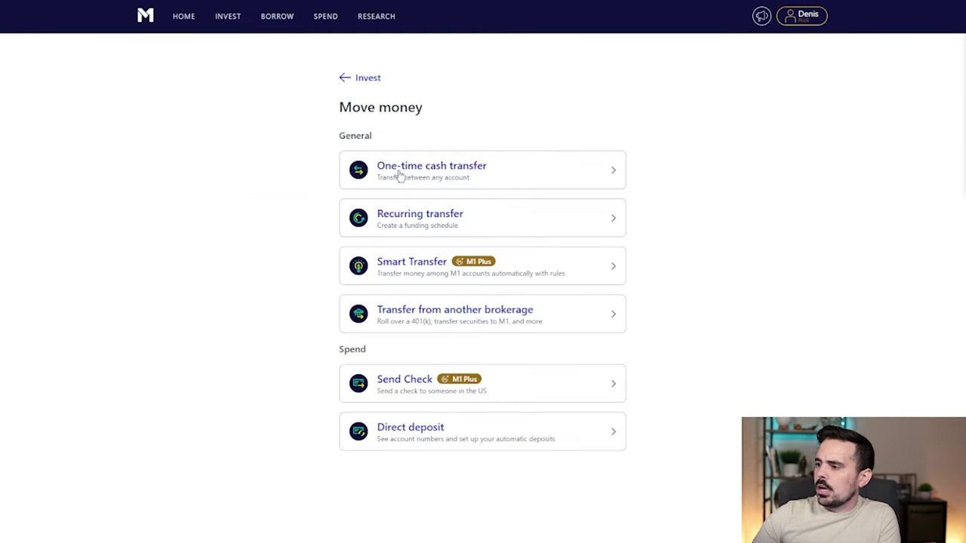
pyautogui.click(411, 167)
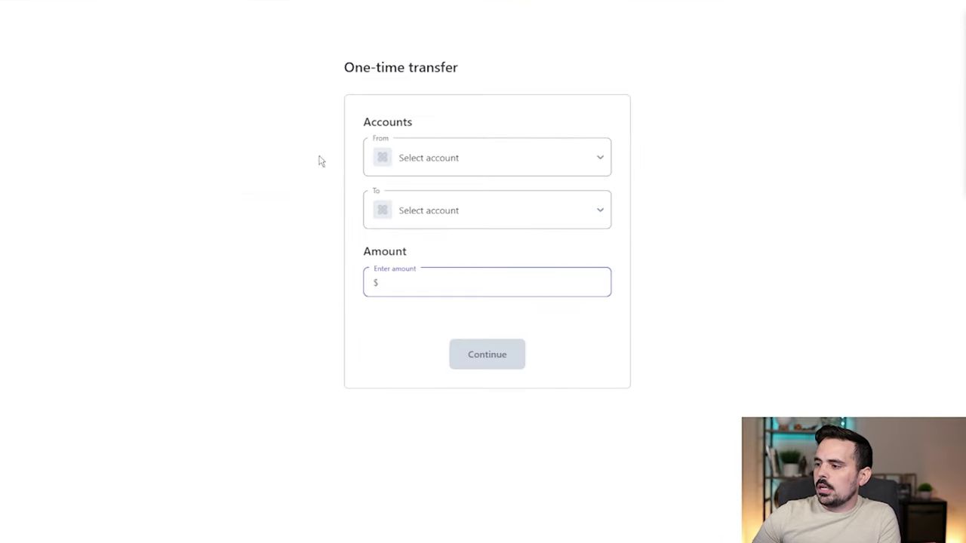
pyautogui.click(426, 159)
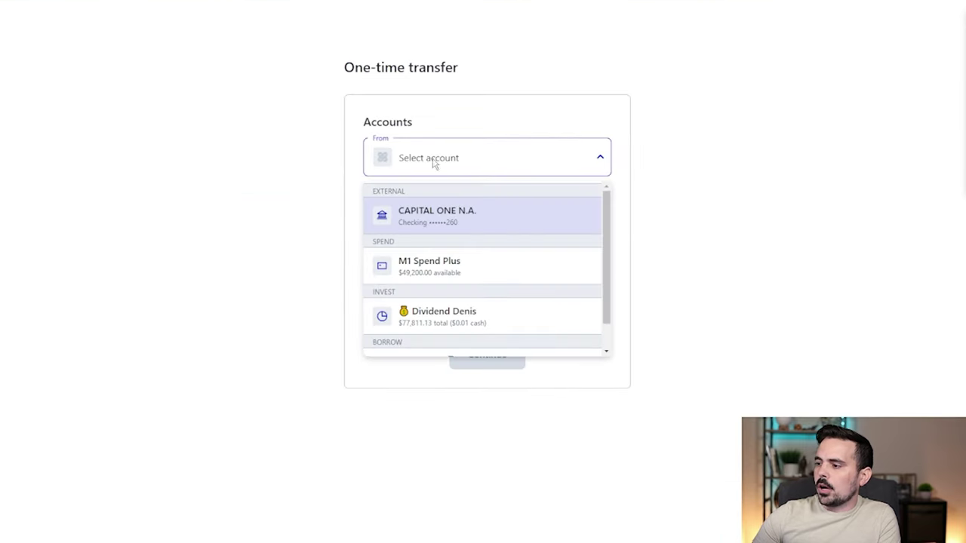
pyautogui.click(426, 322)
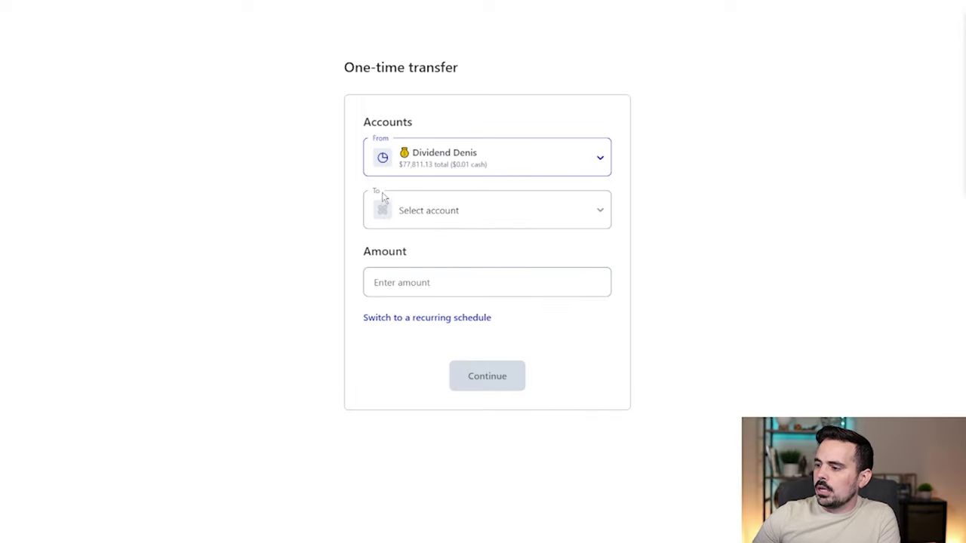
pyautogui.click(423, 211)
pyautogui.click(456, 275)
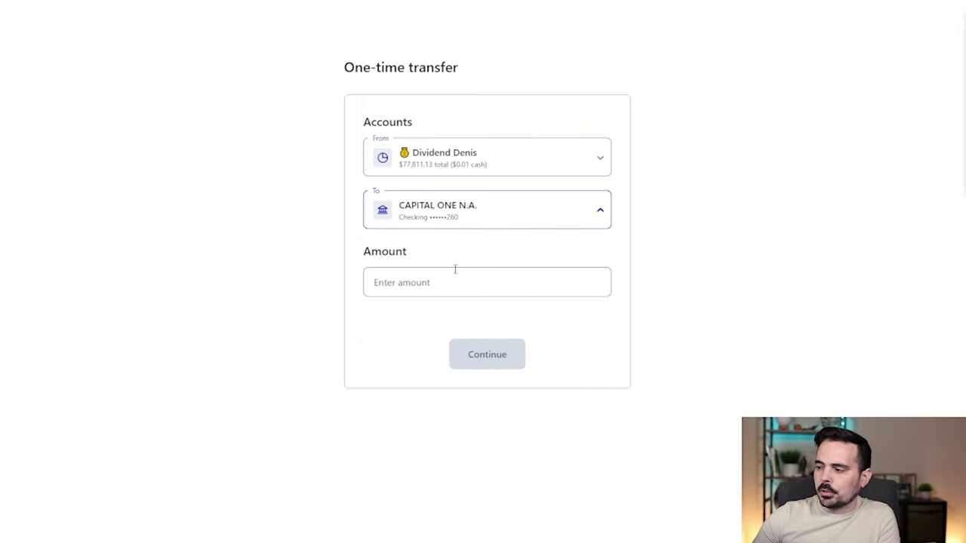
pyautogui.click(430, 291)
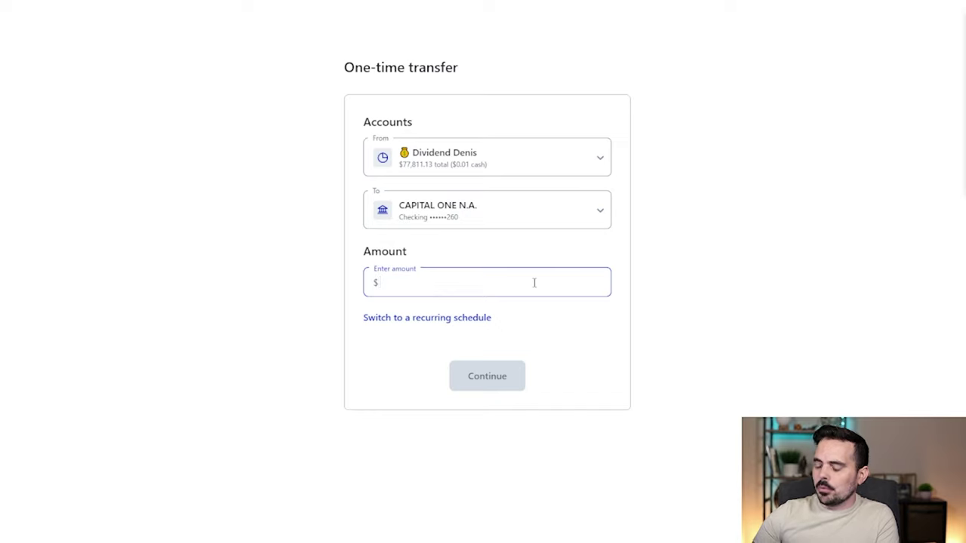
pyautogui.write('100')
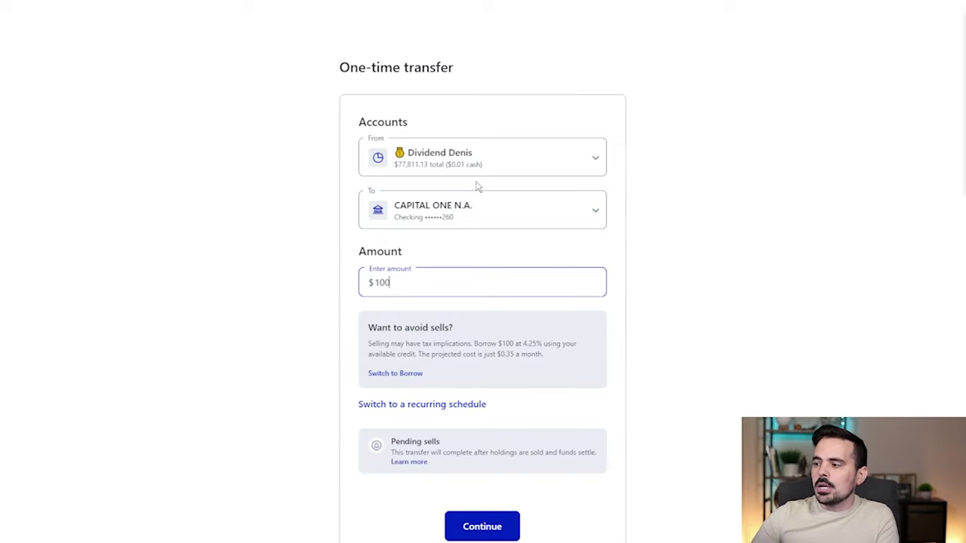
# - Circle the transfer form's pending sells notice and mark the suggestion for avoiding sells
pyautogui.click(596, 308)
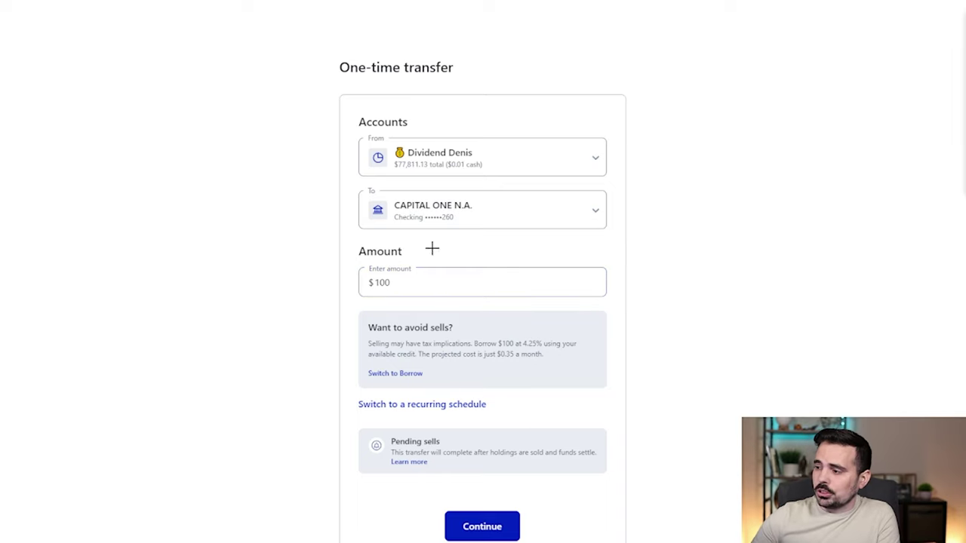
pyautogui.moveTo(426, 414)
pyautogui.mouseDown()
pyautogui.moveTo(365, 416)
pyautogui.moveTo(521, 410)
pyautogui.moveTo(331, 446)
pyautogui.mouseUp()
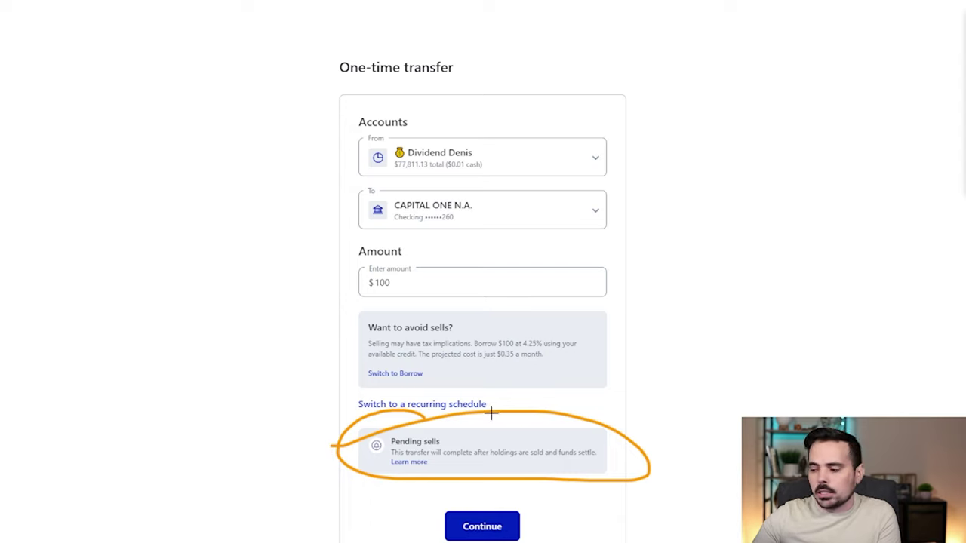
pyautogui.moveTo(424, 312)
pyautogui.mouseDown()
pyautogui.moveTo(355, 318)
pyautogui.moveTo(457, 298)
pyautogui.mouseUp()
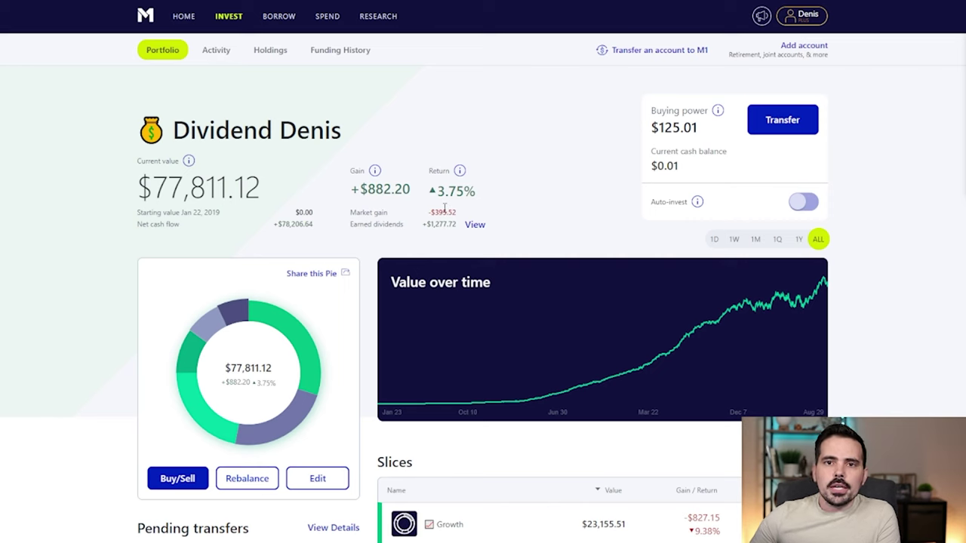
# - Highlight the portfolio's pending transfers heading and open the details of the pending $200 transfer from Capital One
pyautogui.scroll(-5, 461, 238)
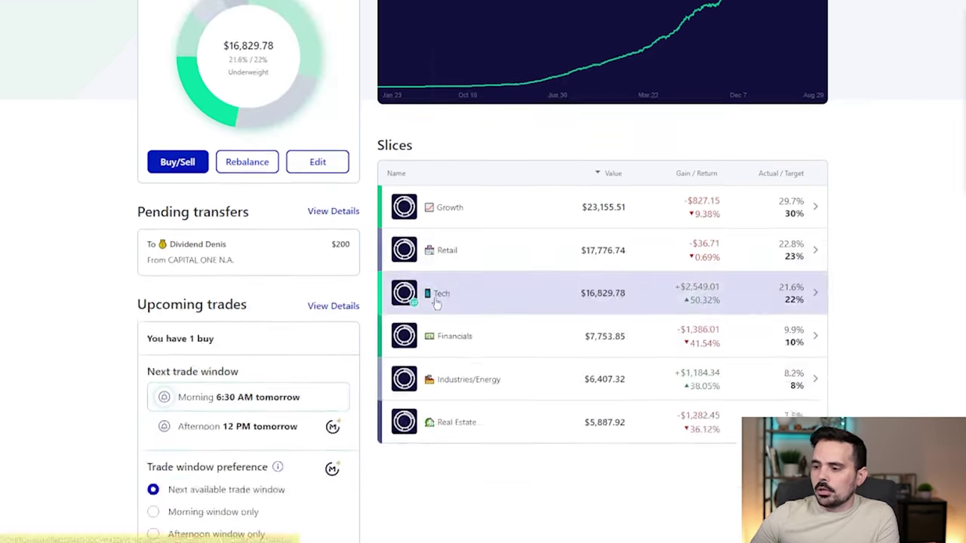
pyautogui.moveTo(145, 144); pyautogui.dragTo(264, 147)
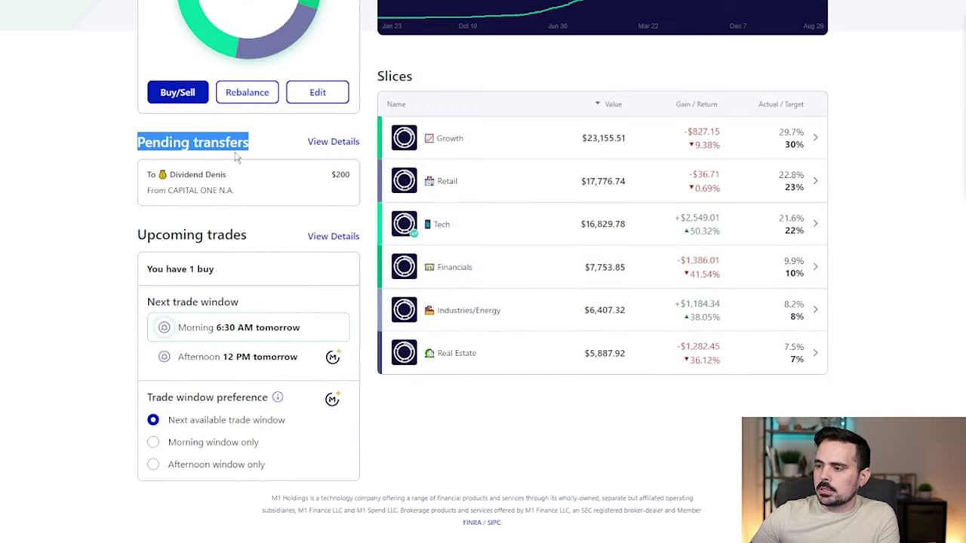
pyautogui.click(334, 143)
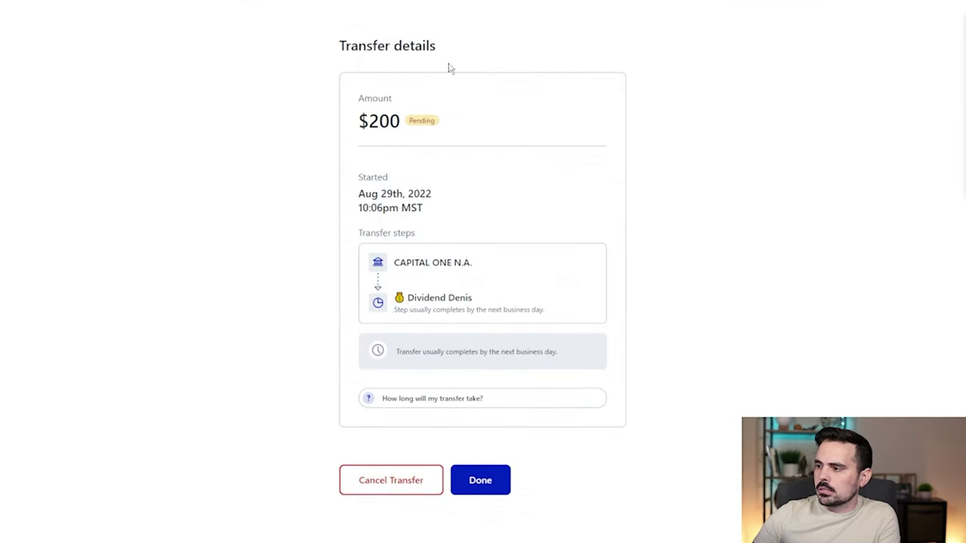
pyautogui.scroll(-1, 481, 454)
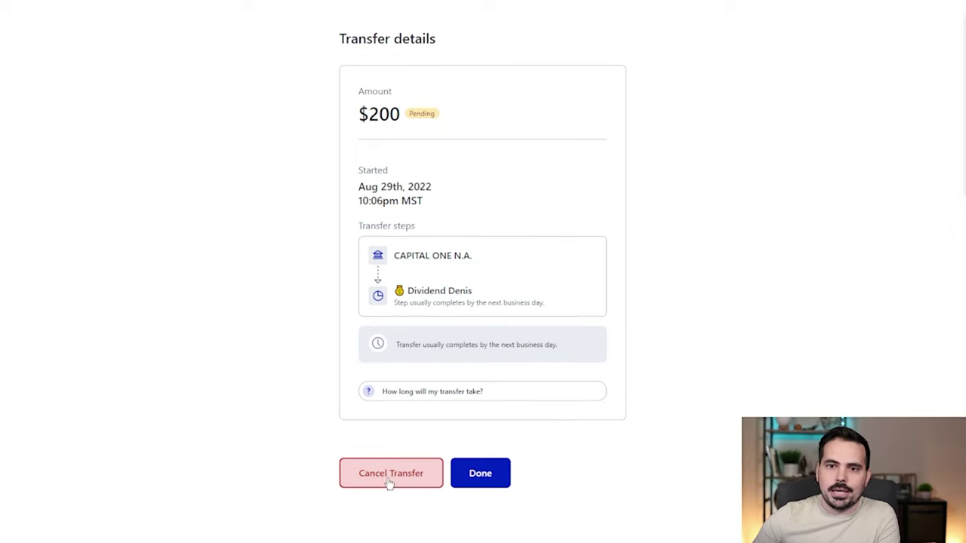
# - Cancel the pending $200 transfer from Capital One to the Invest portfolio and return to the portfolio overview
pyautogui.click(390, 481)
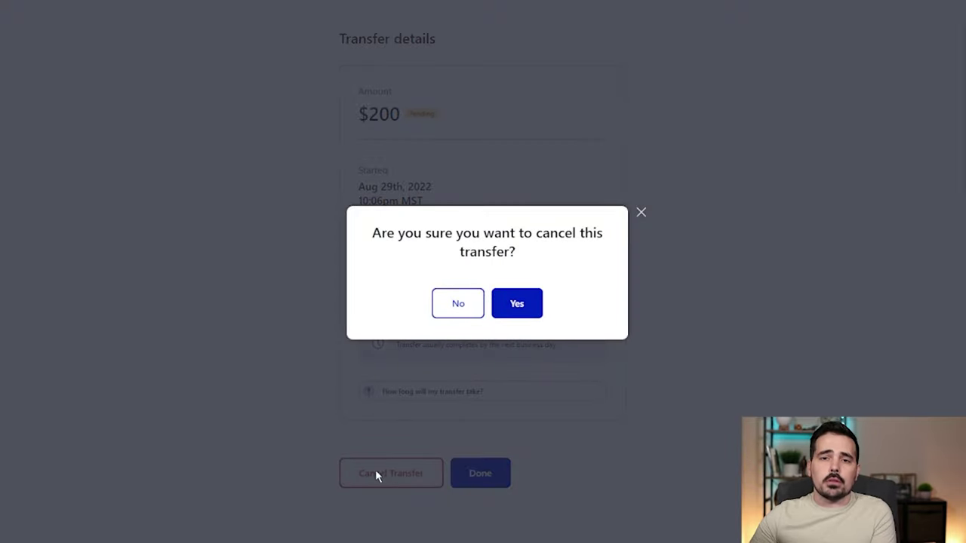
pyautogui.click(526, 311)
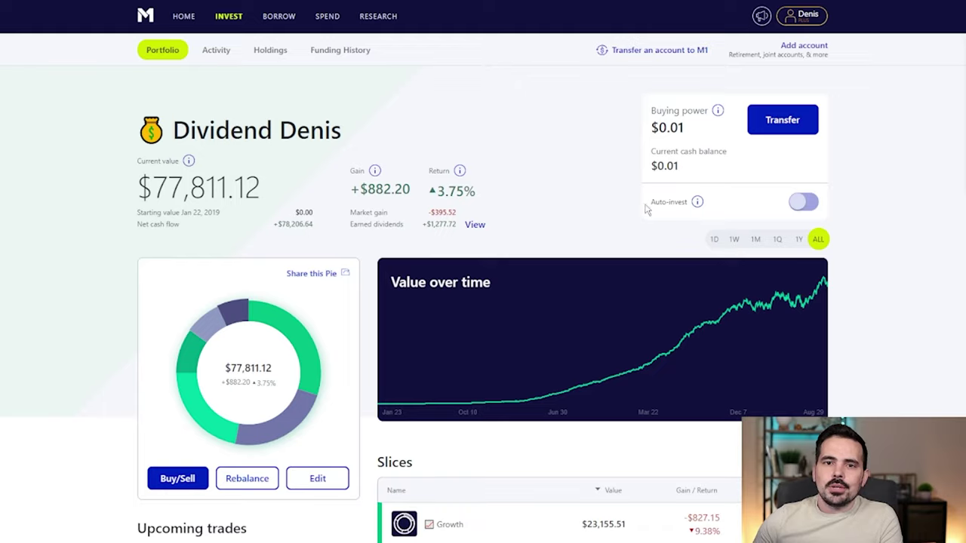
pyautogui.scroll(-2, 532, 226)
pyautogui.scroll(2, 532, 227)
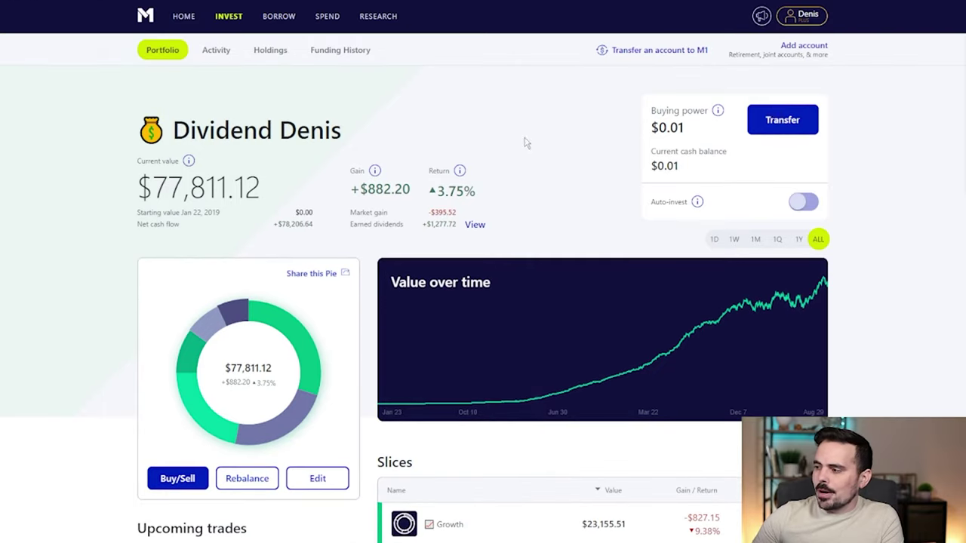
# - Circle the pie's Rebalance option, highlight the explanation in its confirmation dialog, and close the dialog without confirming
pyautogui.scroll(-4, 656, 245)
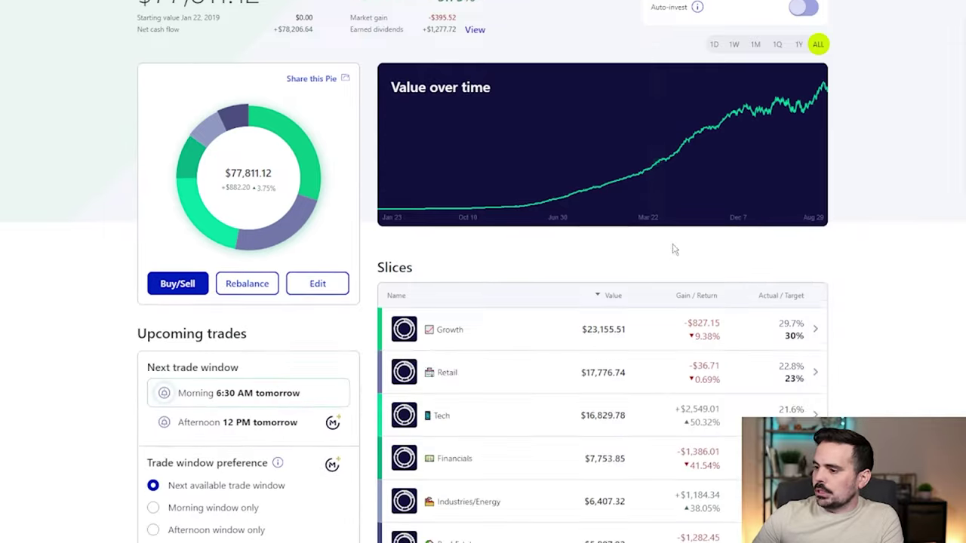
pyautogui.moveTo(248, 196)
pyautogui.mouseDown()
pyautogui.moveTo(226, 203)
pyautogui.moveTo(241, 248)
pyautogui.moveTo(264, 194)
pyautogui.mouseUp()
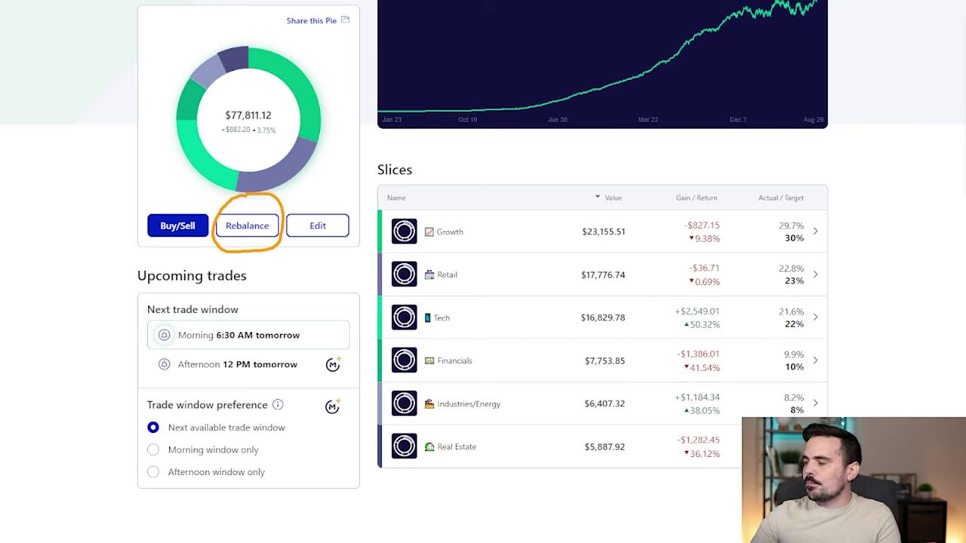
pyautogui.click(231, 229)
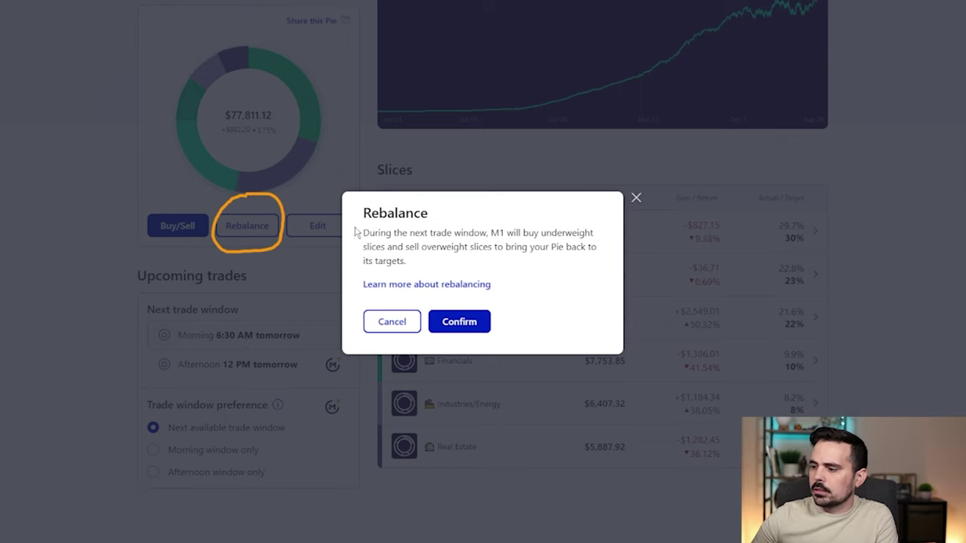
pyautogui.moveTo(358, 233); pyautogui.dragTo(475, 270)
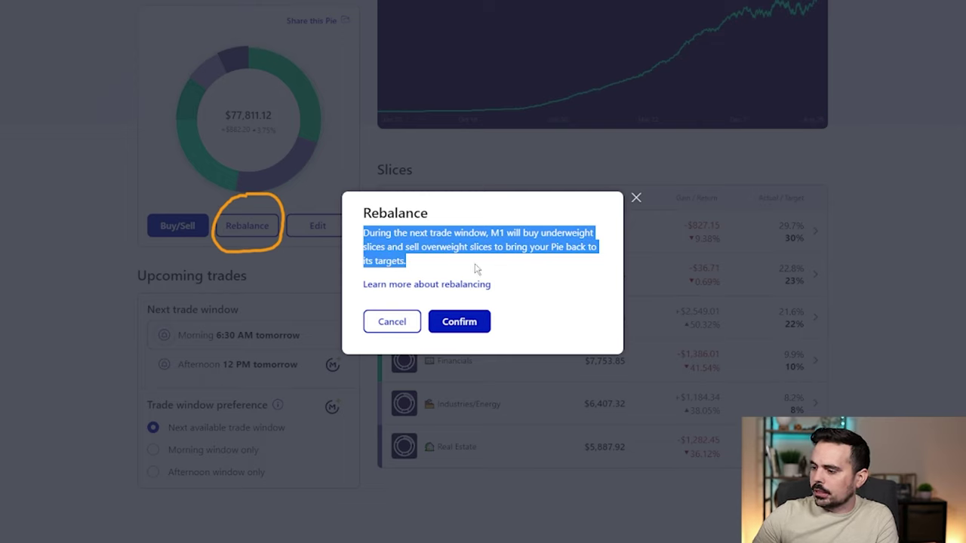
pyautogui.click(635, 199)
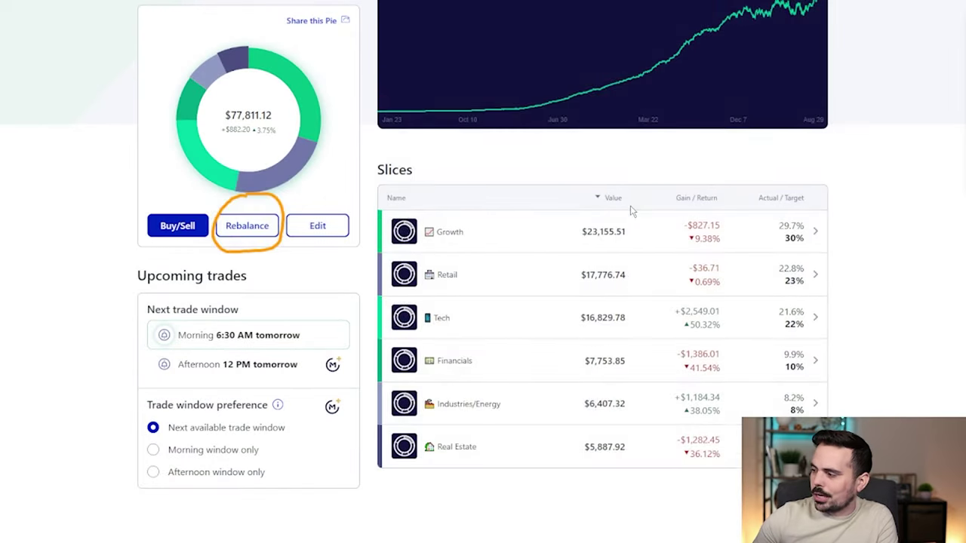
# - Circle the Industries/Energy slice in the slices list and handwrite .2% beside it
pyautogui.scroll(-1, 877, 201)
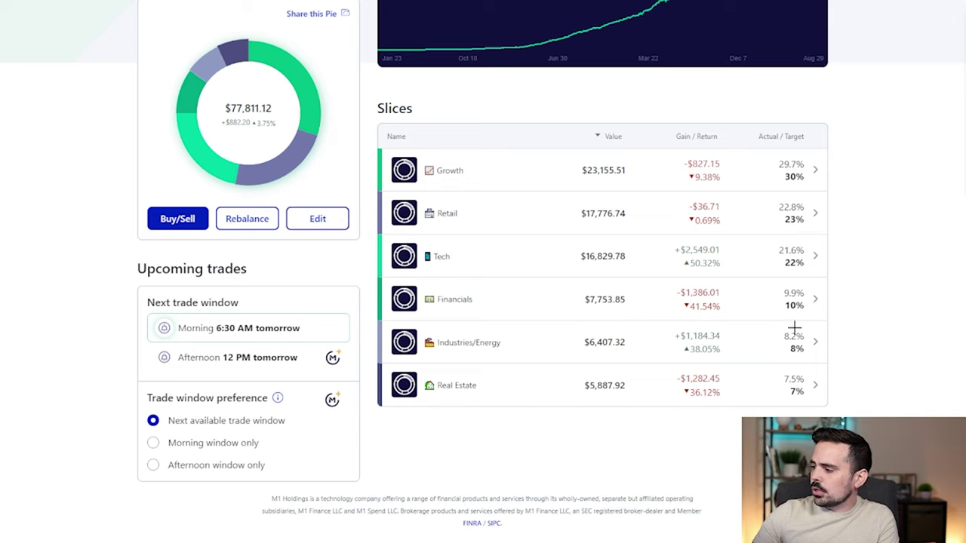
pyautogui.moveTo(795, 322)
pyautogui.mouseDown()
pyautogui.moveTo(400, 335)
pyautogui.moveTo(401, 369)
pyautogui.moveTo(773, 362)
pyautogui.moveTo(765, 322)
pyautogui.mouseUp()
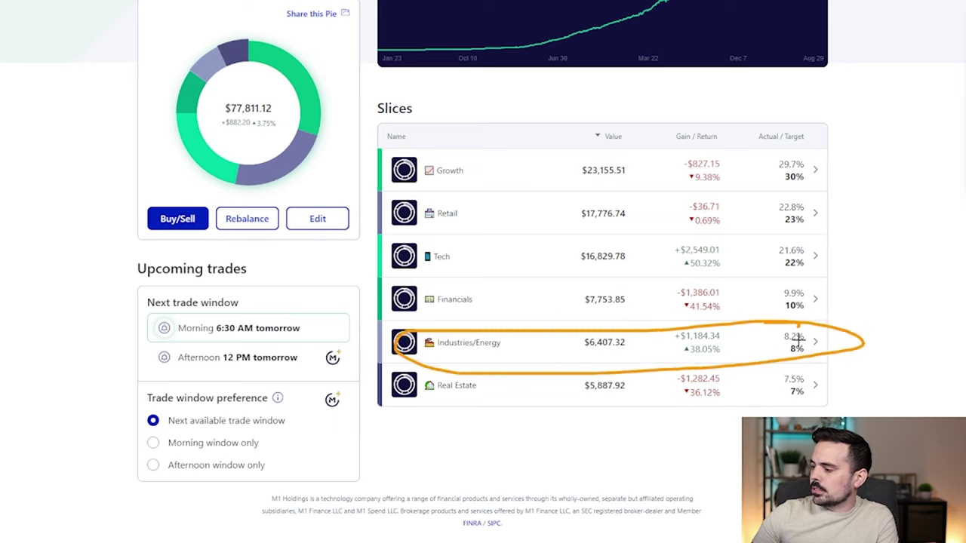
pyautogui.moveTo(866, 328)
pyautogui.mouseDown()
pyautogui.moveTo(879, 351)
pyautogui.moveTo(903, 319)
pyautogui.moveTo(915, 348)
pyautogui.mouseUp()
pyautogui.click(923, 343)
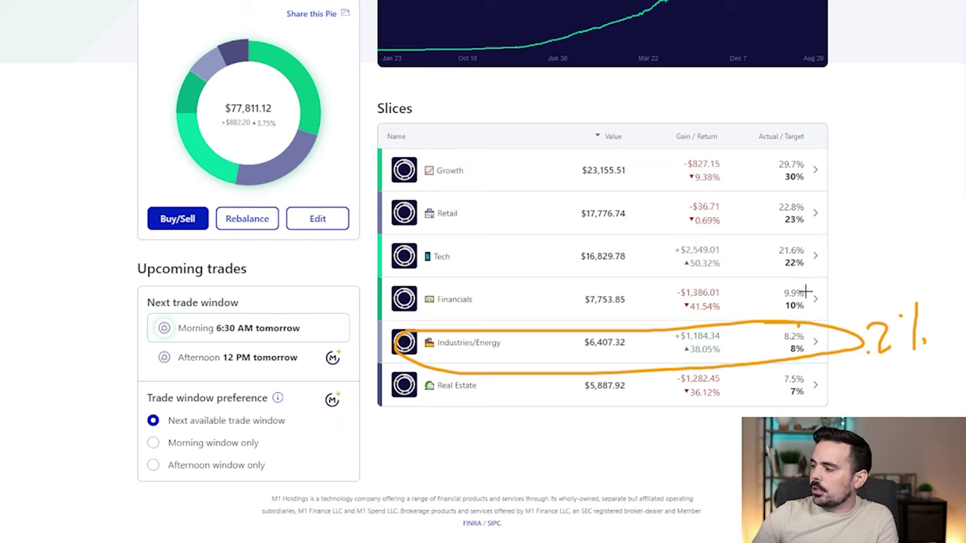
# - Mark the Financials, Tech, Retail and Growth slices, and circle Real Estate's actual and target percentages with a handwritten .5% beside them
pyautogui.moveTo(822, 297); pyautogui.dragTo(888, 277)
pyautogui.moveTo(828, 249)
pyautogui.mouseDown()
pyautogui.moveTo(875, 221)
pyautogui.moveTo(875, 167)
pyautogui.moveTo(855, 146)
pyautogui.mouseUp()
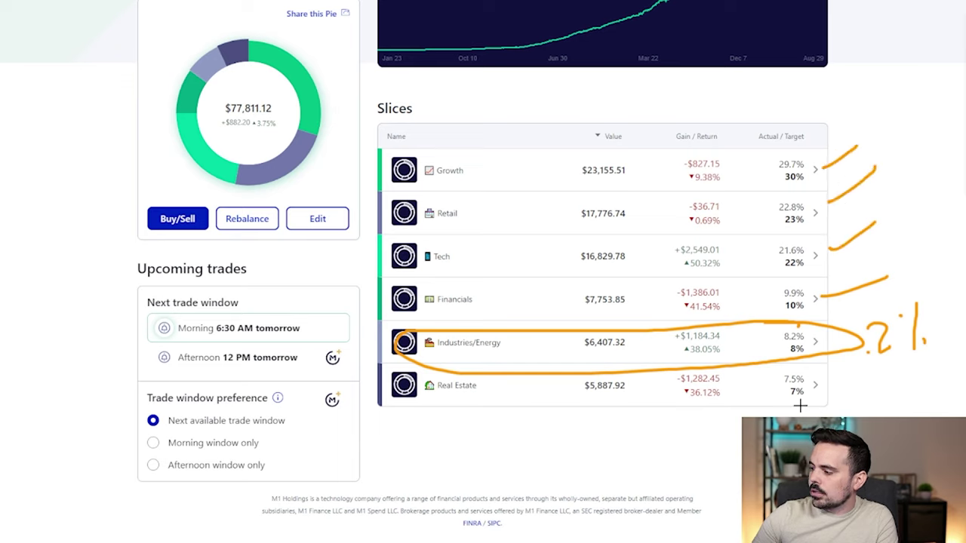
pyautogui.moveTo(804, 361)
pyautogui.mouseDown()
pyautogui.moveTo(769, 360)
pyautogui.moveTo(762, 407)
pyautogui.moveTo(793, 361)
pyautogui.mouseUp()
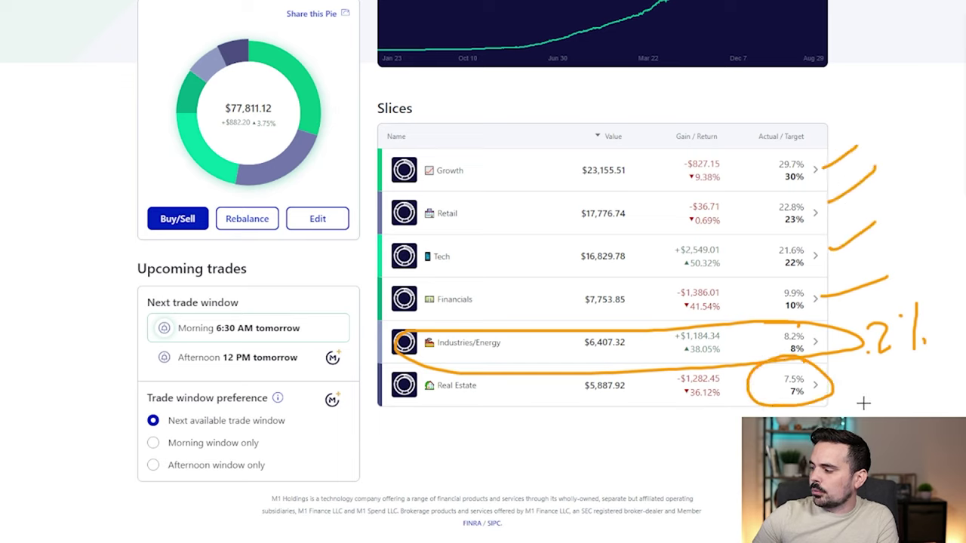
pyautogui.moveTo(880, 376); pyautogui.dragTo(864, 388)
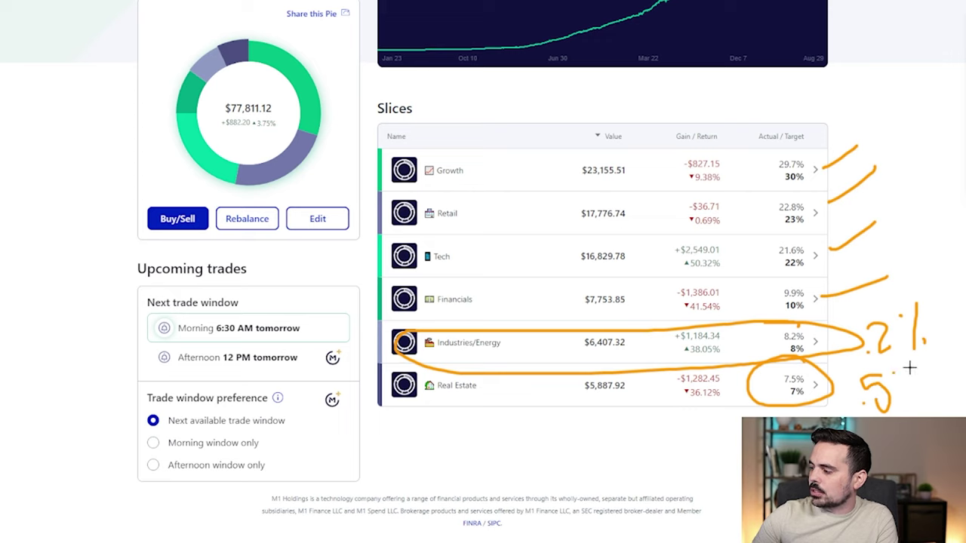
pyautogui.moveTo(911, 366); pyautogui.dragTo(905, 408)
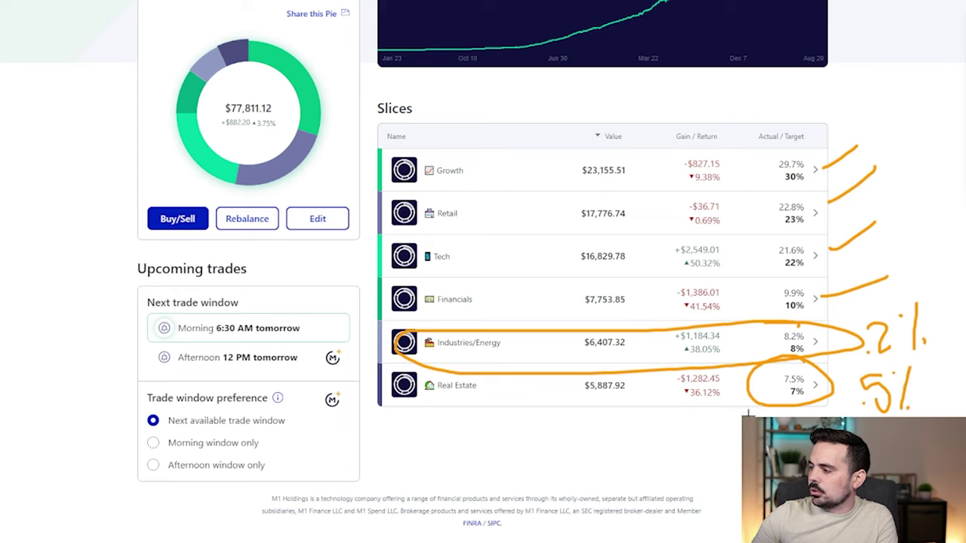
# - Circle the actual and target percentages of the Growth through Financials slices, clear all annotations, and open the pie's rebalance dialog
pyautogui.moveTo(788, 115)
pyautogui.mouseDown()
pyautogui.moveTo(753, 280)
pyautogui.moveTo(793, 119)
pyautogui.moveTo(754, 135)
pyautogui.mouseUp()
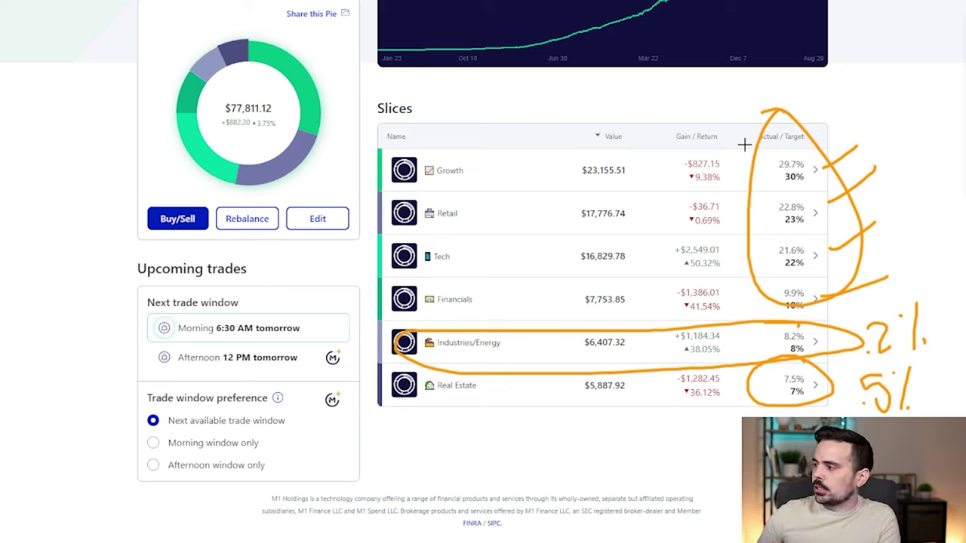
pyautogui.press('Escape')
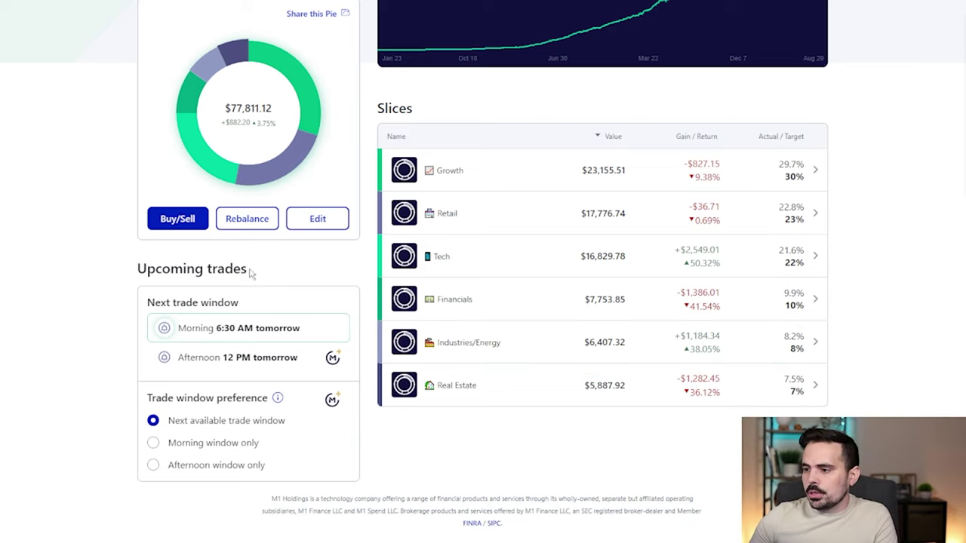
pyautogui.click(249, 218)
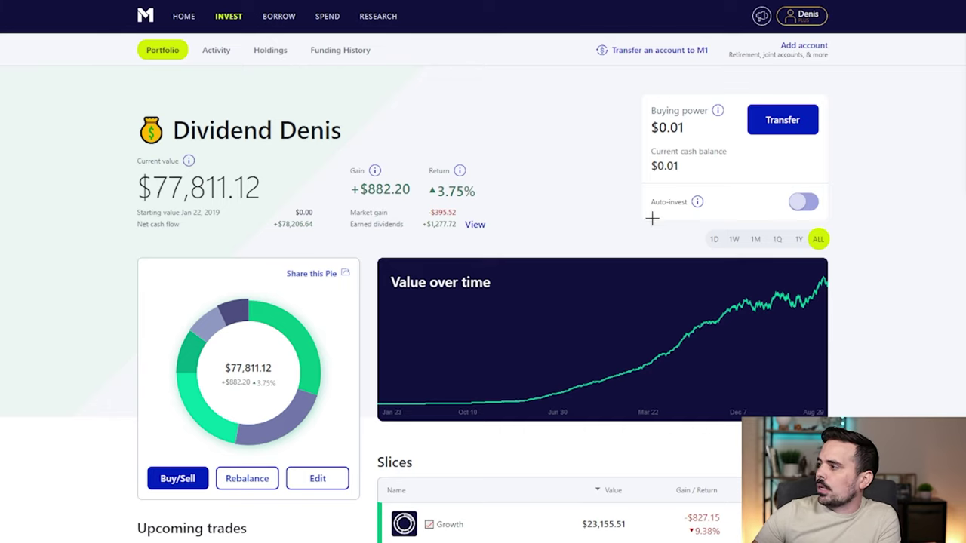
# - Point an arrow at the account profile control, circle it, and open the account settings
pyautogui.moveTo(622, 236)
pyautogui.mouseDown()
pyautogui.moveTo(744, 91)
pyautogui.moveTo(776, 35)
pyautogui.moveTo(792, 45)
pyautogui.mouseUp()
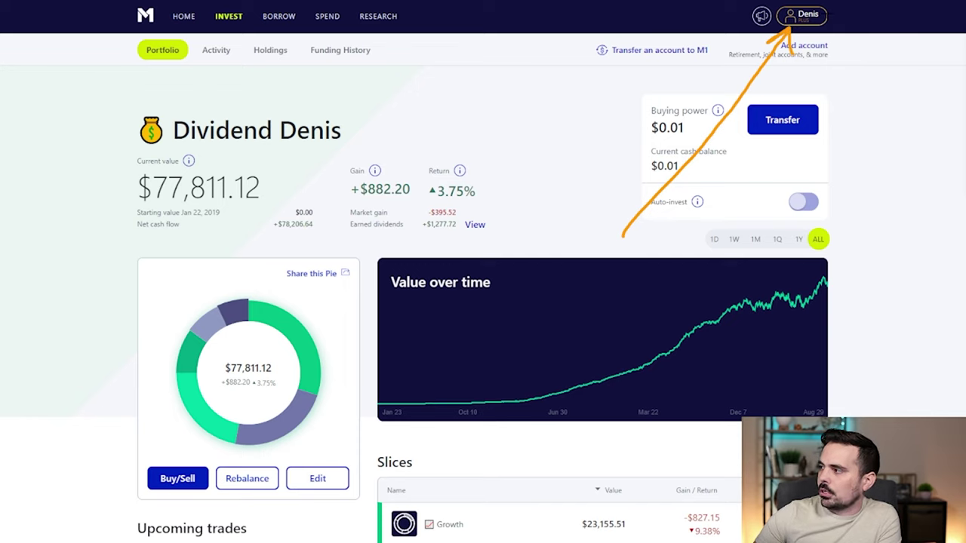
pyautogui.moveTo(819, 4)
pyautogui.mouseDown()
pyautogui.moveTo(798, 2)
pyautogui.moveTo(859, 6)
pyautogui.moveTo(791, 3)
pyautogui.mouseUp()
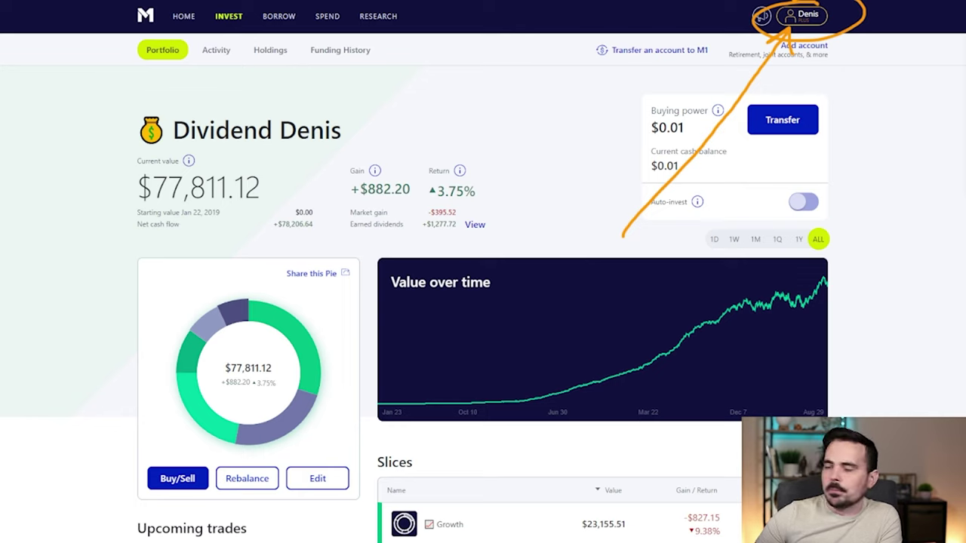
pyautogui.click(788, 16)
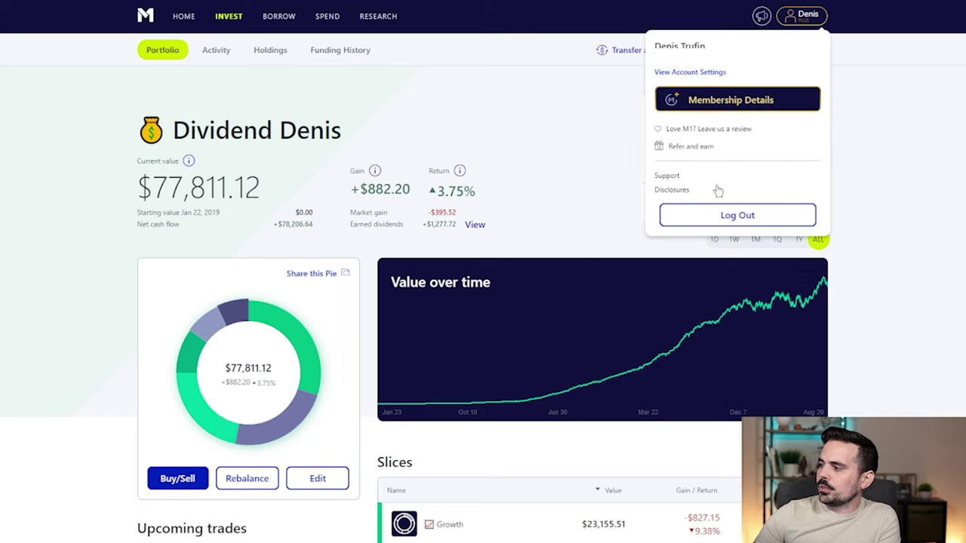
pyautogui.click(668, 75)
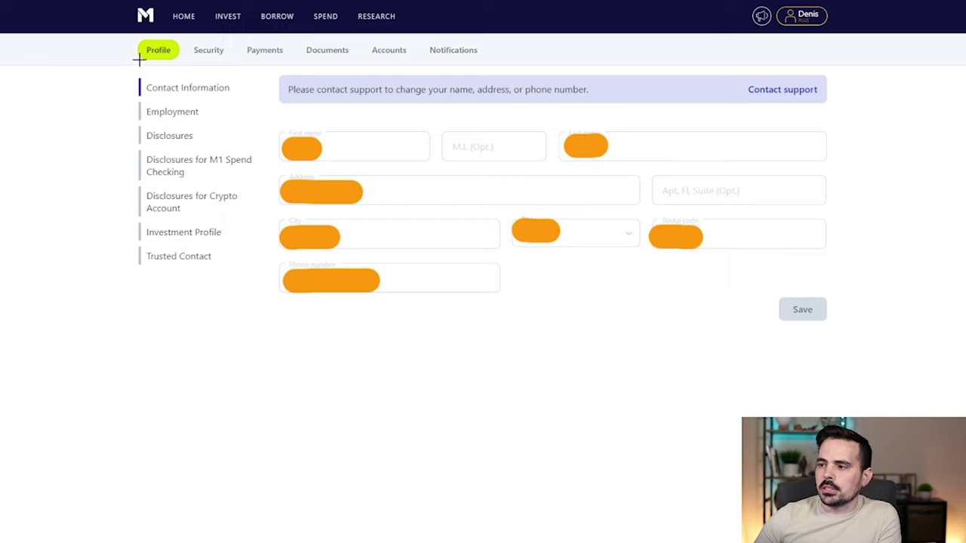
# - Underline the Profile heading, bracket its list of sections, underline the contact change notice, and circle the Contact support link
pyautogui.moveTo(138, 64); pyautogui.dragTo(179, 61)
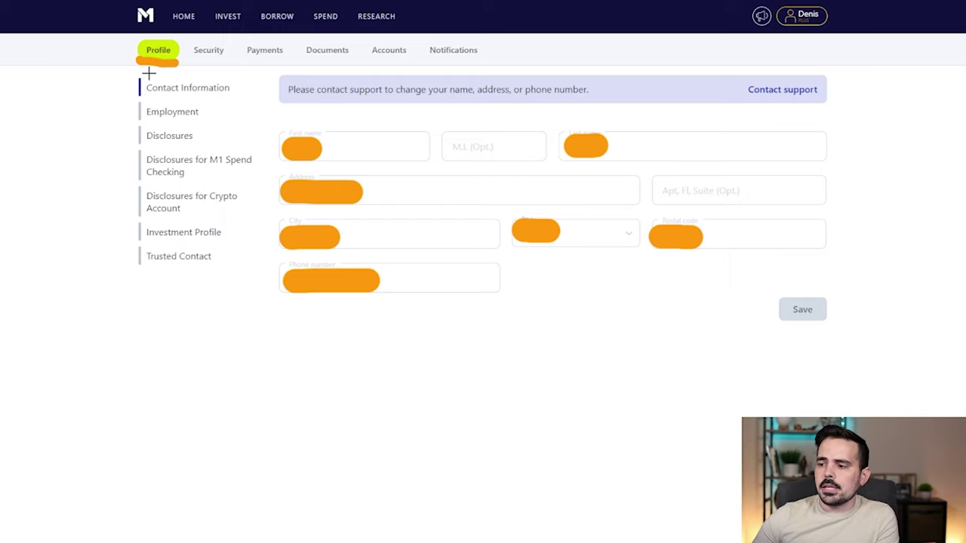
pyautogui.moveTo(125, 83); pyautogui.dragTo(136, 308)
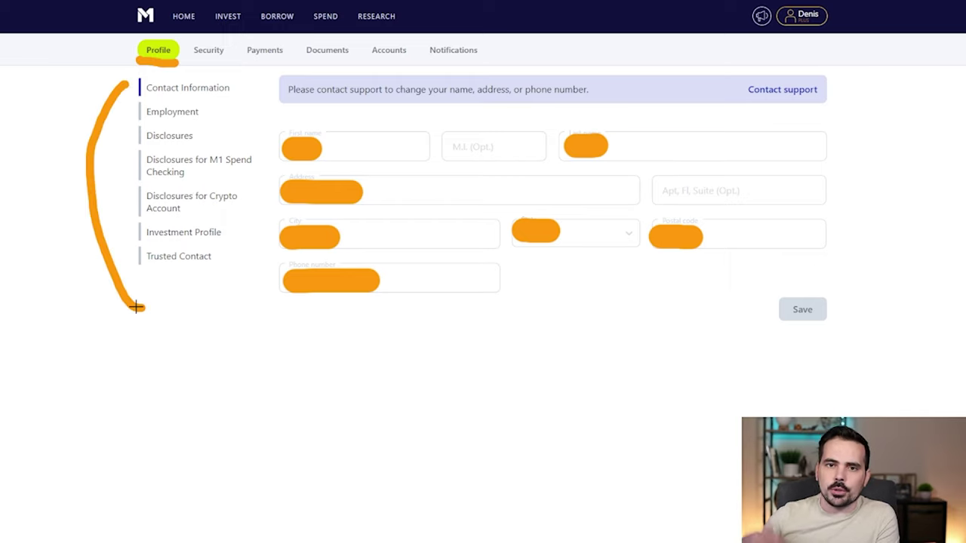
pyautogui.moveTo(281, 105); pyautogui.dragTo(530, 100)
pyautogui.moveTo(769, 78)
pyautogui.mouseDown()
pyautogui.moveTo(812, 95)
pyautogui.moveTo(754, 72)
pyautogui.mouseUp()
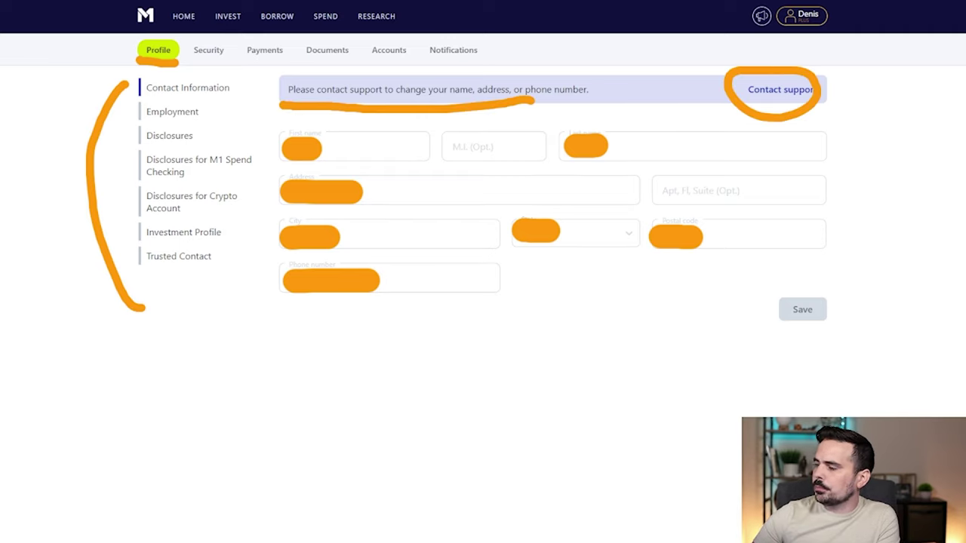